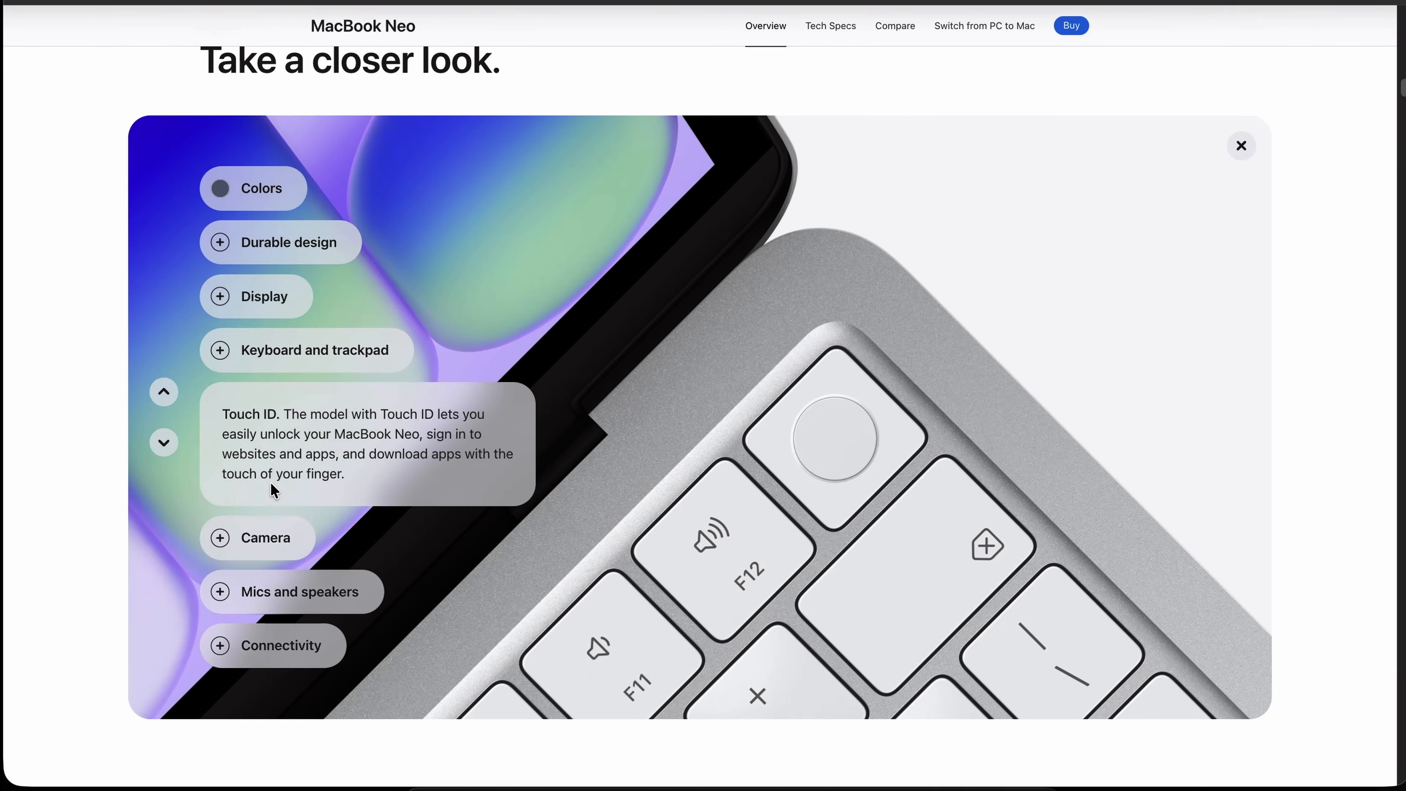
# Step: Expand the Keyboard and trackpad, Display, Connectivity, Mics and speakers and Camera panels in the MacBook Neo gallery
pyautogui.click(260, 353)
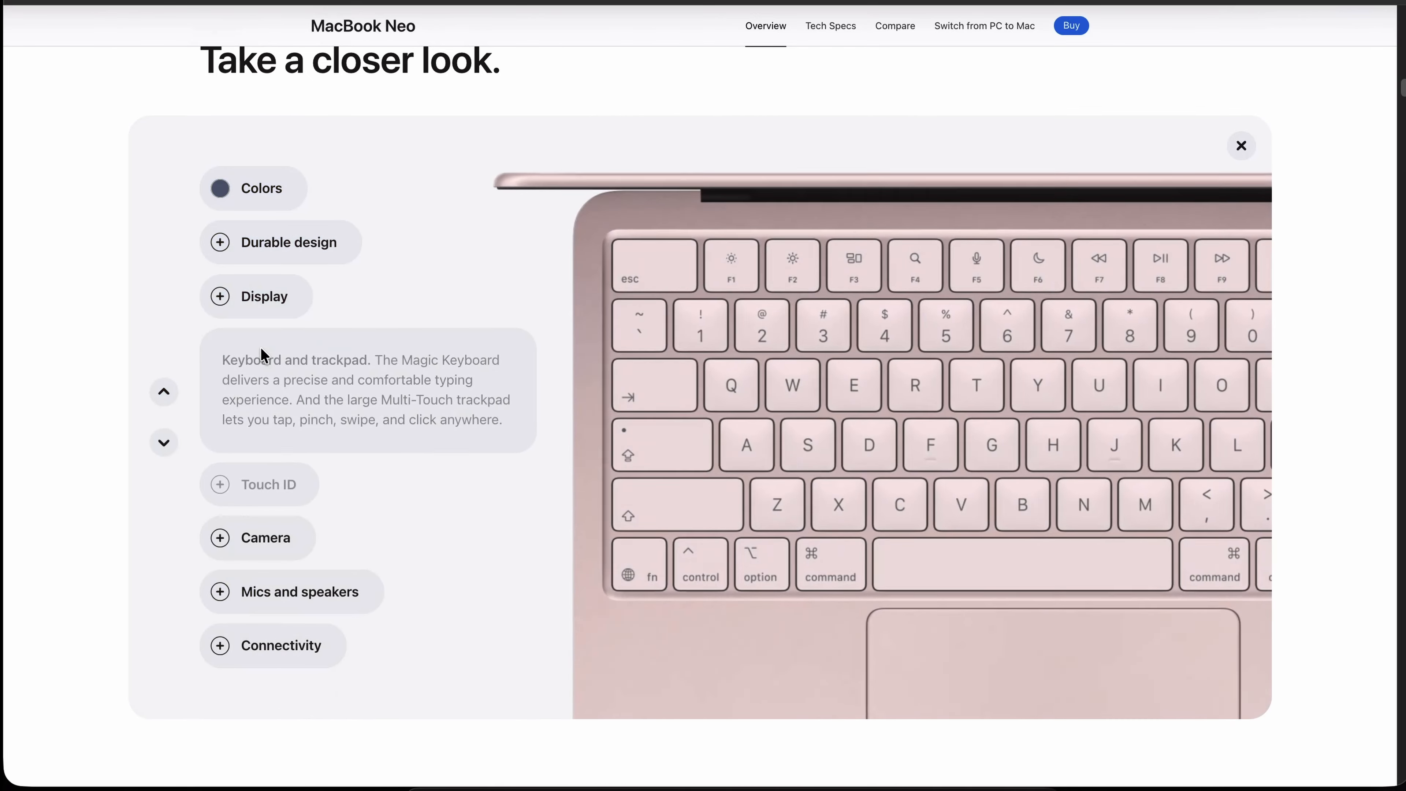
pyautogui.click(258, 301)
pyautogui.click(277, 662)
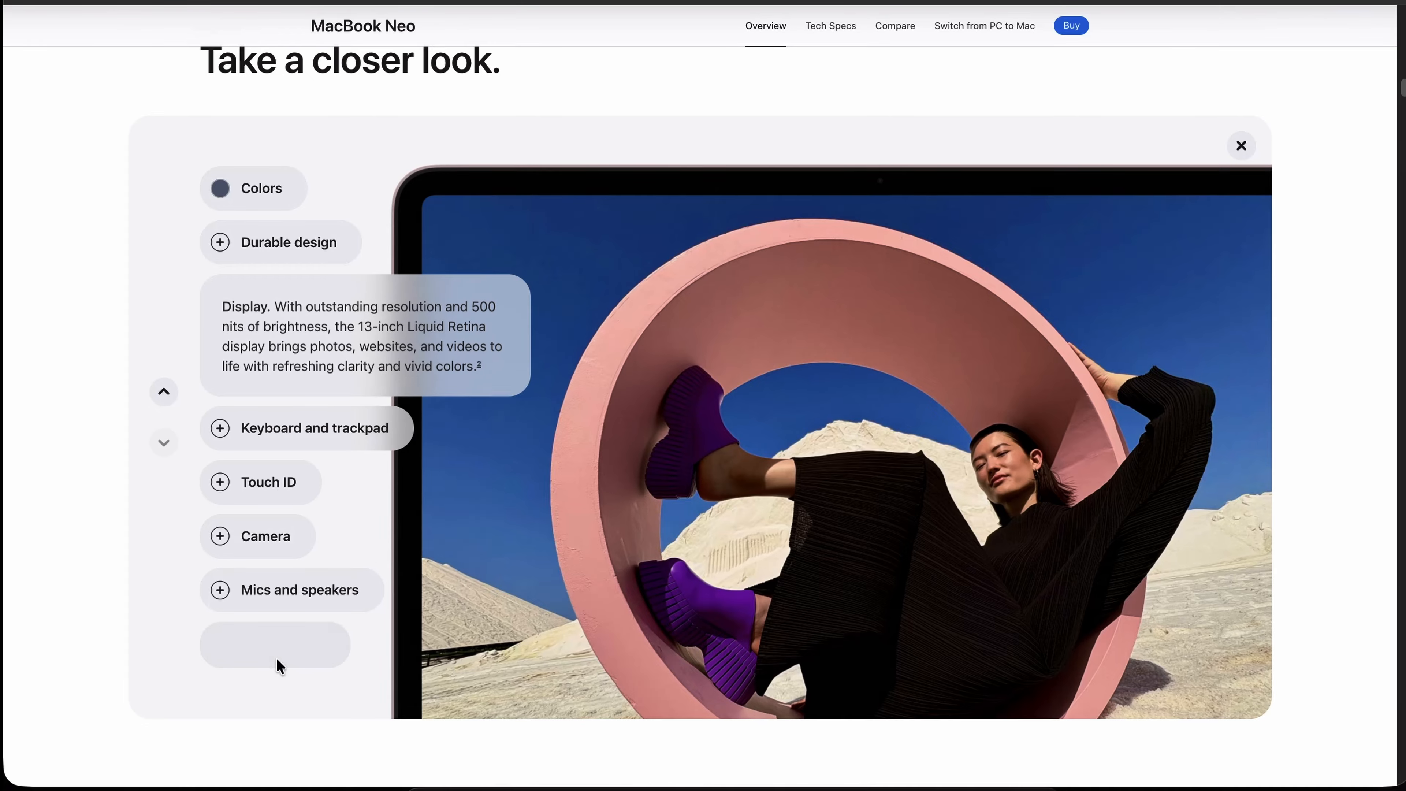
pyautogui.click(268, 500)
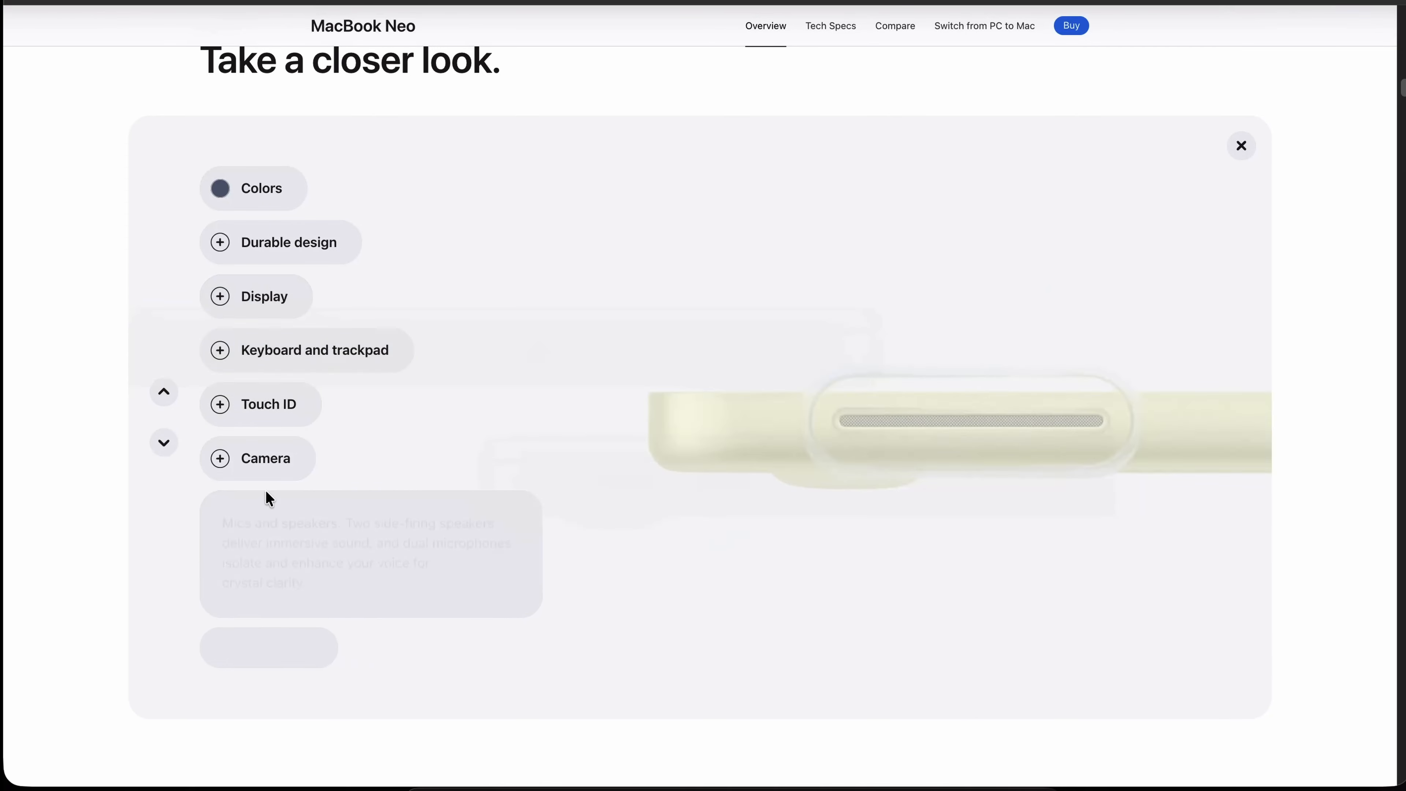
pyautogui.click(264, 455)
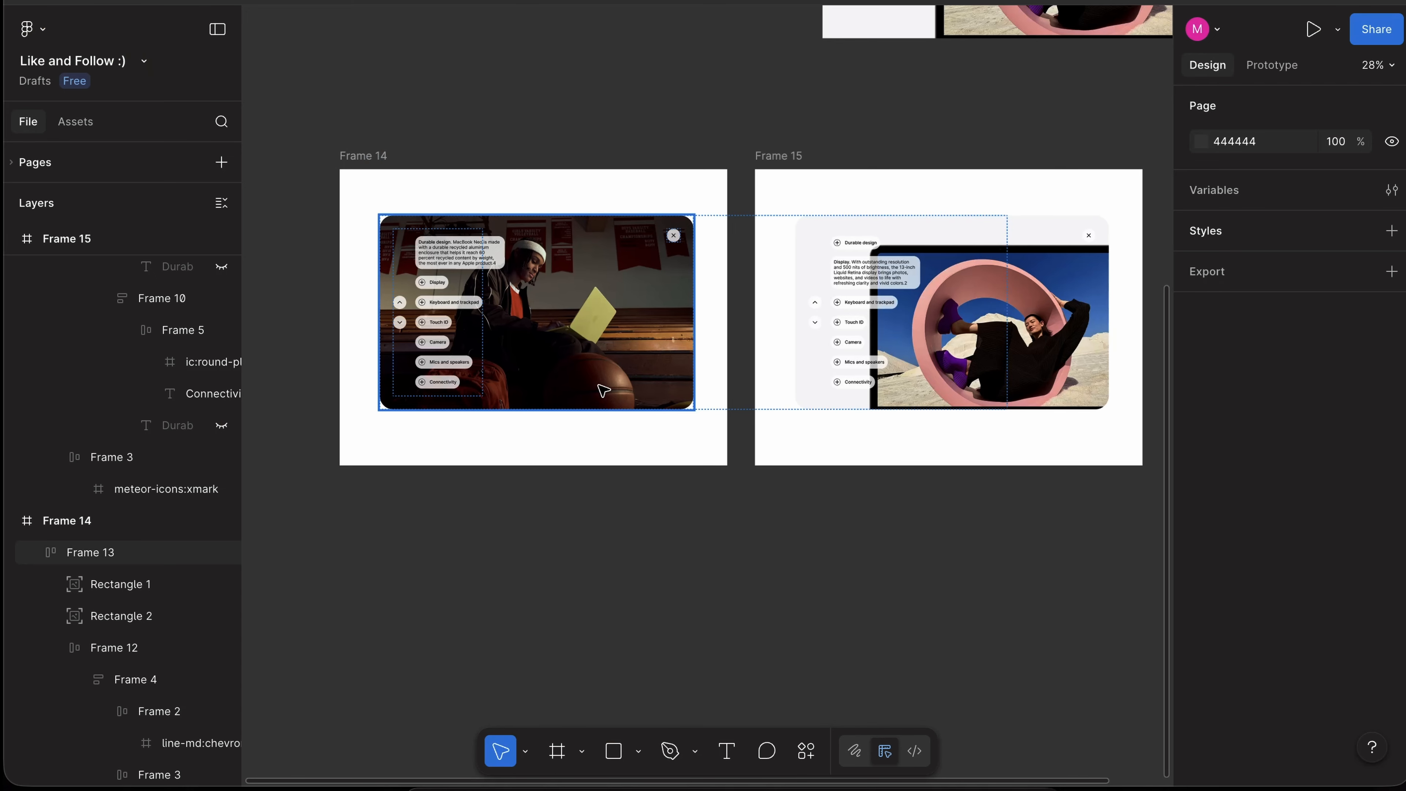
pyautogui.scroll(3, 603, 391)
pyautogui.scroll(-3, 604, 391)
pyautogui.hscroll(1, 603, 391)
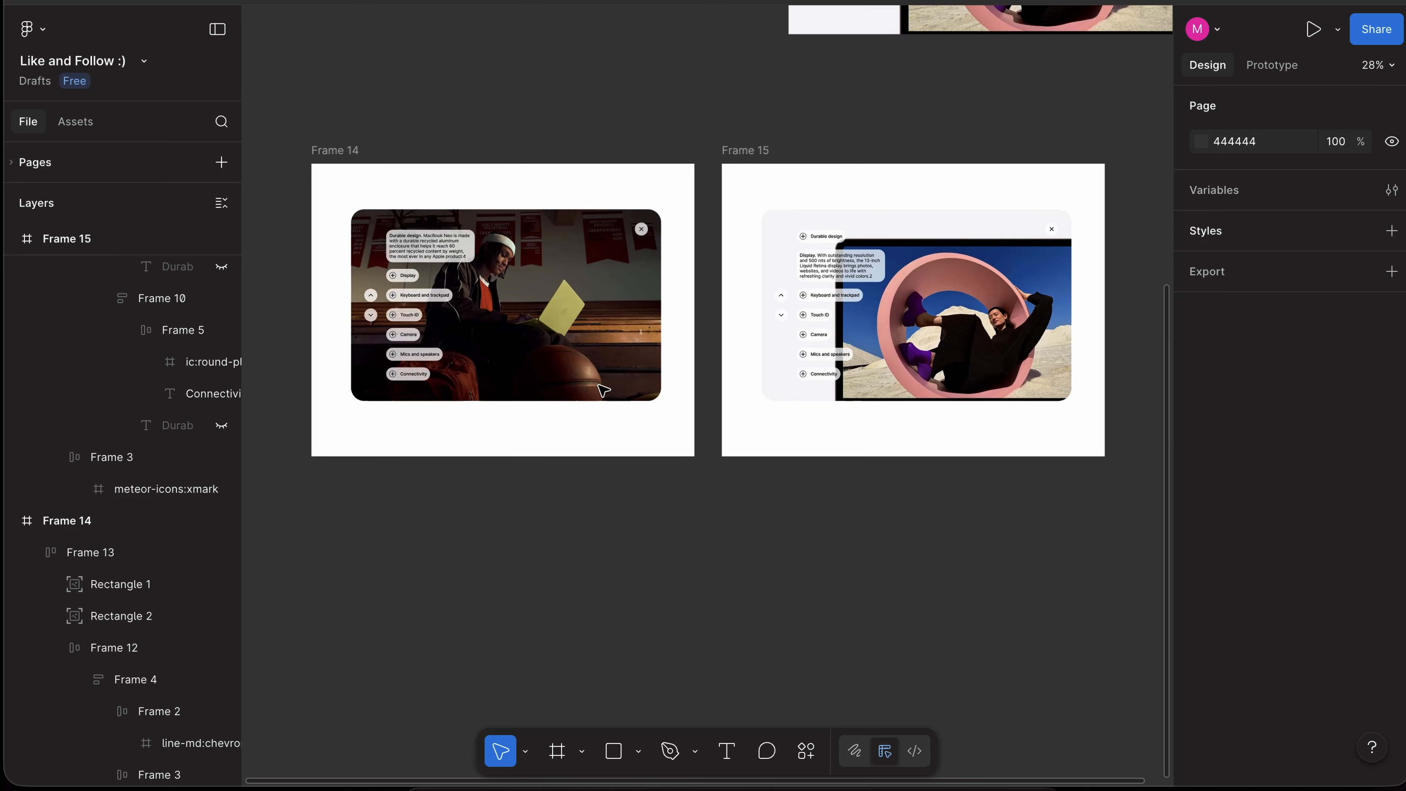
pyautogui.scroll(-1, 599, 385)
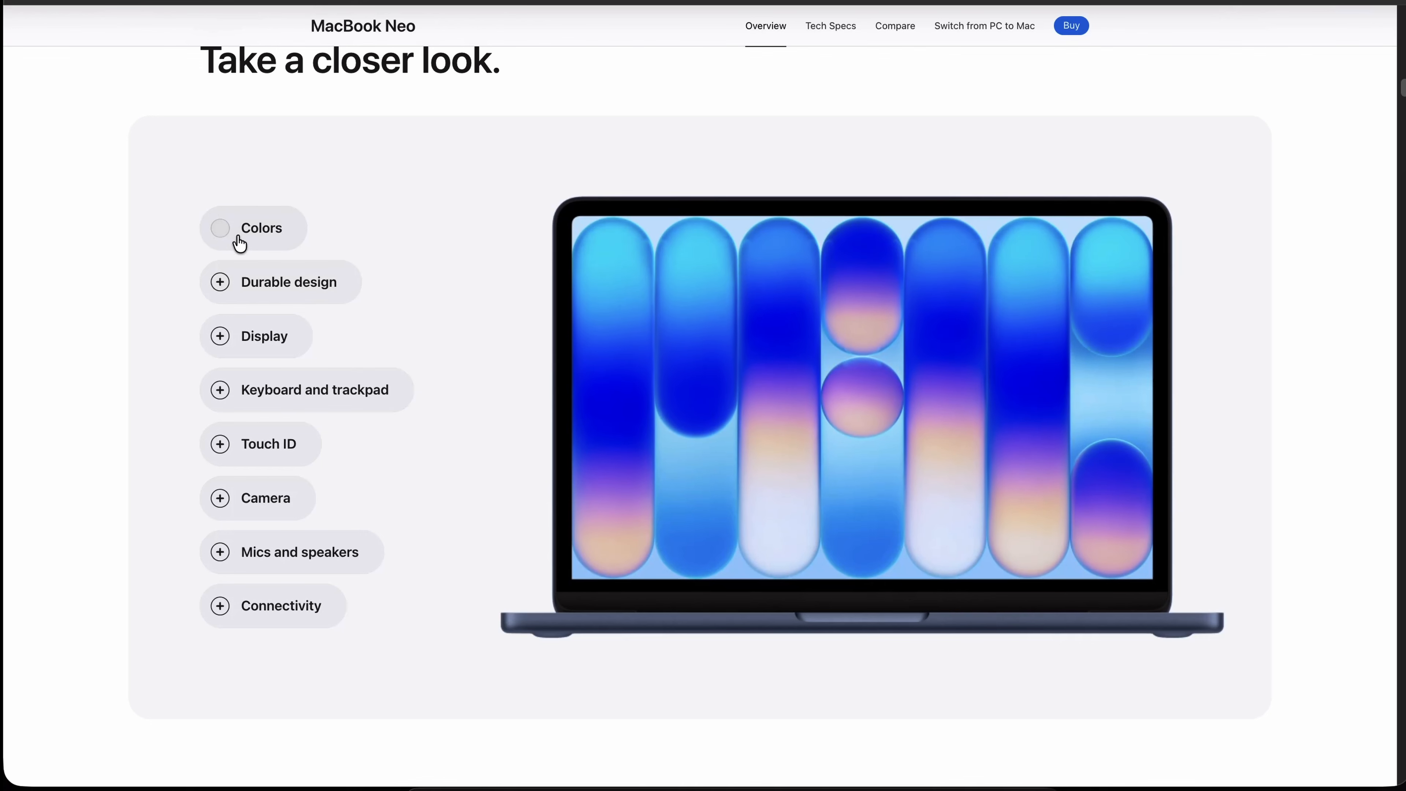
# Step: Show the MacBook in Blush, then cycle the iPhone 15 Pro through Natural, Blue, White and Black Titanium
pyautogui.click(236, 237)
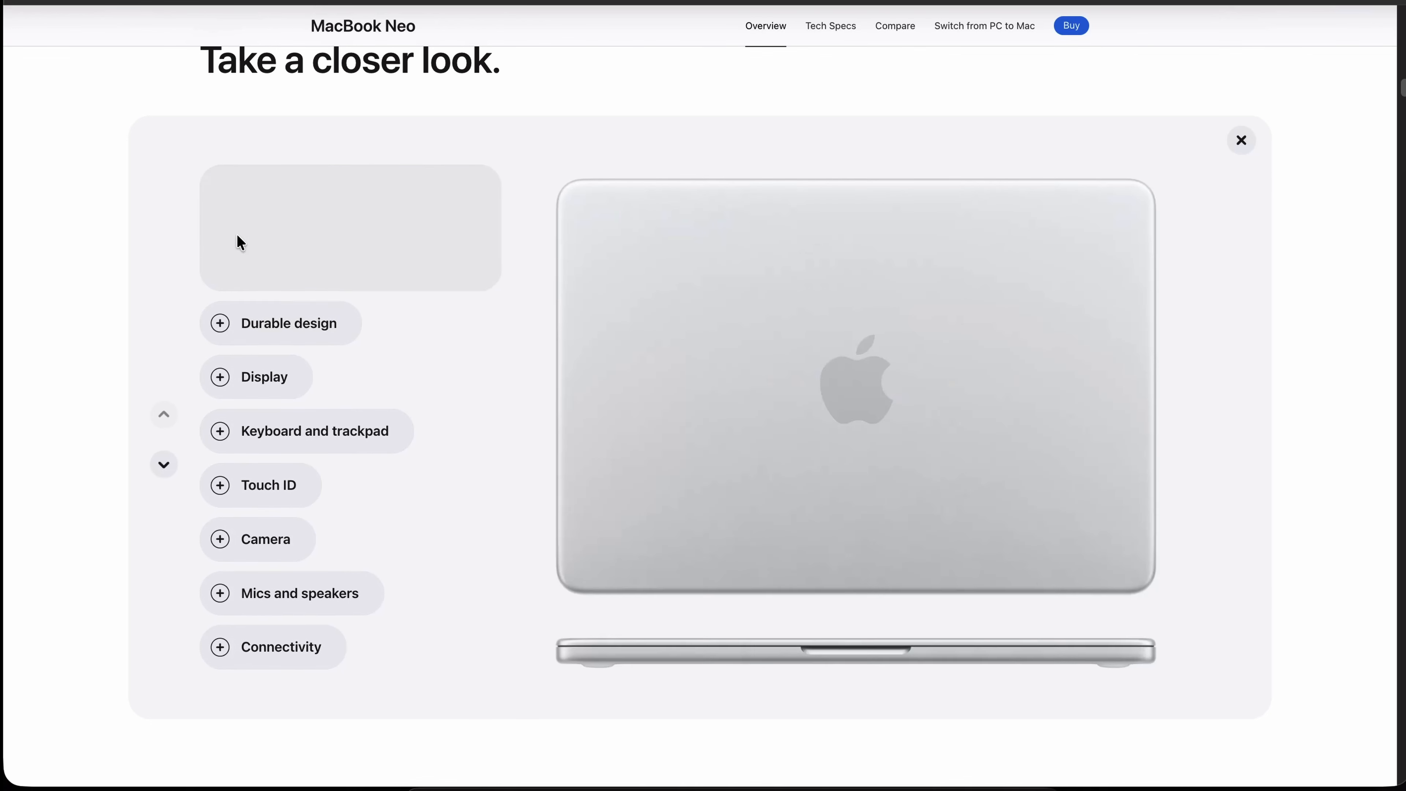
pyautogui.click(352, 262)
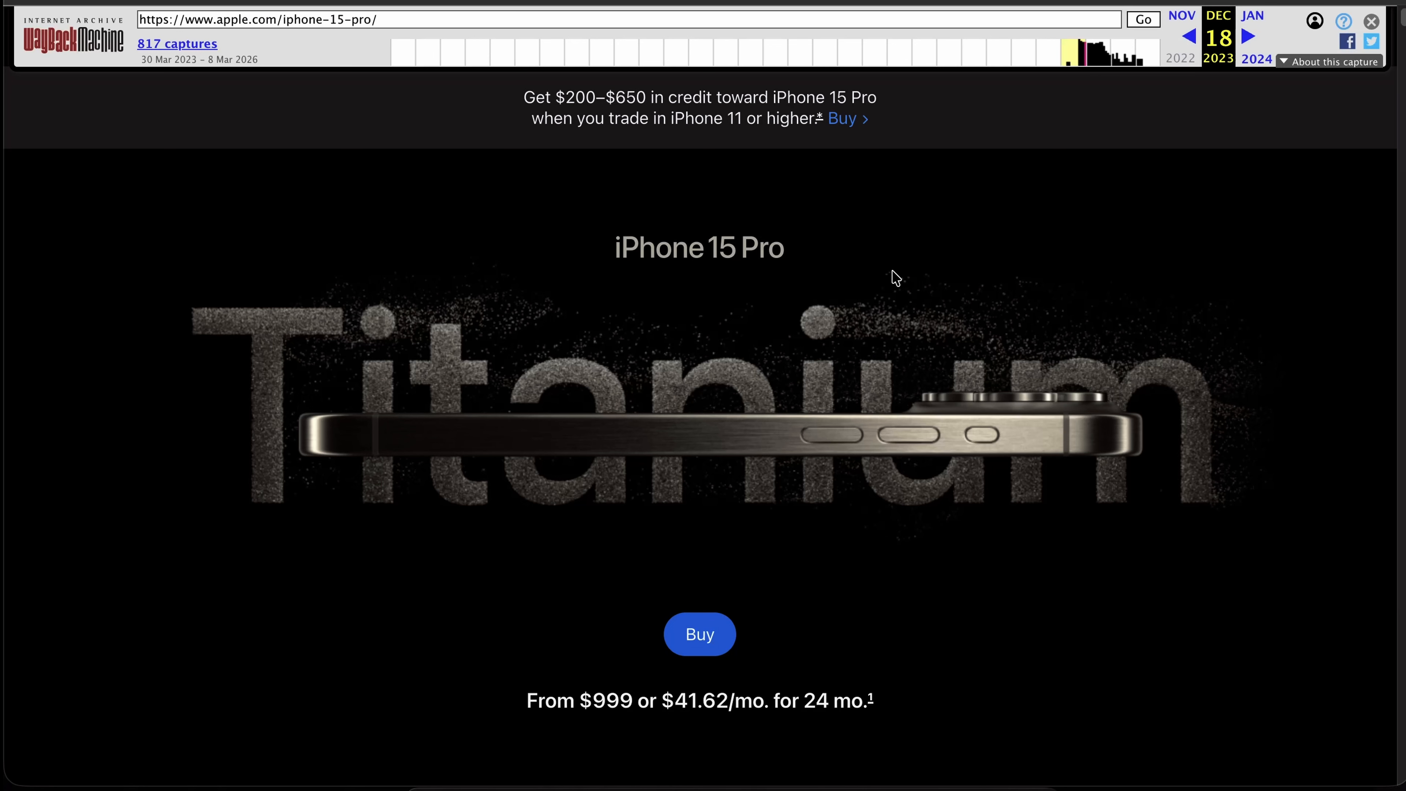
pyautogui.scroll(-20, 896, 278)
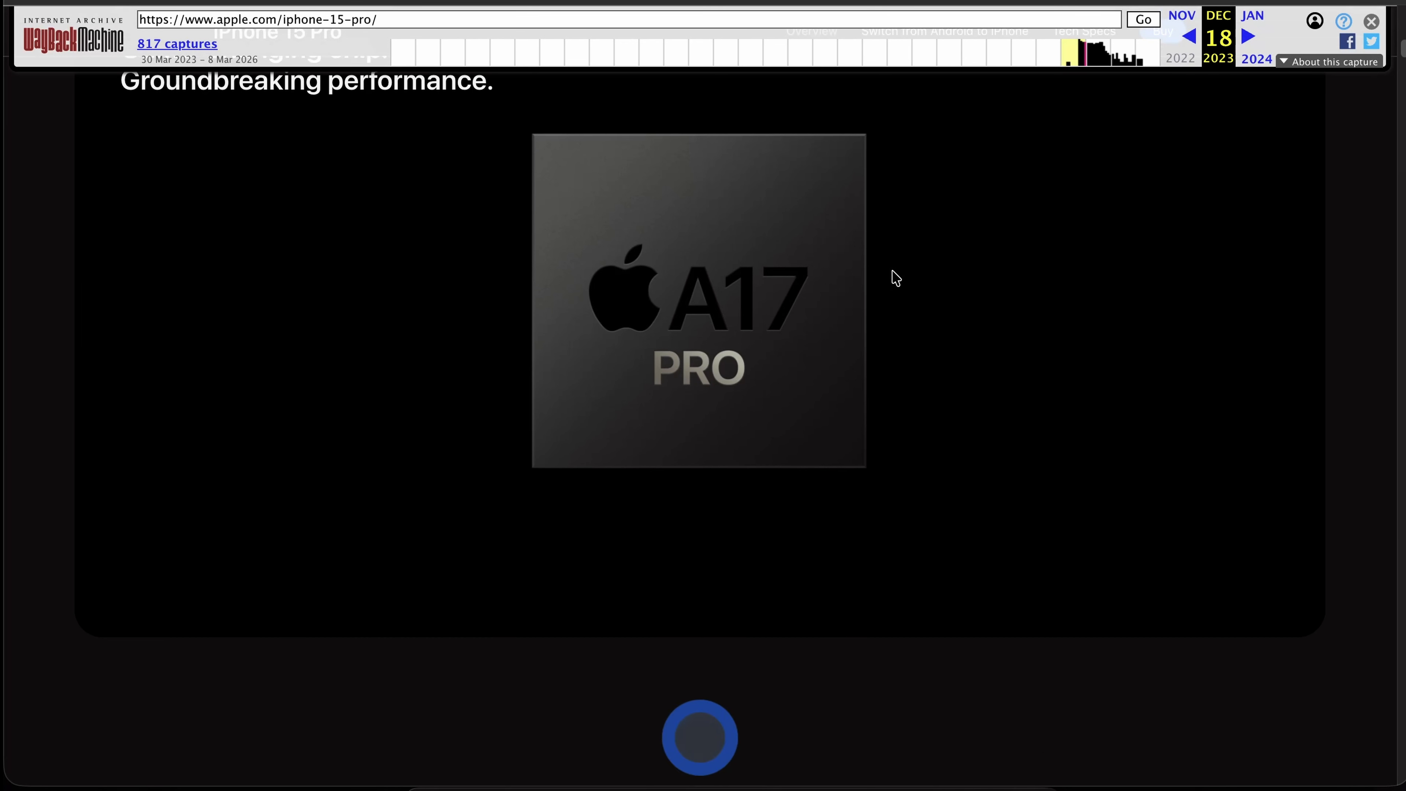
pyautogui.scroll(-6, 896, 278)
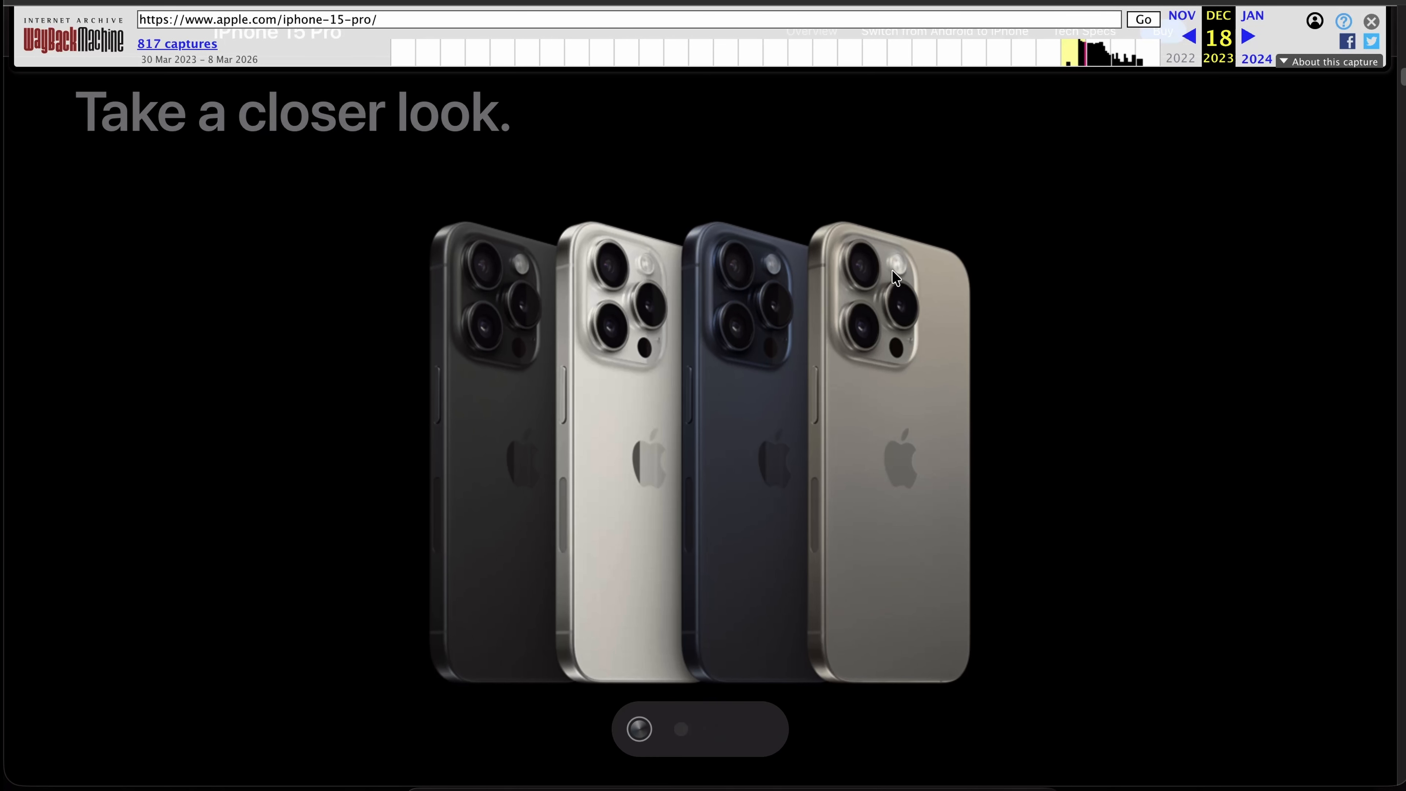
pyautogui.click(659, 729)
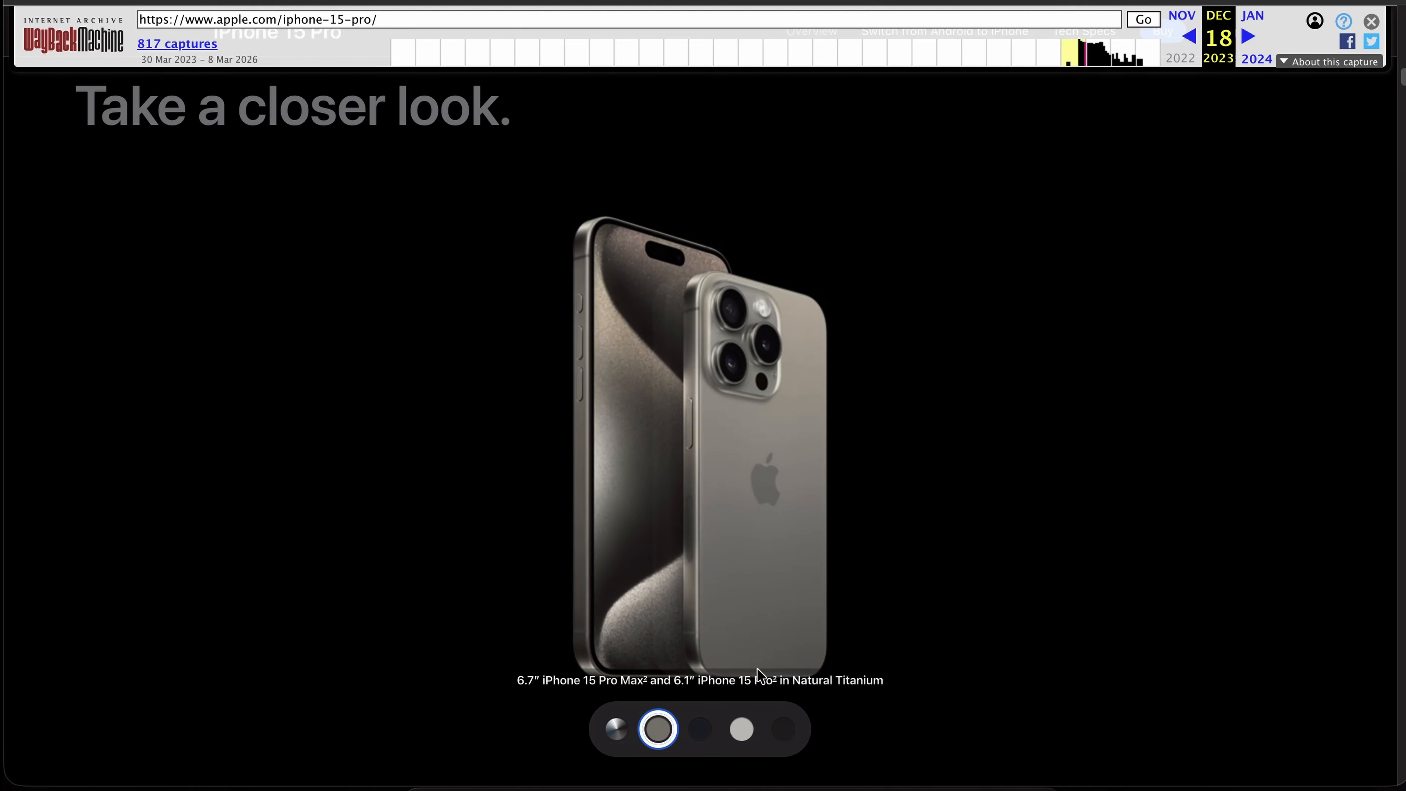
pyautogui.click(701, 731)
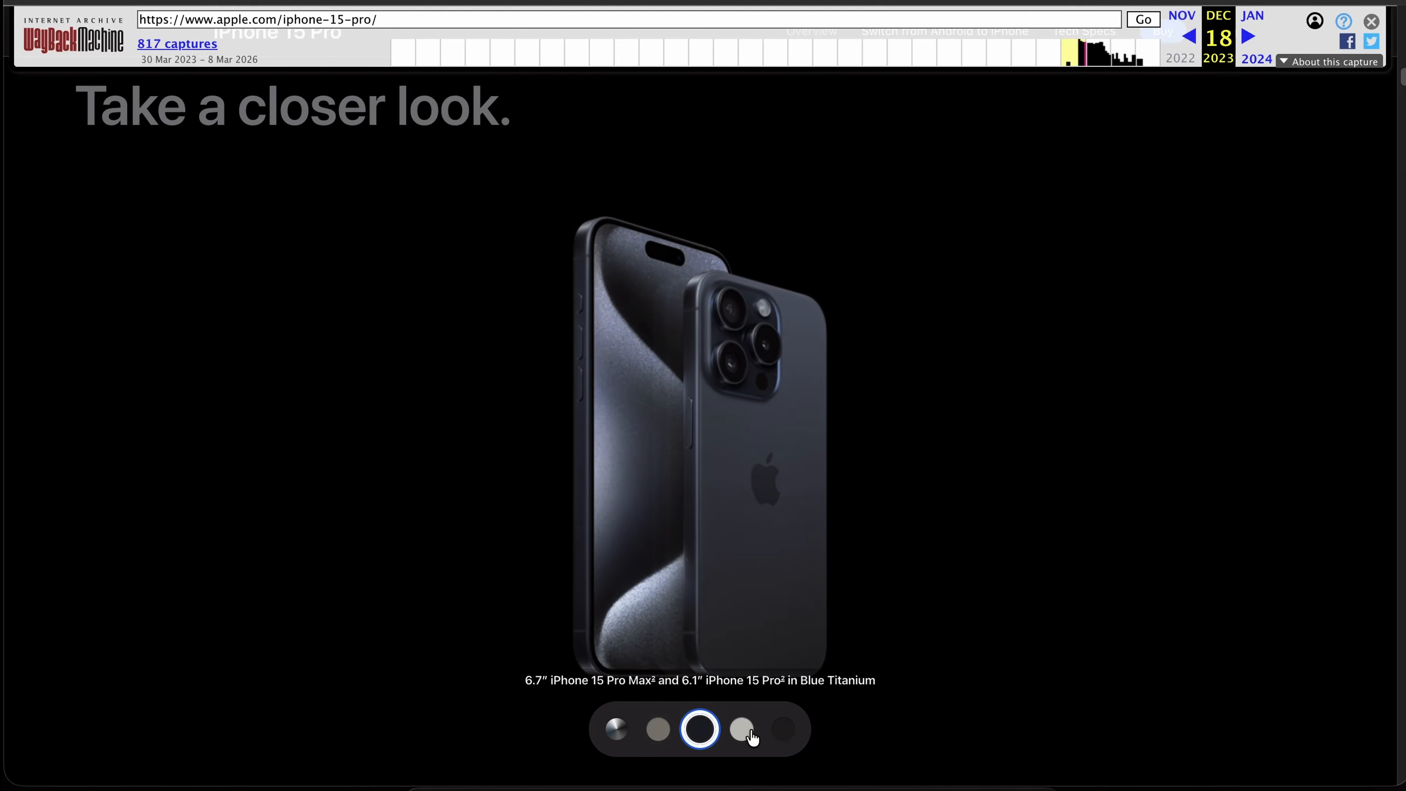
pyautogui.click(752, 734)
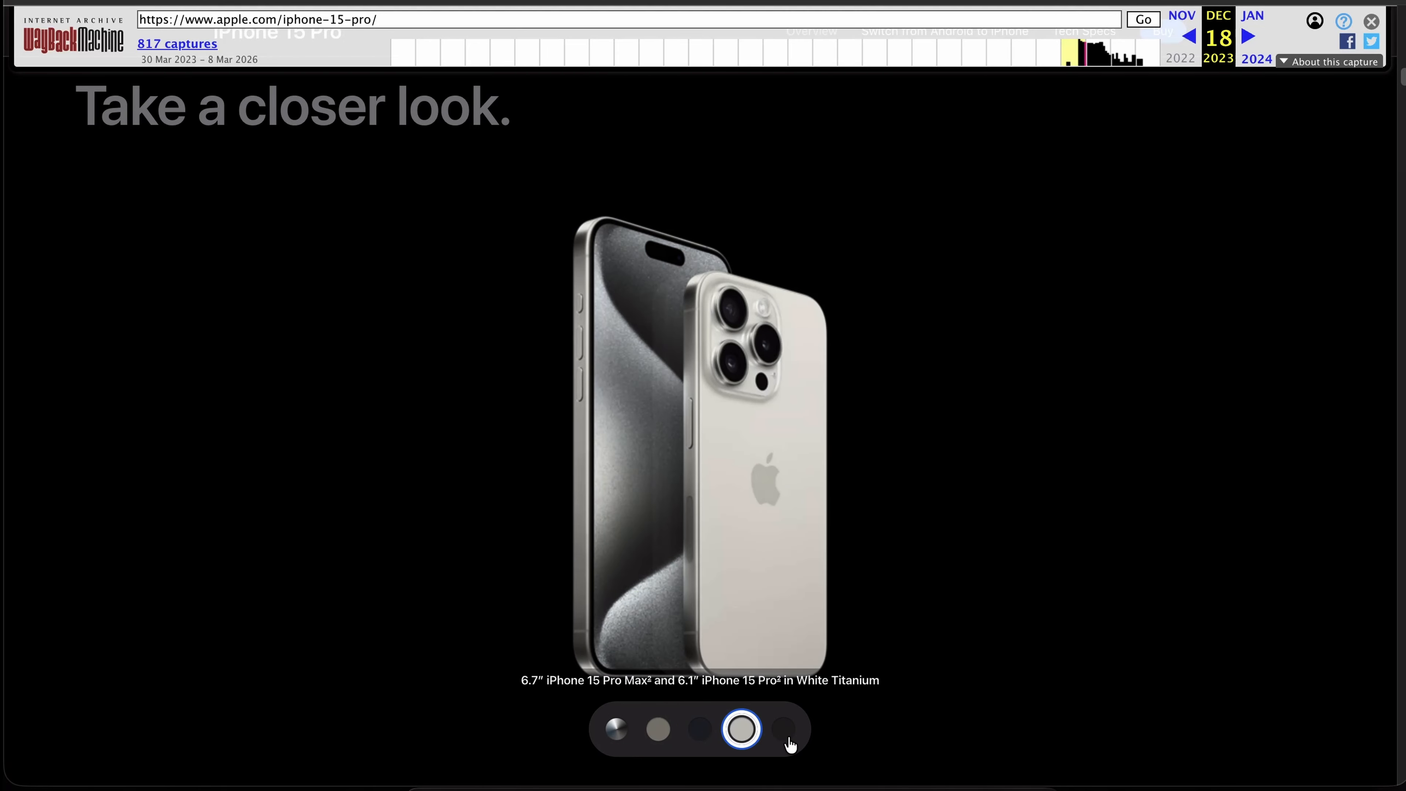
pyautogui.click(785, 734)
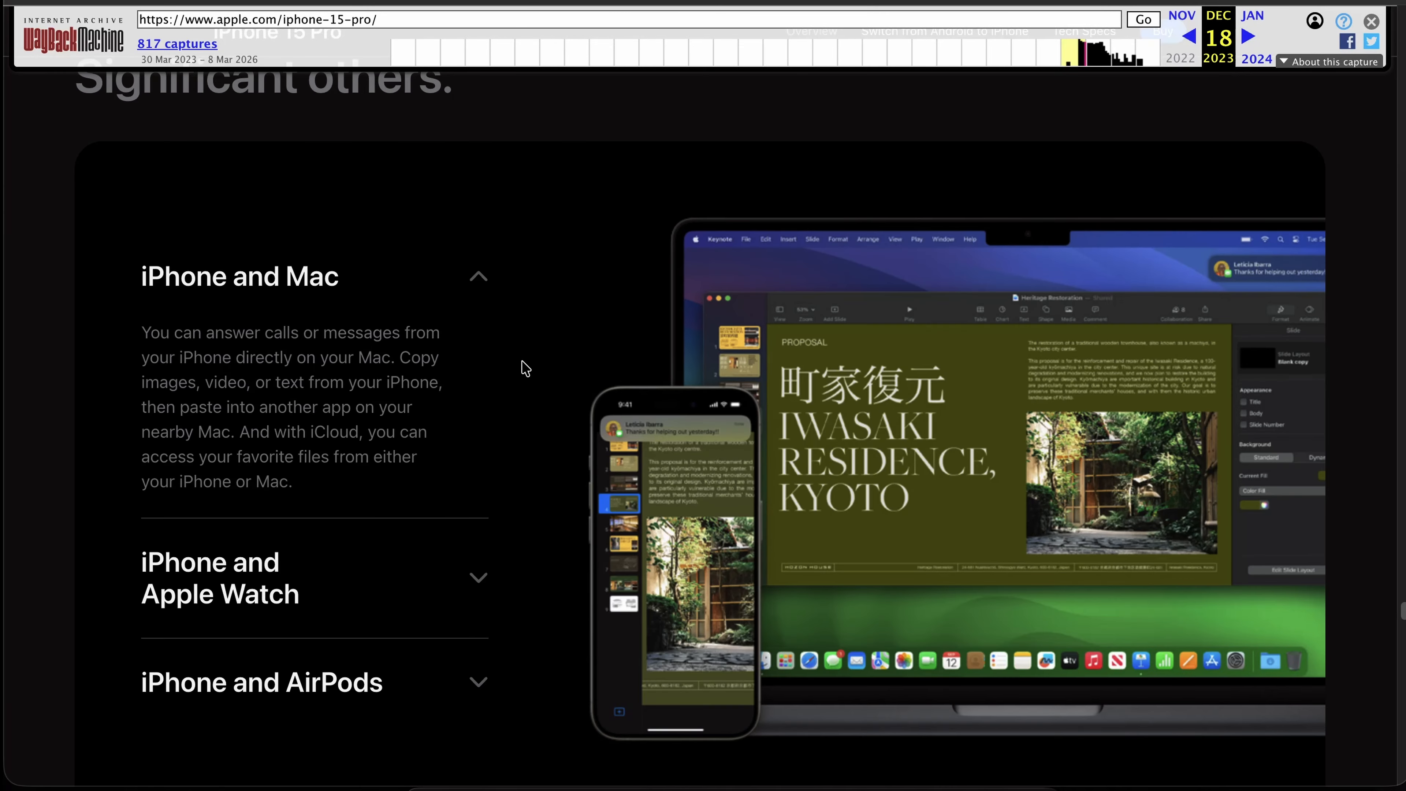
# Step: Expand the iPhone and Apple Watch, AirPods and Mac sections, then the MacBook Display panel
pyautogui.click(347, 573)
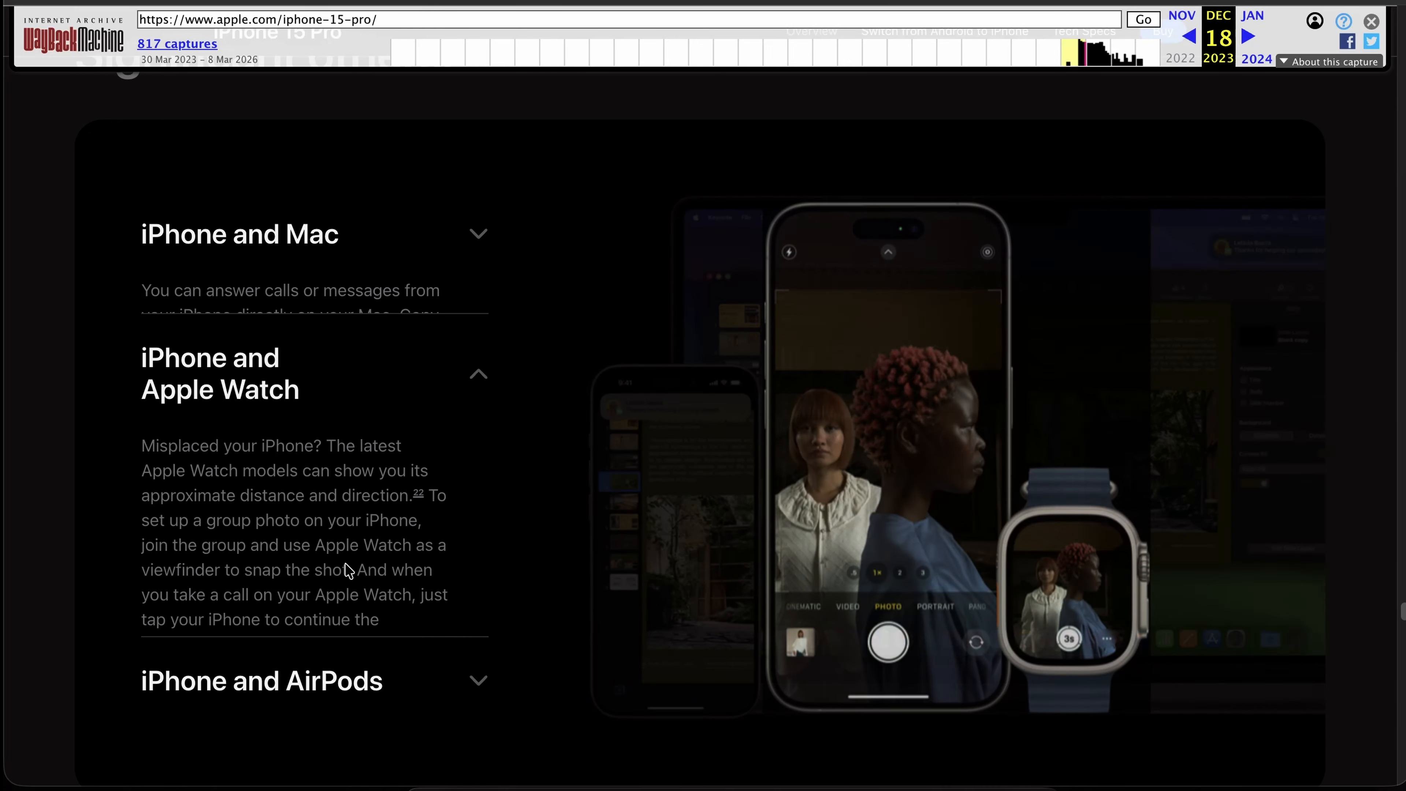
pyautogui.click(342, 689)
pyautogui.click(328, 368)
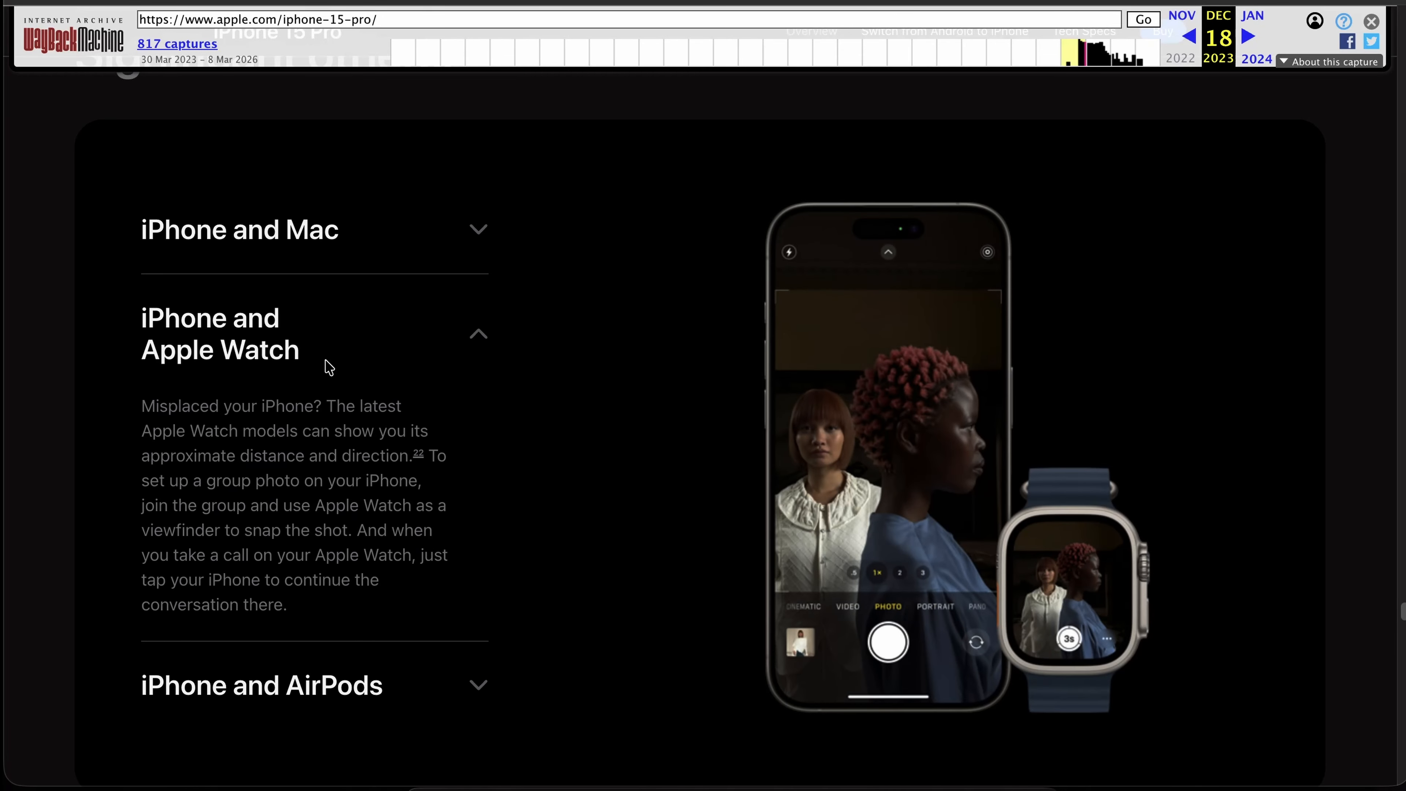
pyautogui.click(321, 237)
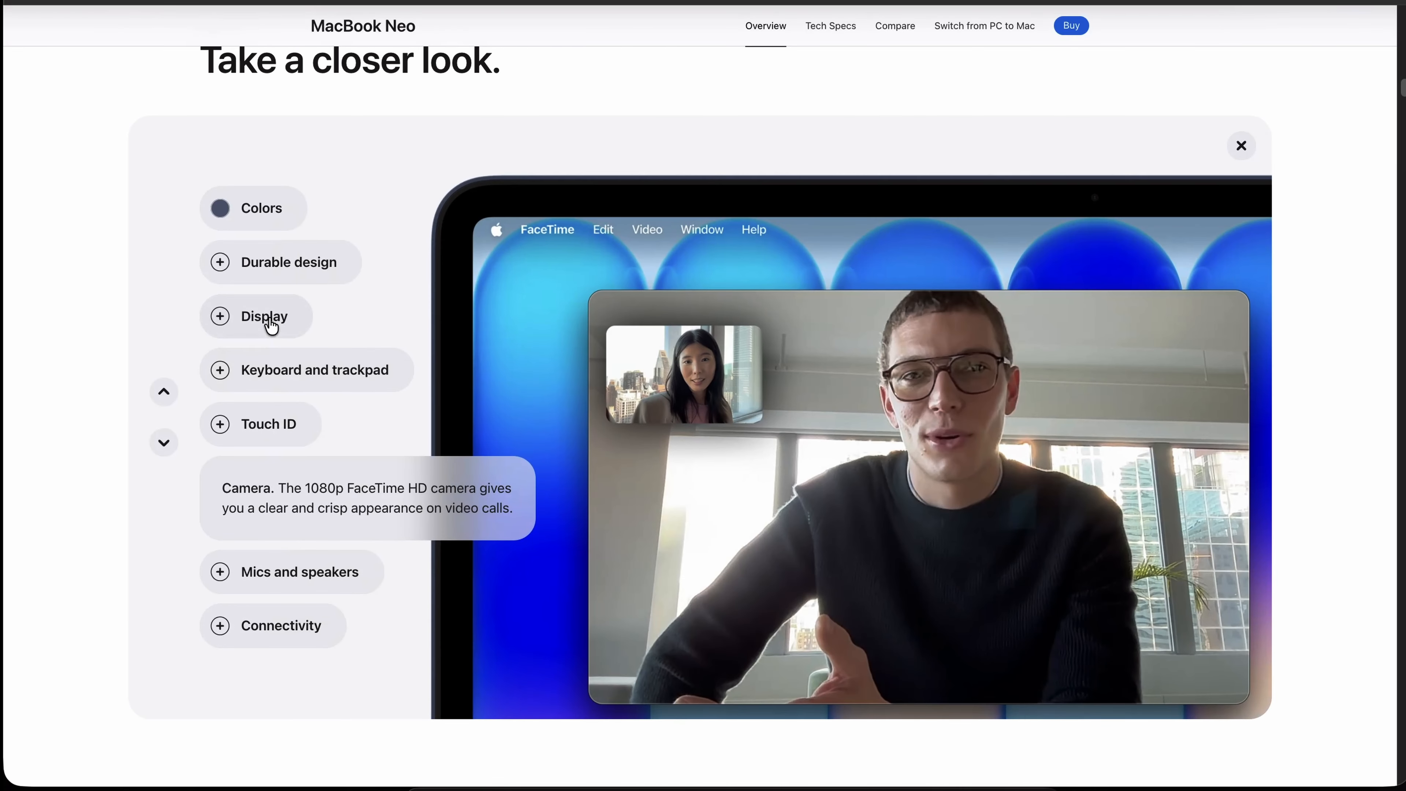
pyautogui.click(269, 319)
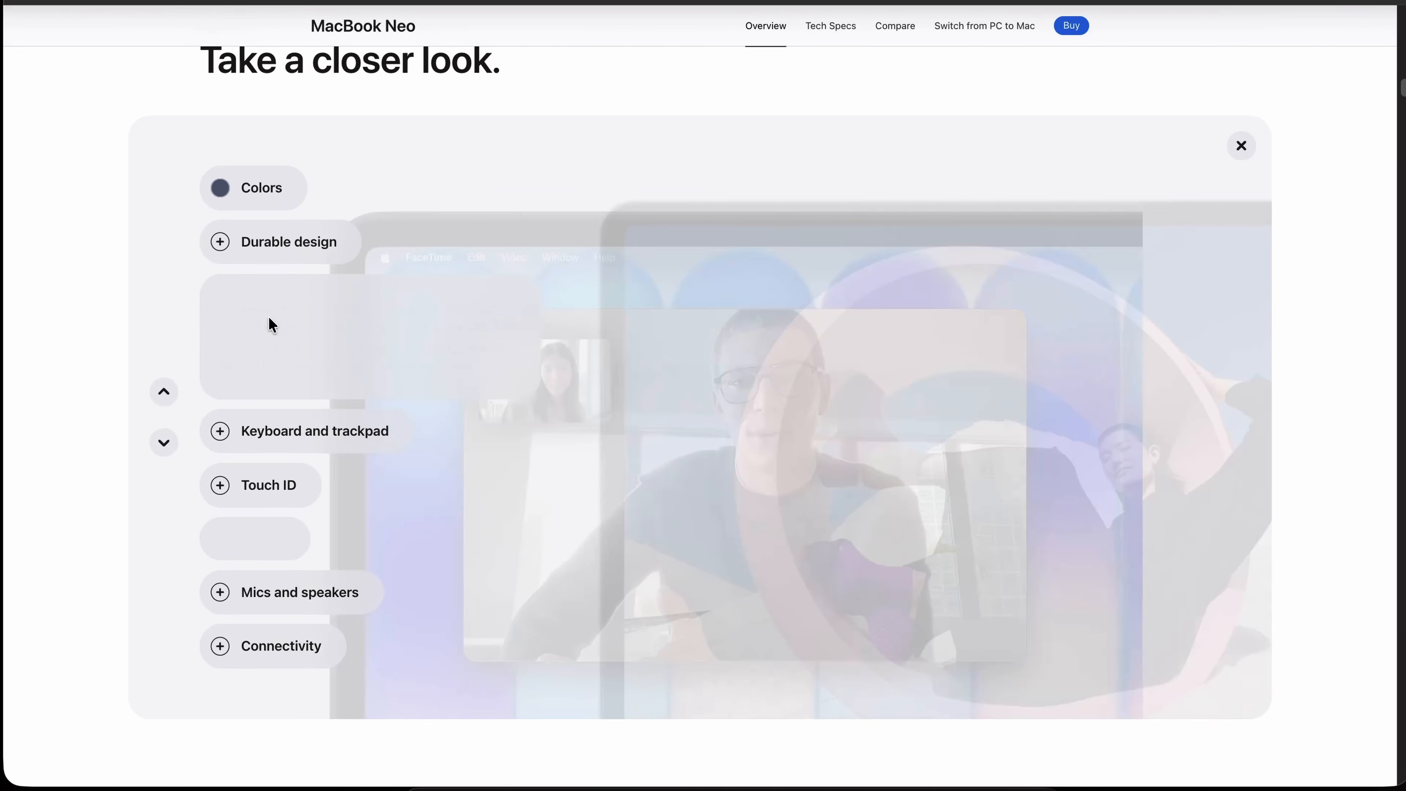
# Step: Expand the Touch ID, Keyboard and trackpad, Connectivity, Mics and speakers, Camera and Display panels in turn
pyautogui.click(271, 482)
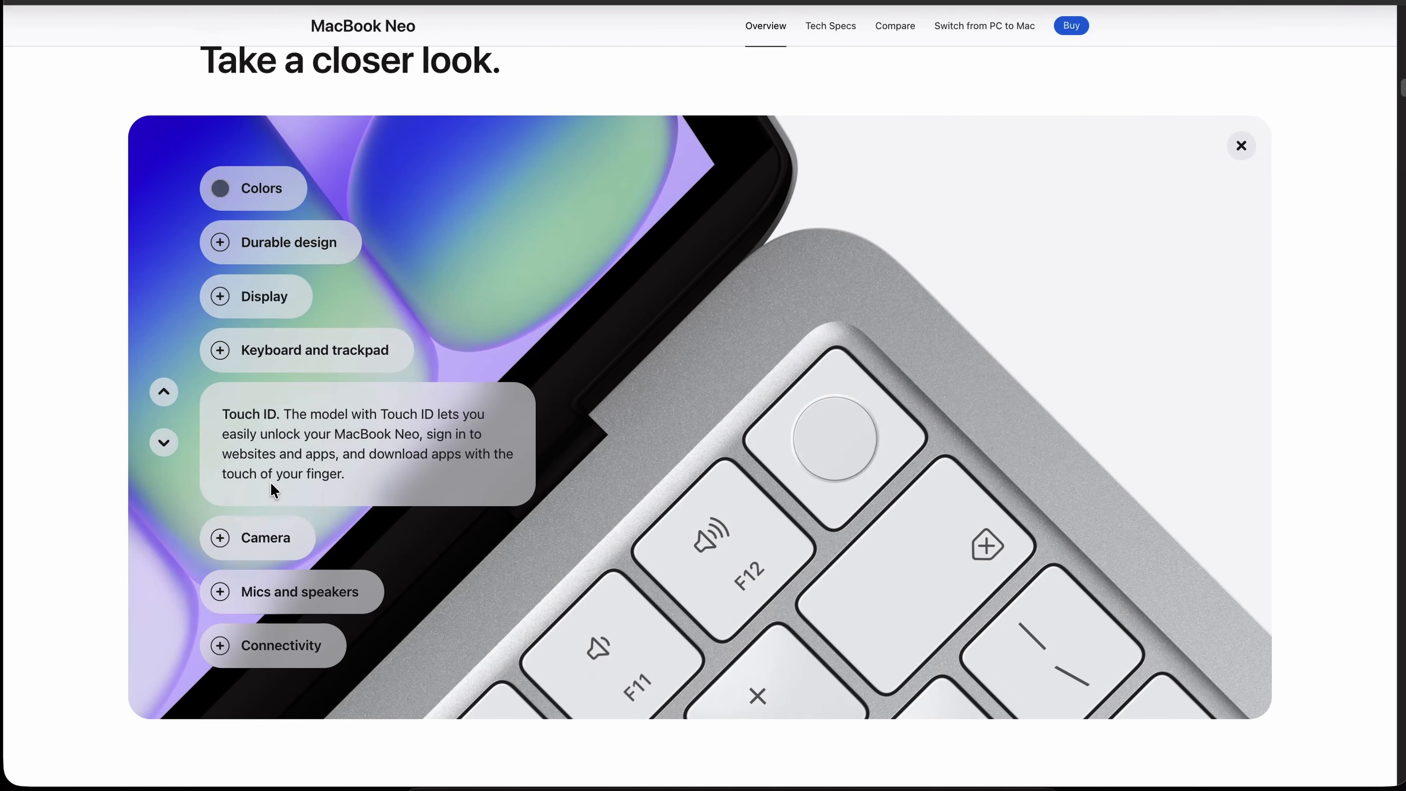
pyautogui.click(264, 349)
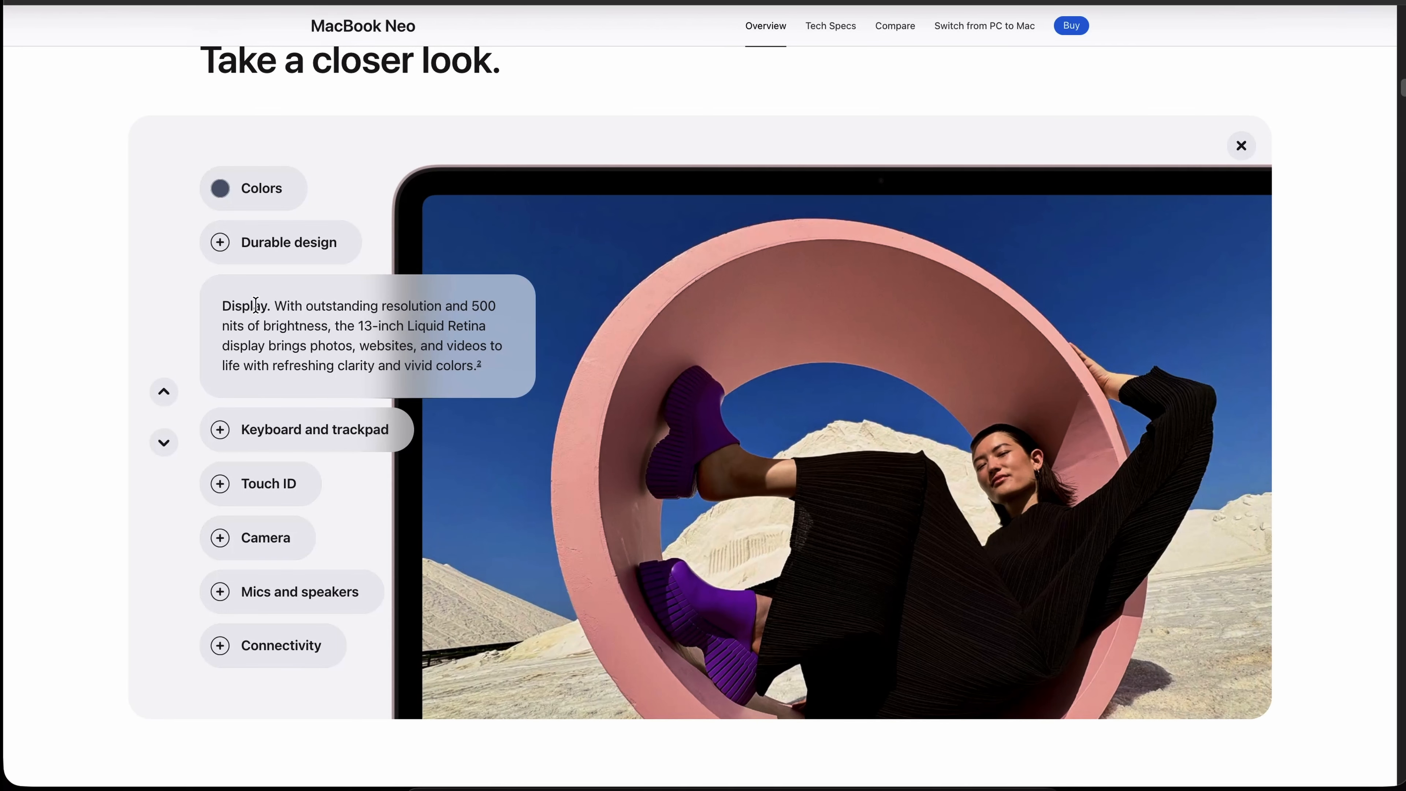
pyautogui.click(276, 660)
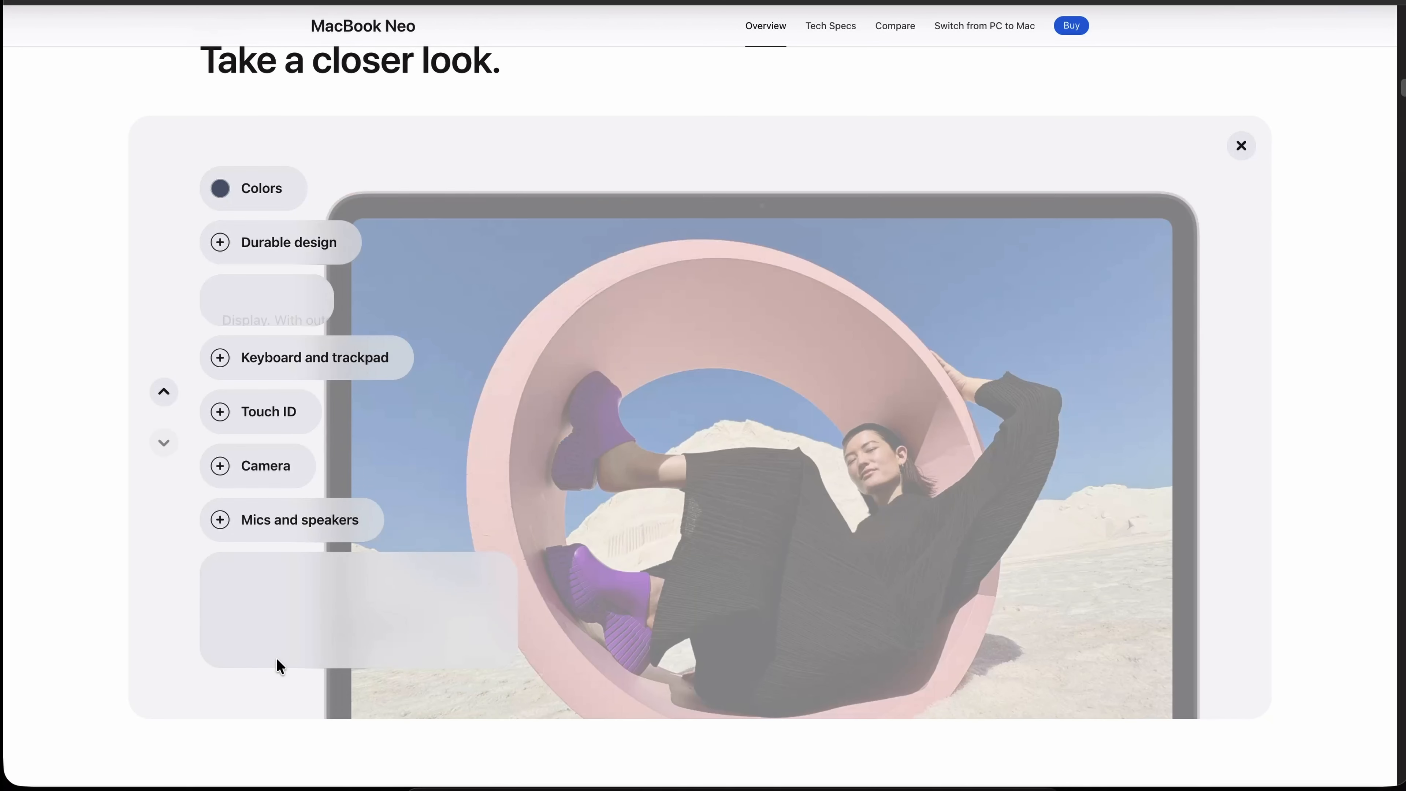
pyautogui.click(267, 497)
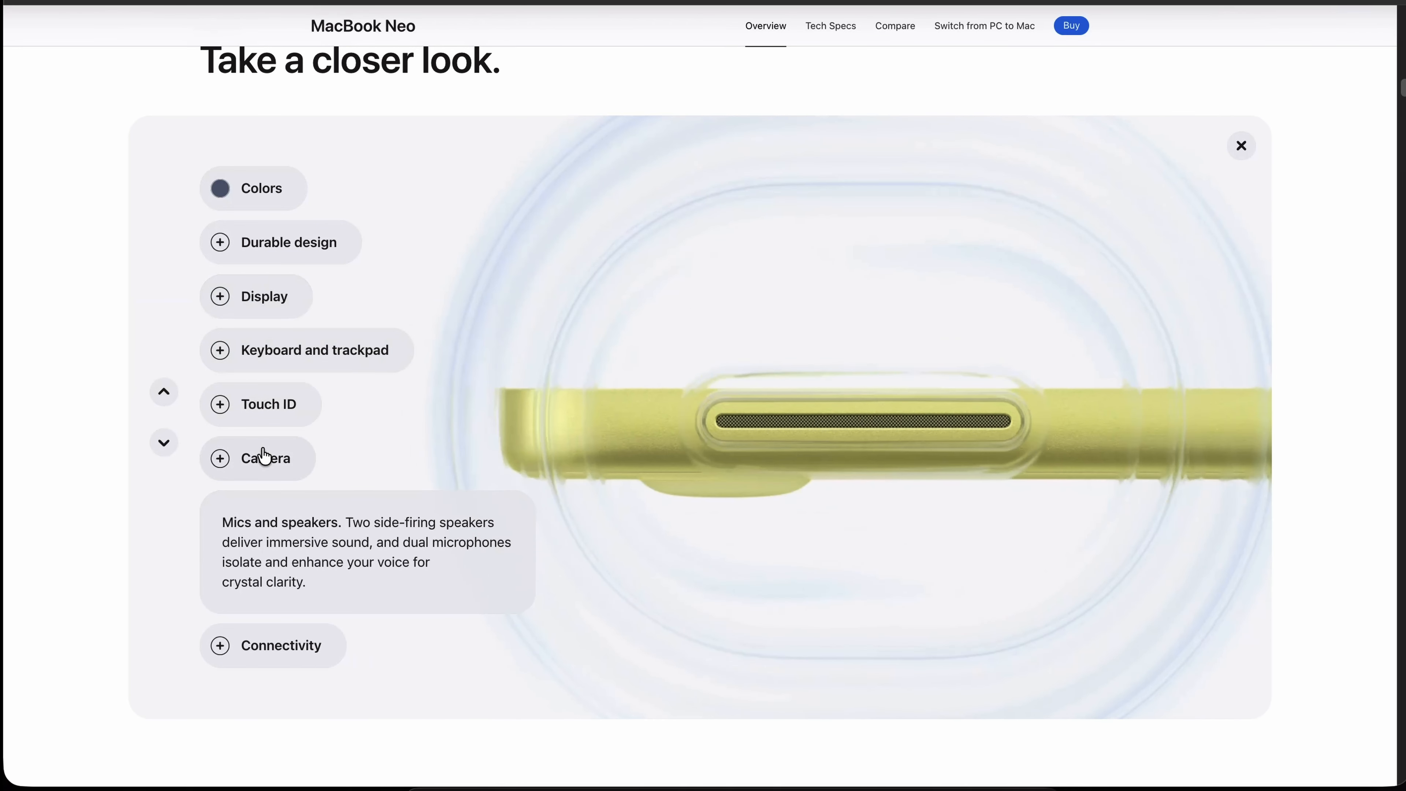
pyautogui.click(268, 458)
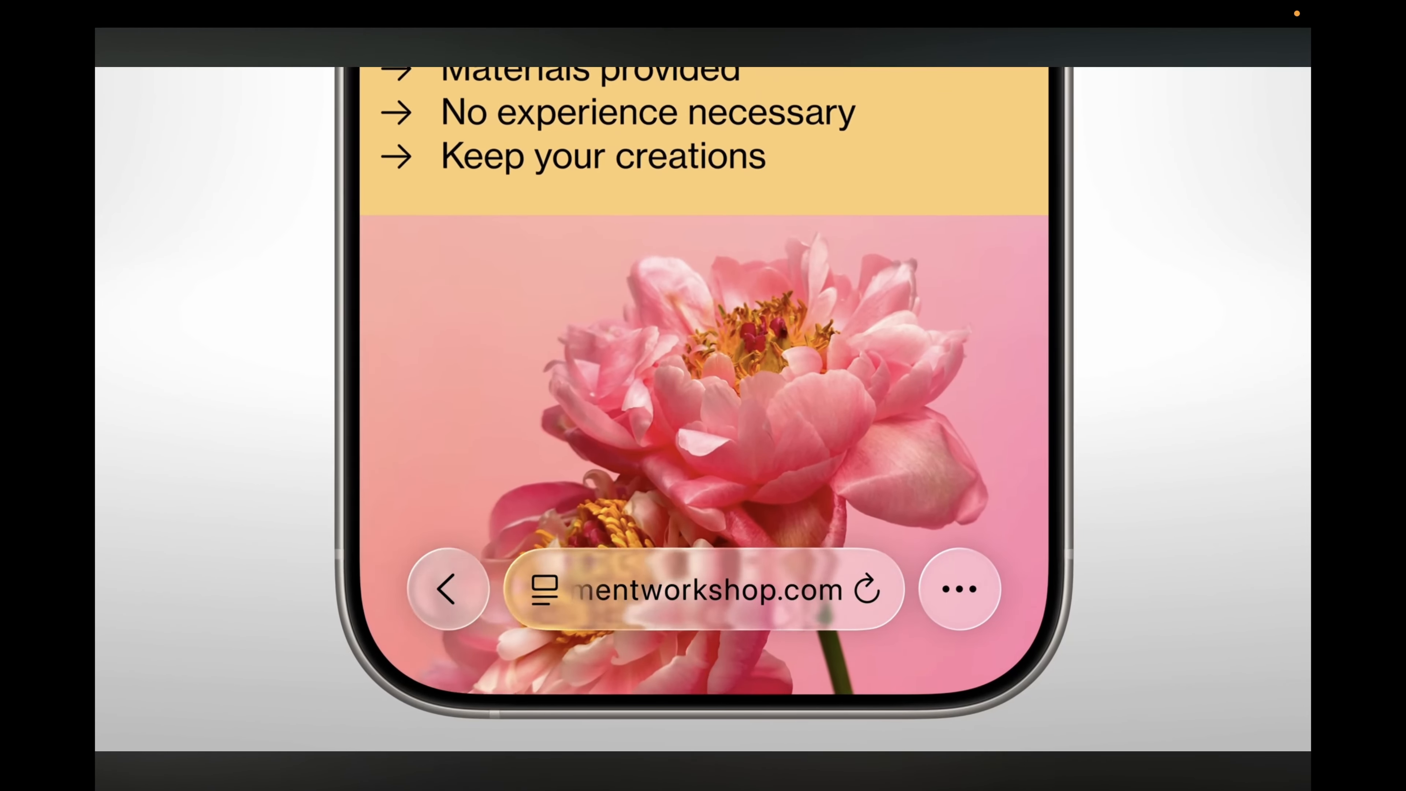
pyautogui.click(264, 518)
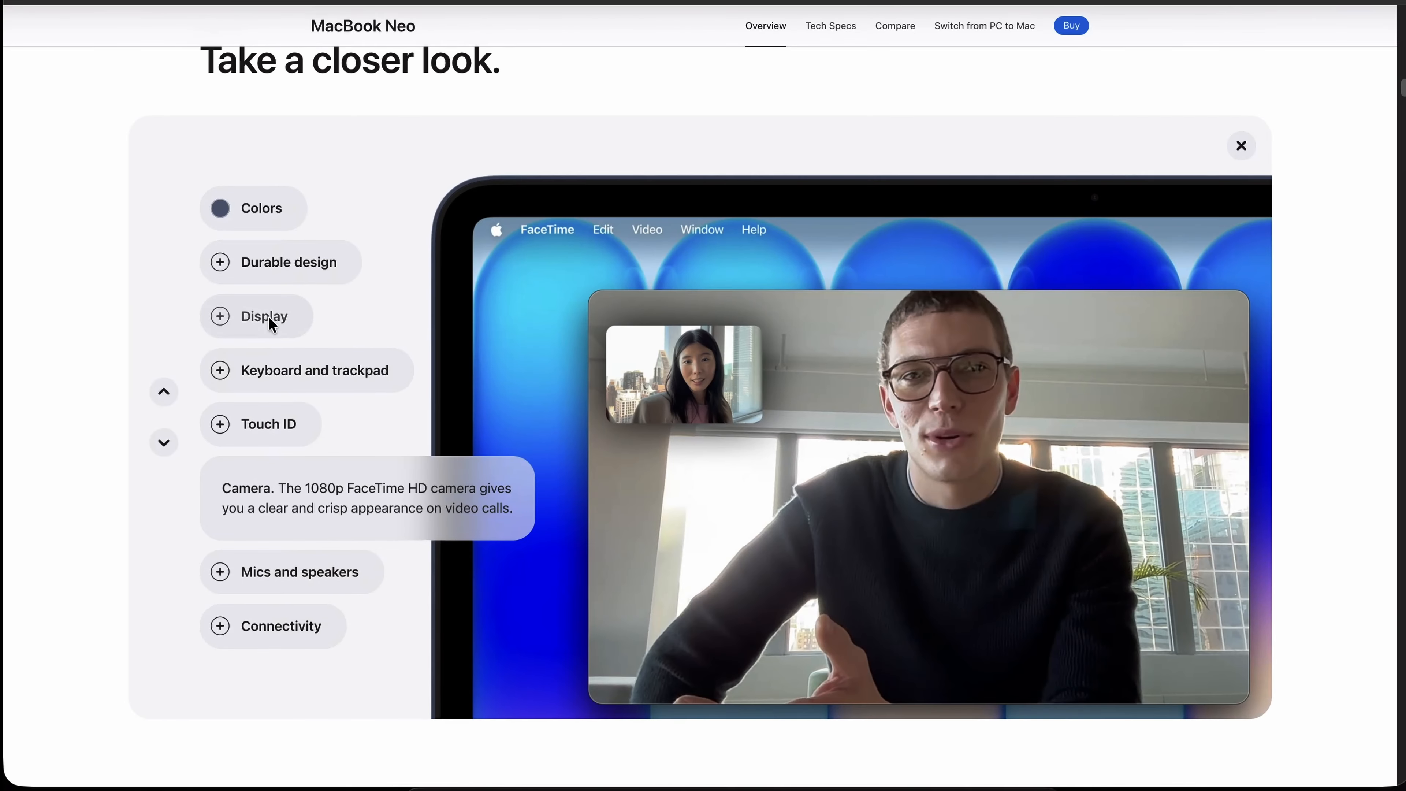
pyautogui.click(270, 317)
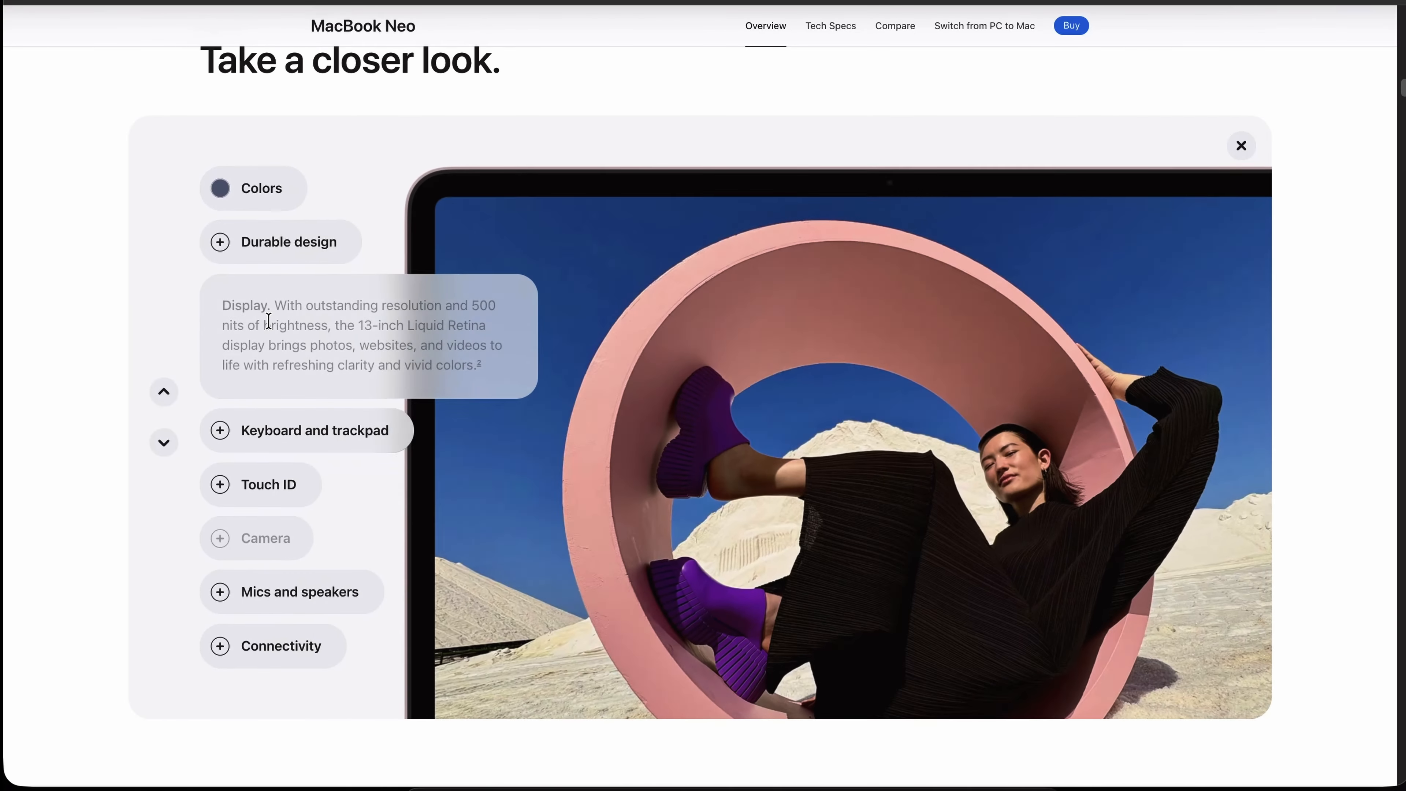
pyautogui.click(270, 484)
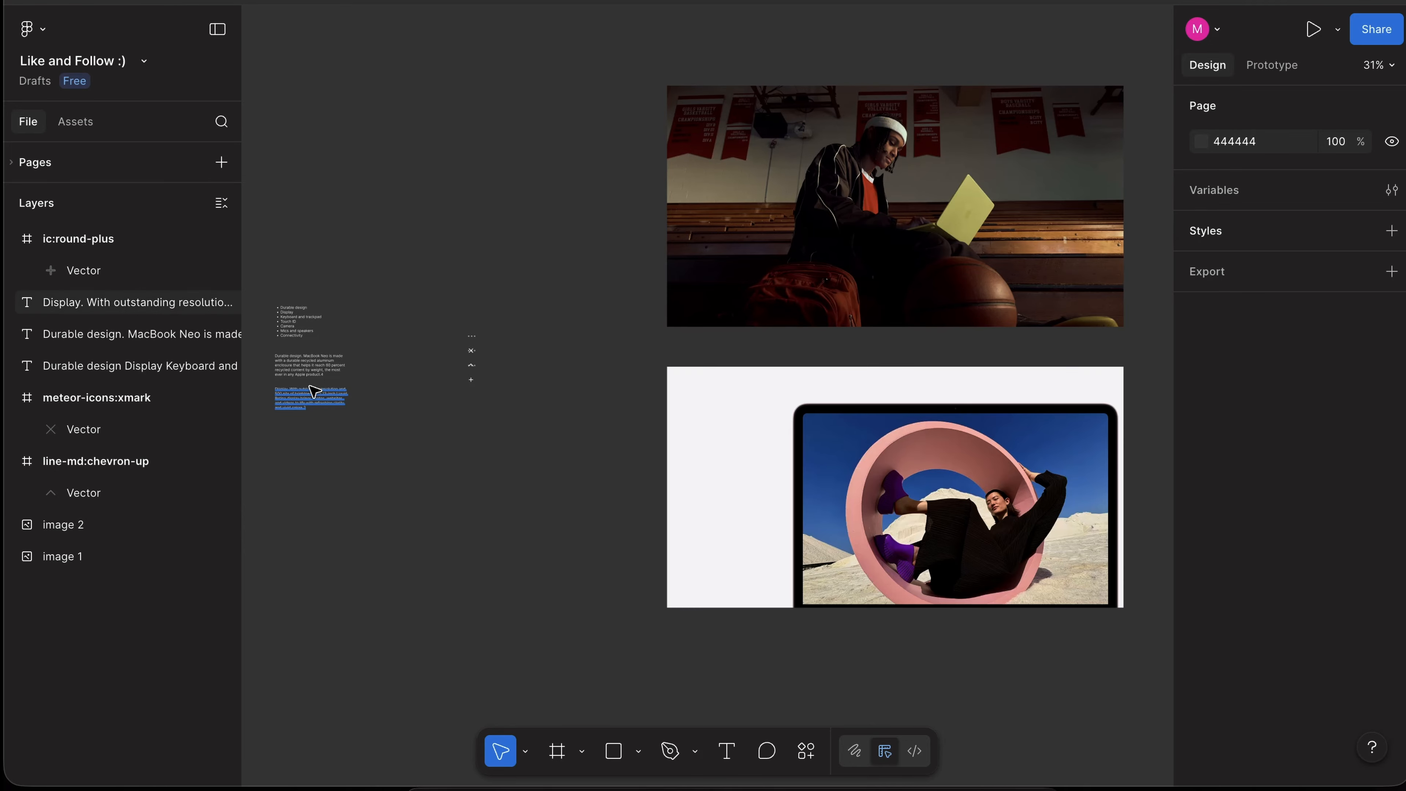
# Step: Delete the Display-to-Connectivity list lines so only 'Durable design' remains
pyautogui.scroll(8, 310, 389)
pyautogui.moveTo(323, 123); pyautogui.dragTo(687, 633)
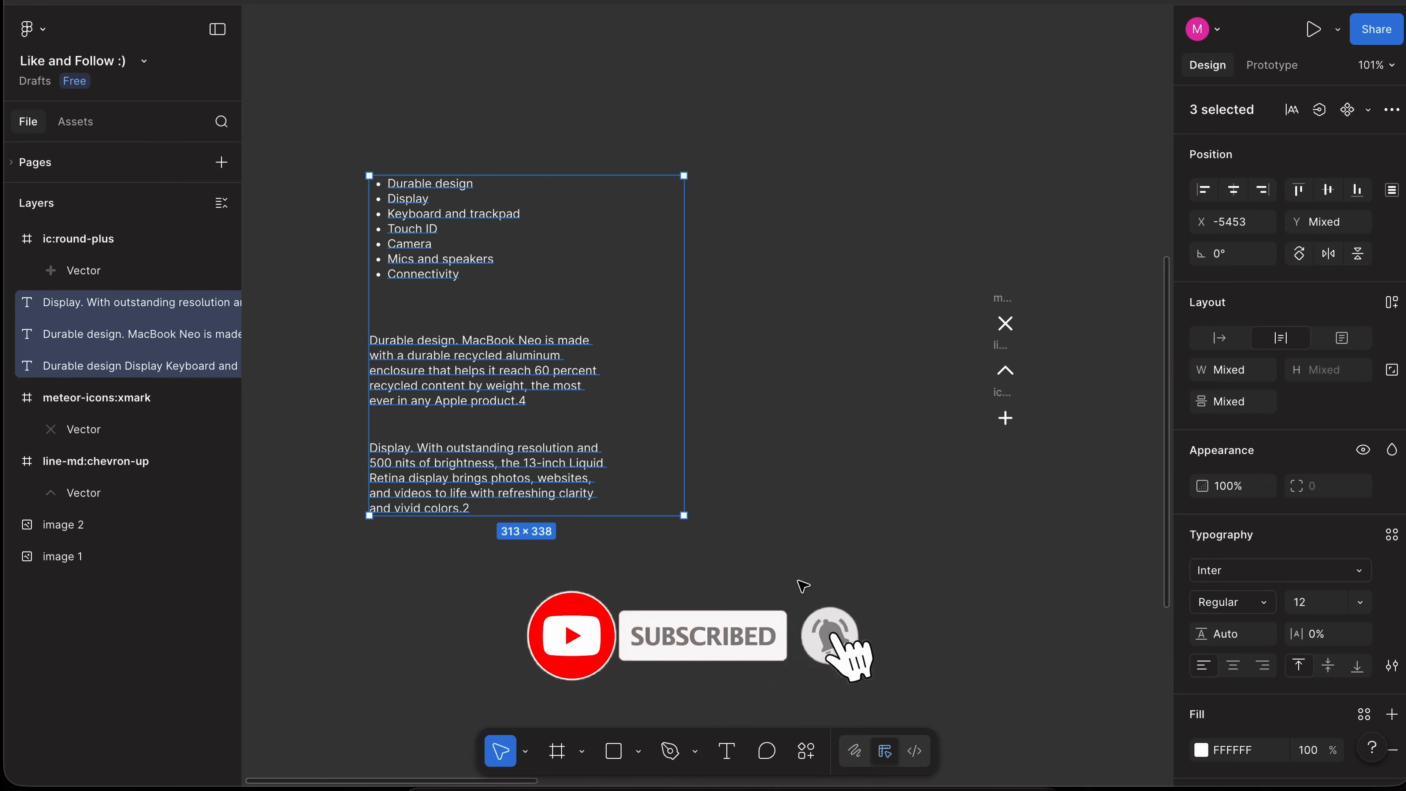
pyautogui.click(803, 585)
pyautogui.scroll(-2, 728, 480)
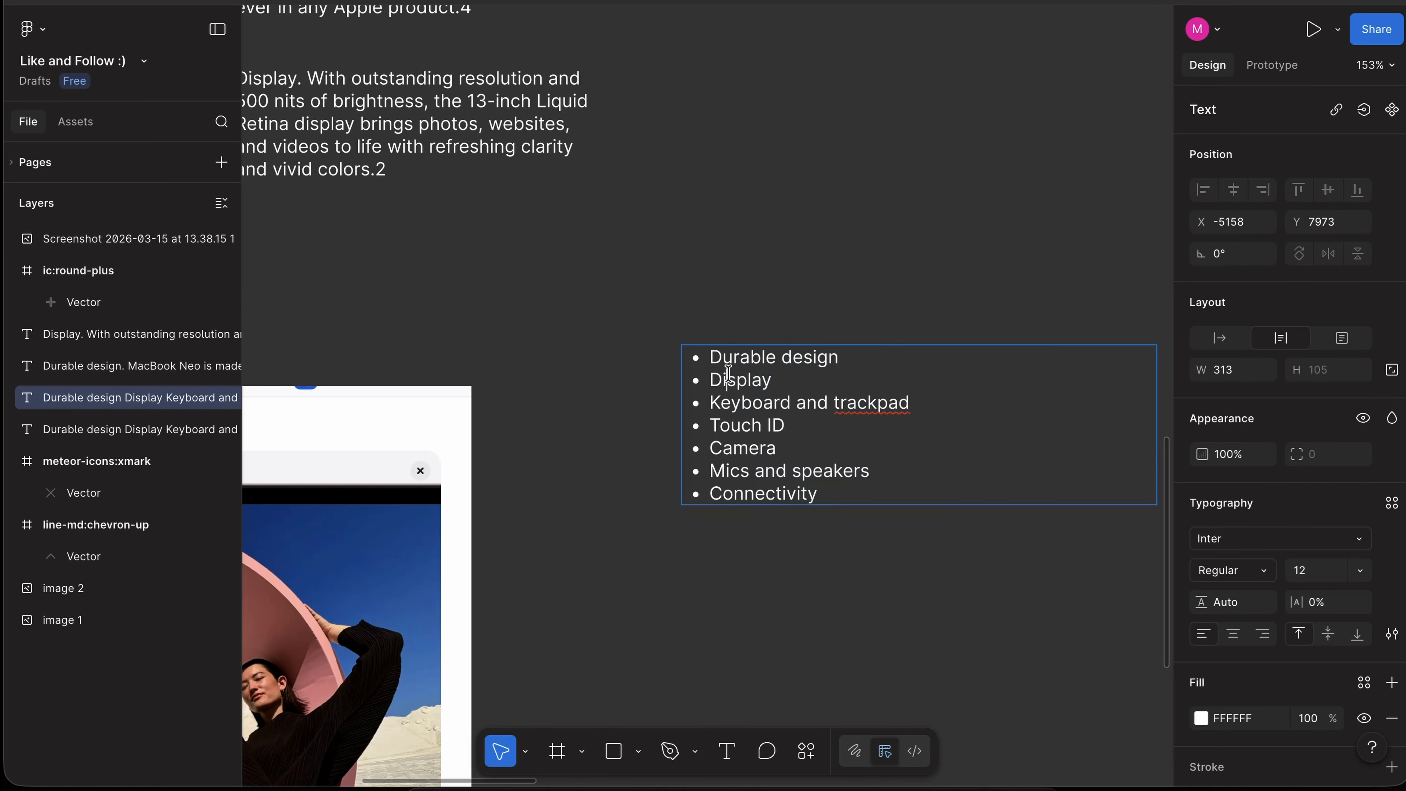
pyautogui.moveTo(728, 379); pyautogui.dragTo(894, 535)
pyautogui.press('BackSpace')
pyautogui.press('BackSpace')
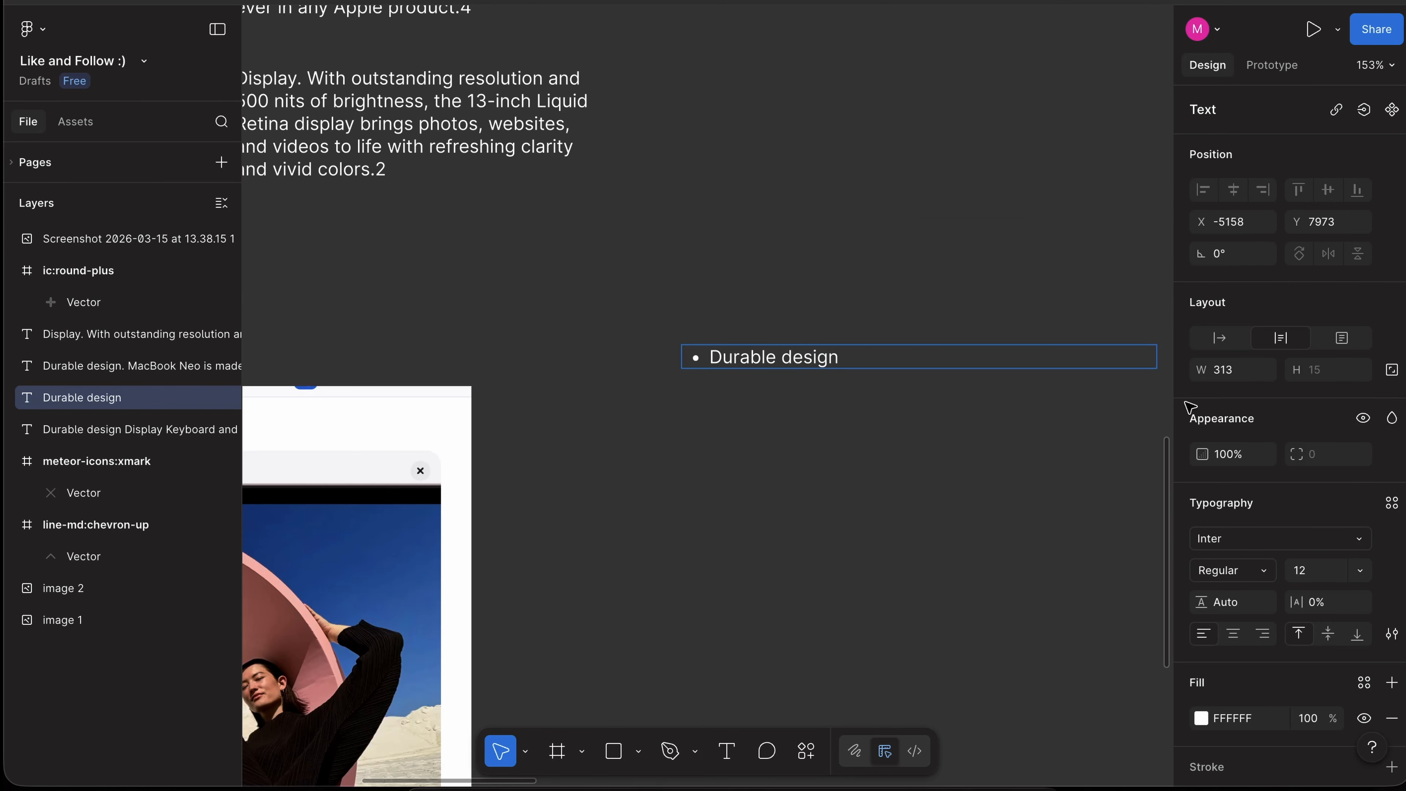
# Step: Make the Durable design text box auto-width and close the type settings
pyautogui.click(1216, 340)
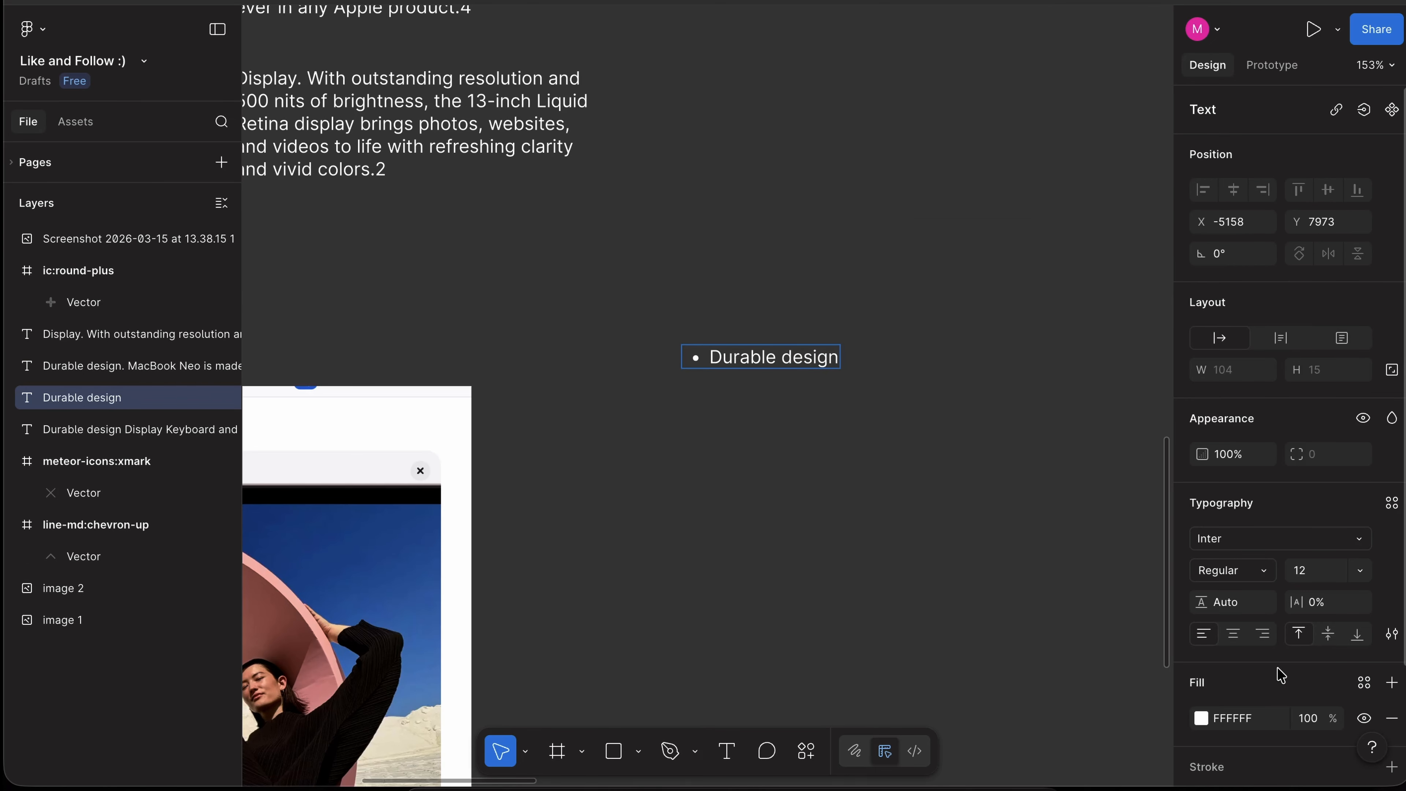
pyautogui.click(1392, 634)
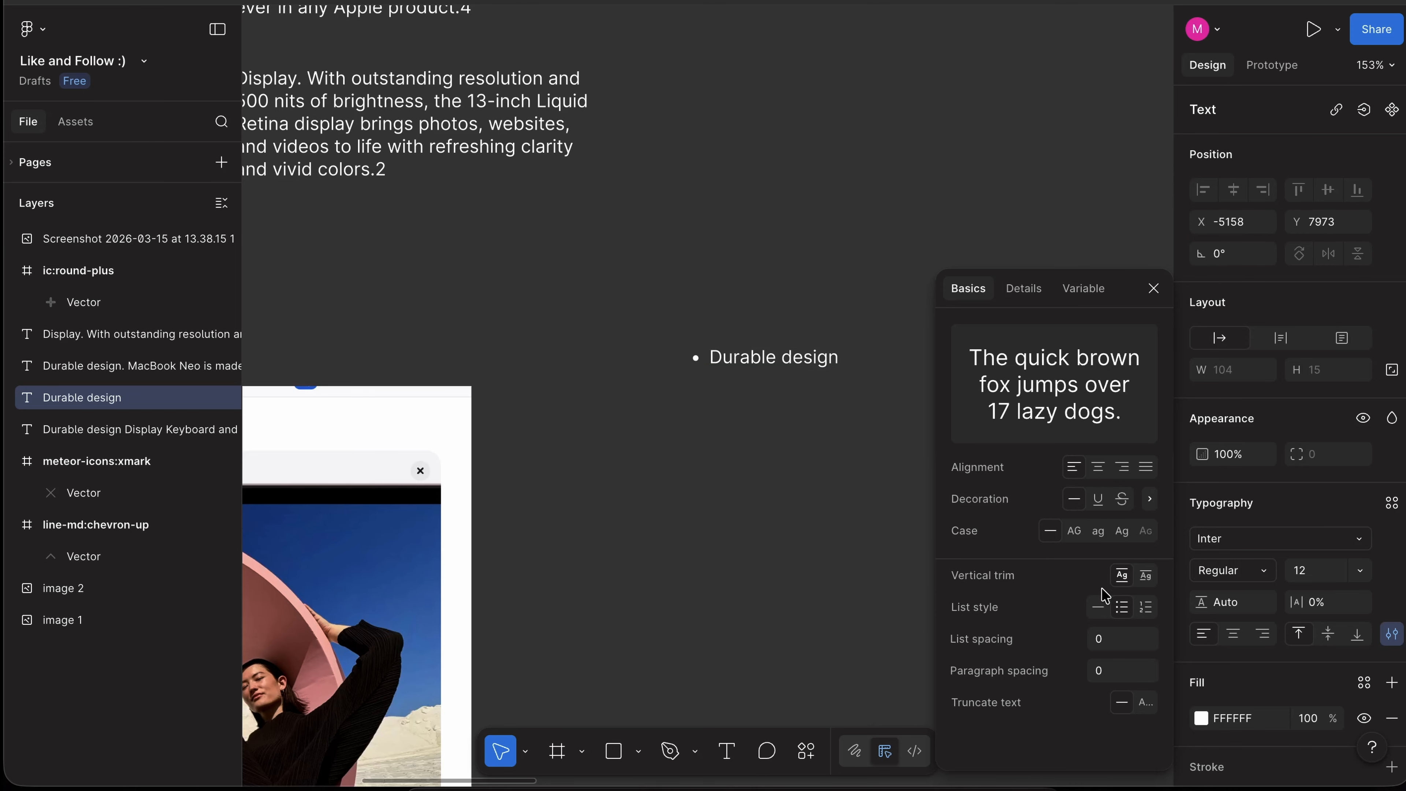
pyautogui.click(819, 477)
pyautogui.scroll(-5, 821, 479)
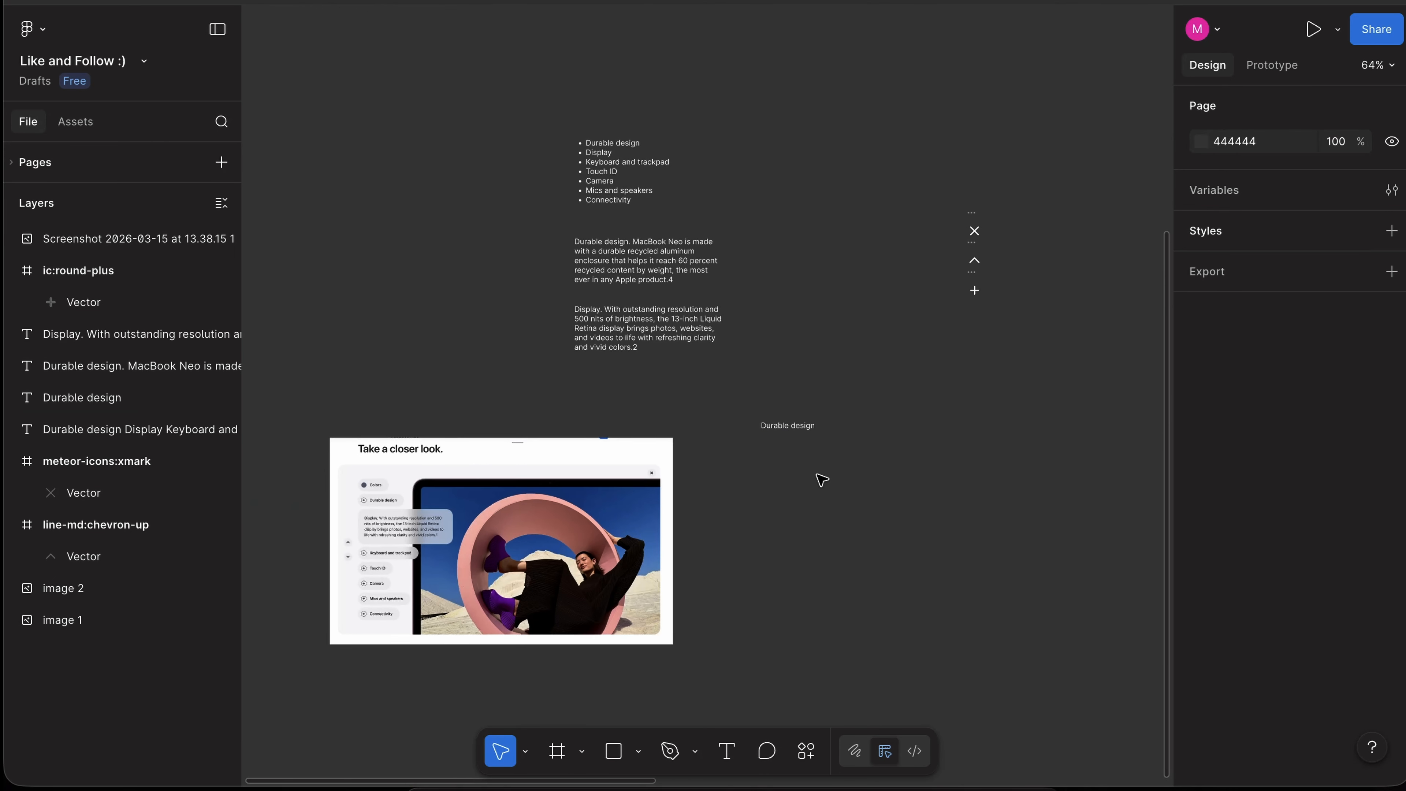
pyautogui.scroll(5, 747, 446)
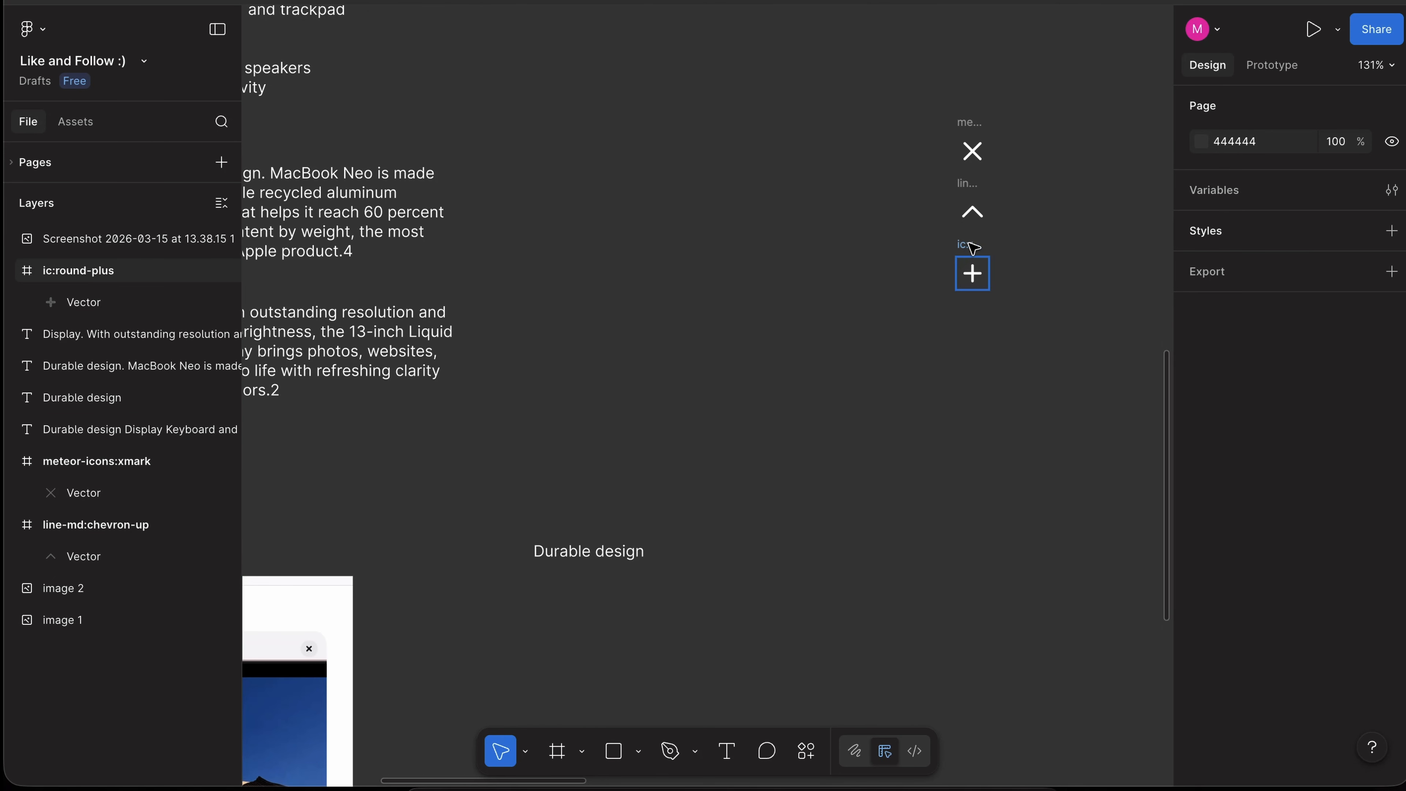
# Step: Place a copy of the plus icon beside Durable design and set the label to font size 16
pyautogui.moveTo(974, 248); pyautogui.dragTo(503, 529)
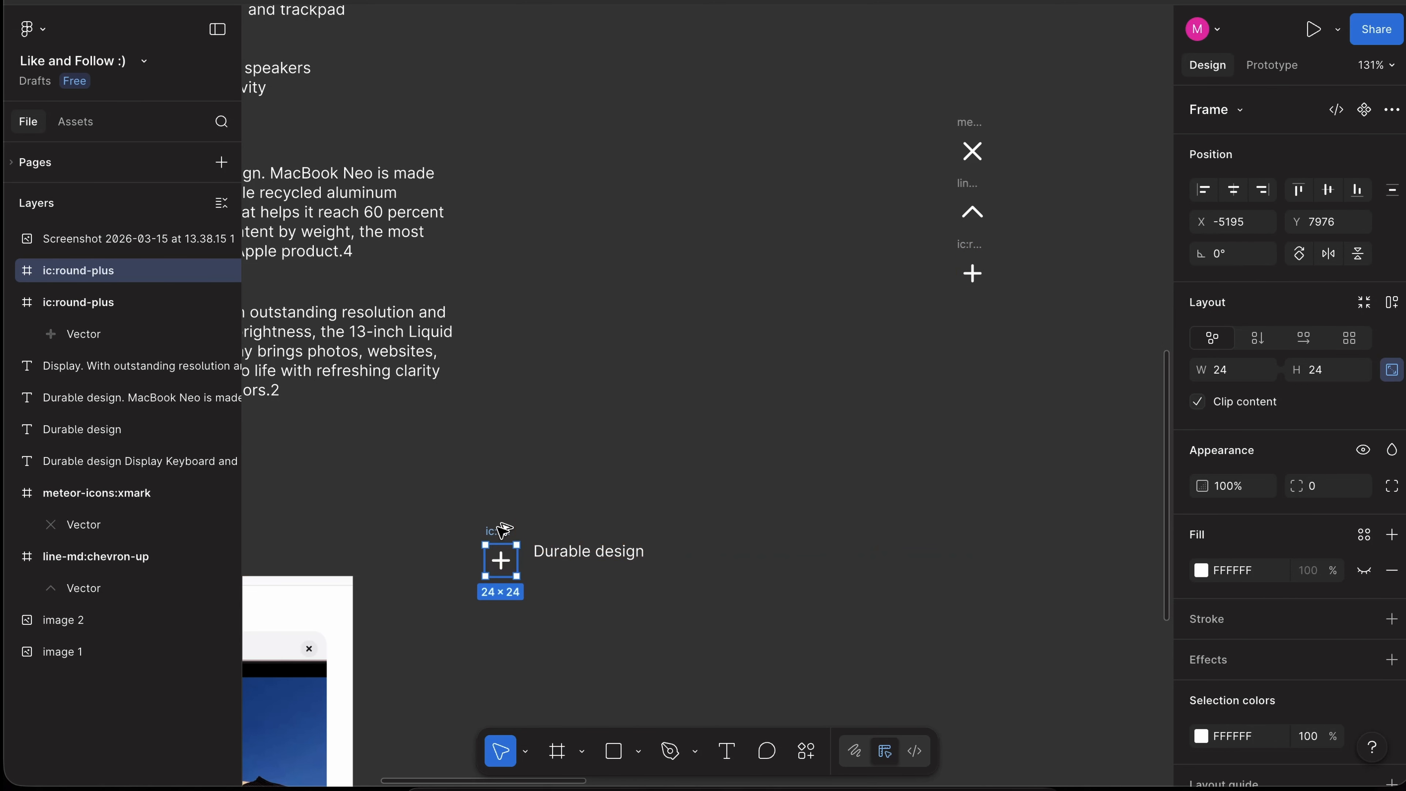
pyautogui.scroll(4, 584, 613)
pyautogui.click(594, 534)
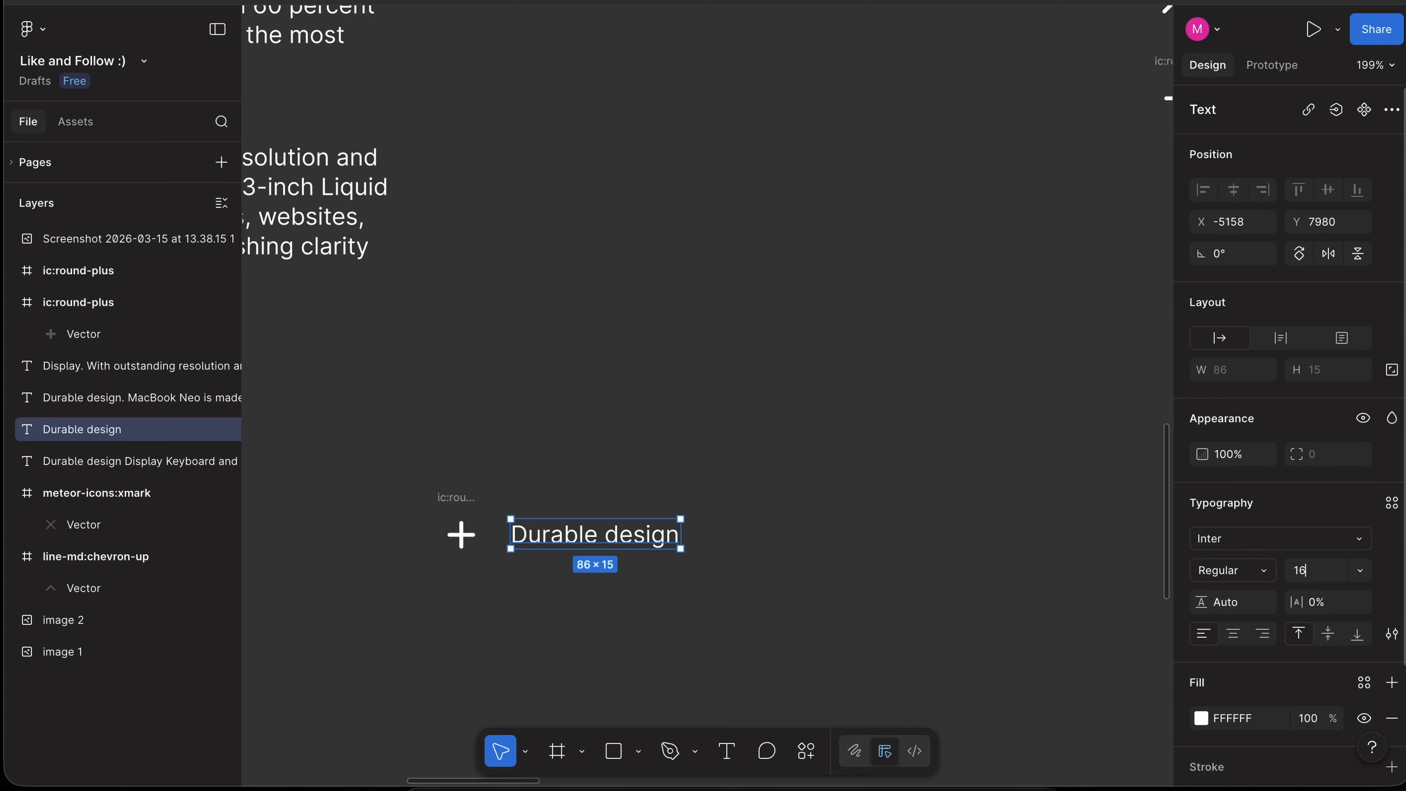
pyautogui.press('Return')
# Step: Give the plus icon a black stroke and radius 48 so its outline becomes a circle
pyautogui.hscroll(-5, 913, 587)
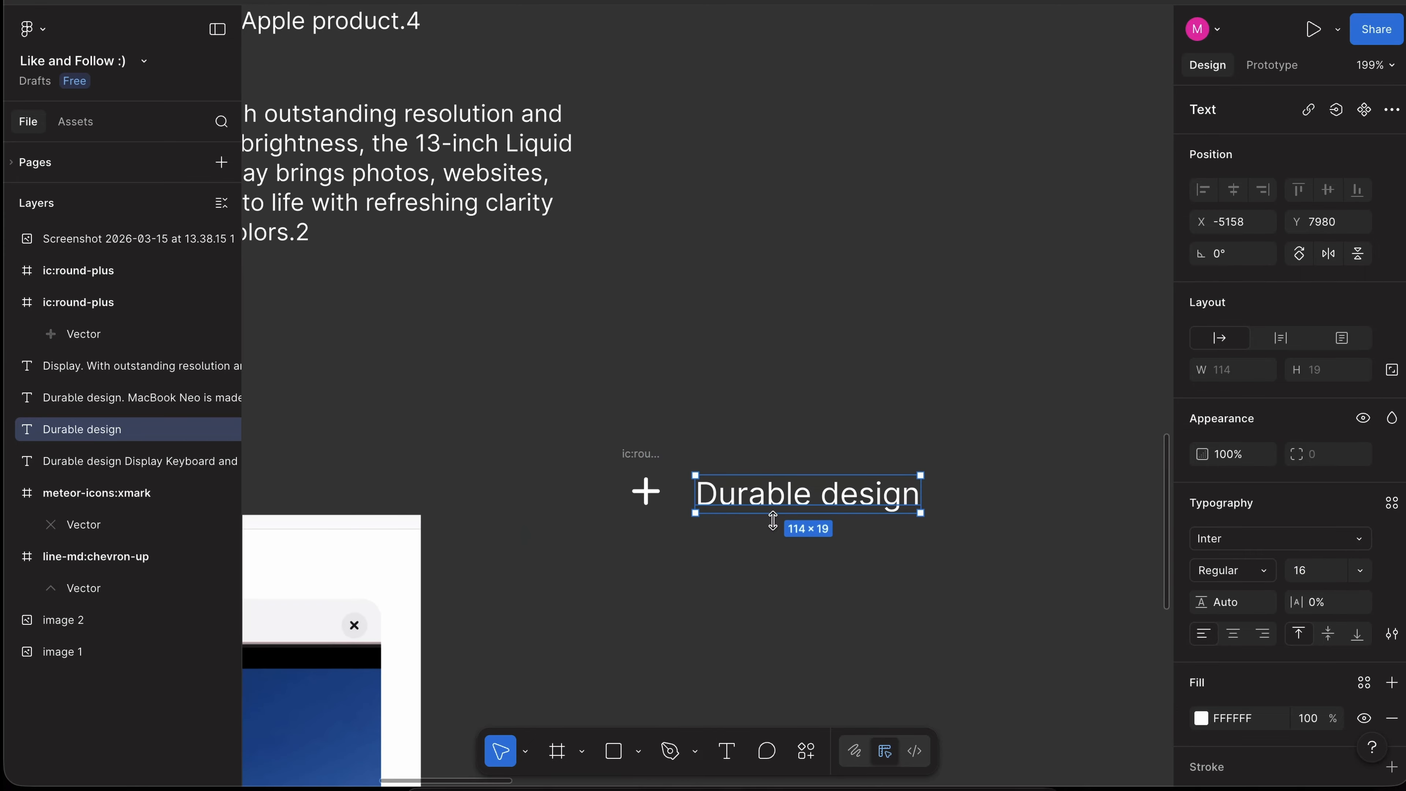
pyautogui.hscroll(-5, 772, 521)
pyautogui.scroll(-5, 786, 526)
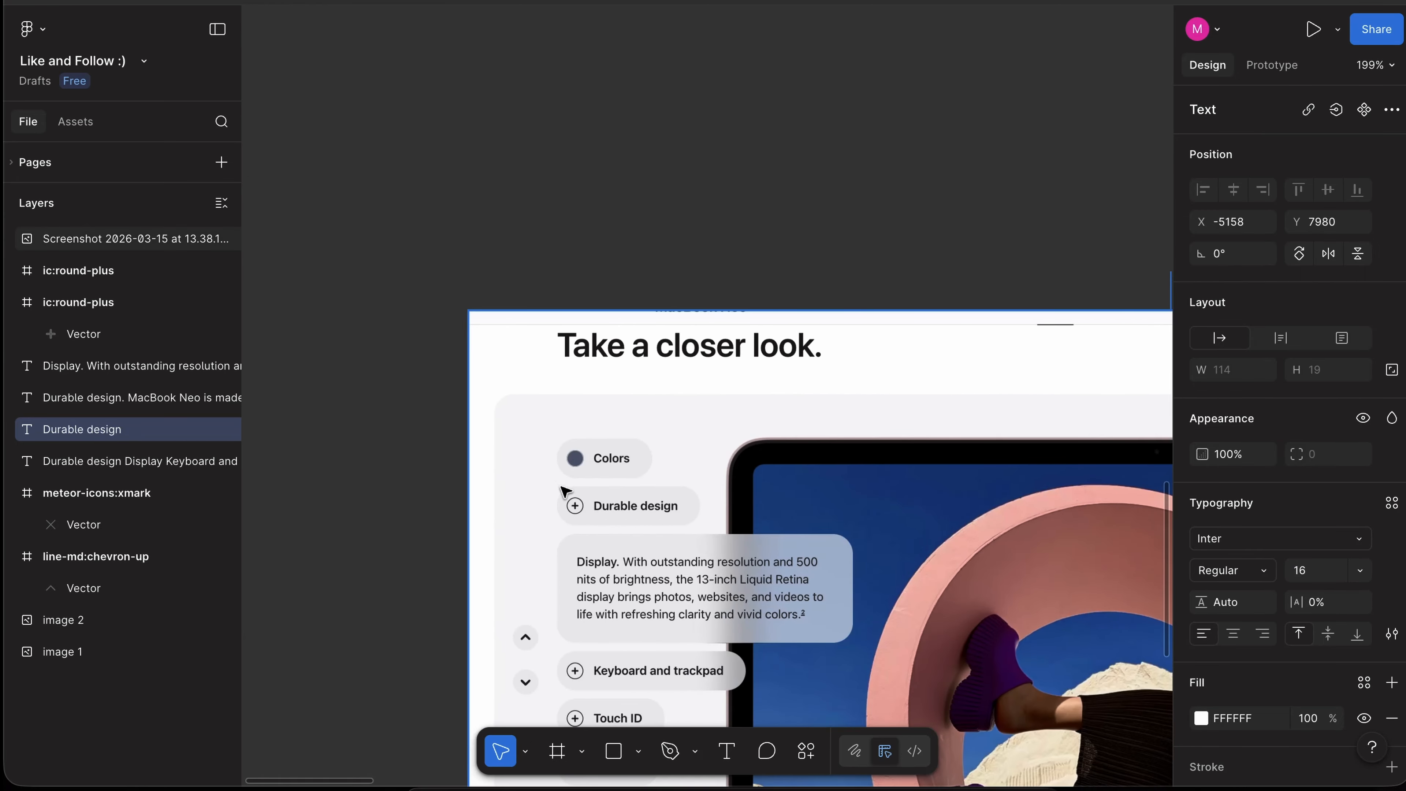
pyautogui.scroll(3, 580, 522)
pyautogui.scroll(-3, 524, 489)
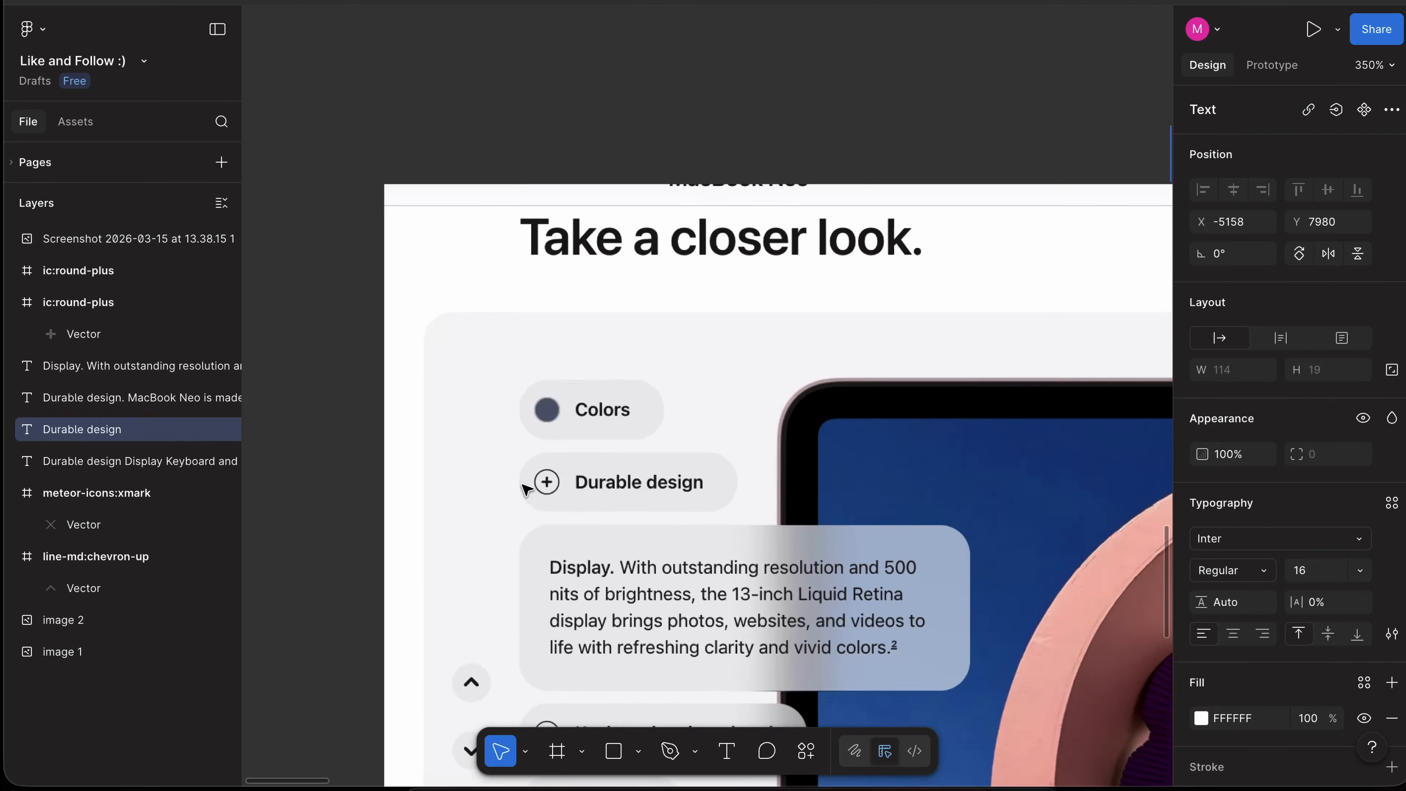
pyautogui.hscroll(10, 519, 490)
pyautogui.click(576, 261)
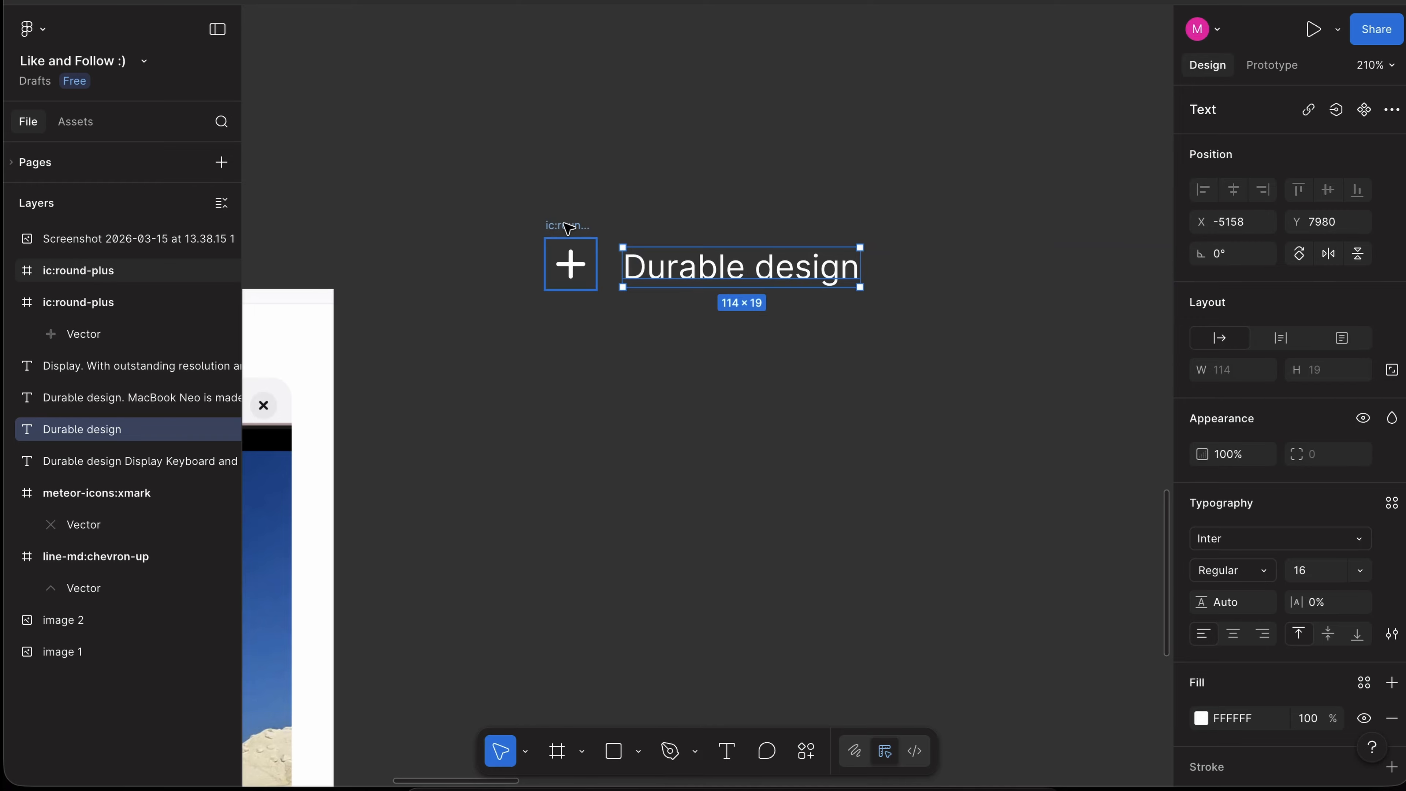
pyautogui.click(1391, 619)
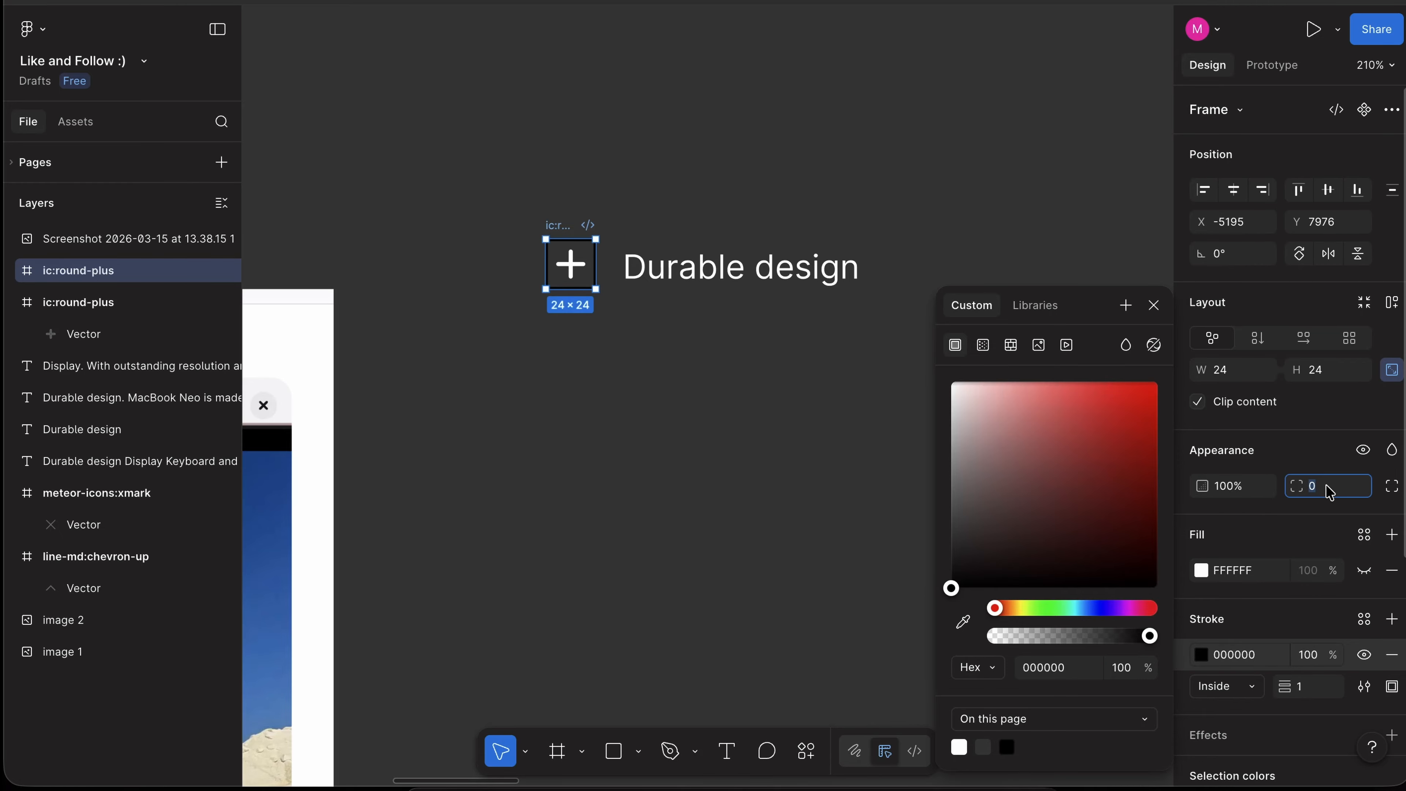
pyautogui.press('Return')
# Step: Wrap the plus icon and label into auto-layout Frame 1
pyautogui.click(742, 200)
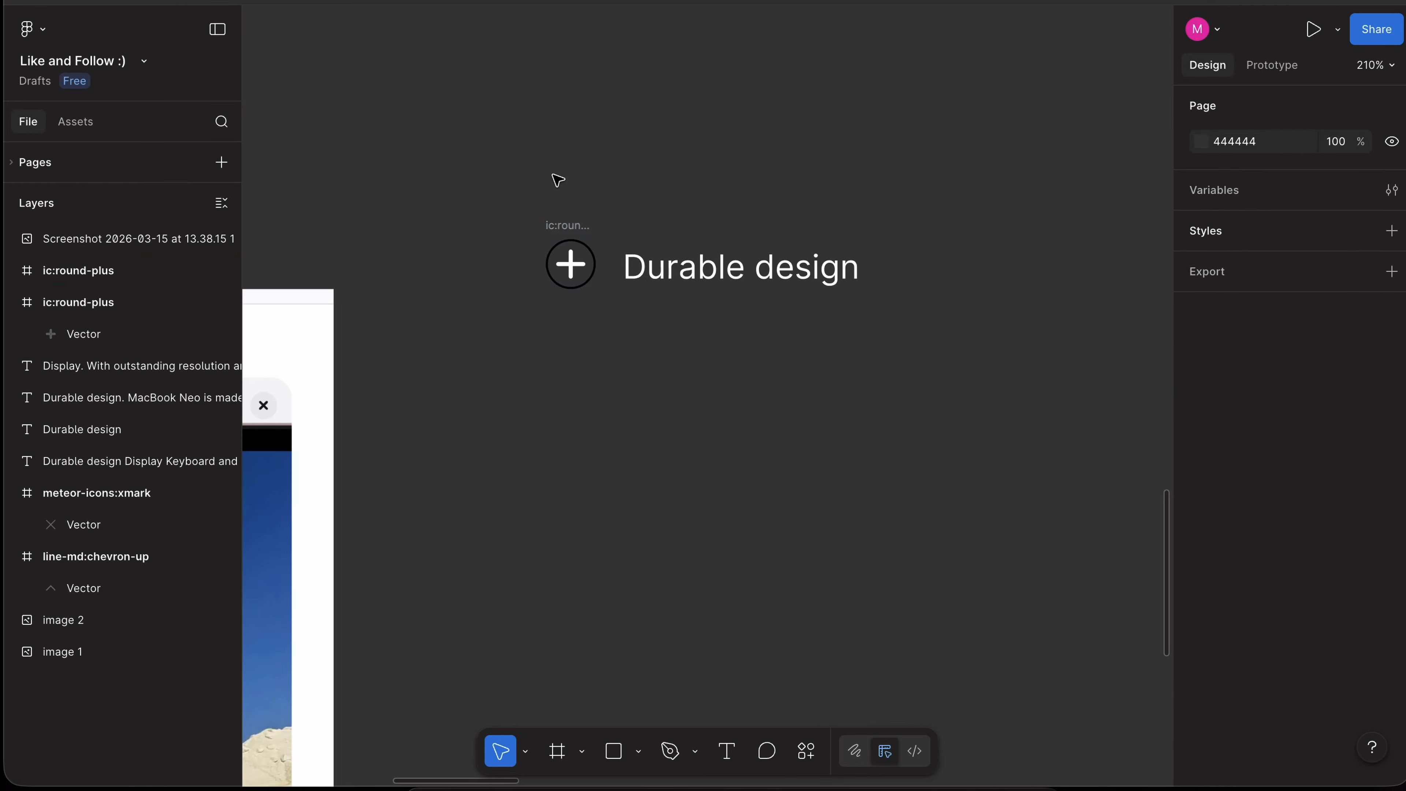
pyautogui.moveTo(624, 225); pyautogui.dragTo(974, 402)
pyautogui.hotkey('shift', 'a')
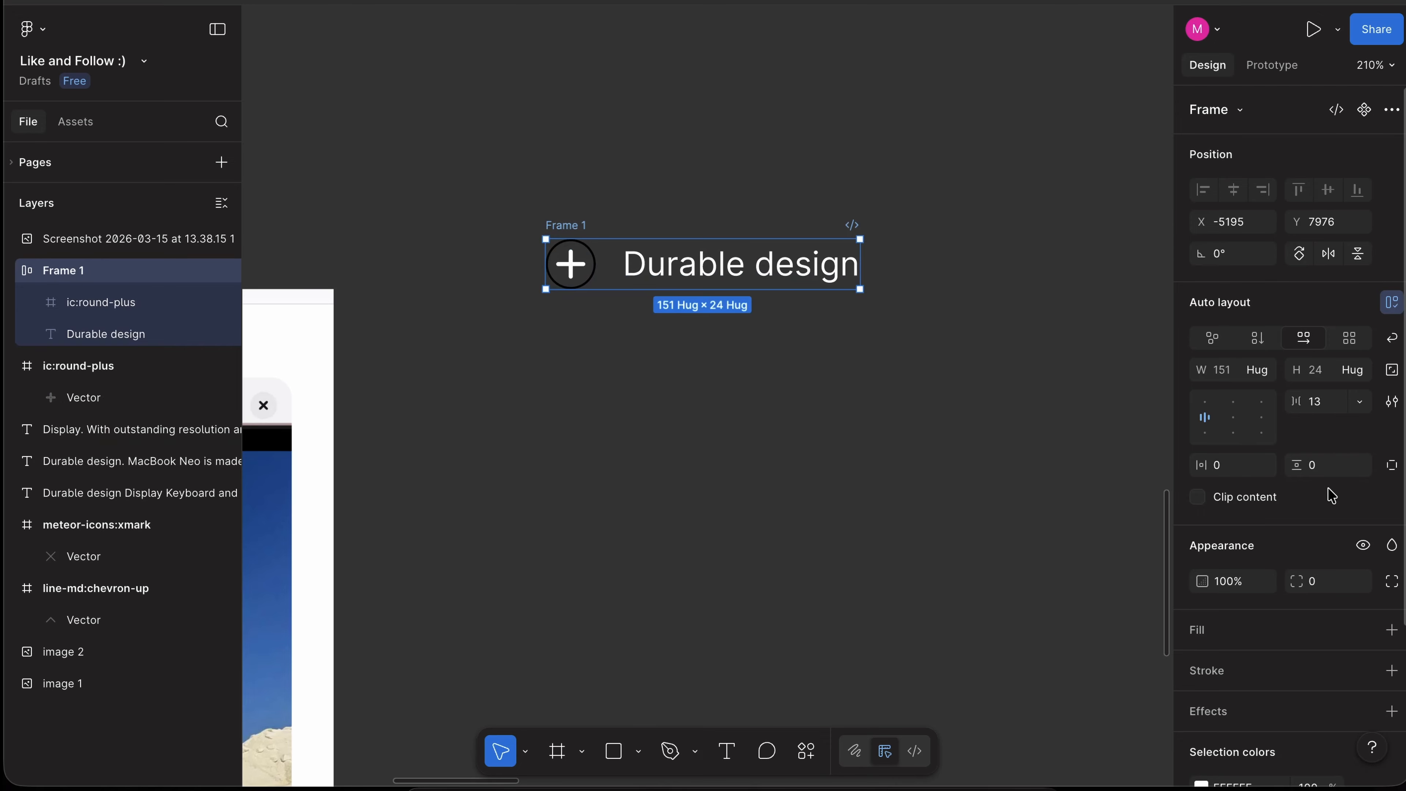
# Step: Set Frame 1's item gap to 16 and padding to 12
pyautogui.write('16')
pyautogui.press('Return')
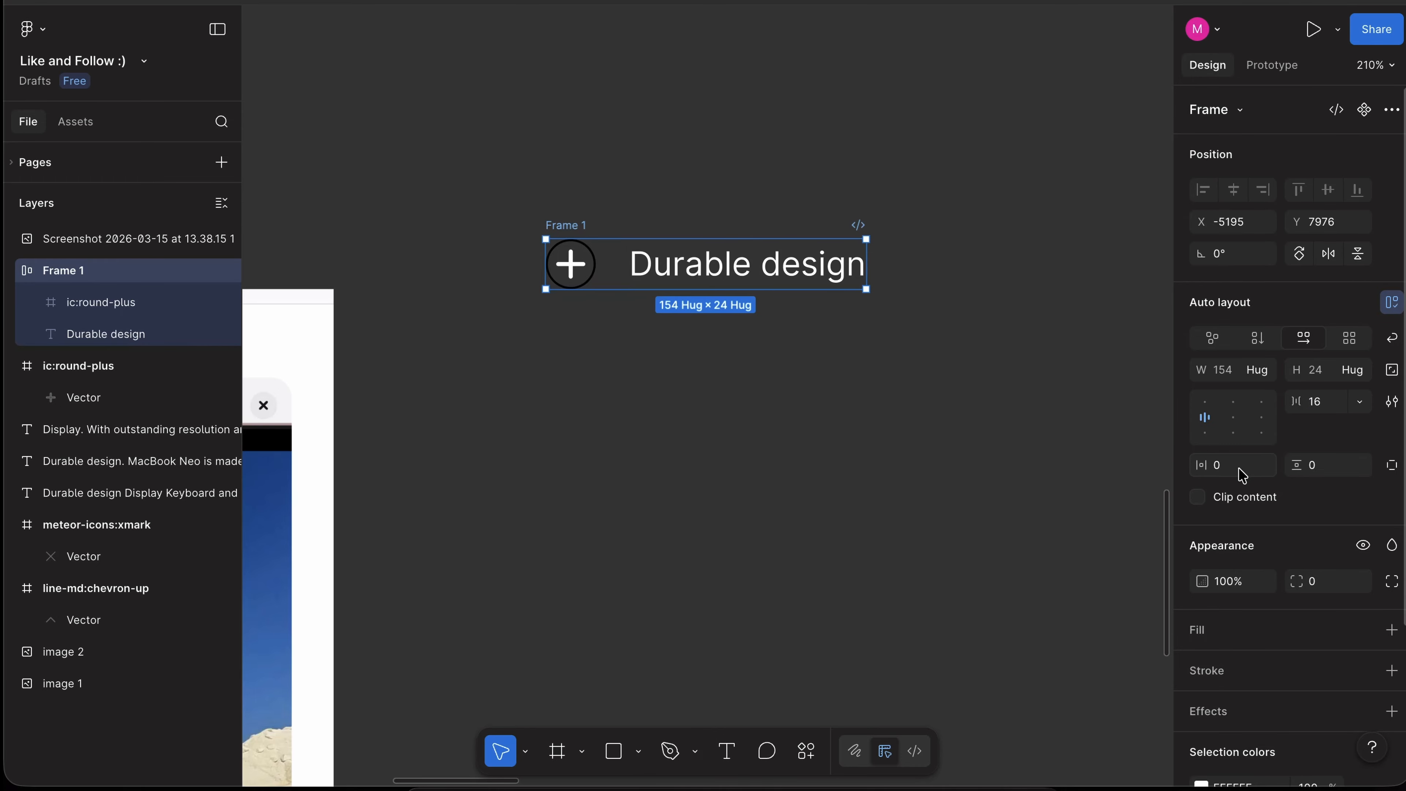
pyautogui.click(1328, 468)
pyautogui.write('12')
pyautogui.press('Return')
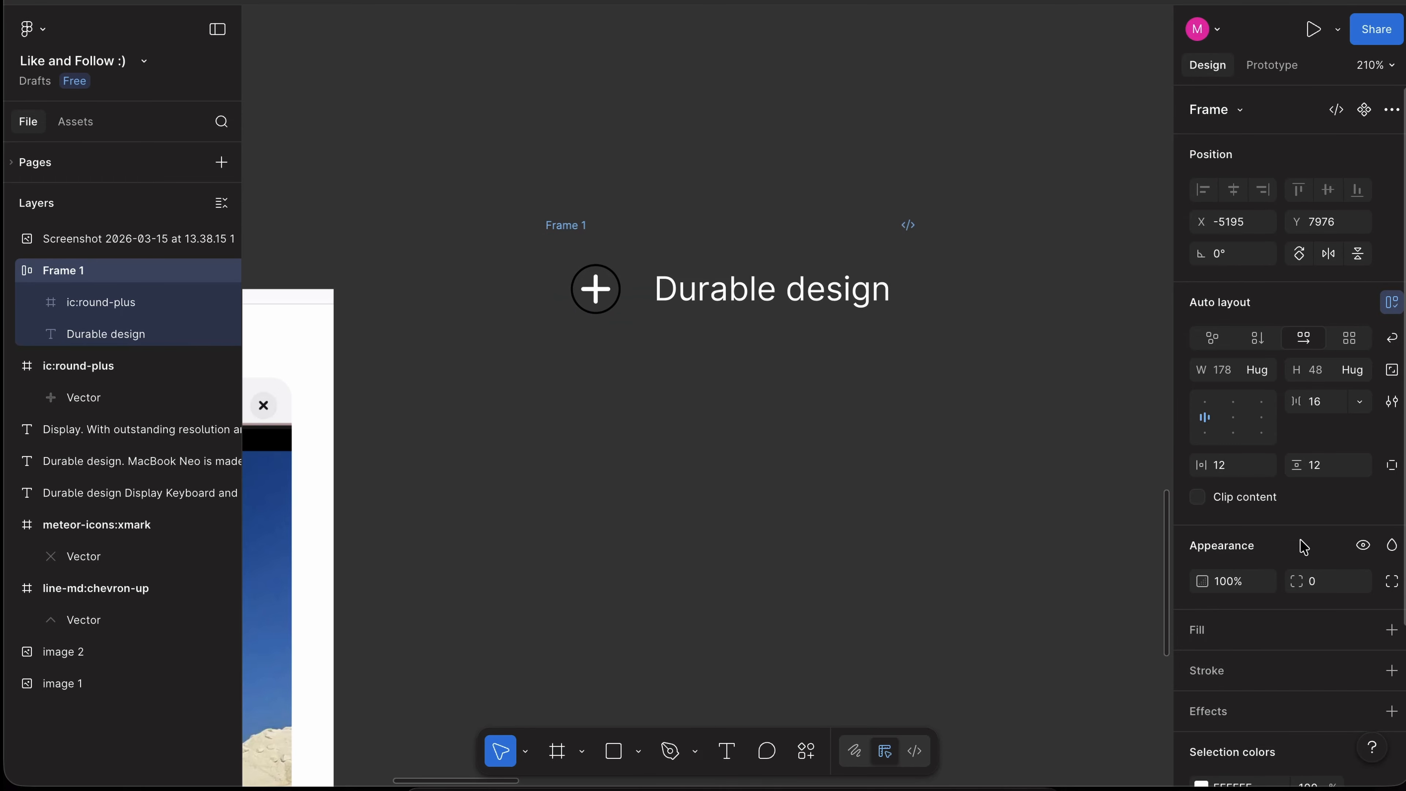
# Step: Change the icon and label colour from white to black 000000
pyautogui.scroll(-4, 1290, 620)
pyautogui.click(1201, 596)
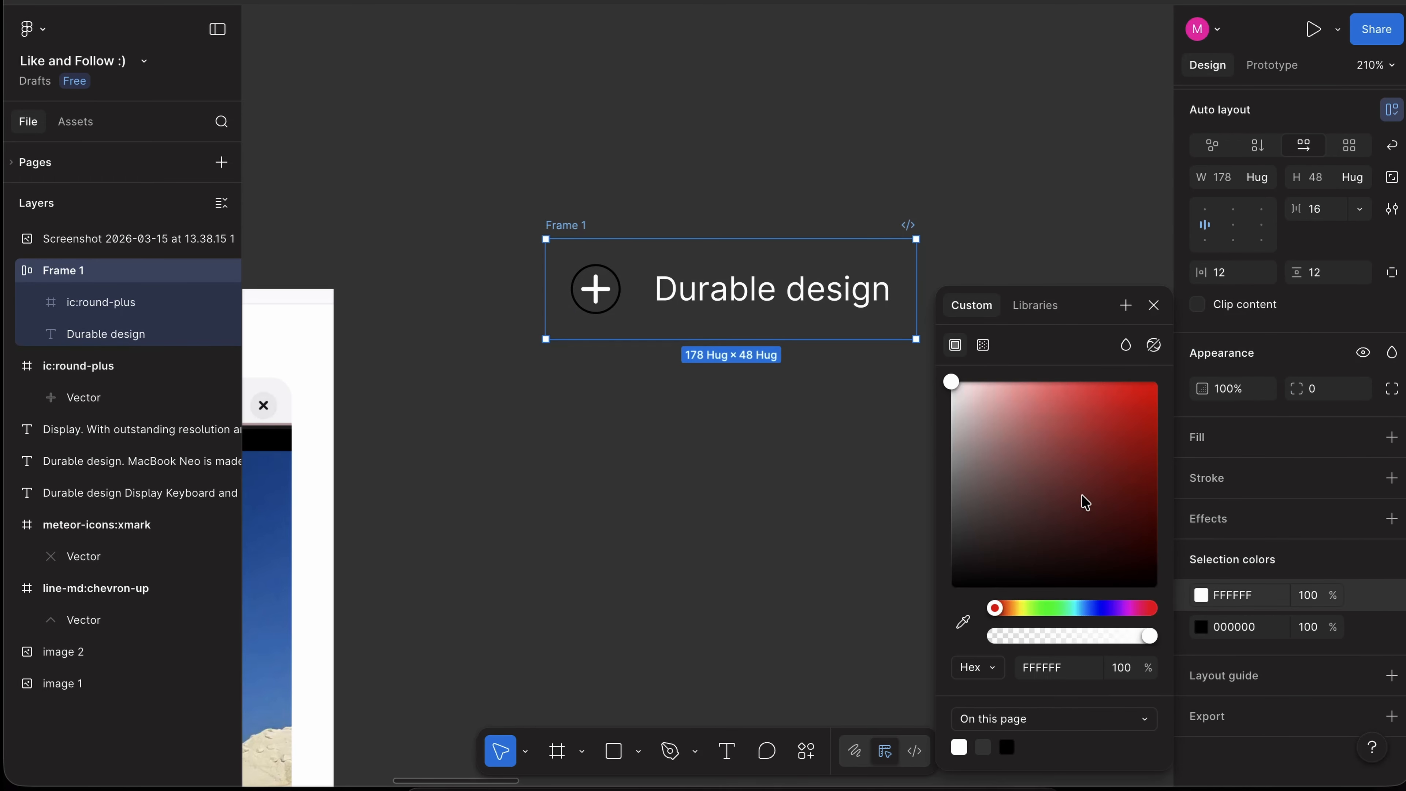
pyautogui.moveTo(1082, 497); pyautogui.dragTo(775, 689)
pyautogui.click(711, 545)
# Step: Add a white background fill to Frame 1 at 80% opacity
pyautogui.click(692, 250)
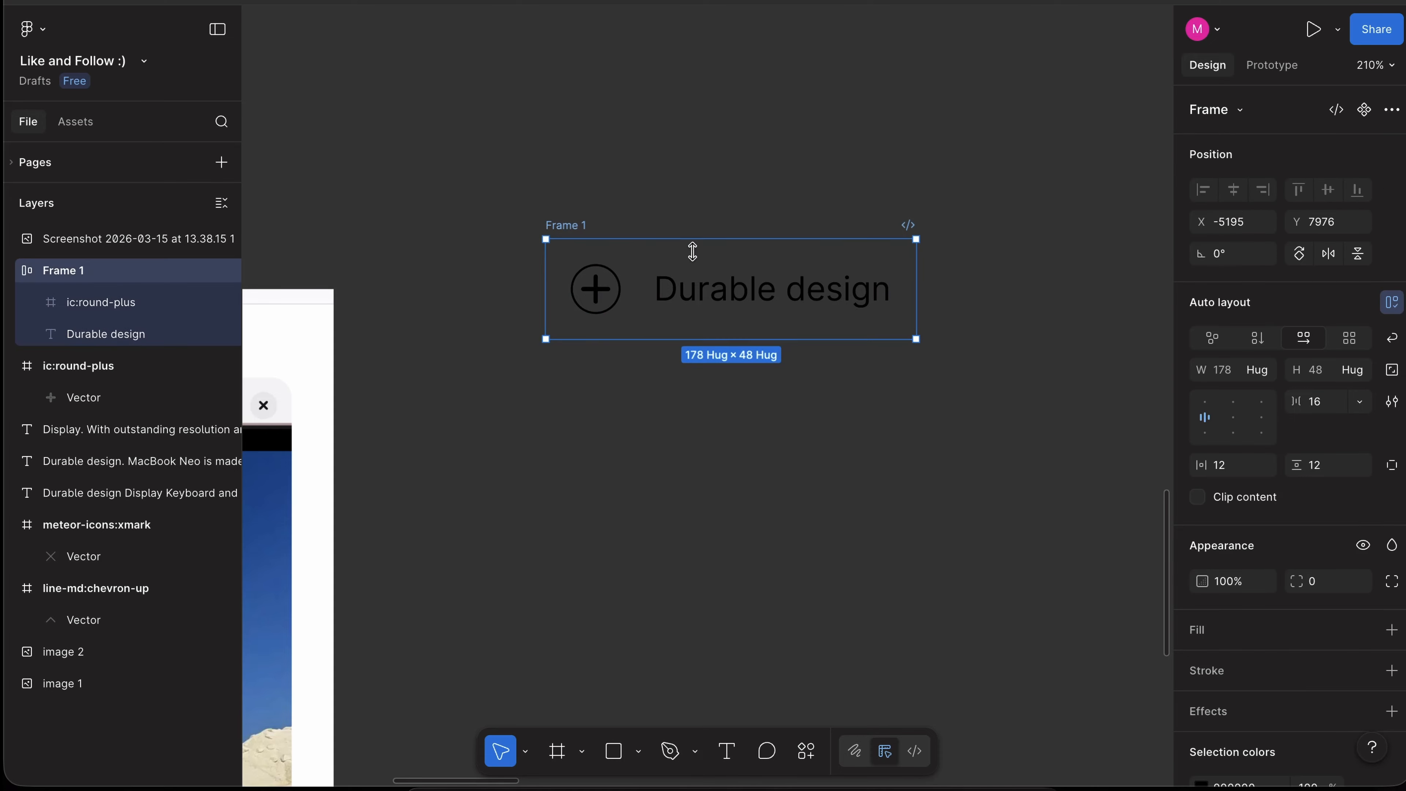
pyautogui.click(1392, 631)
pyautogui.hscroll(-10, 742, 542)
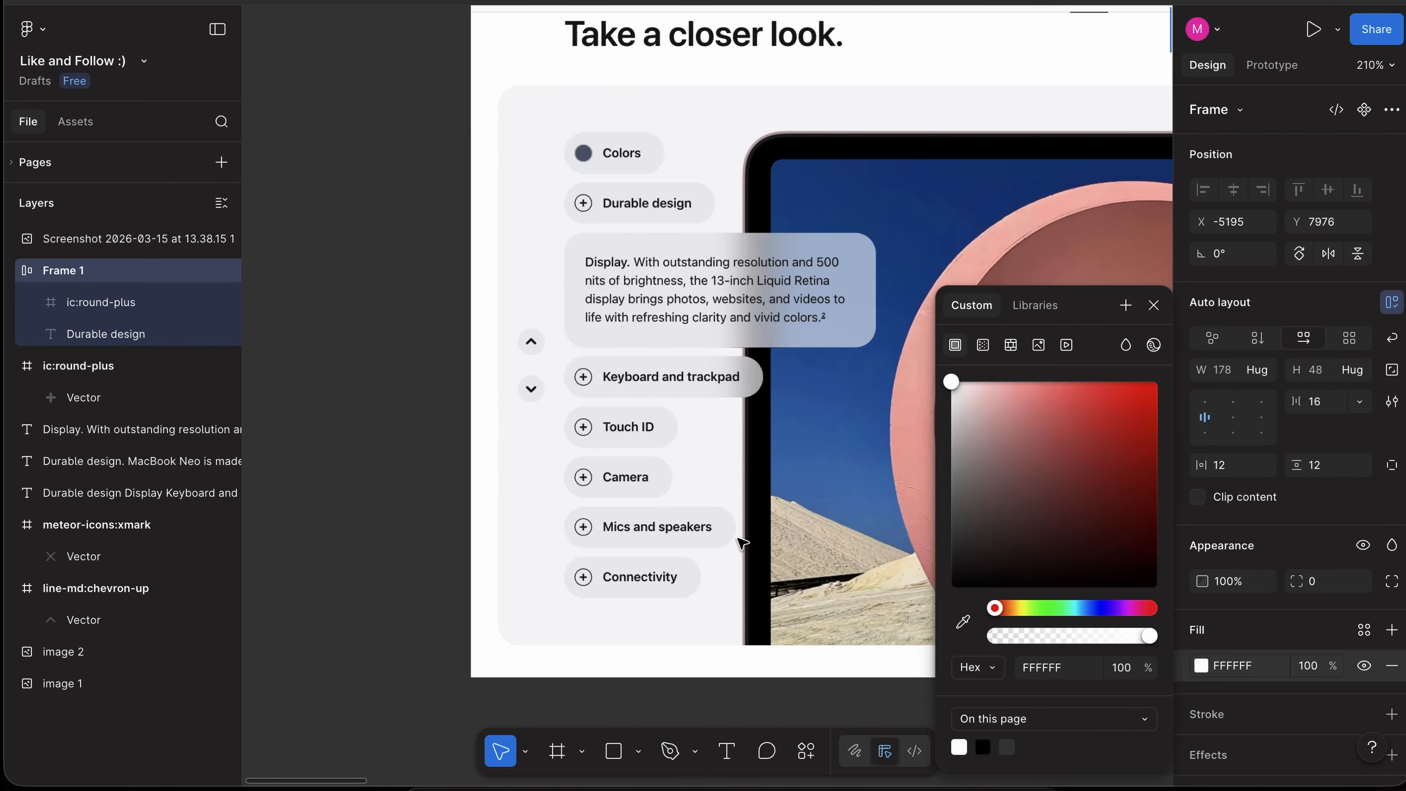
pyautogui.hscroll(5, 742, 541)
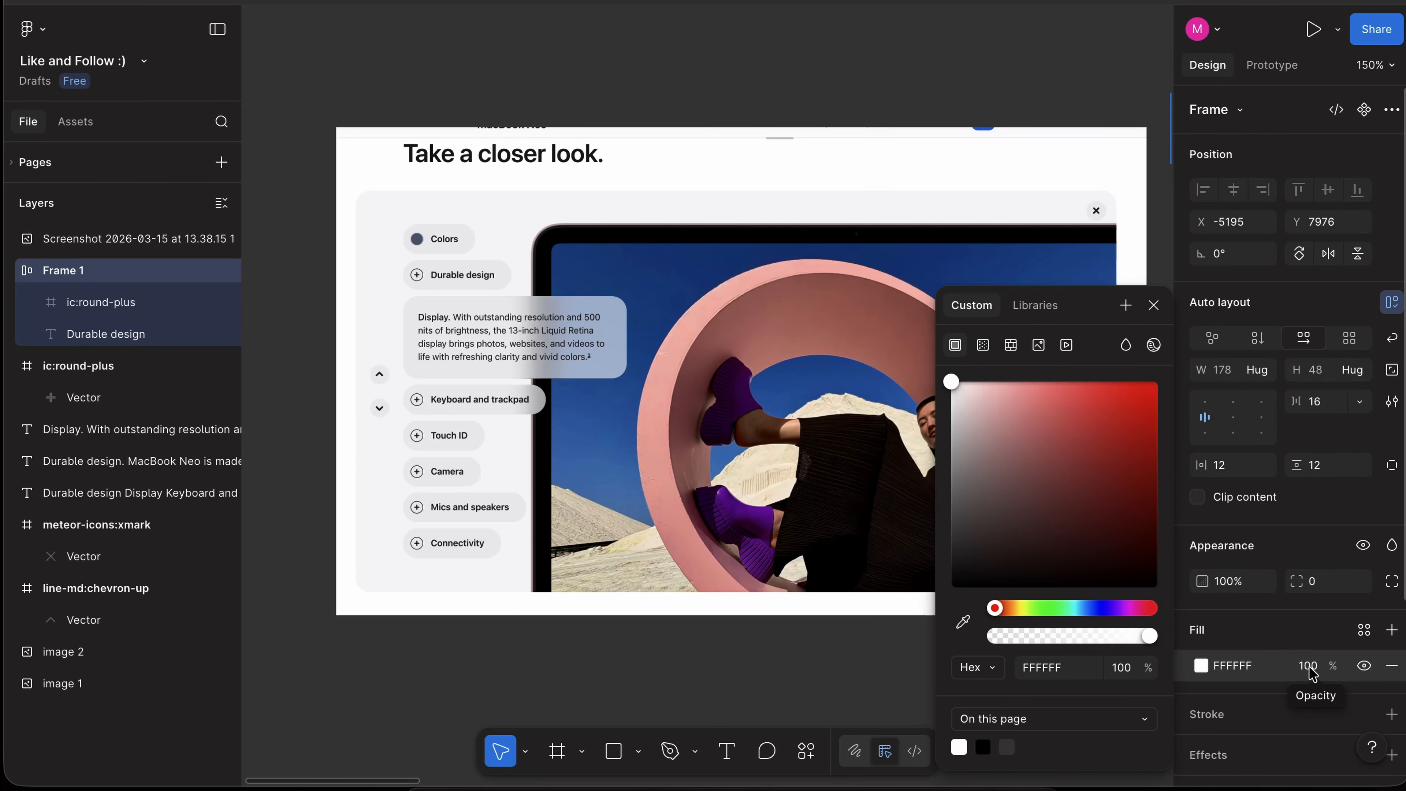
pyautogui.click(1309, 666)
pyautogui.write('80')
pyautogui.press('Return')
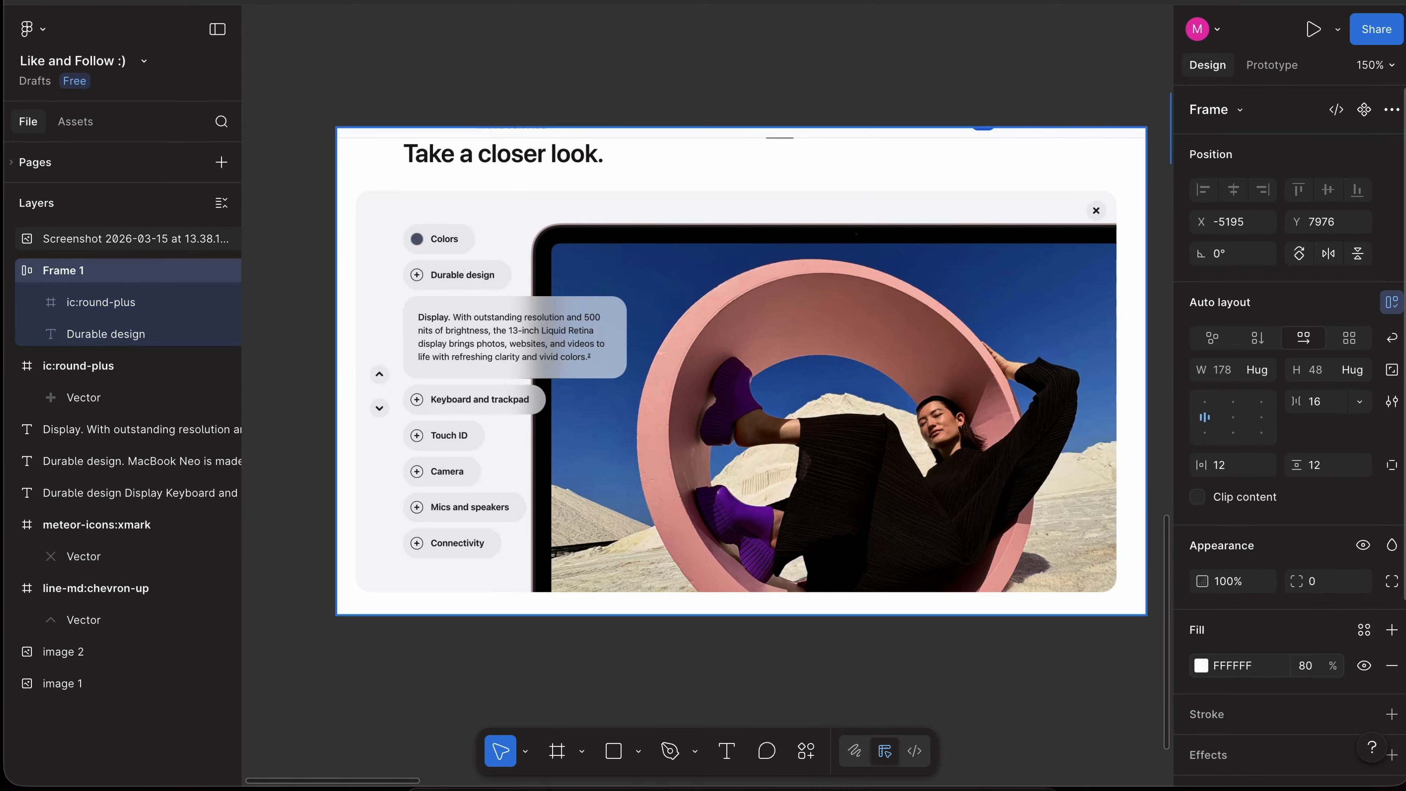
pyautogui.hscroll(10, 991, 503)
pyautogui.hscroll(-3, 706, 403)
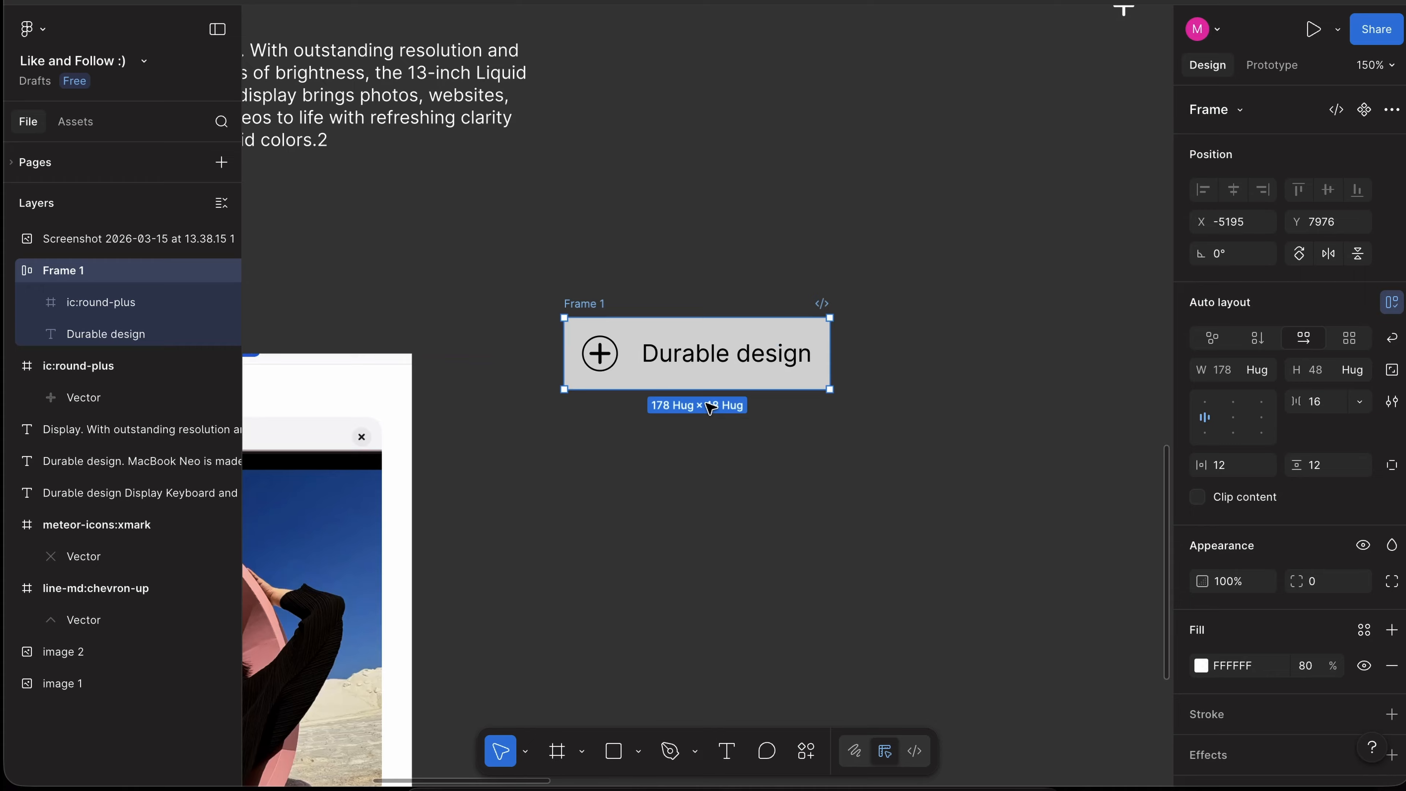
pyautogui.scroll(5, 706, 403)
pyautogui.scroll(-4, 710, 409)
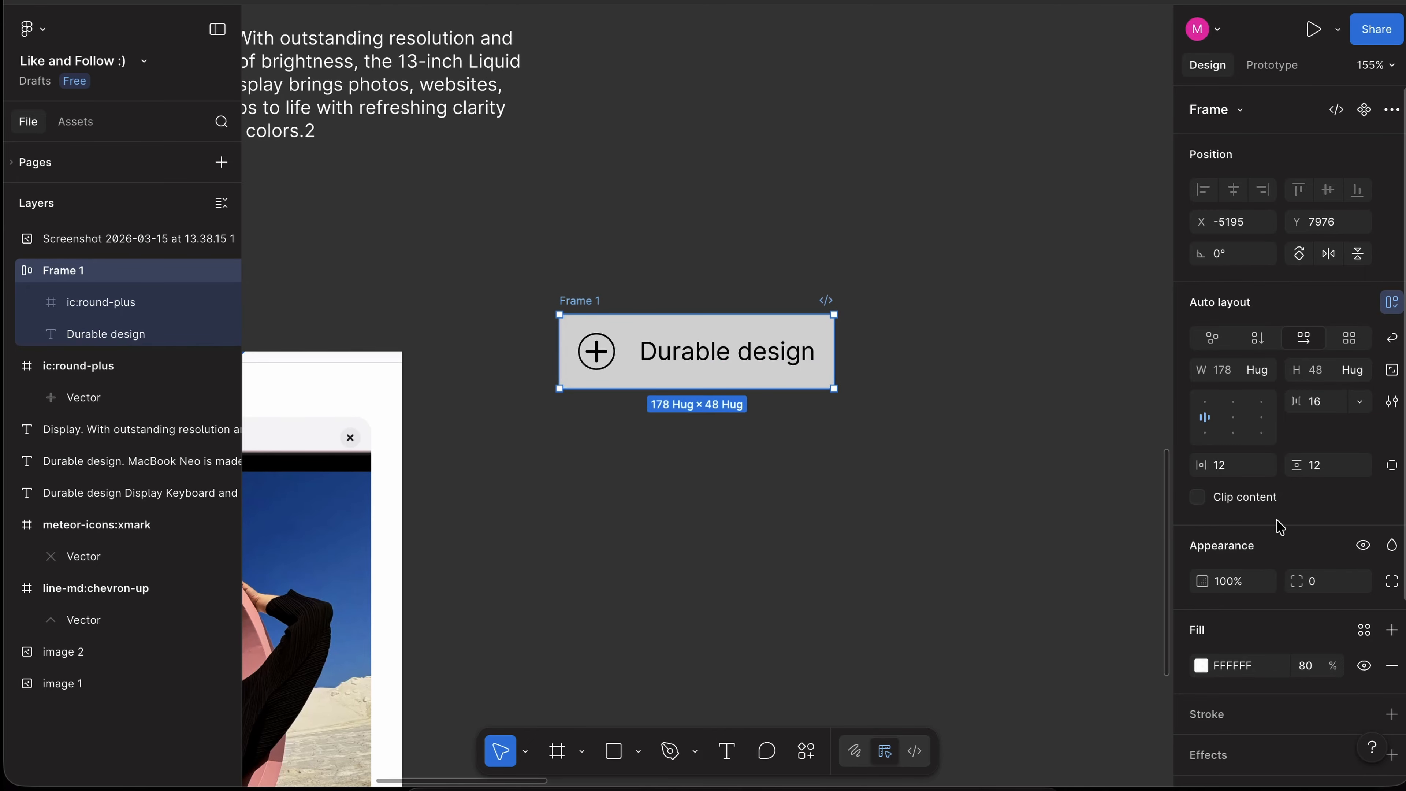
# Step: Set the Durable design label to Medium font weight
pyautogui.click(897, 435)
pyautogui.scroll(-5, 897, 435)
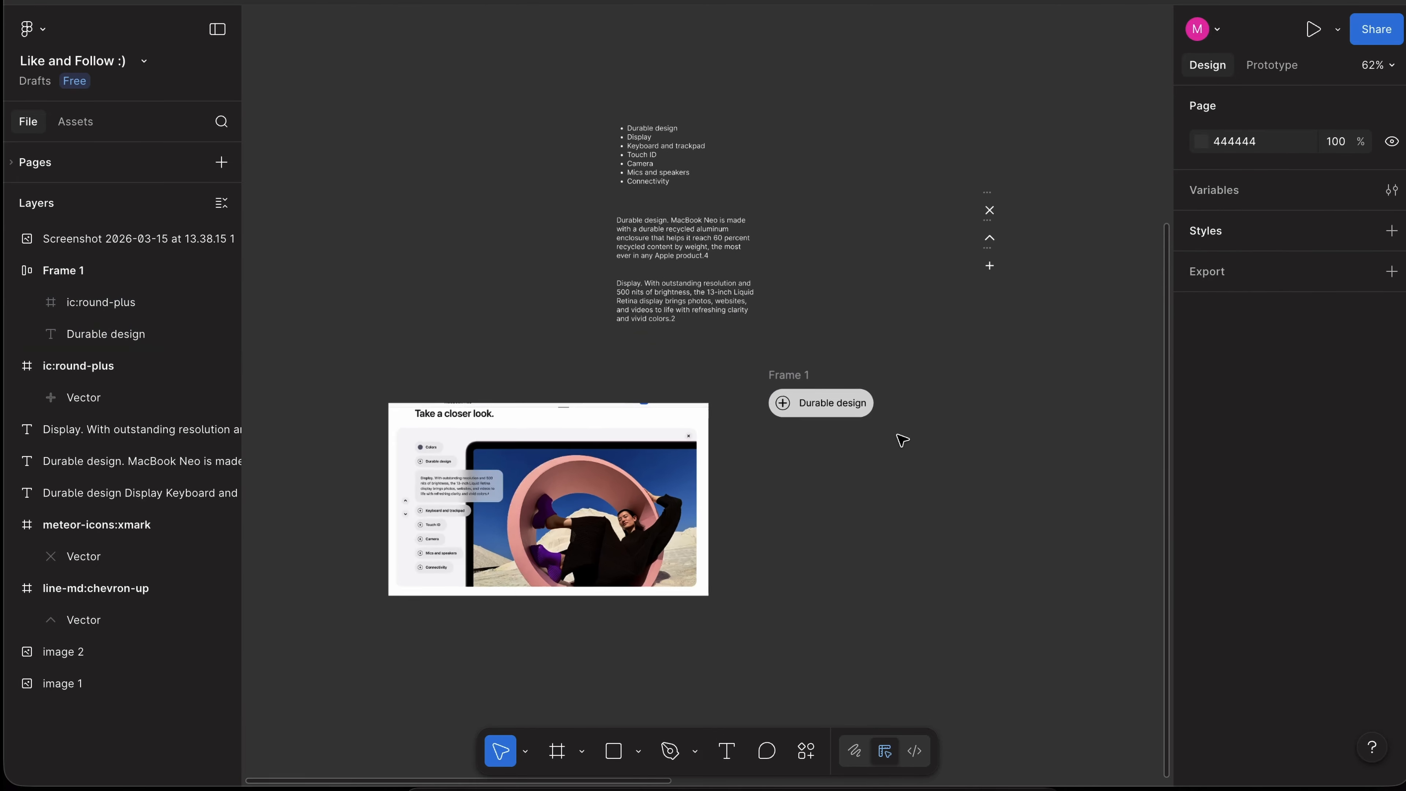
pyautogui.scroll(-2, 897, 436)
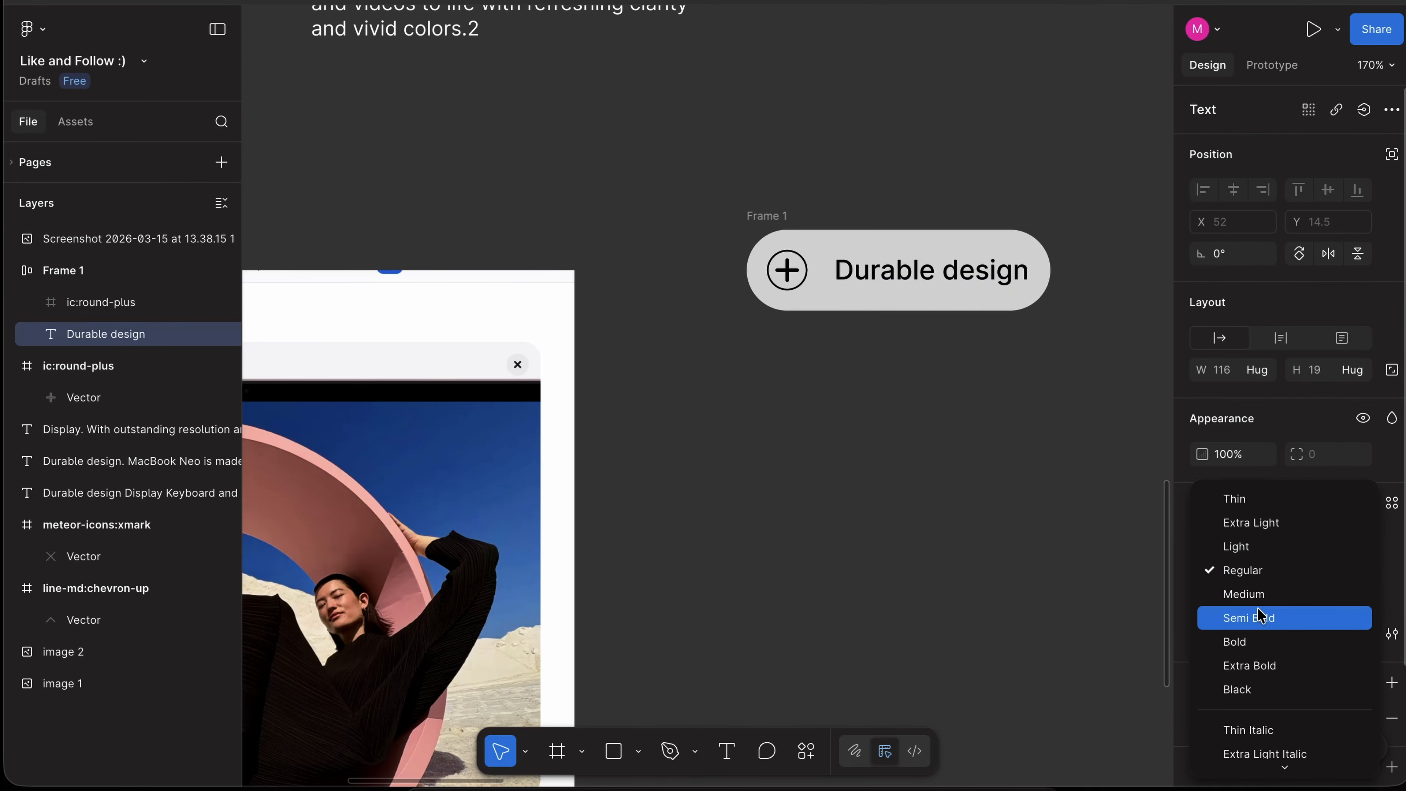
pyautogui.click(1224, 616)
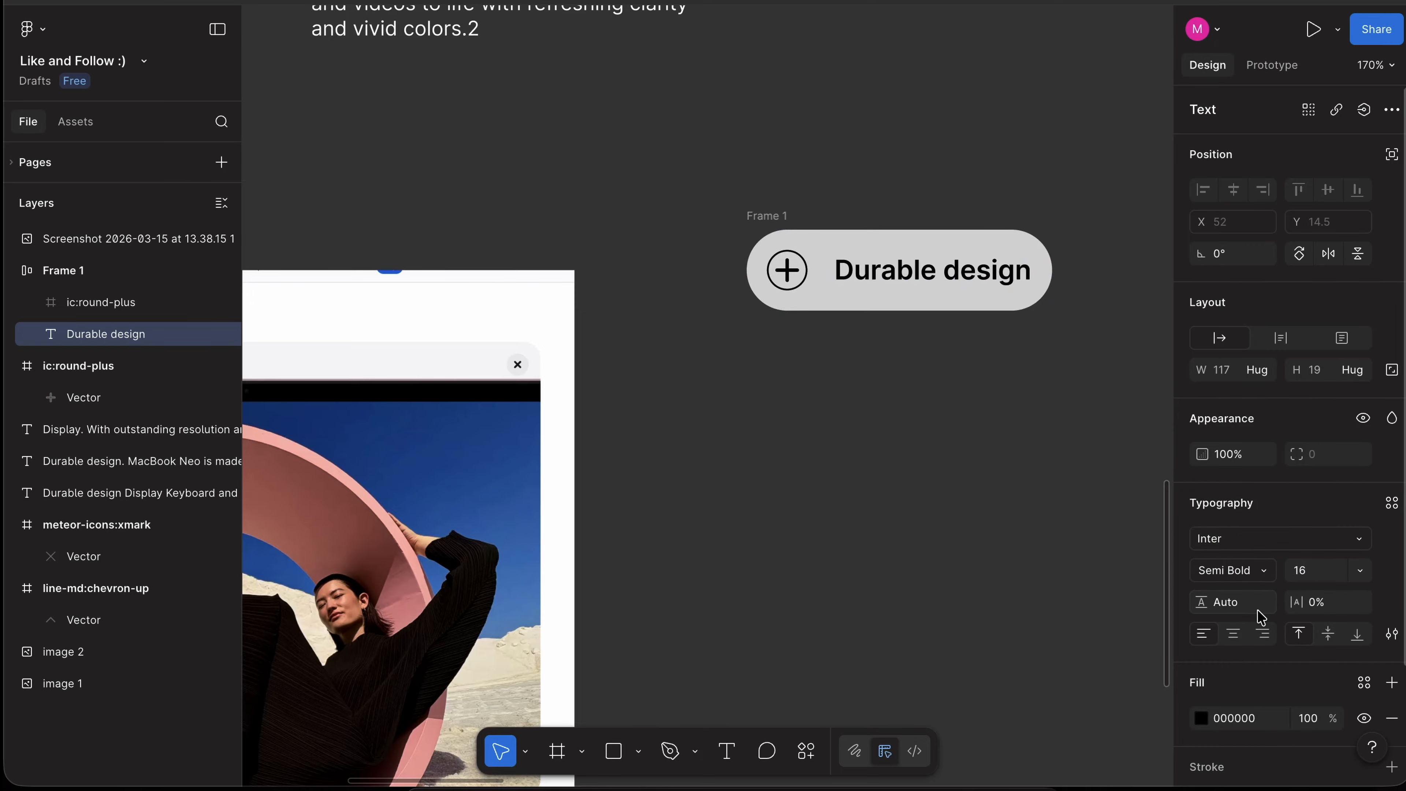
pyautogui.click(1210, 578)
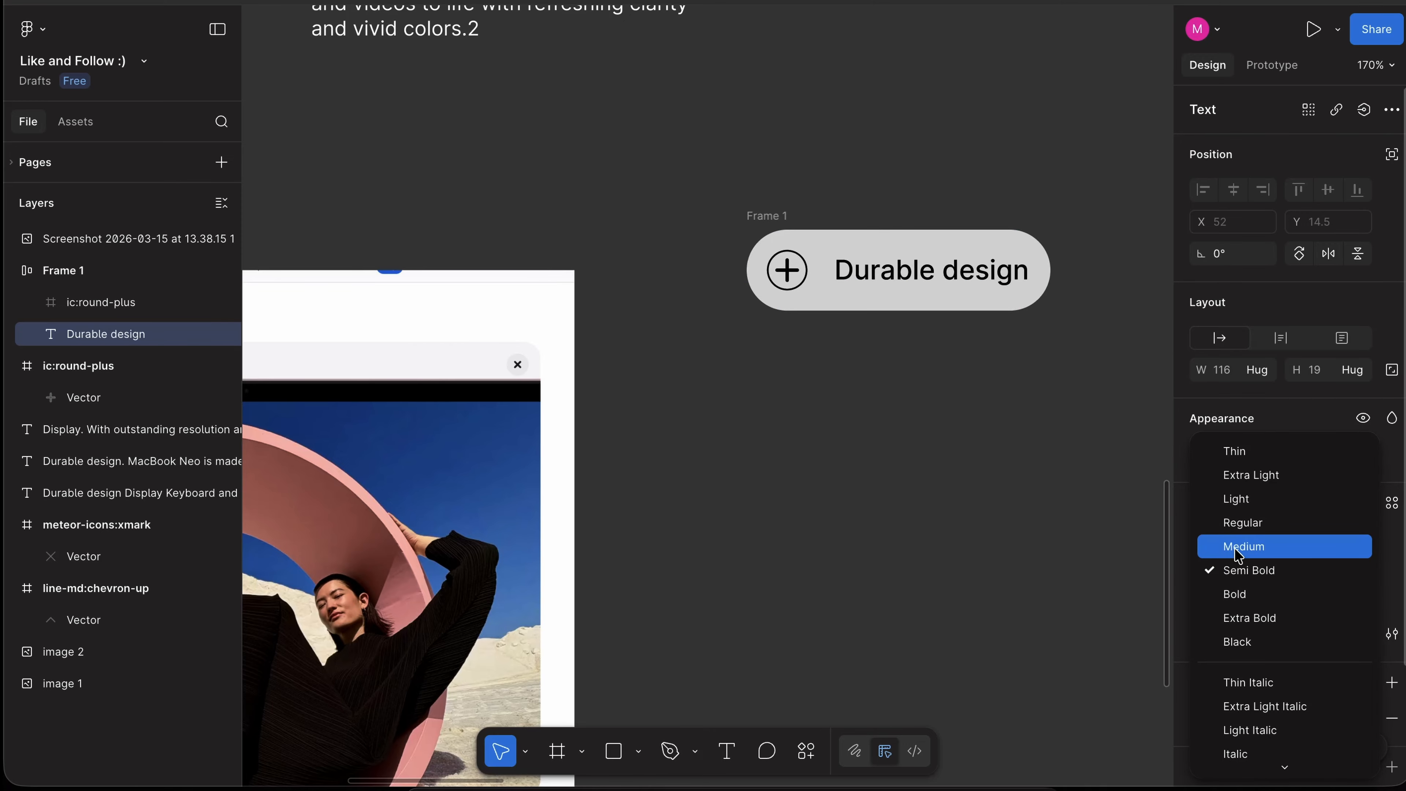
pyautogui.click(1235, 549)
# Step: Duplicate the Durable design pill as Frame 2 on the left
pyautogui.click(980, 474)
pyautogui.scroll(-5, 980, 475)
pyautogui.scroll(-3, 976, 443)
pyautogui.scroll(2, 967, 198)
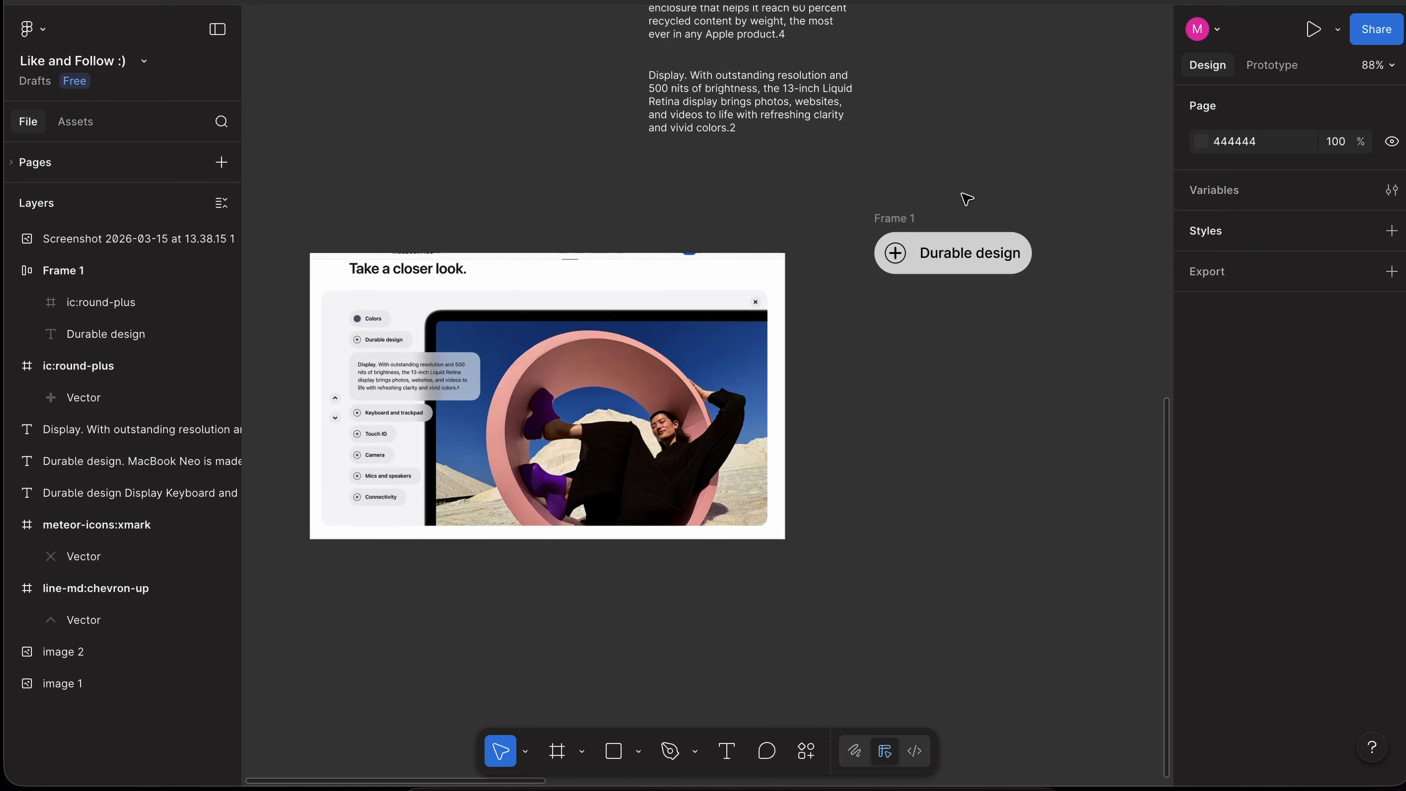
pyautogui.hscroll(-2, 362, 340)
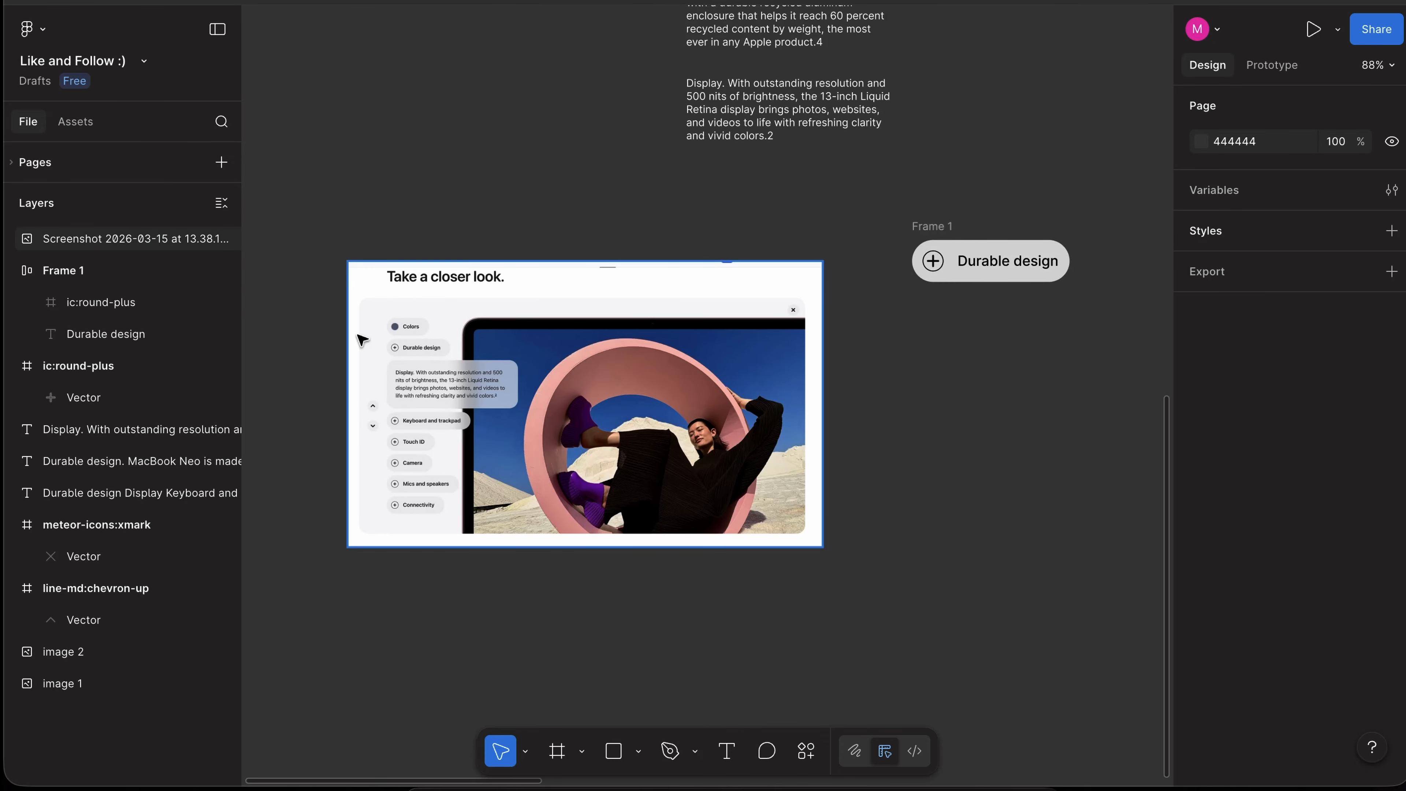
pyautogui.hscroll(6, 741, 427)
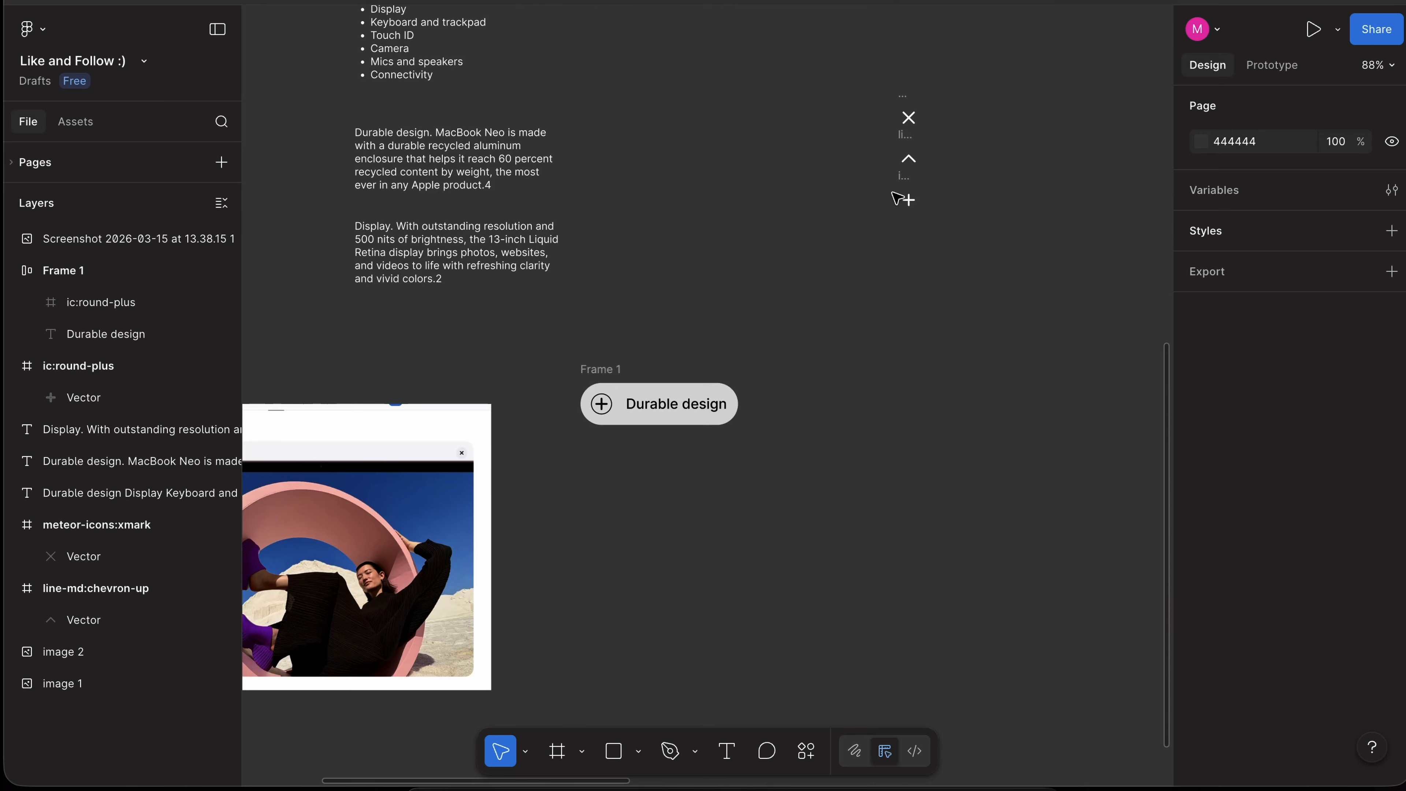
pyautogui.moveTo(592, 365); pyautogui.dragTo(819, 365)
pyautogui.moveTo(819, 366); pyautogui.dragTo(631, 364)
# Step: Delete Frame 2's label and swap its plus icon for the chevron-up icon
pyautogui.click(733, 415)
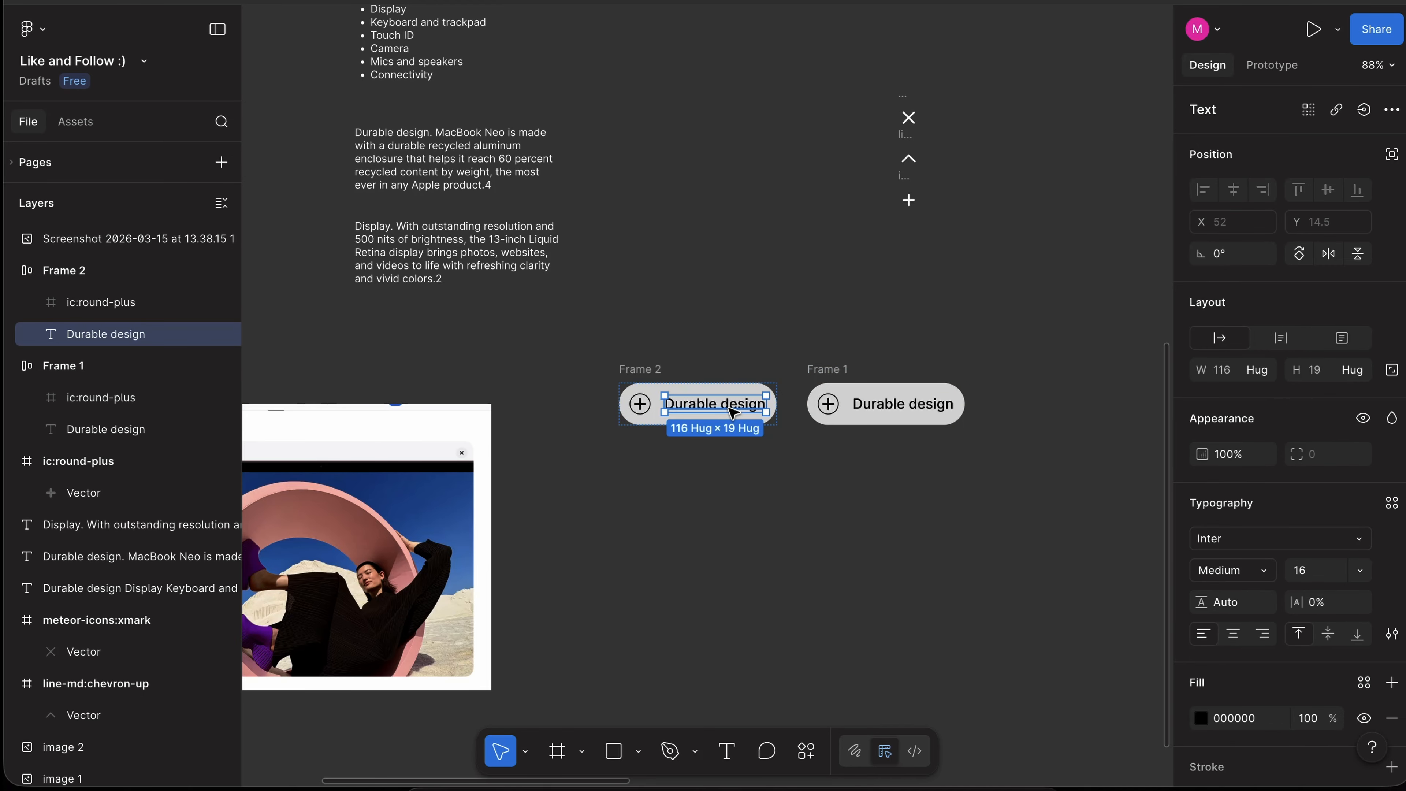
pyautogui.press('Delete')
pyautogui.click(909, 158)
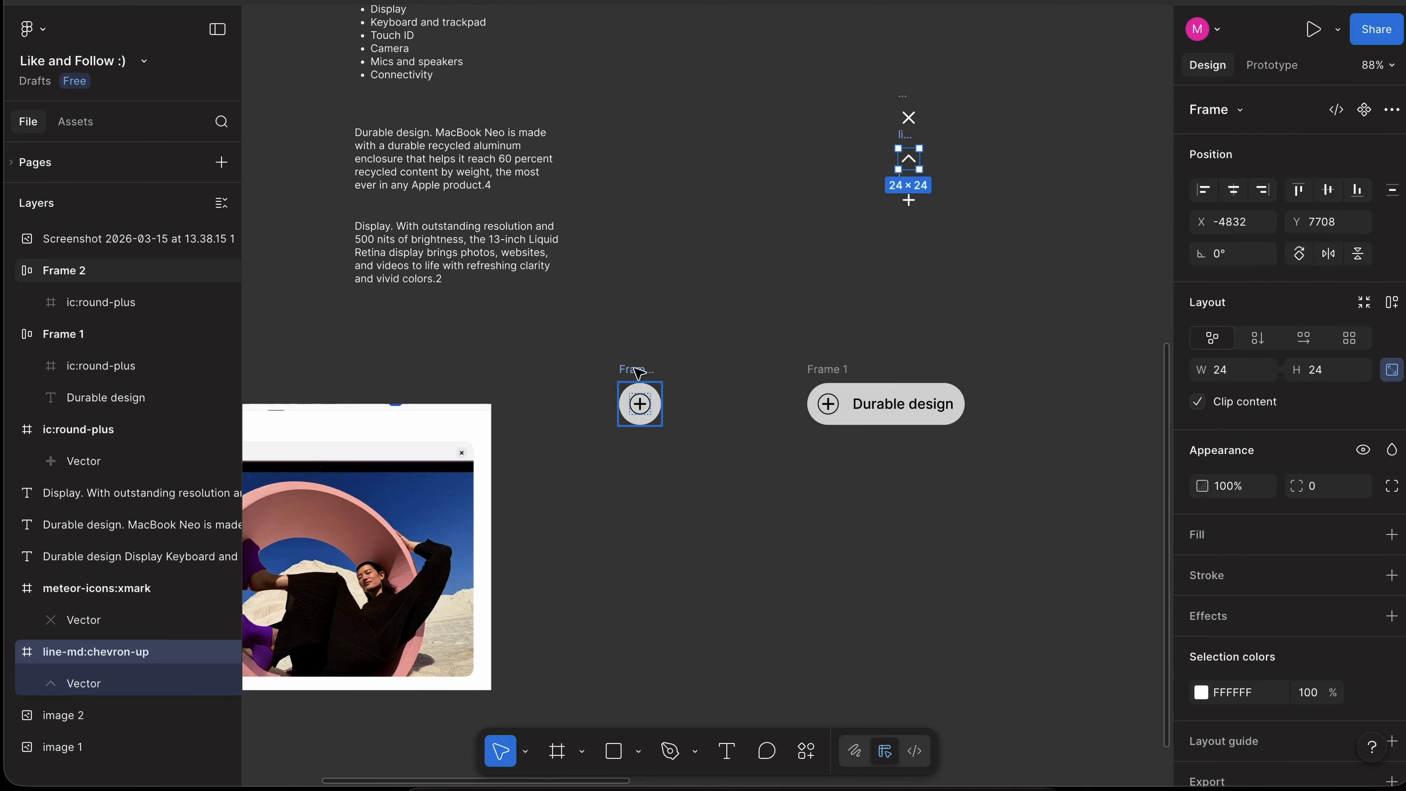
pyautogui.click(639, 403)
pyautogui.scroll(5, 601, 406)
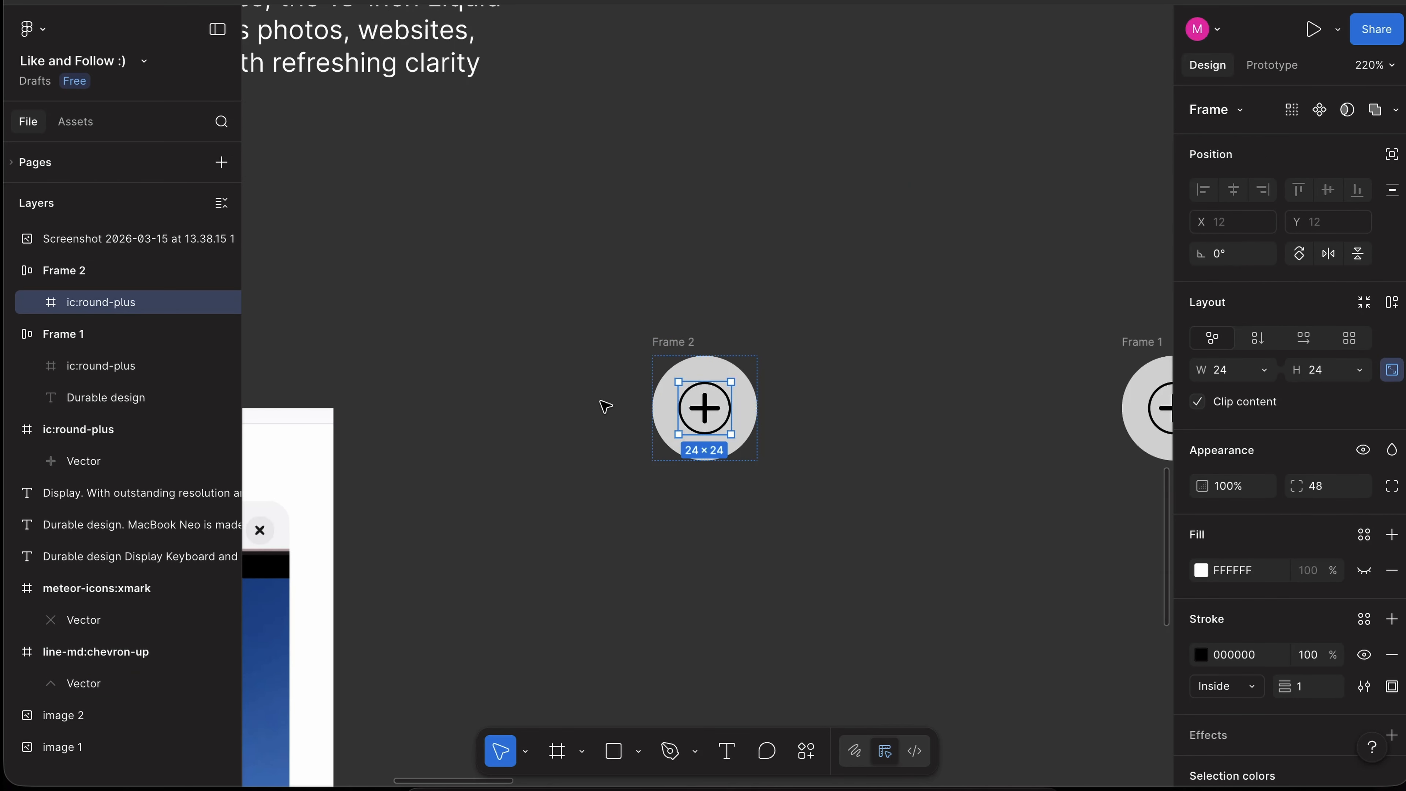
pyautogui.press('super+shift+r')
# Step: Make the chevron icon black
pyautogui.click(1220, 693)
pyautogui.moveTo(1029, 454); pyautogui.dragTo(806, 693)
pyautogui.scroll(-5, 809, 695)
pyautogui.click(797, 649)
pyautogui.scroll(-5, 797, 649)
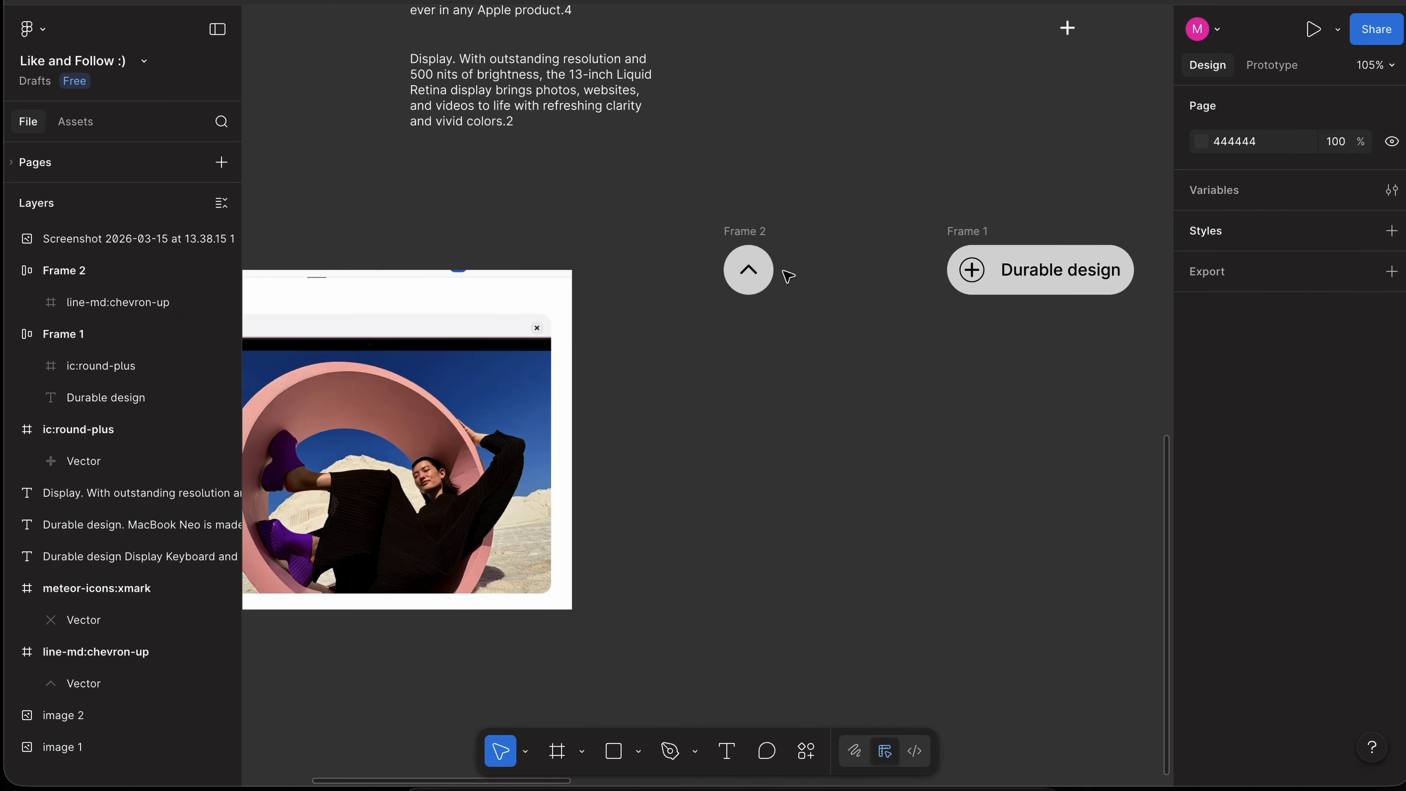
# Step: Duplicate the up-chevron button just below itself
pyautogui.click(753, 232)
pyautogui.moveTo(761, 302); pyautogui.dragTo(763, 375)
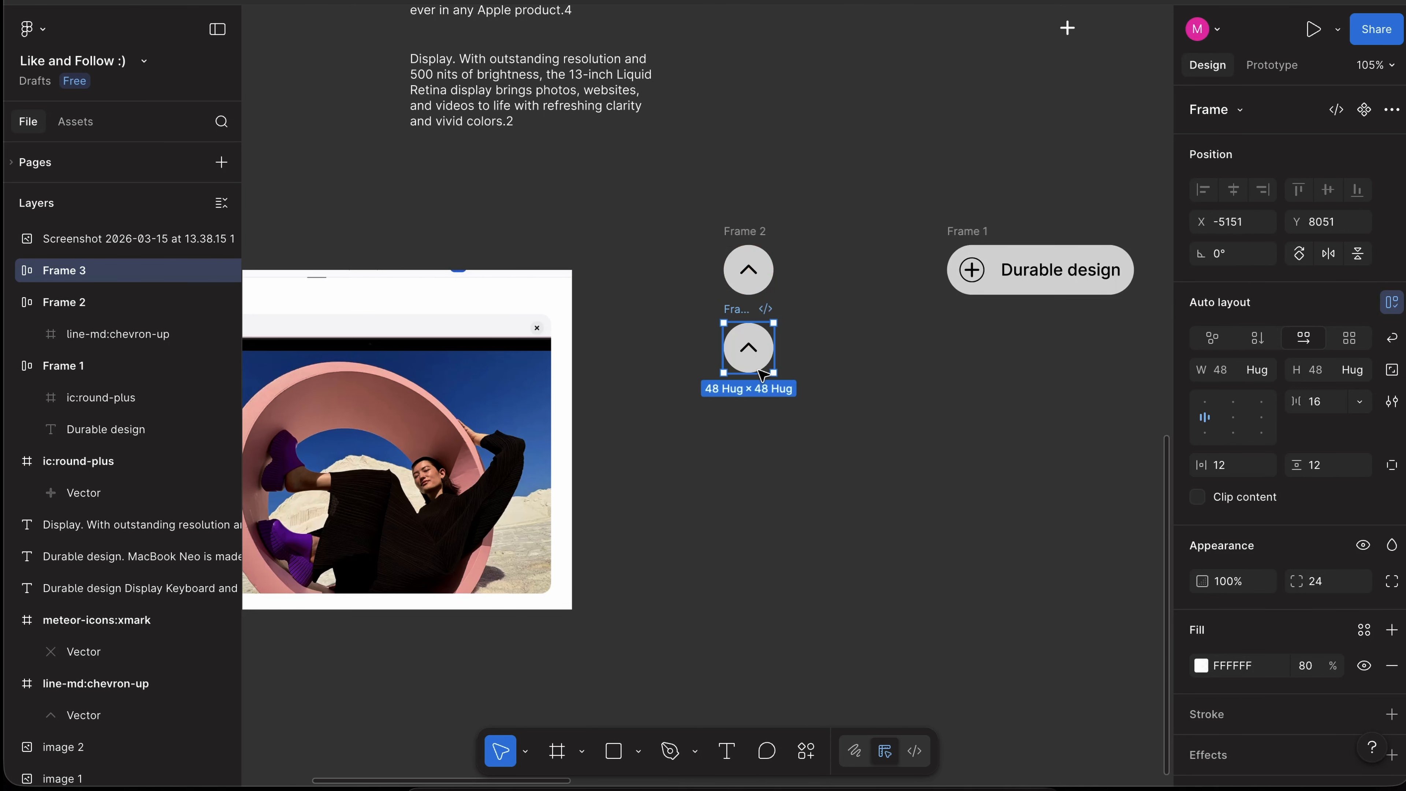
pyautogui.moveTo(787, 290); pyautogui.dragTo(682, 252)
pyautogui.click(769, 338)
# Step: Stack both chevron buttons in vertical auto-layout Frame 4 with a 24 gap
pyautogui.moveTo(676, 204); pyautogui.dragTo(824, 470)
pyautogui.hotkey('shift', 'a')
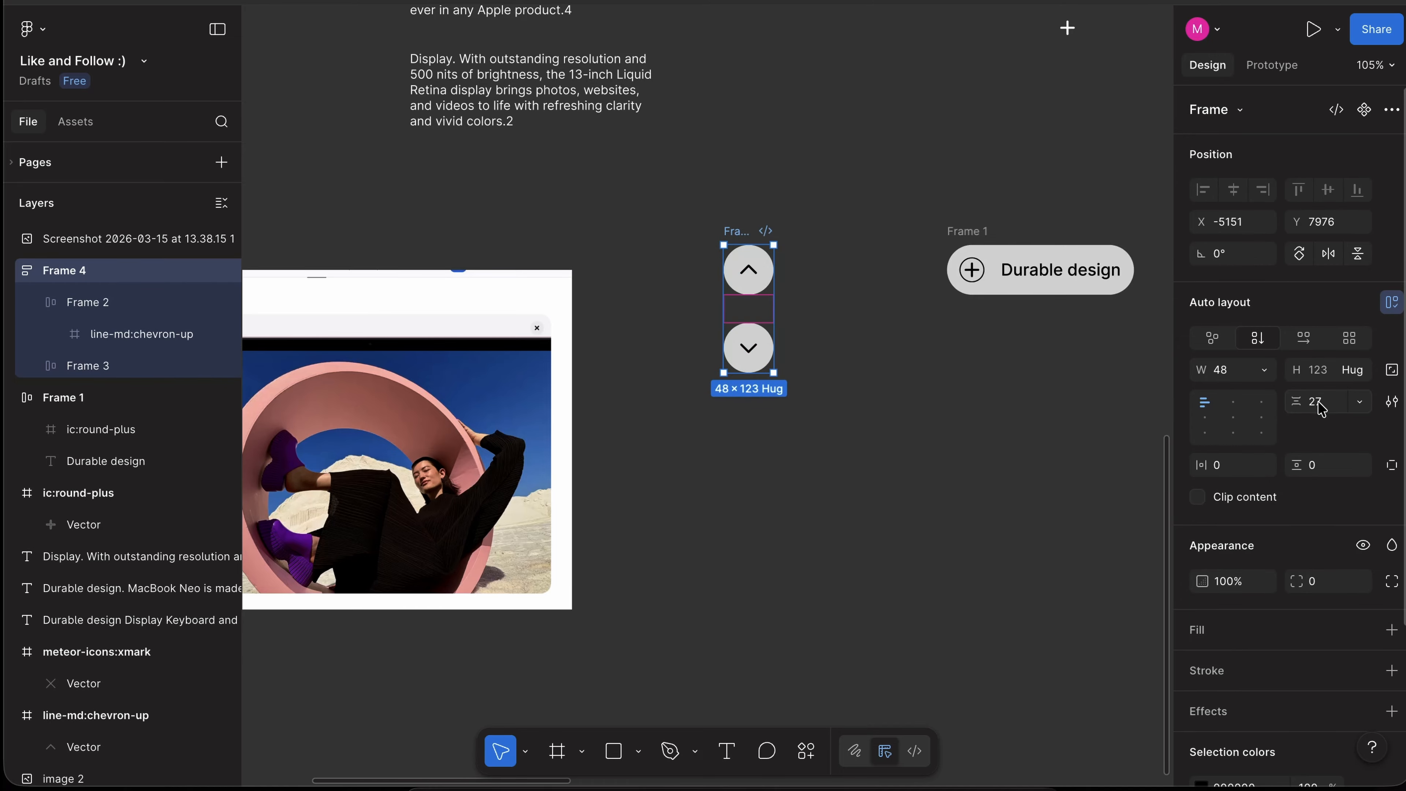
pyautogui.write('24')
pyautogui.press('Return')
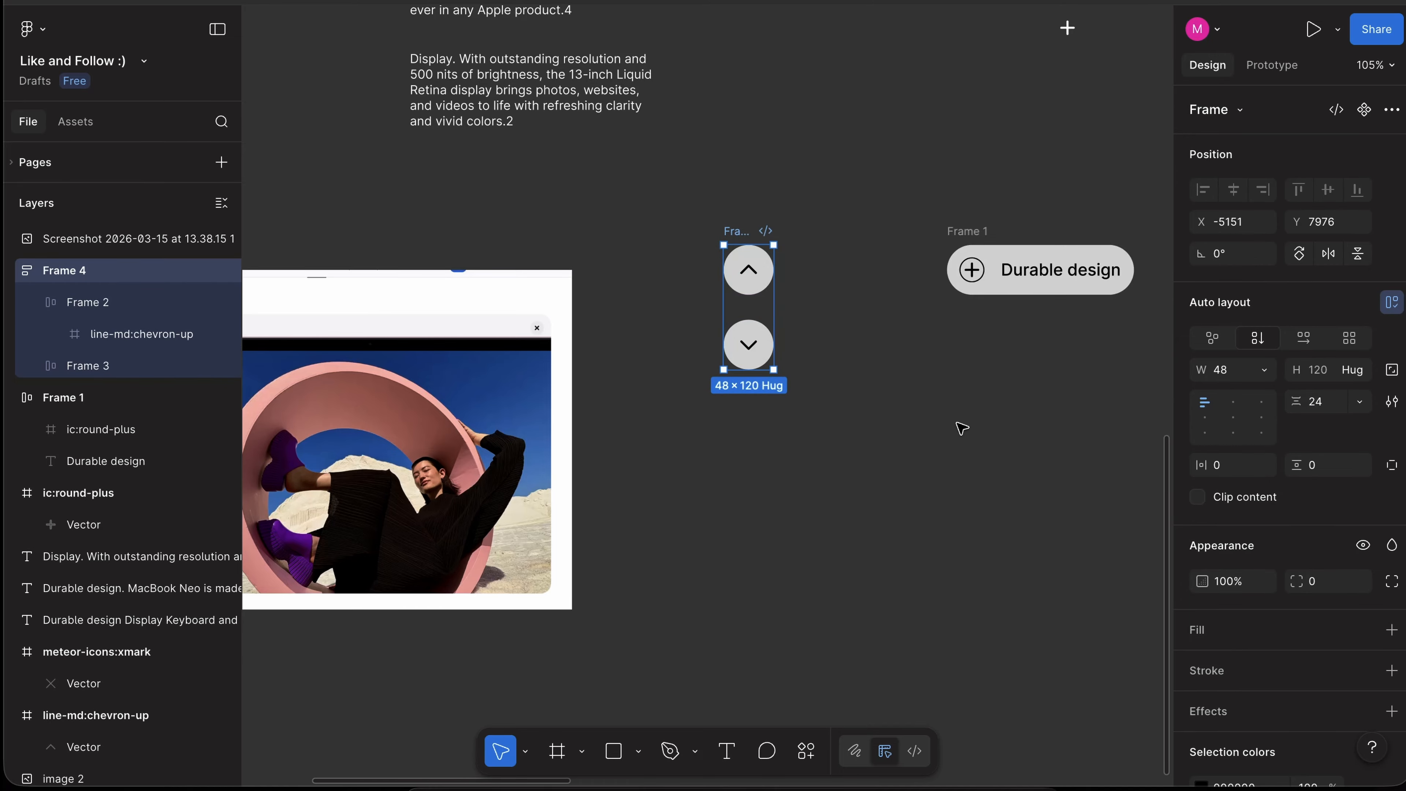
pyautogui.scroll(-5, 961, 428)
pyautogui.scroll(5, 962, 426)
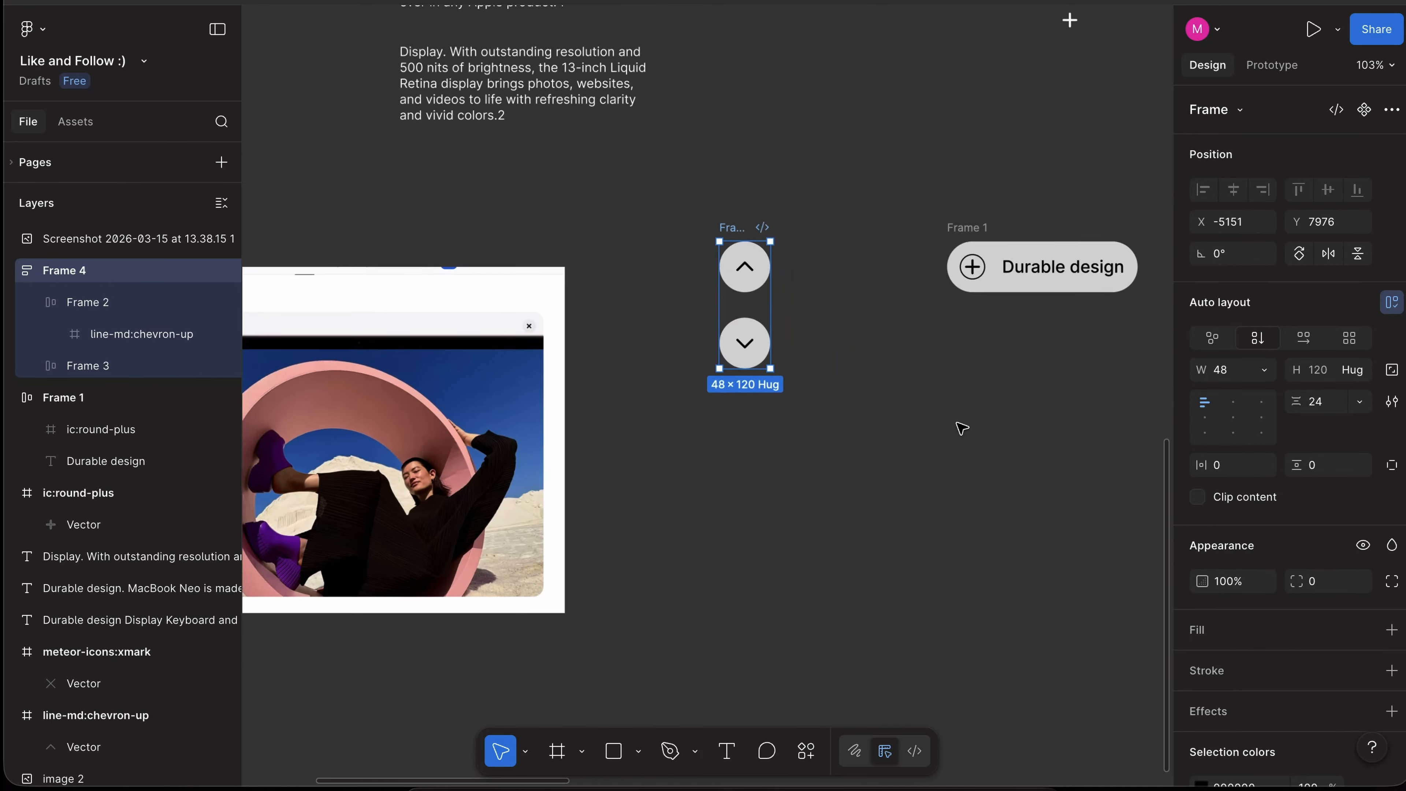
pyautogui.click(1122, 381)
pyautogui.scroll(-4, 1122, 381)
pyautogui.hscroll(5, 1121, 381)
# Step: Copy the lower chevron button out to the right, swap in the X icon and make it black
pyautogui.click(545, 362)
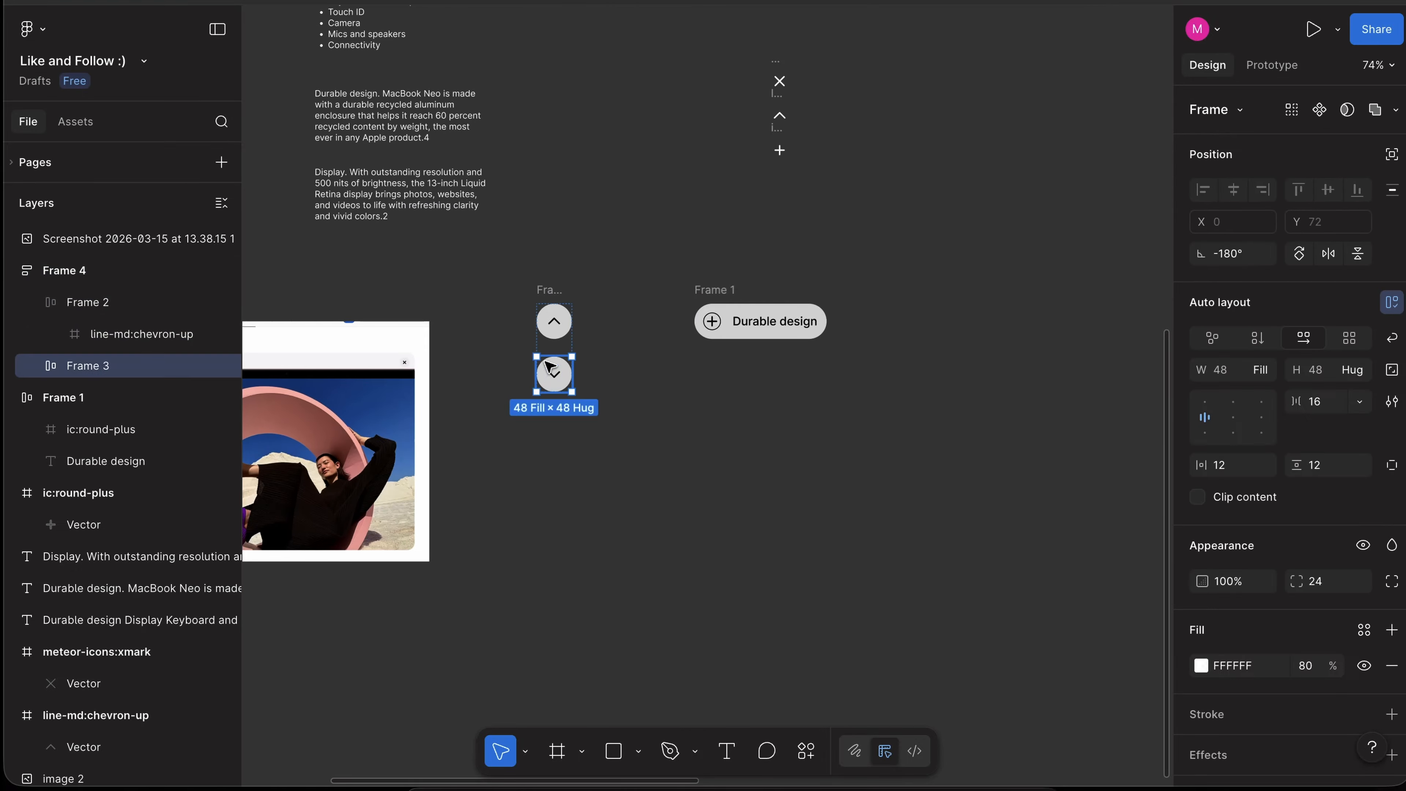
pyautogui.moveTo(554, 374); pyautogui.dragTo(928, 261)
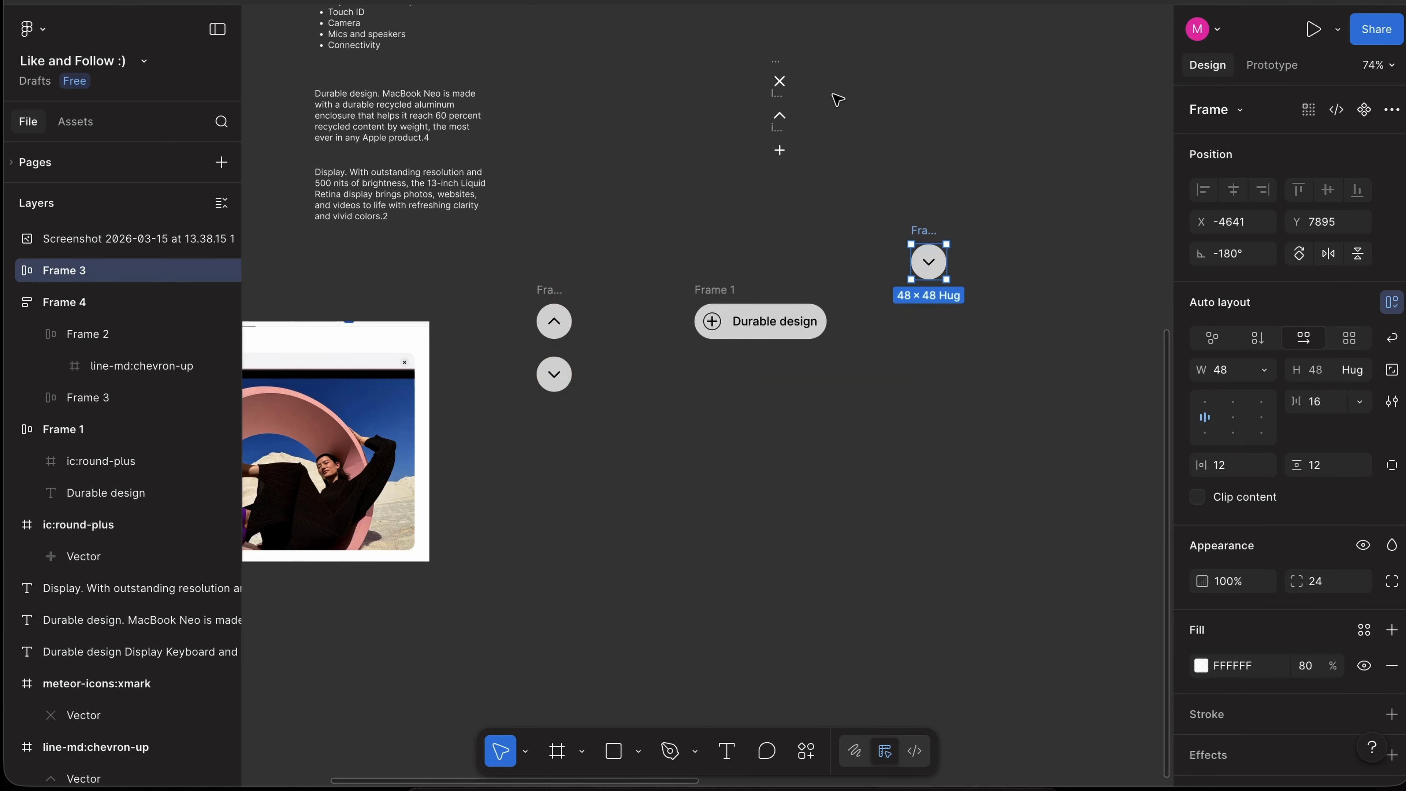
pyautogui.click(775, 61)
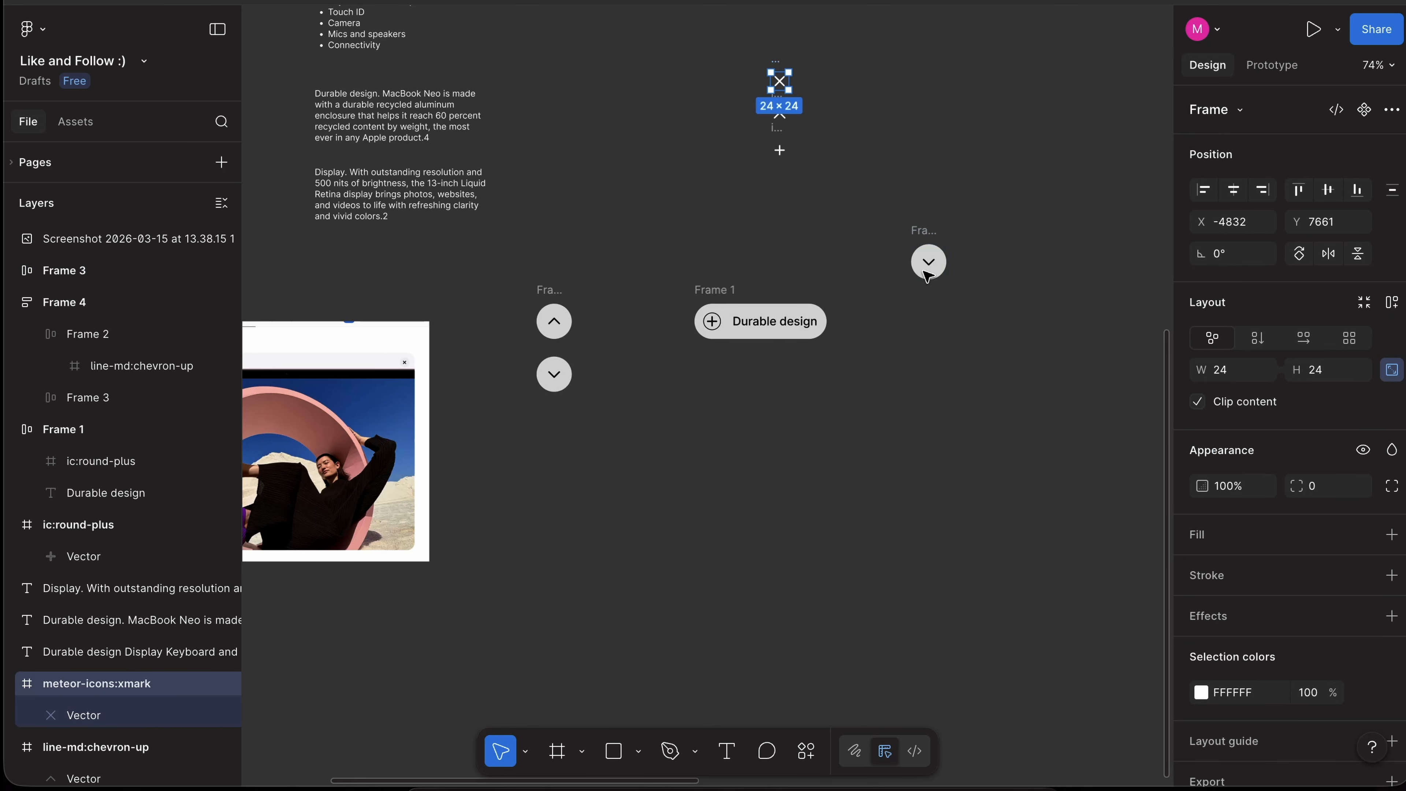
pyautogui.doubleClick(937, 265)
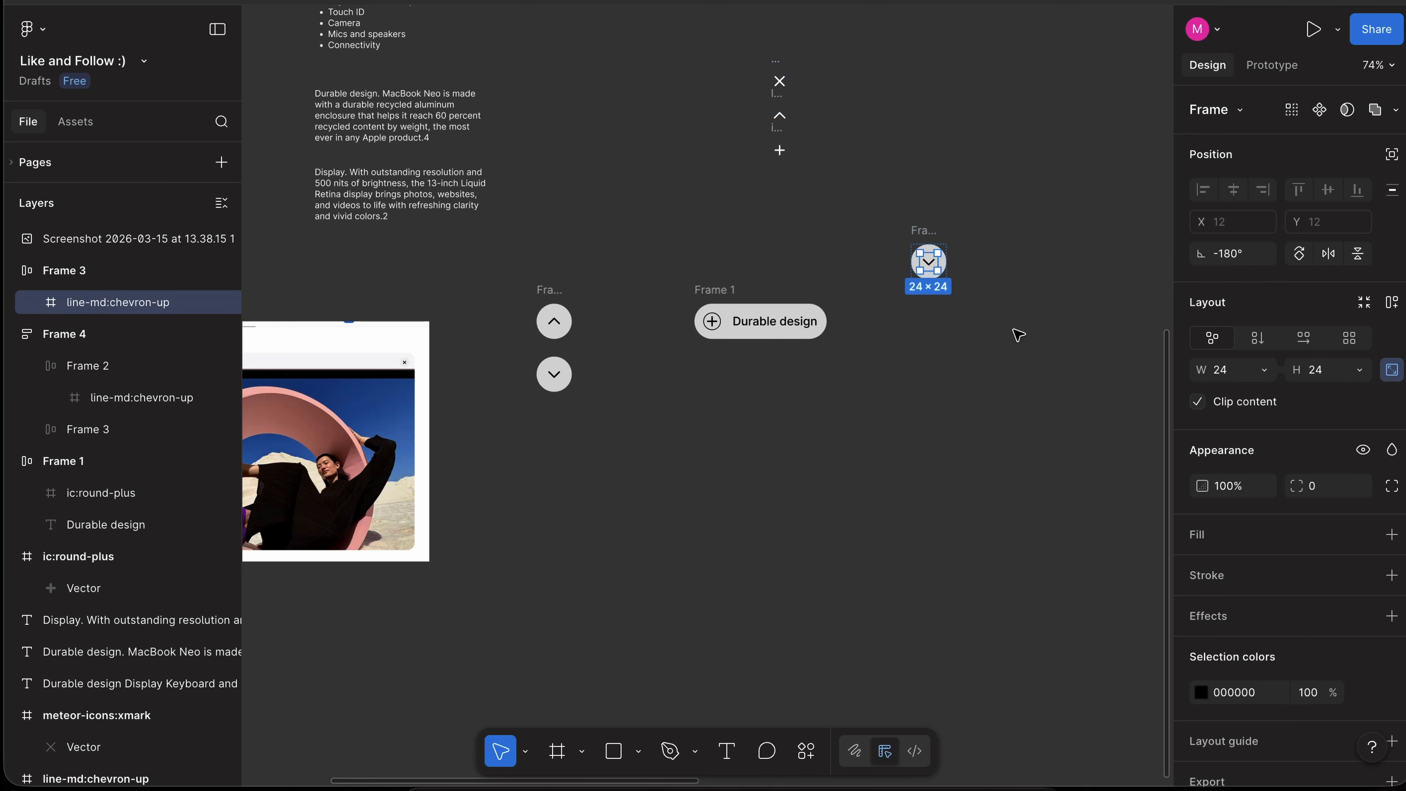
pyautogui.click(1198, 692)
pyautogui.moveTo(1024, 417); pyautogui.dragTo(835, 649)
pyautogui.click(836, 648)
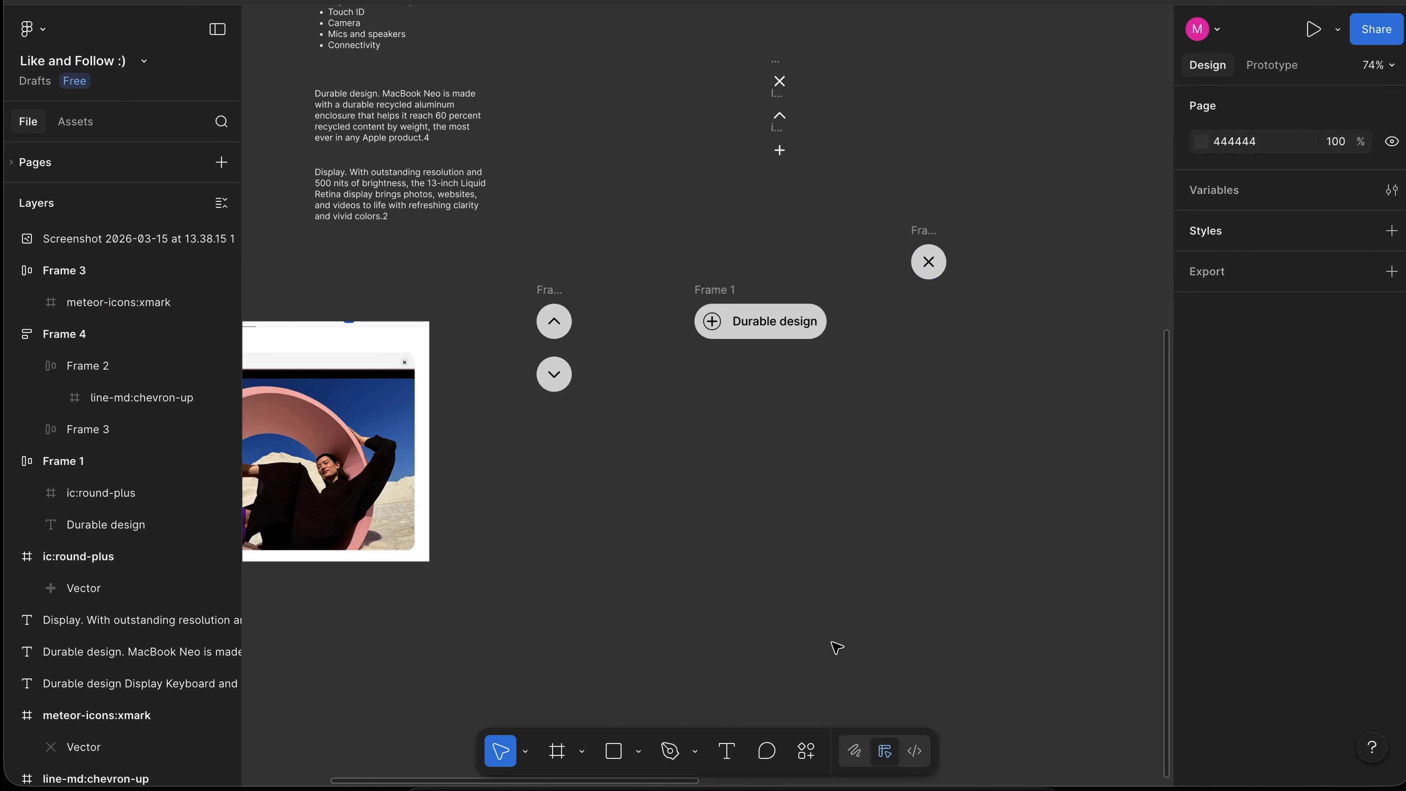
# Step: Move the chevron pair down and place the Durable design pill beside it
pyautogui.moveTo(551, 290); pyautogui.dragTo(541, 446)
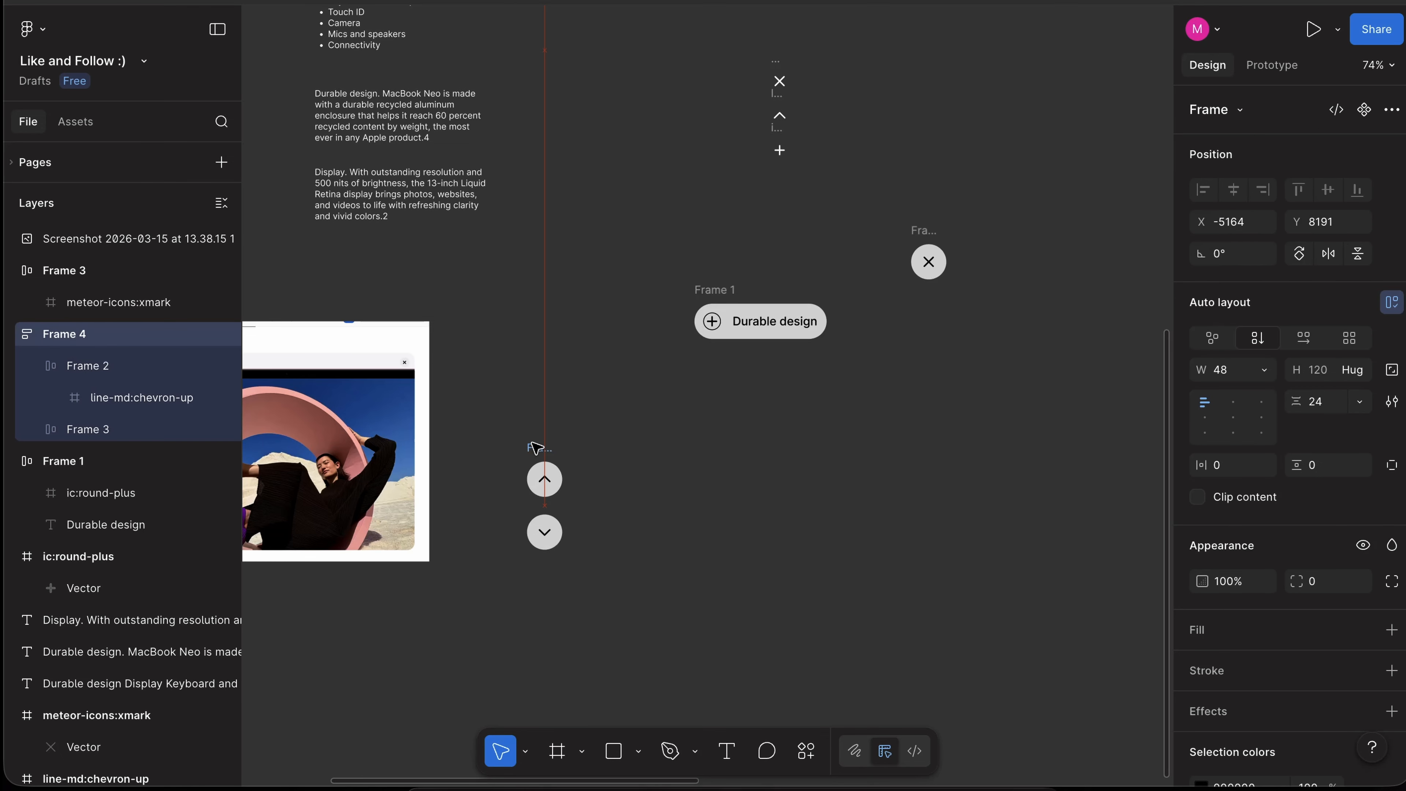
pyautogui.click(715, 292)
pyautogui.moveTo(716, 291); pyautogui.dragTo(663, 466)
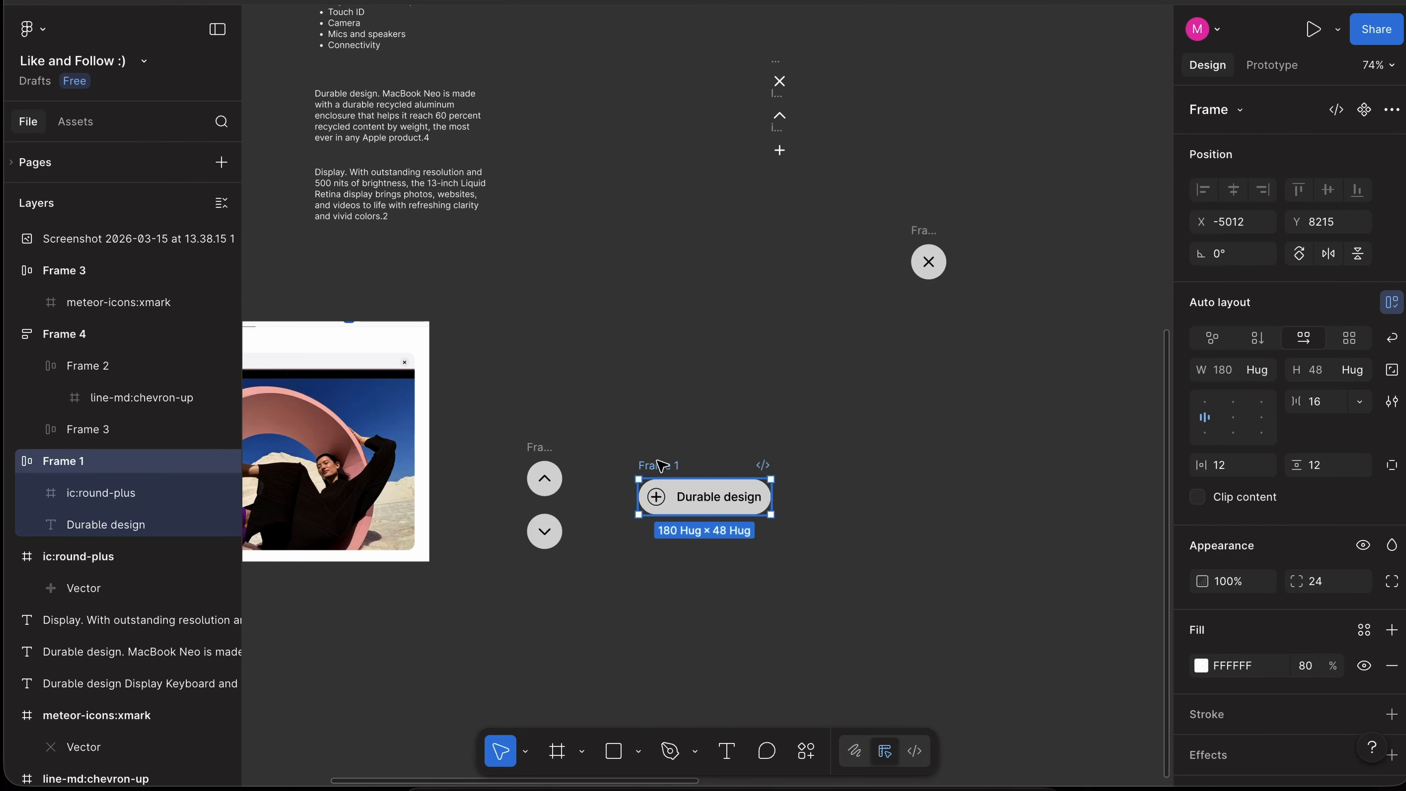
pyautogui.click(665, 455)
pyautogui.scroll(-5, 672, 455)
# Step: Compare the Apple card's Display view, then move the Durable design paragraph beside the pill
pyautogui.scroll(3, 672, 455)
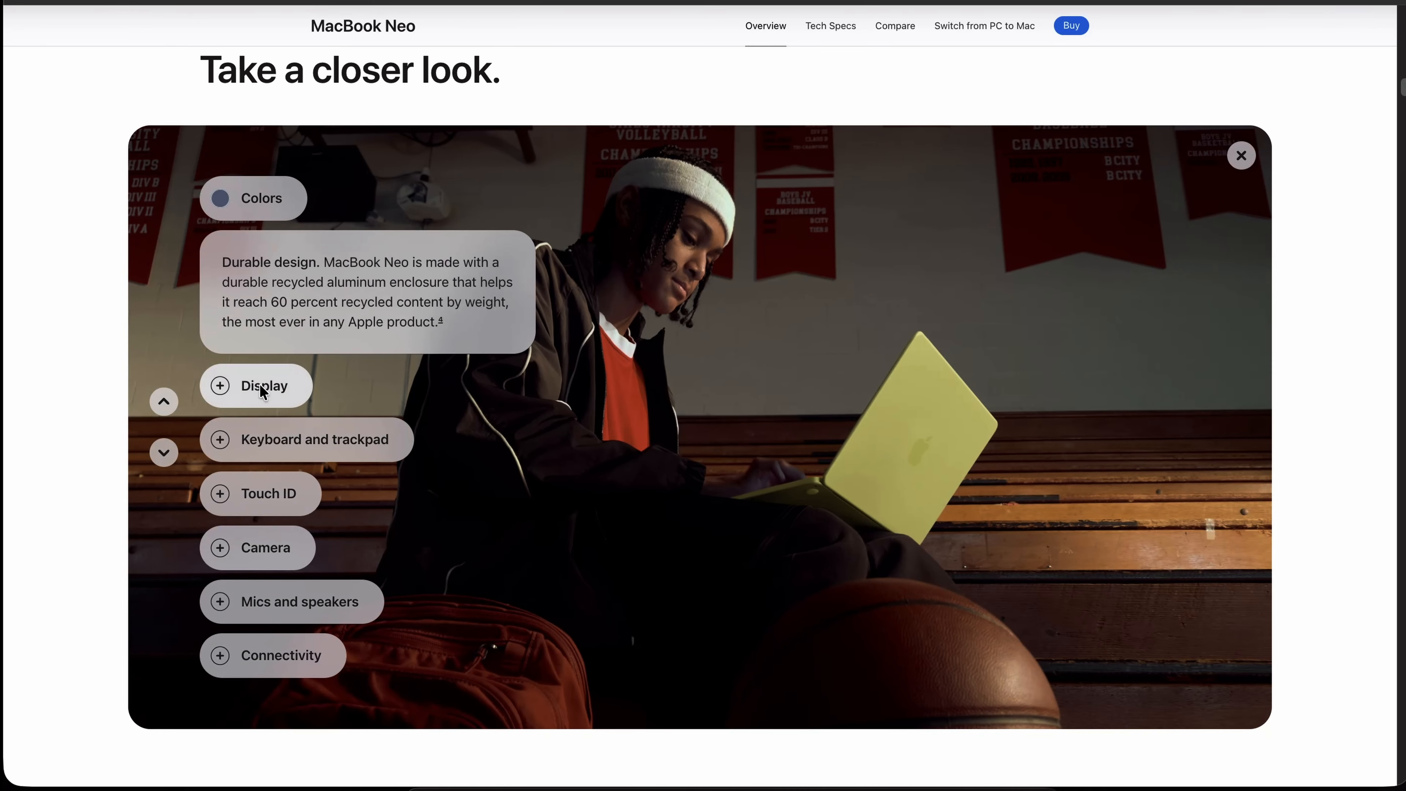
pyautogui.click(259, 387)
pyautogui.click(259, 387)
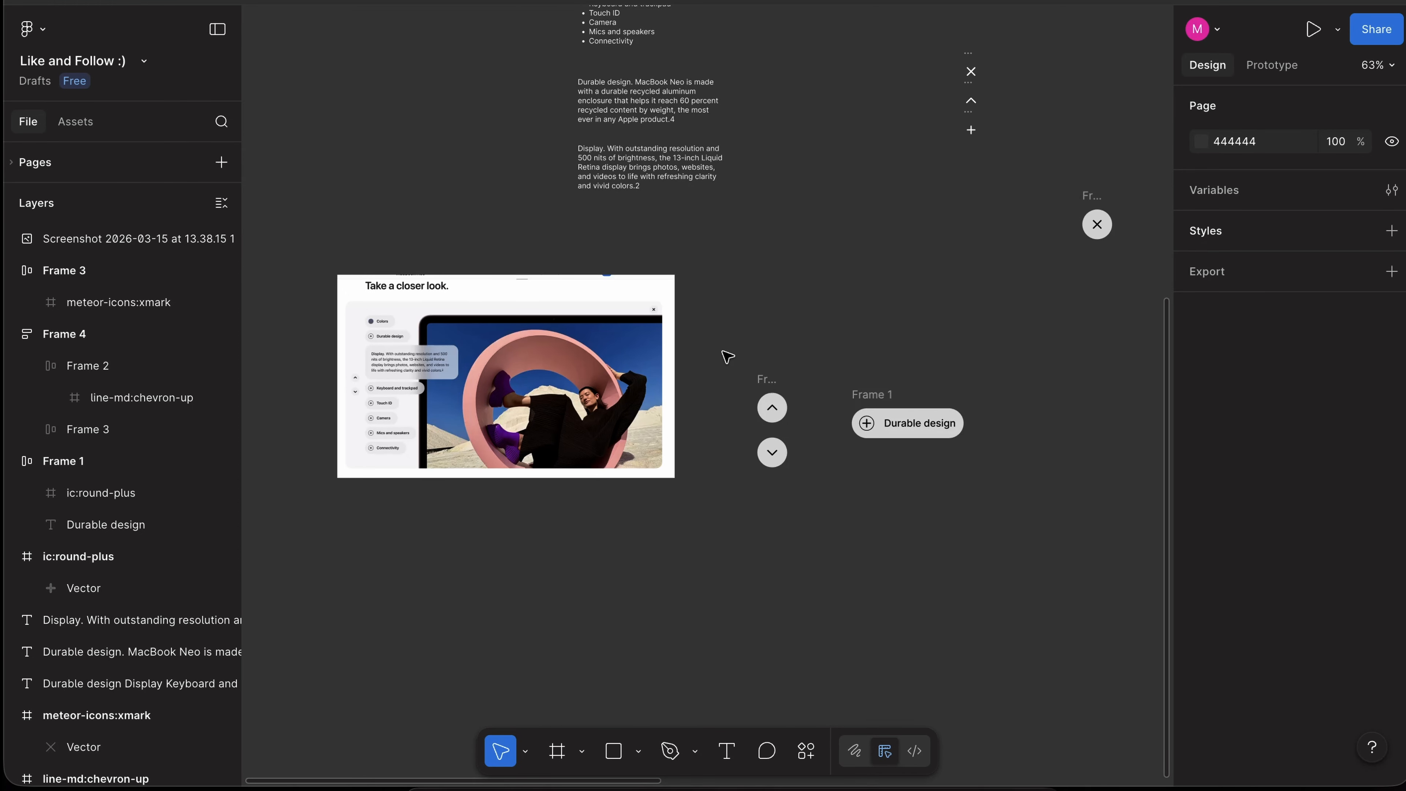
pyautogui.moveTo(642, 101); pyautogui.dragTo(968, 332)
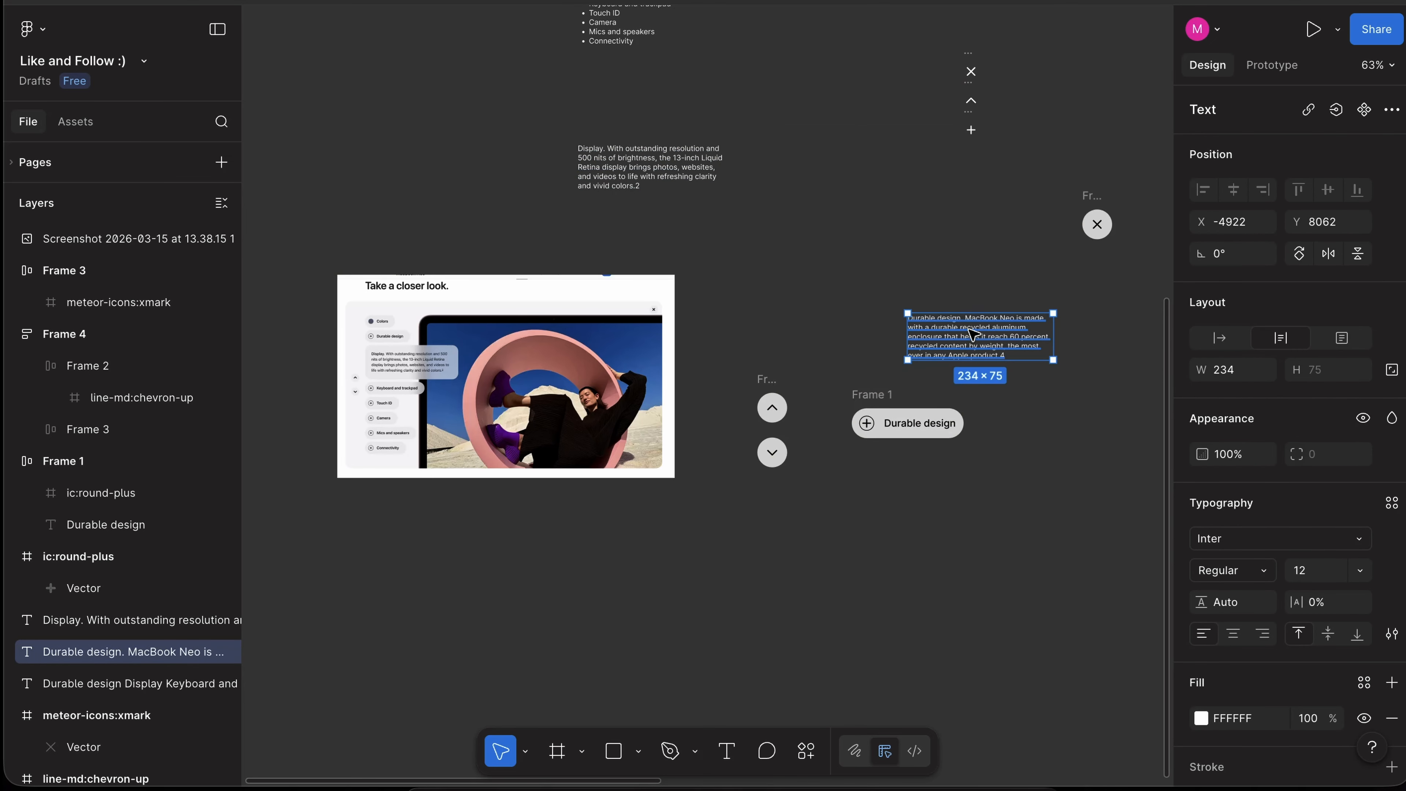
# Step: Move the Durable design paragraph into the pill, after the heading
pyautogui.scroll(5, 969, 333)
pyautogui.scroll(-3, 968, 328)
pyautogui.moveTo(833, 136); pyautogui.dragTo(751, 247)
pyautogui.click(756, 252)
pyautogui.moveTo(879, 166); pyautogui.dragTo(696, 356)
pyautogui.press('Right')
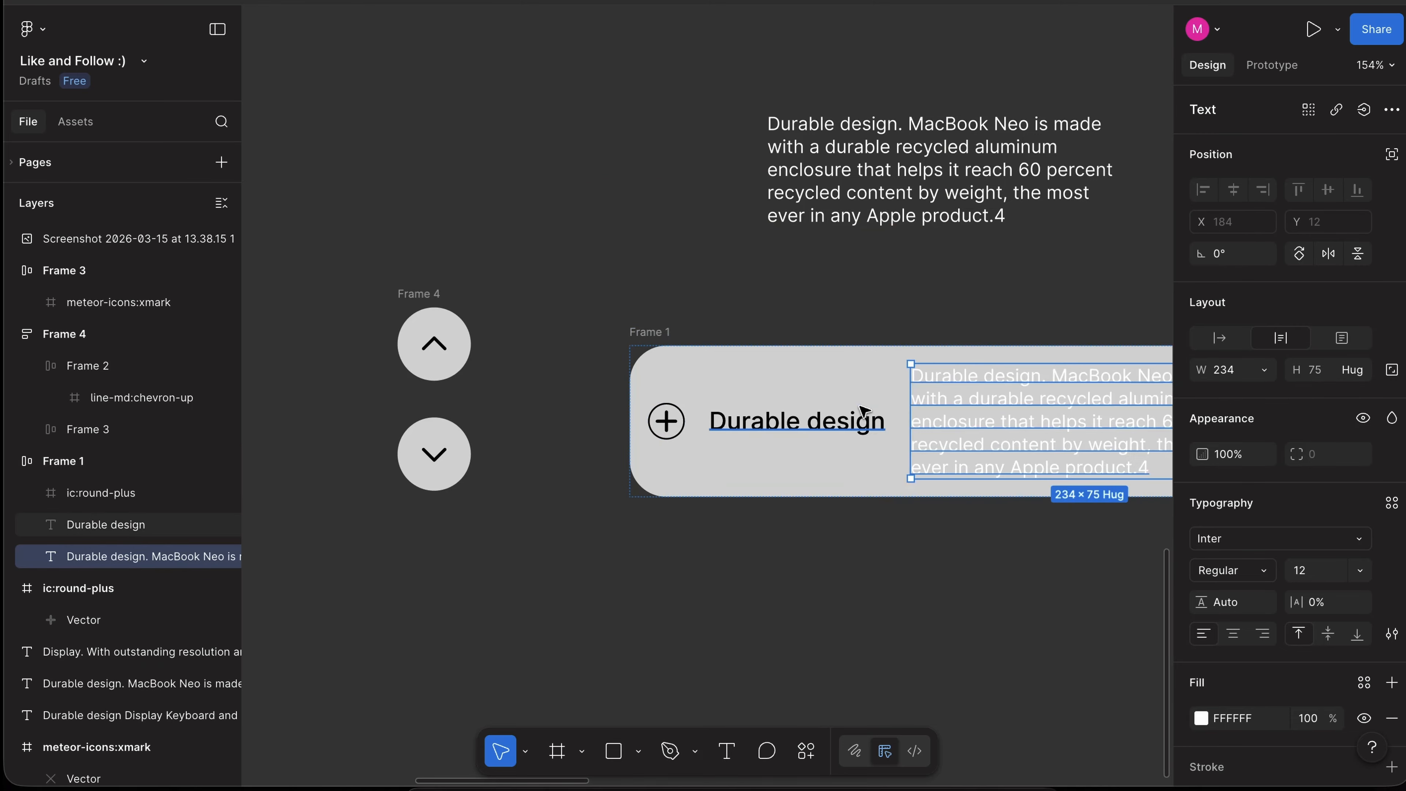
pyautogui.scroll(-2, 864, 411)
pyautogui.hscroll(2, 865, 412)
pyautogui.scroll(-1, 864, 411)
# Step: Group the plus icon and heading into a frame, then stack the pill's contents vertically
pyautogui.click(701, 290)
pyautogui.keyDown('shift'); pyautogui.click(571, 290); pyautogui.keyUp('shift')
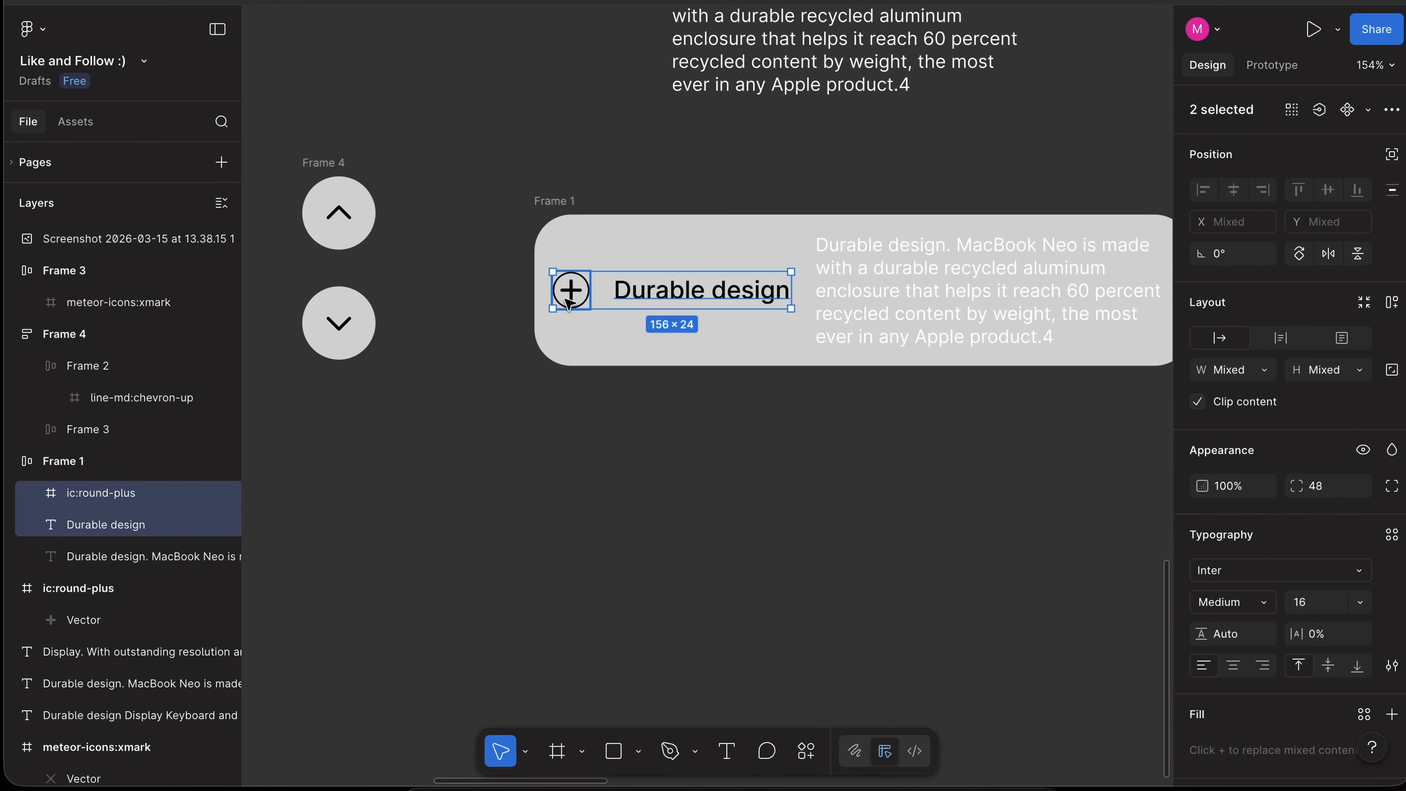
pyautogui.hotkey('shift', 'a')
pyautogui.click(734, 253)
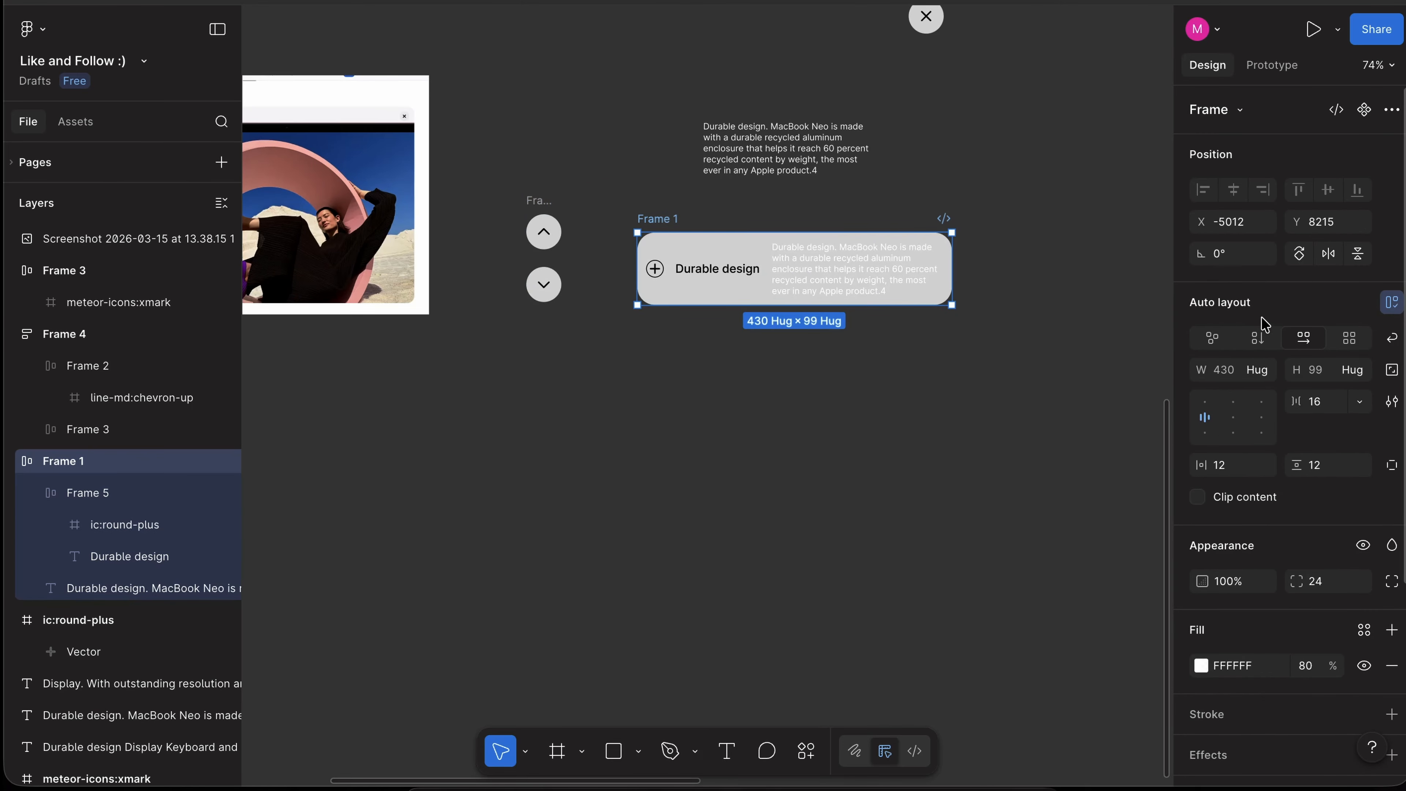
pyautogui.click(1257, 339)
pyautogui.scroll(5, 725, 299)
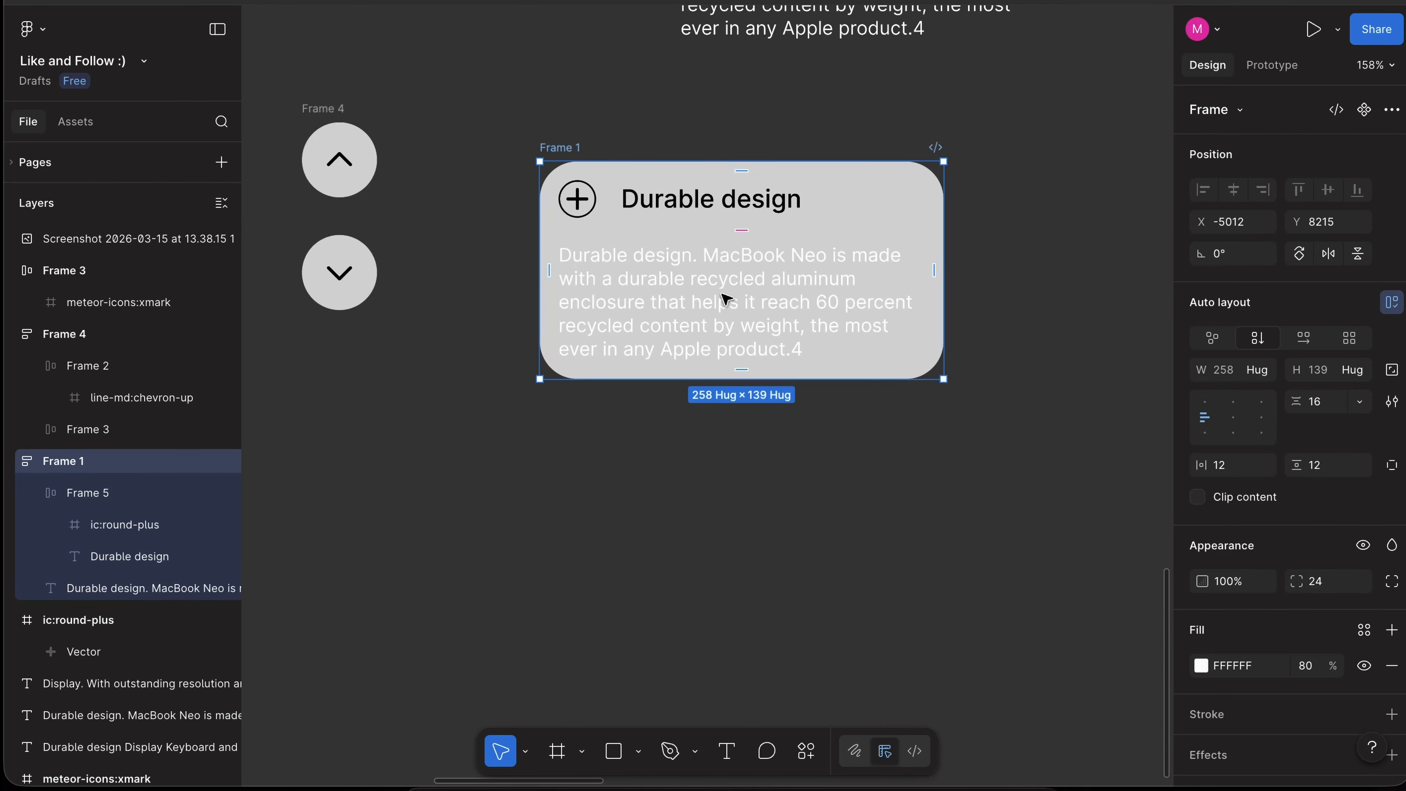
# Step: Set the paragraph's font size to 16
pyautogui.click(745, 269)
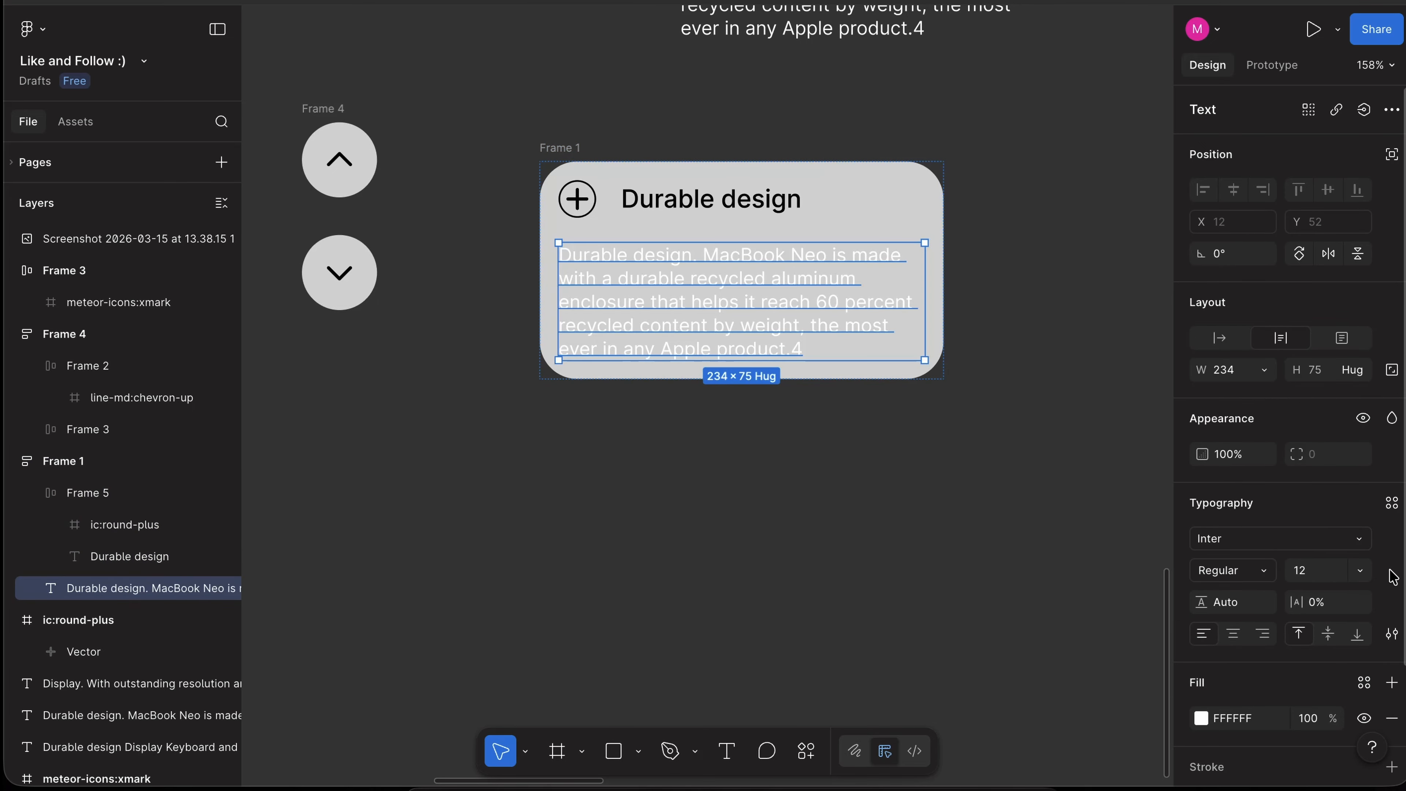
pyautogui.write('16')
pyautogui.press('Return')
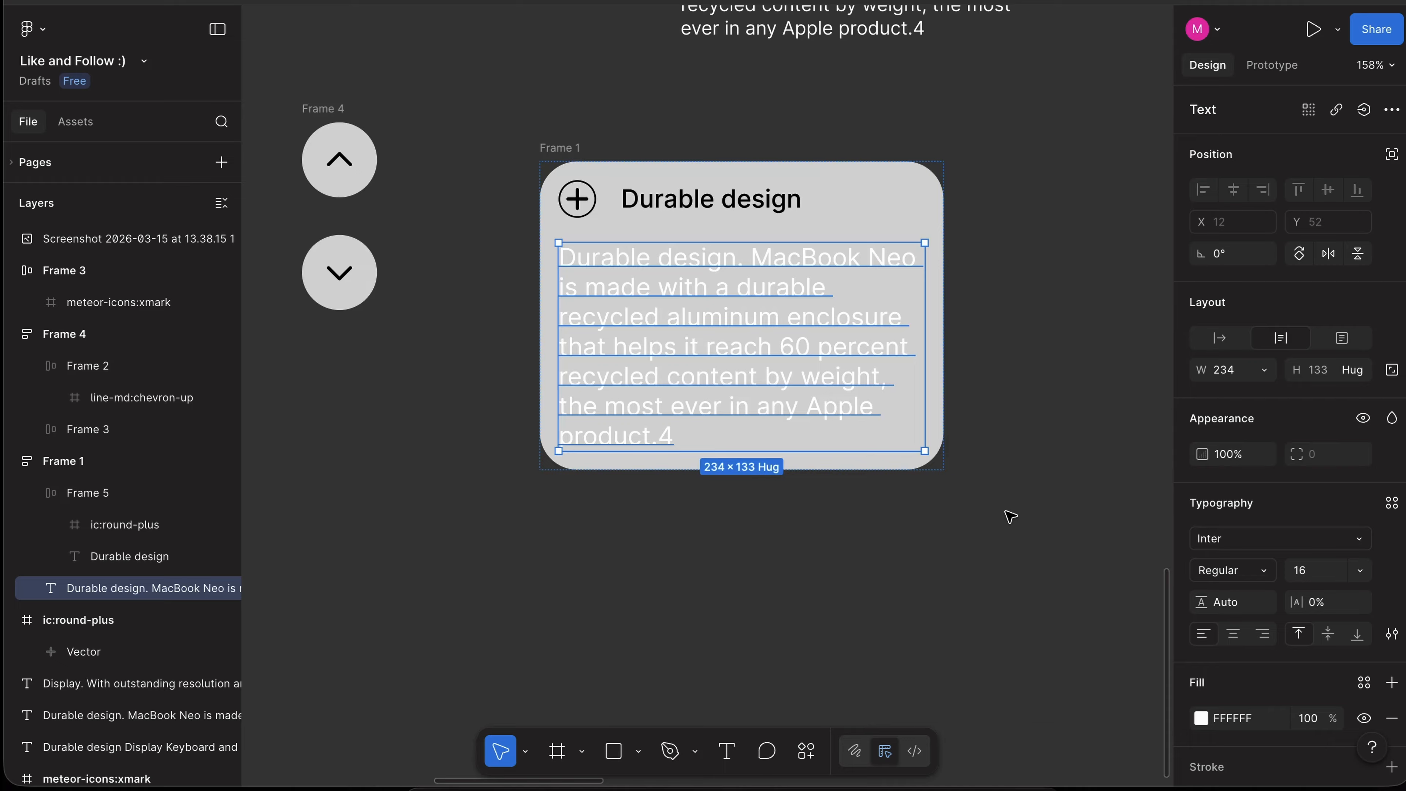
pyautogui.scroll(-5, 1010, 517)
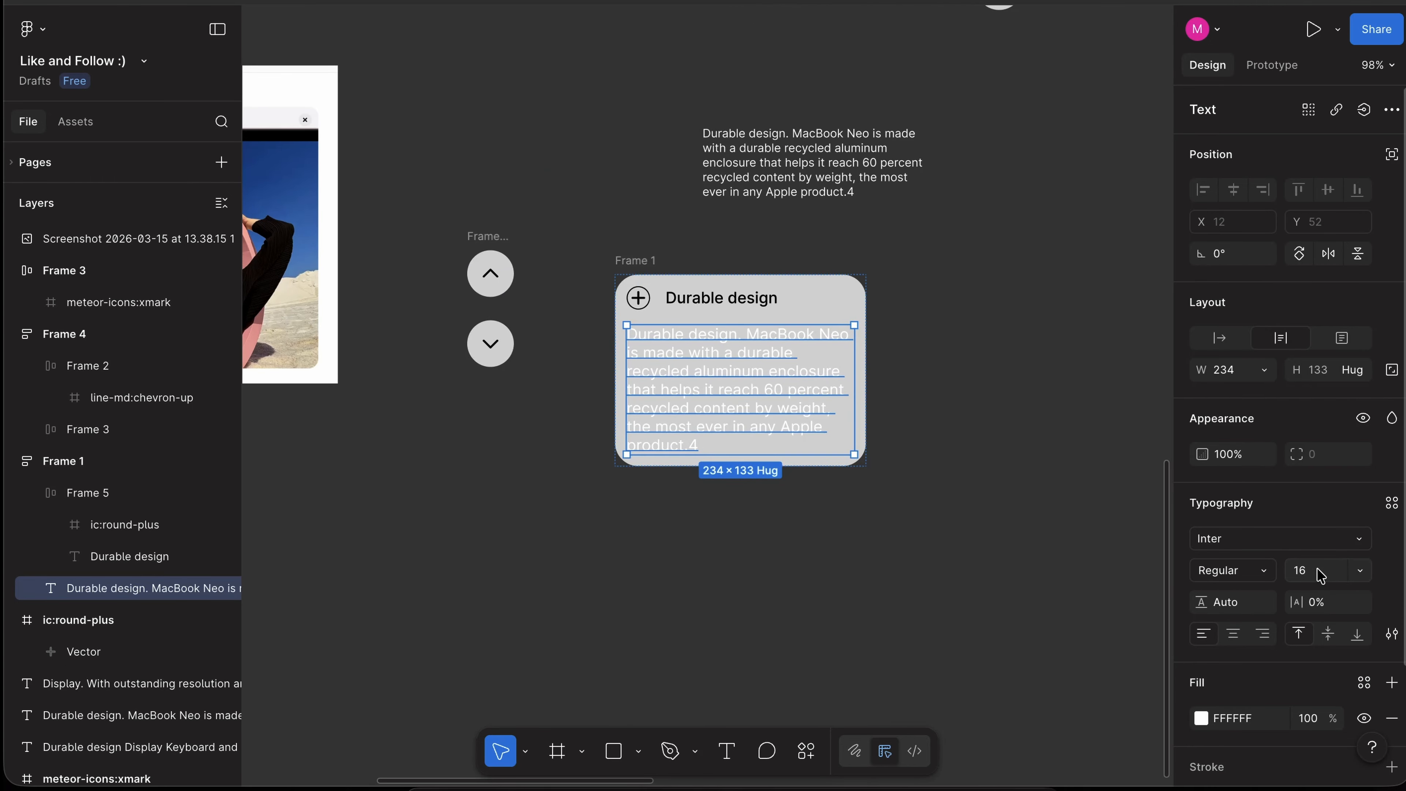
# Step: Make the paragraph text black (000000)
pyautogui.click(1201, 722)
pyautogui.moveTo(1054, 491); pyautogui.dragTo(838, 668)
pyautogui.click(793, 540)
pyautogui.scroll(2, 775, 324)
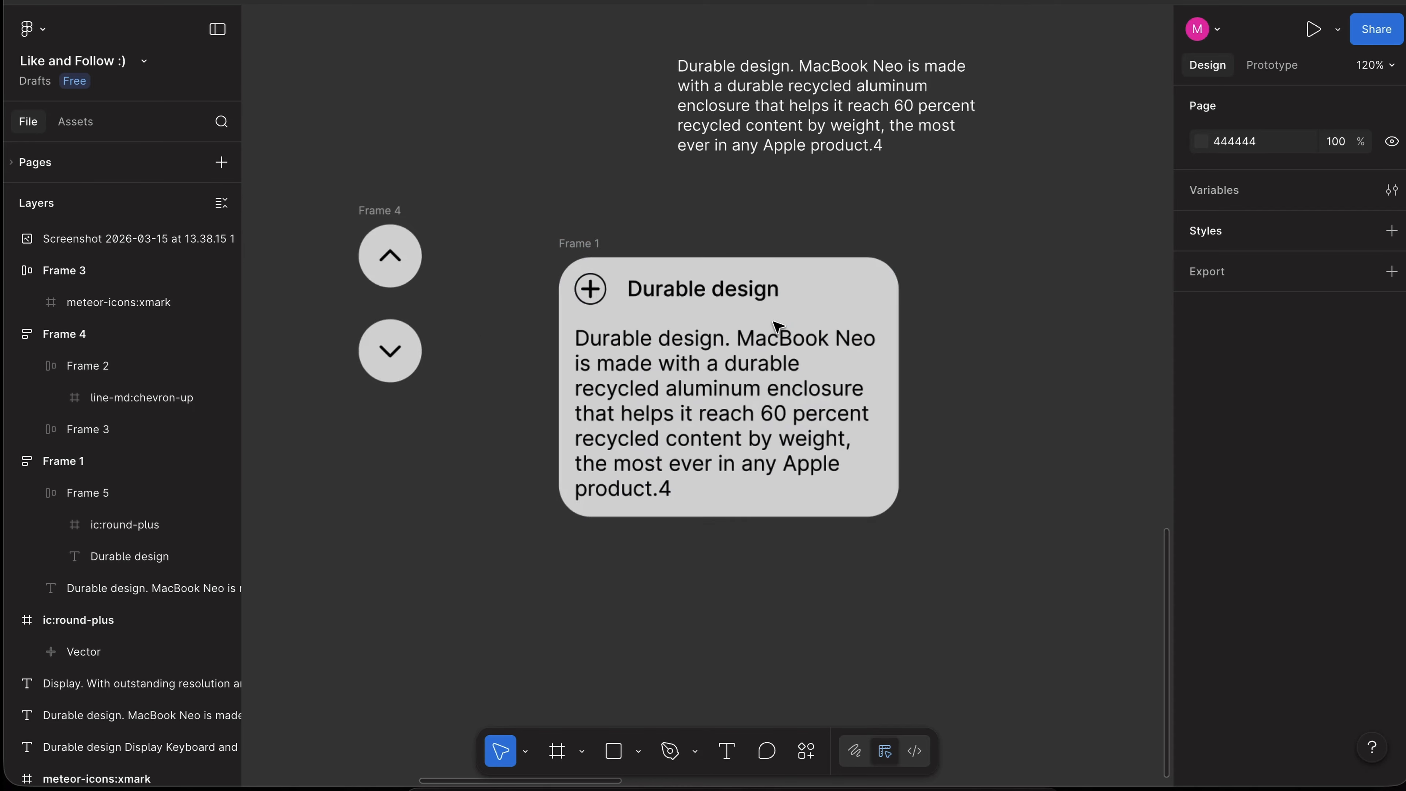
pyautogui.scroll(3, 778, 327)
# Step: Set the opening words 'Durable design' to Medium weight
pyautogui.doubleClick(479, 346)
pyautogui.moveTo(457, 348); pyautogui.dragTo(693, 352)
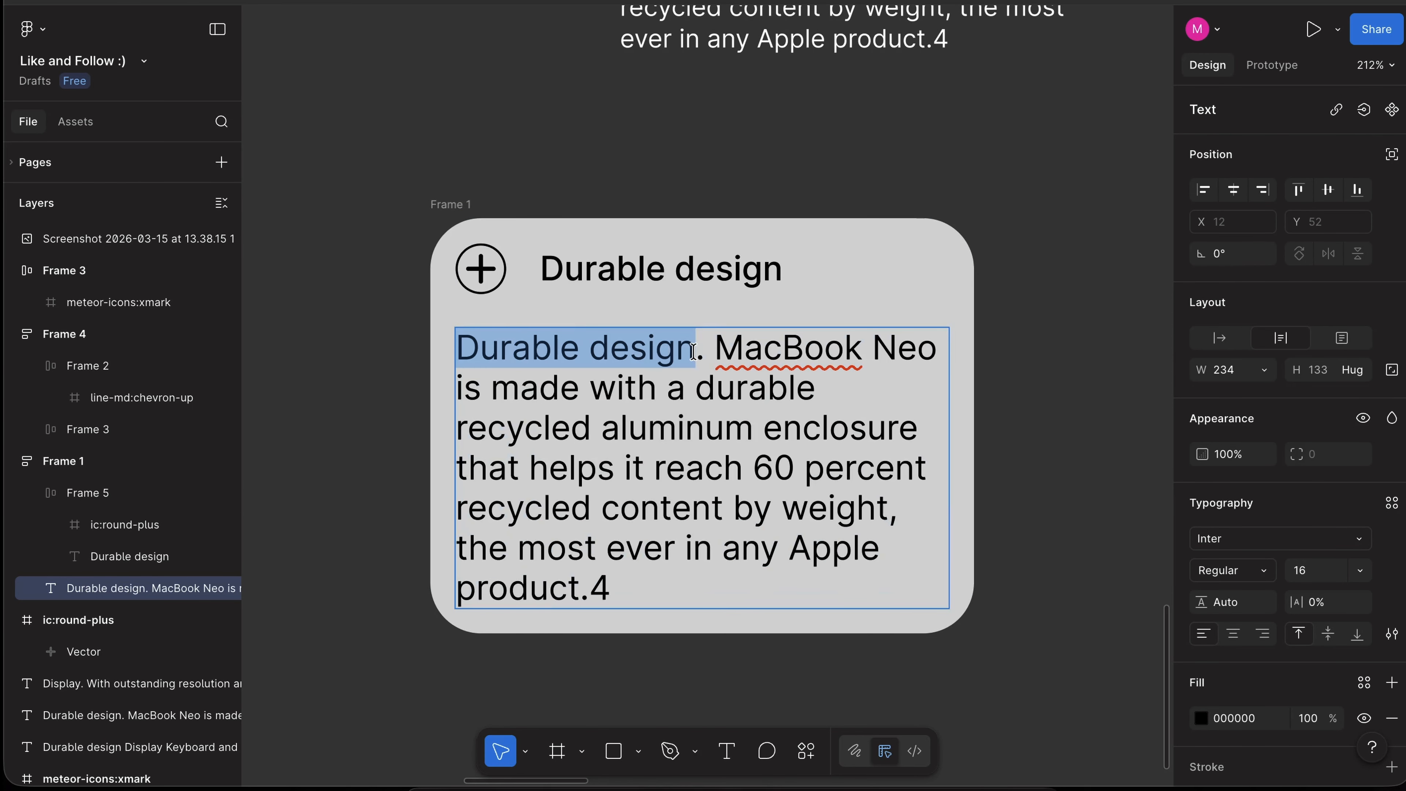
pyautogui.click(1213, 570)
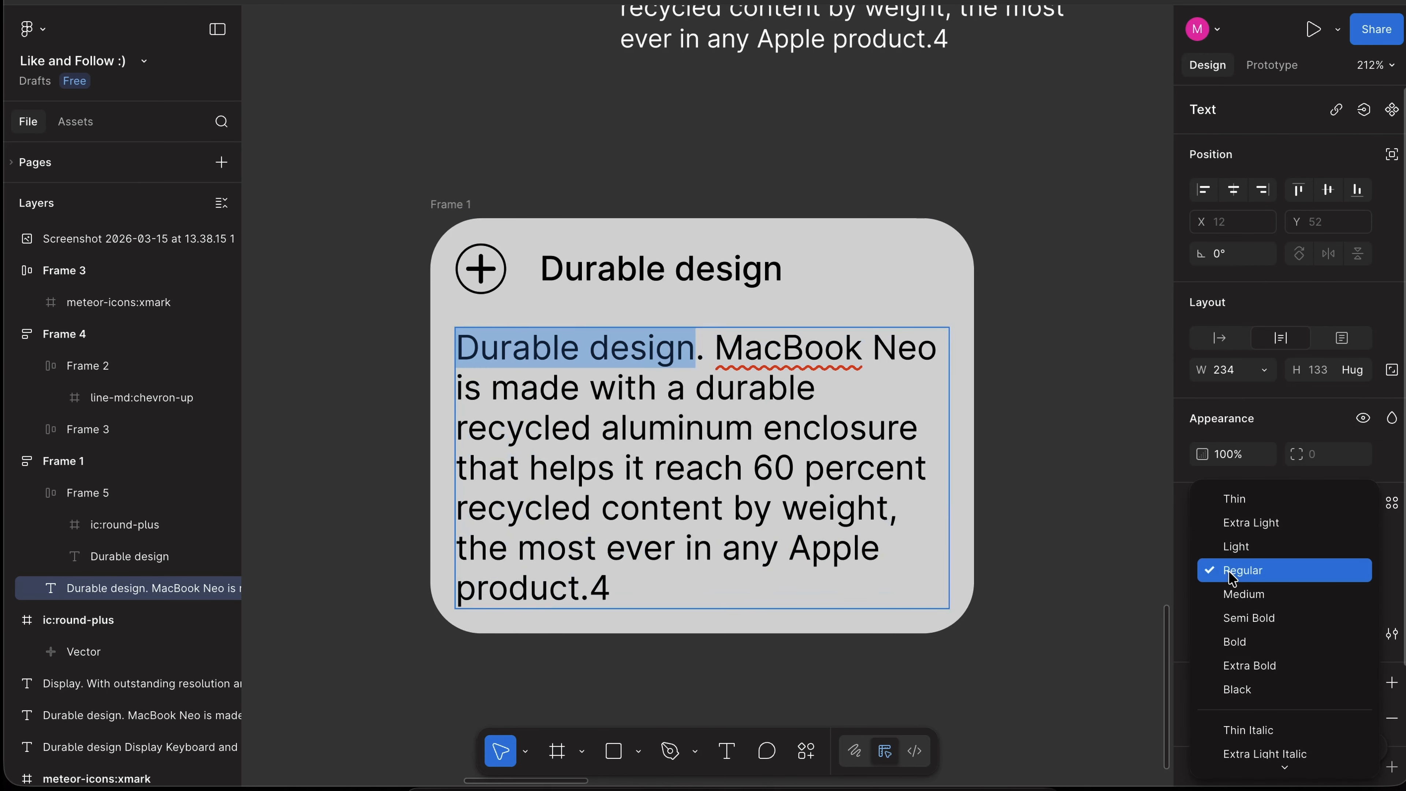
pyautogui.click(1239, 595)
pyautogui.press('Escape')
# Step: Set the paragraph width to 300 and deselect it
pyautogui.scroll(-5, 1024, 354)
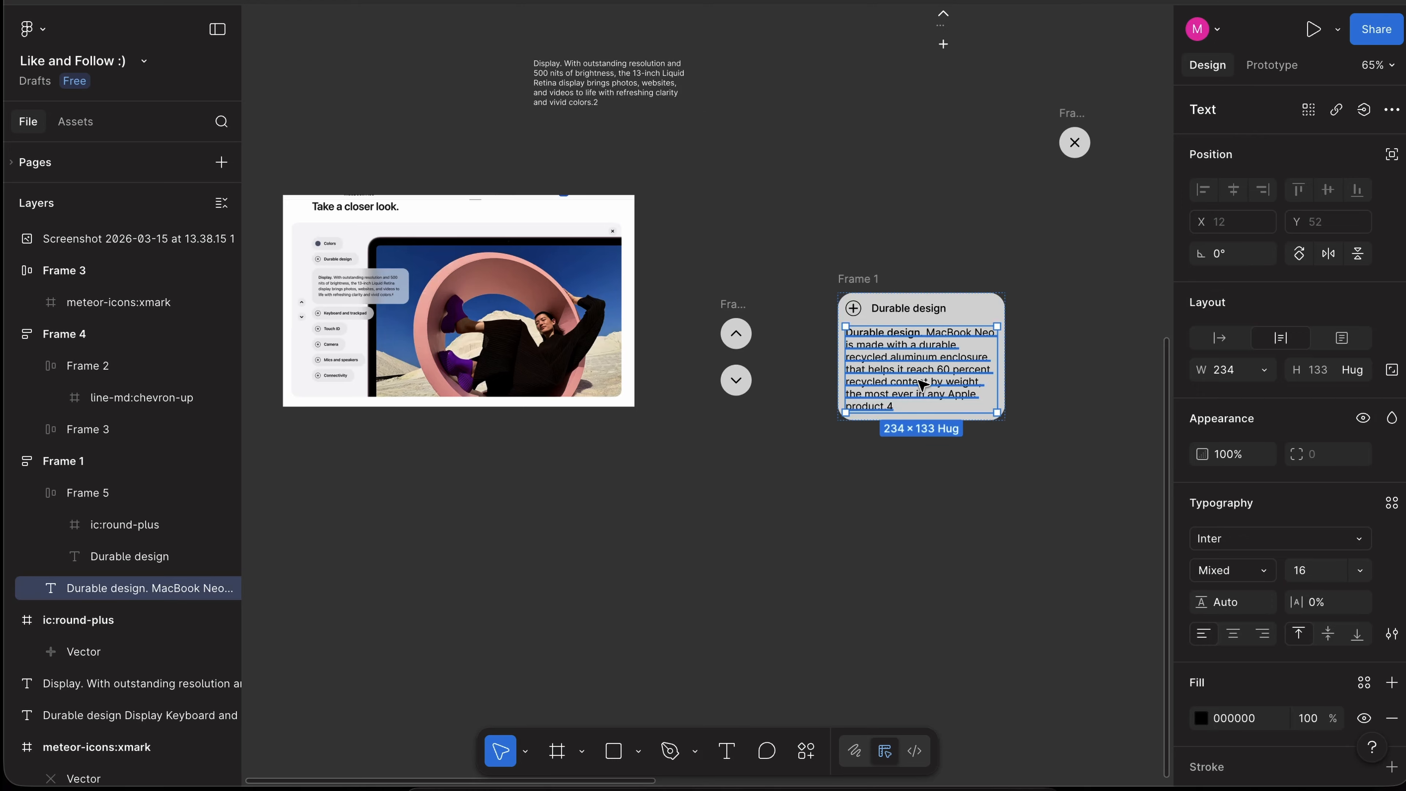
pyautogui.click(1242, 373)
pyautogui.press('Return')
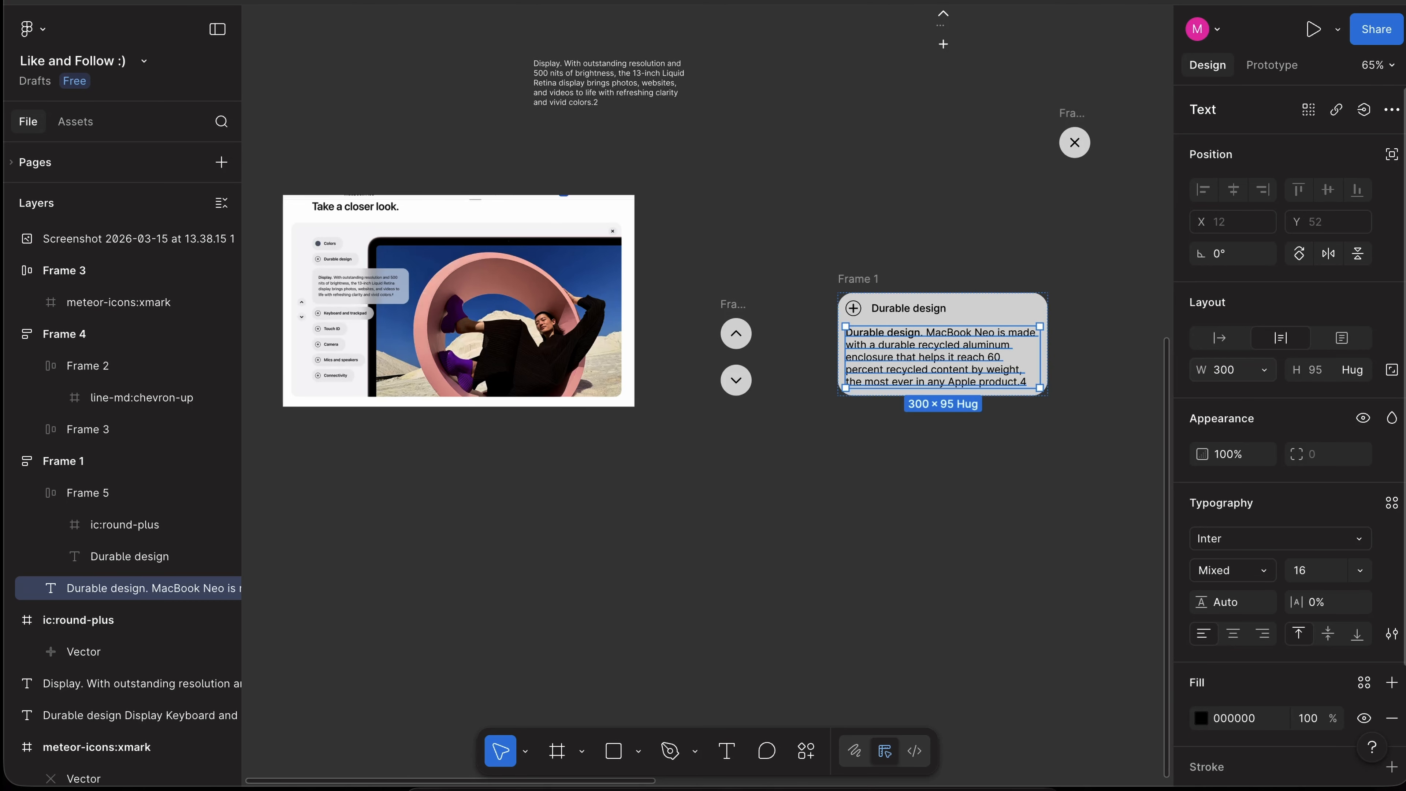
pyautogui.hscroll(-1, 939, 224)
pyautogui.scroll(1, 940, 224)
pyautogui.click(972, 464)
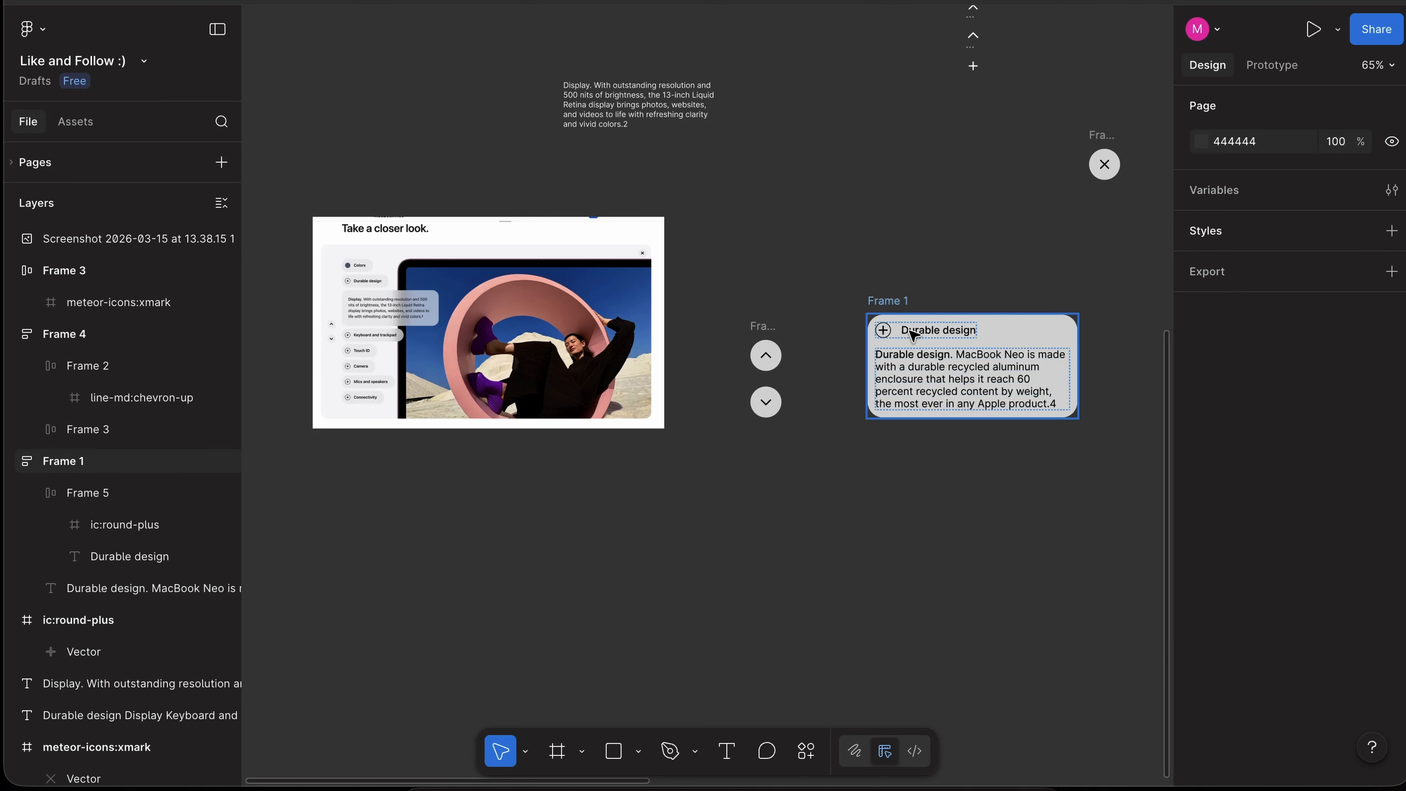
# Step: Hide the card's description paragraph so it collapses to the heading pill
pyautogui.moveTo(896, 302); pyautogui.dragTo(857, 314)
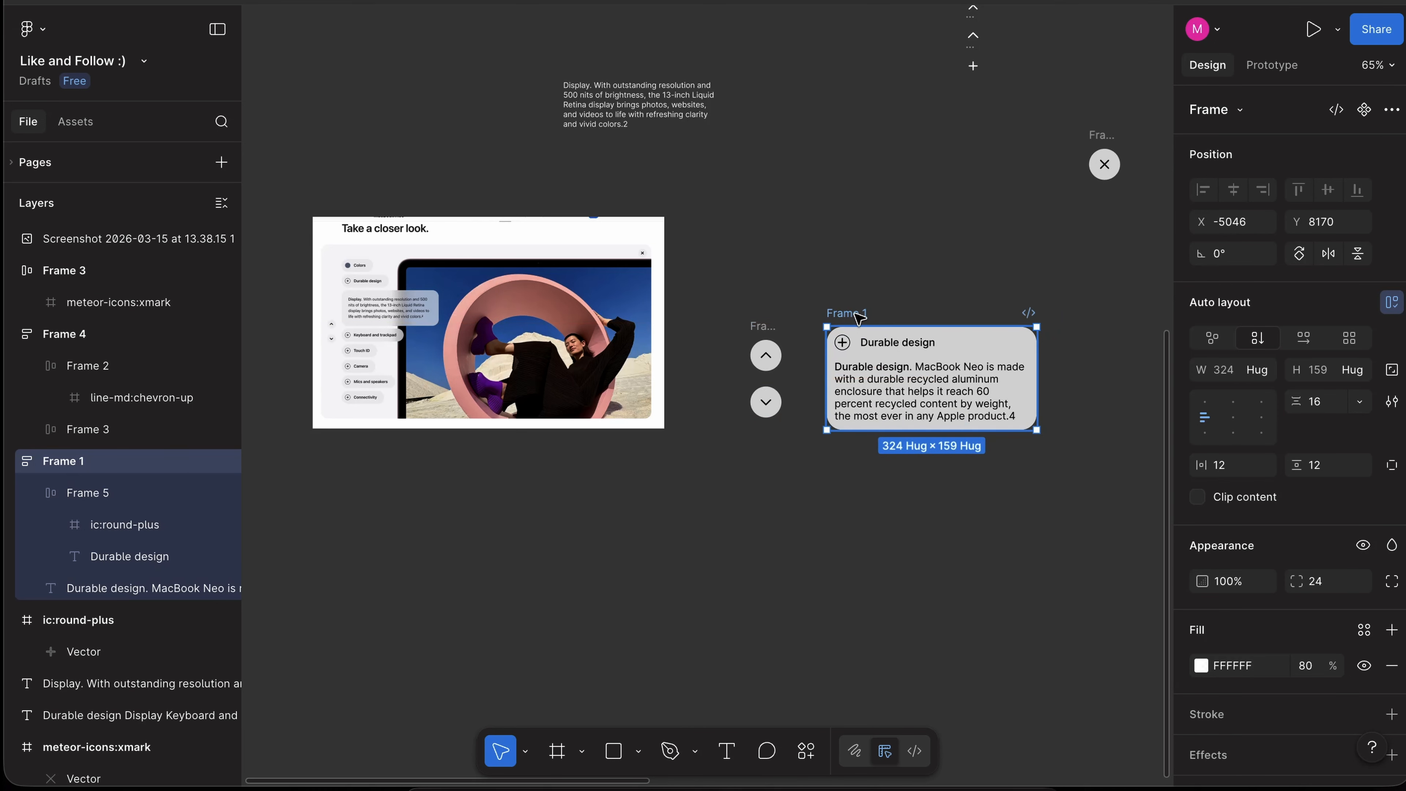
pyautogui.click(978, 399)
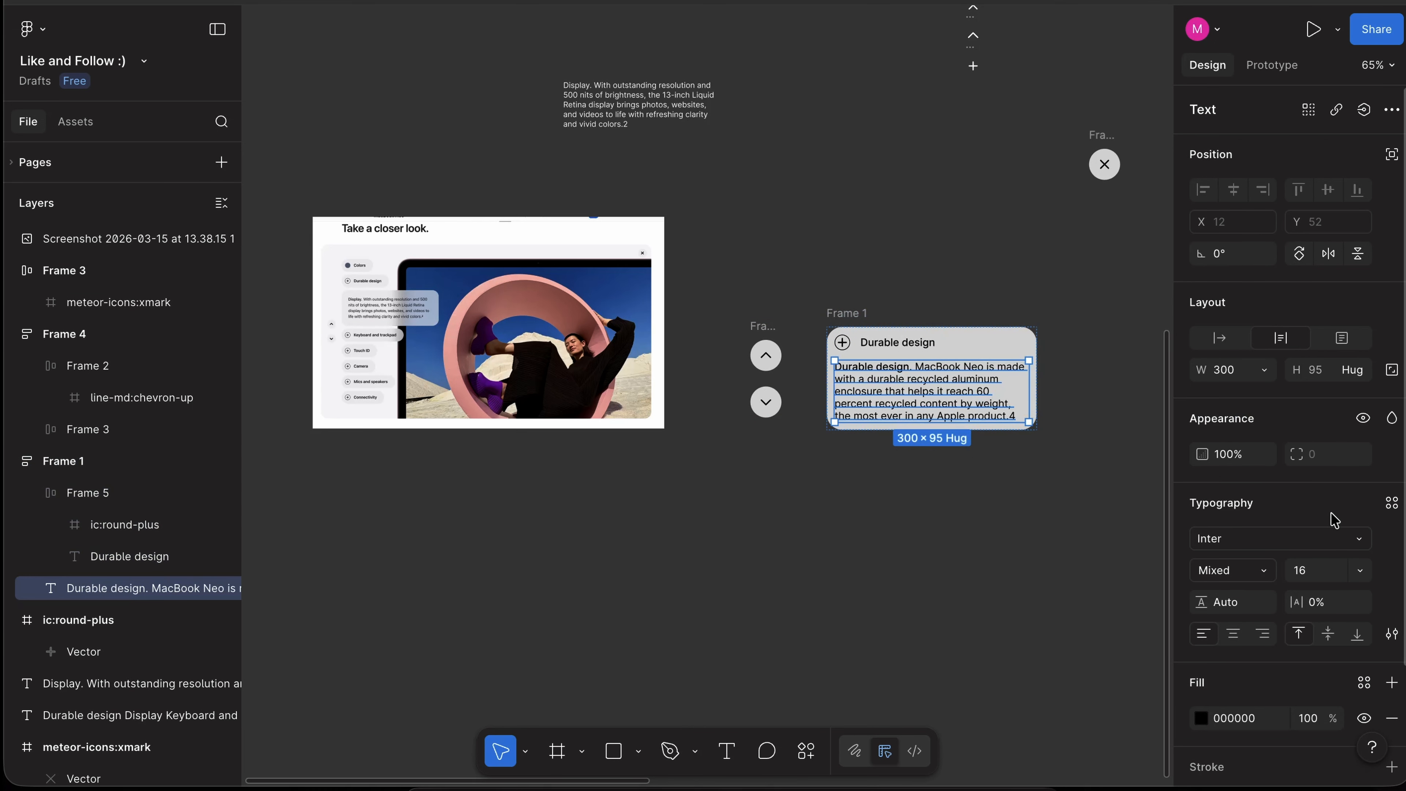
pyautogui.click(1364, 419)
pyautogui.click(970, 311)
# Step: Alt-drag the pill downward and repeat with Ctrl+D to stack several copies
pyautogui.click(852, 310)
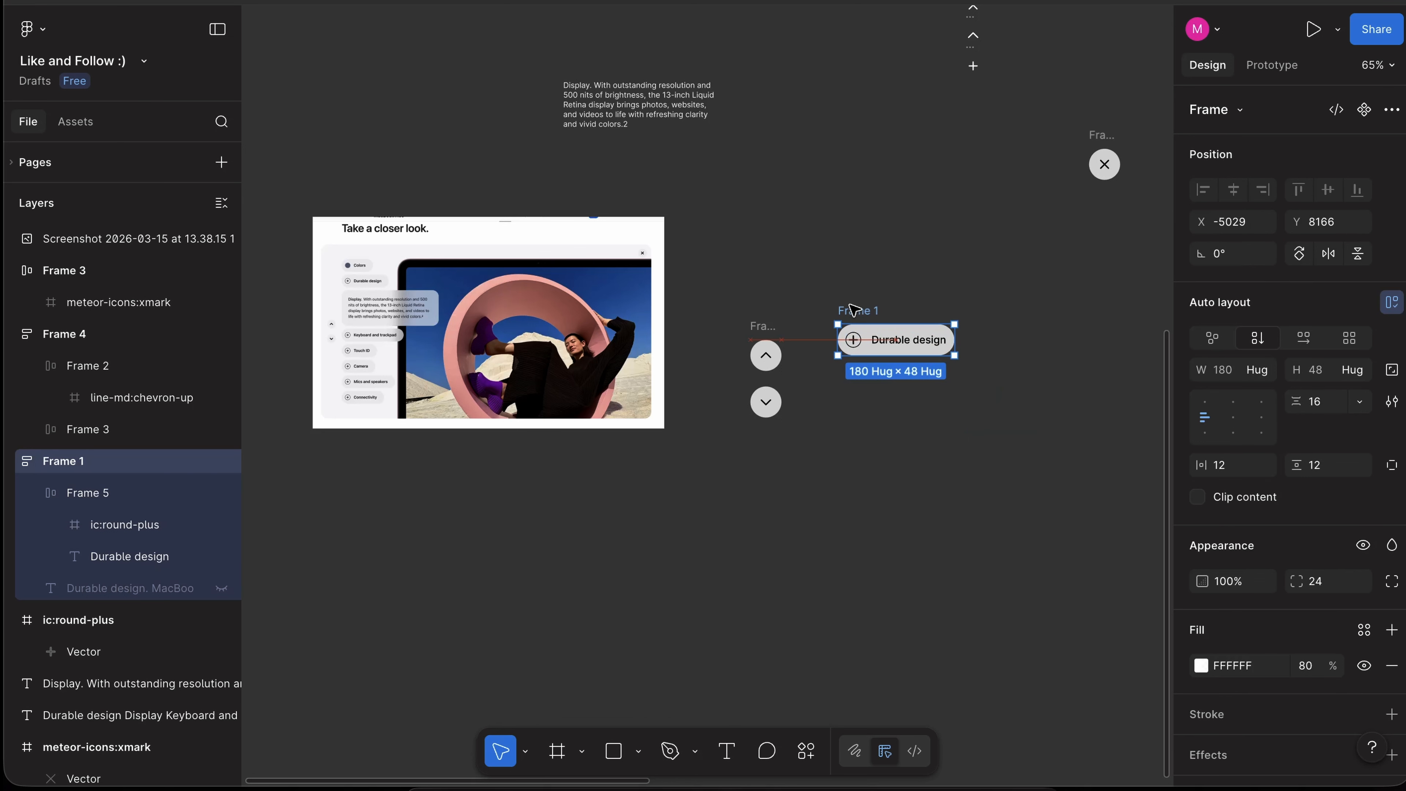
pyautogui.moveTo(852, 310); pyautogui.dragTo(853, 350)
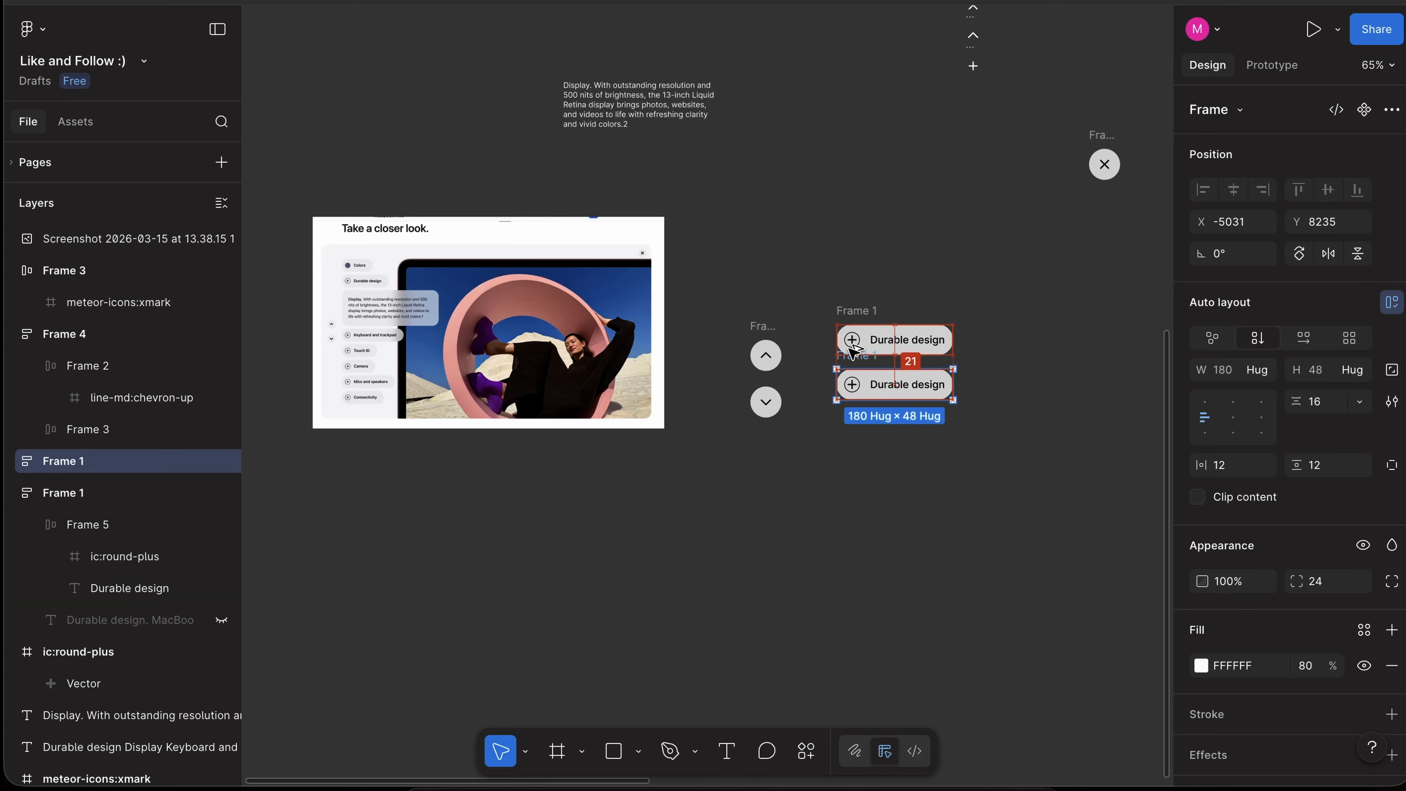
pyautogui.hotkey('ctrl', 'd')
pyautogui.hotkey('ctrl', 'd')
pyautogui.hotkey('ctrl', 'd')
pyautogui.hotkey('ctrl', 'd')
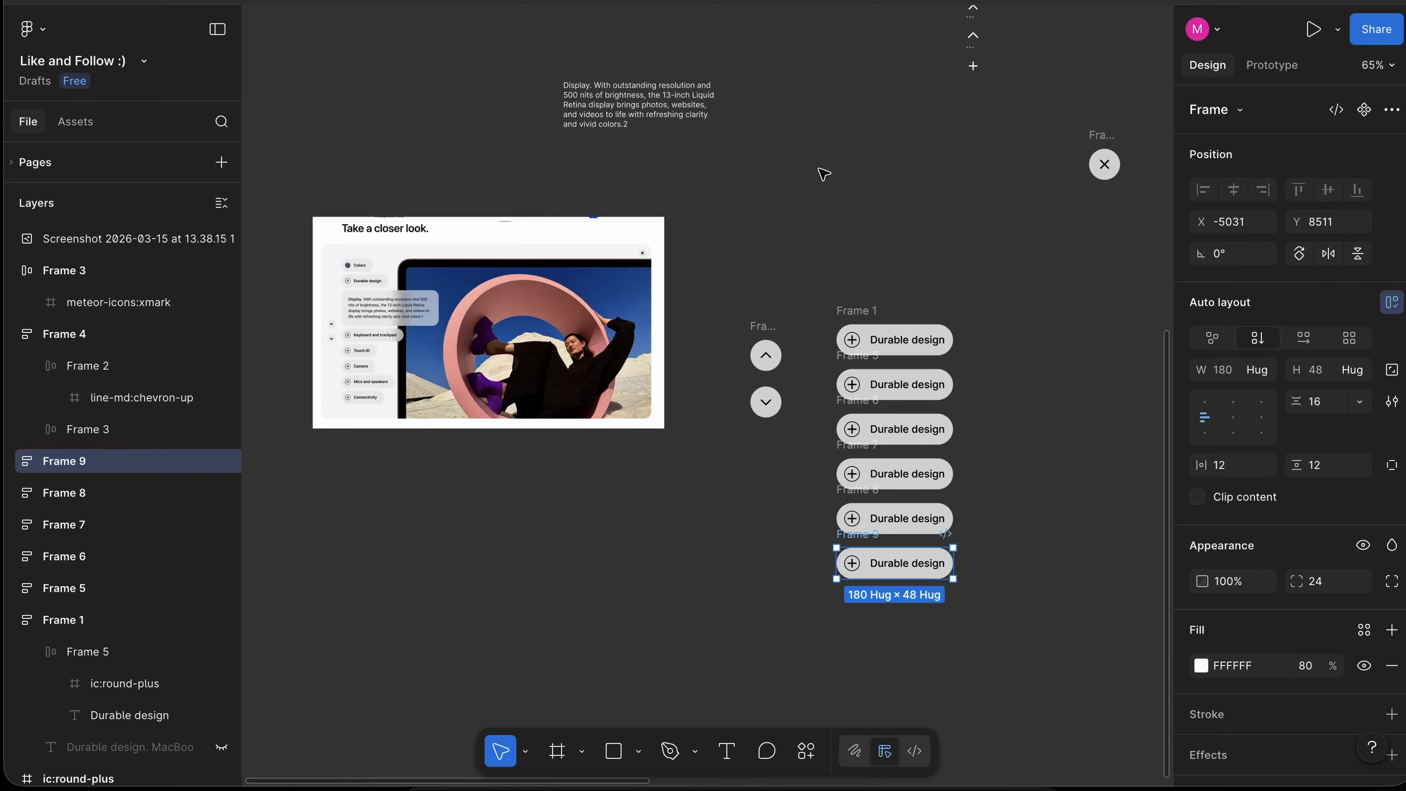
pyautogui.scroll(-3, 824, 174)
pyautogui.scroll(3, 822, 177)
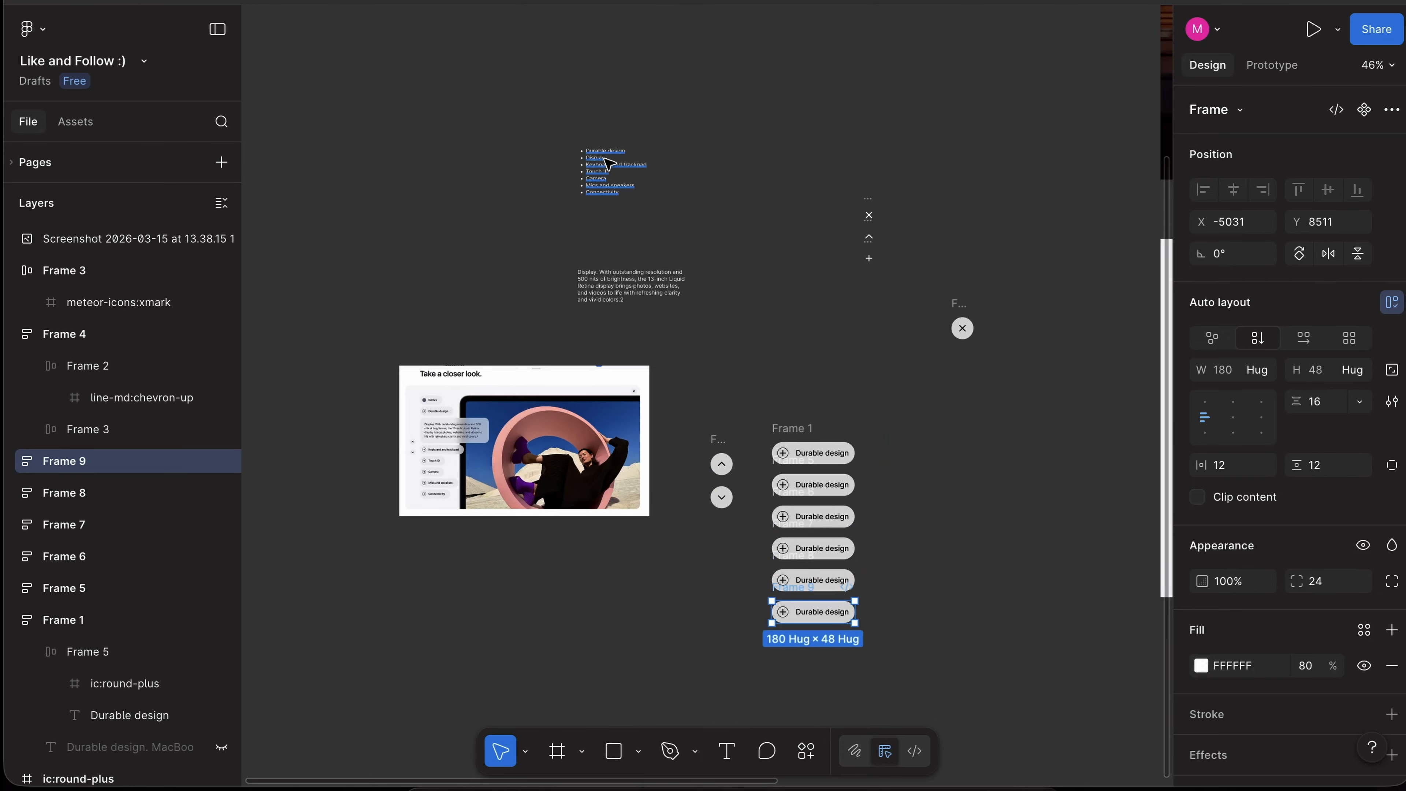
# Step: Paste names from the bullet list into pill labels, including 'Keyboard and trackpad' and 'Camera'
pyautogui.click(608, 164)
pyautogui.doubleClick(609, 164)
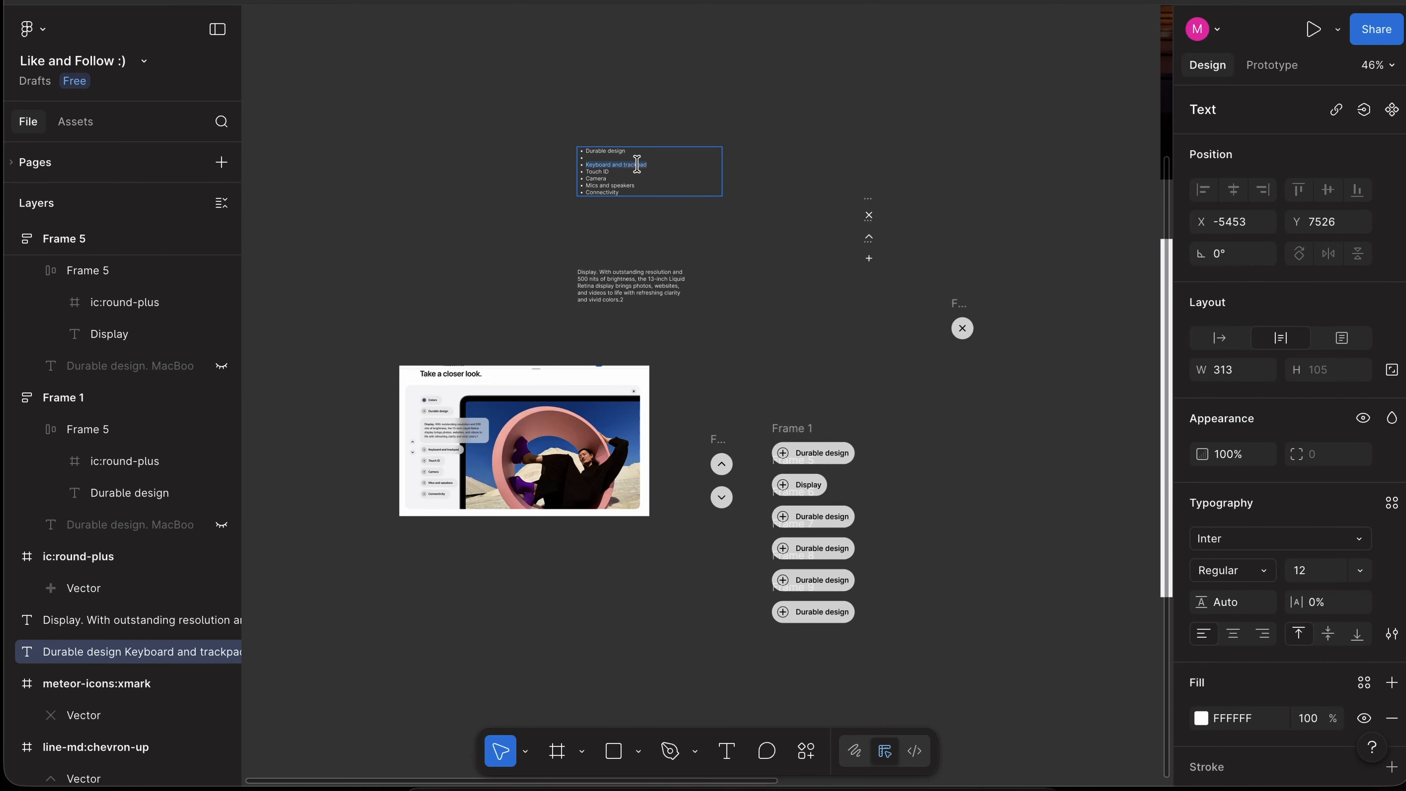
pyautogui.doubleClick(824, 515)
pyautogui.write('Keyboard and trackpad')
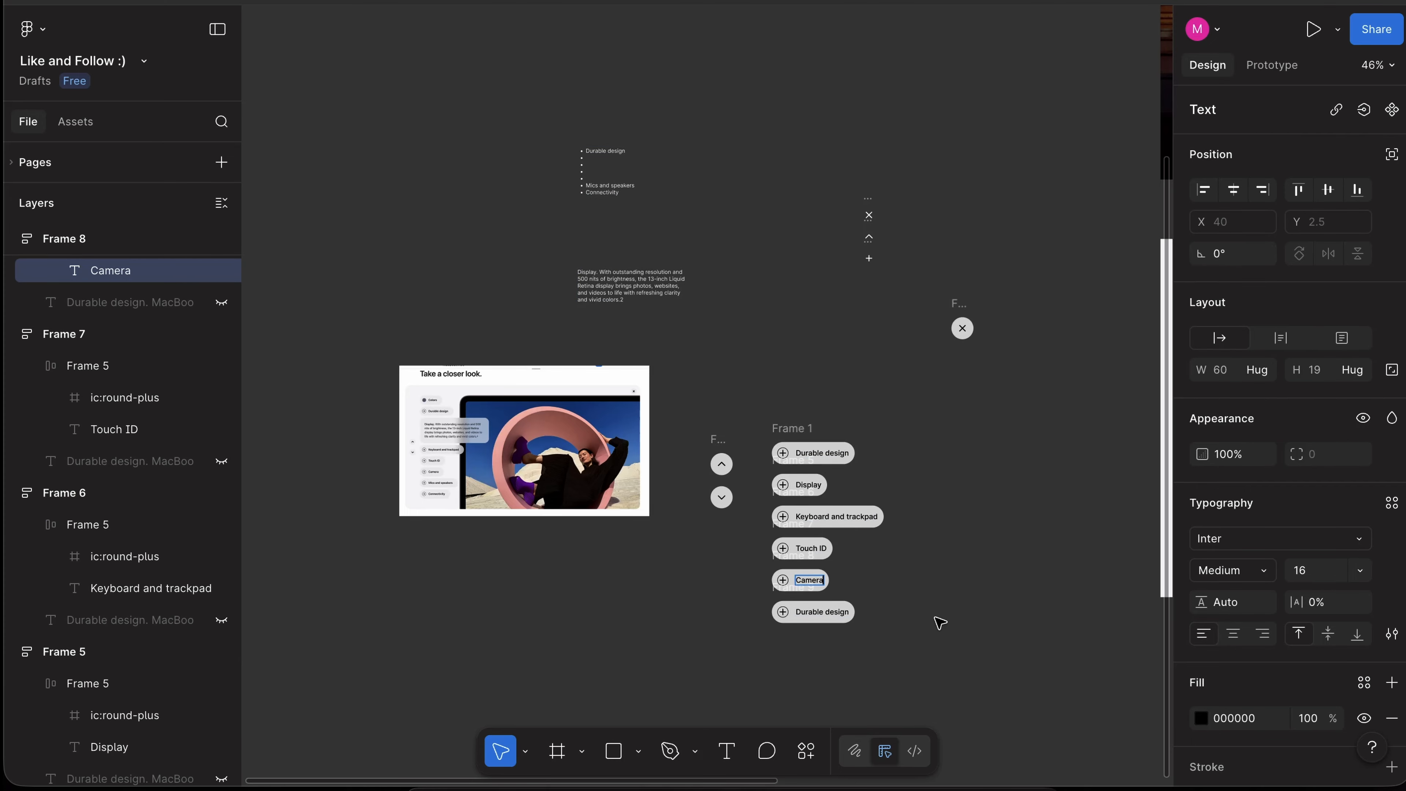
pyautogui.click(741, 631)
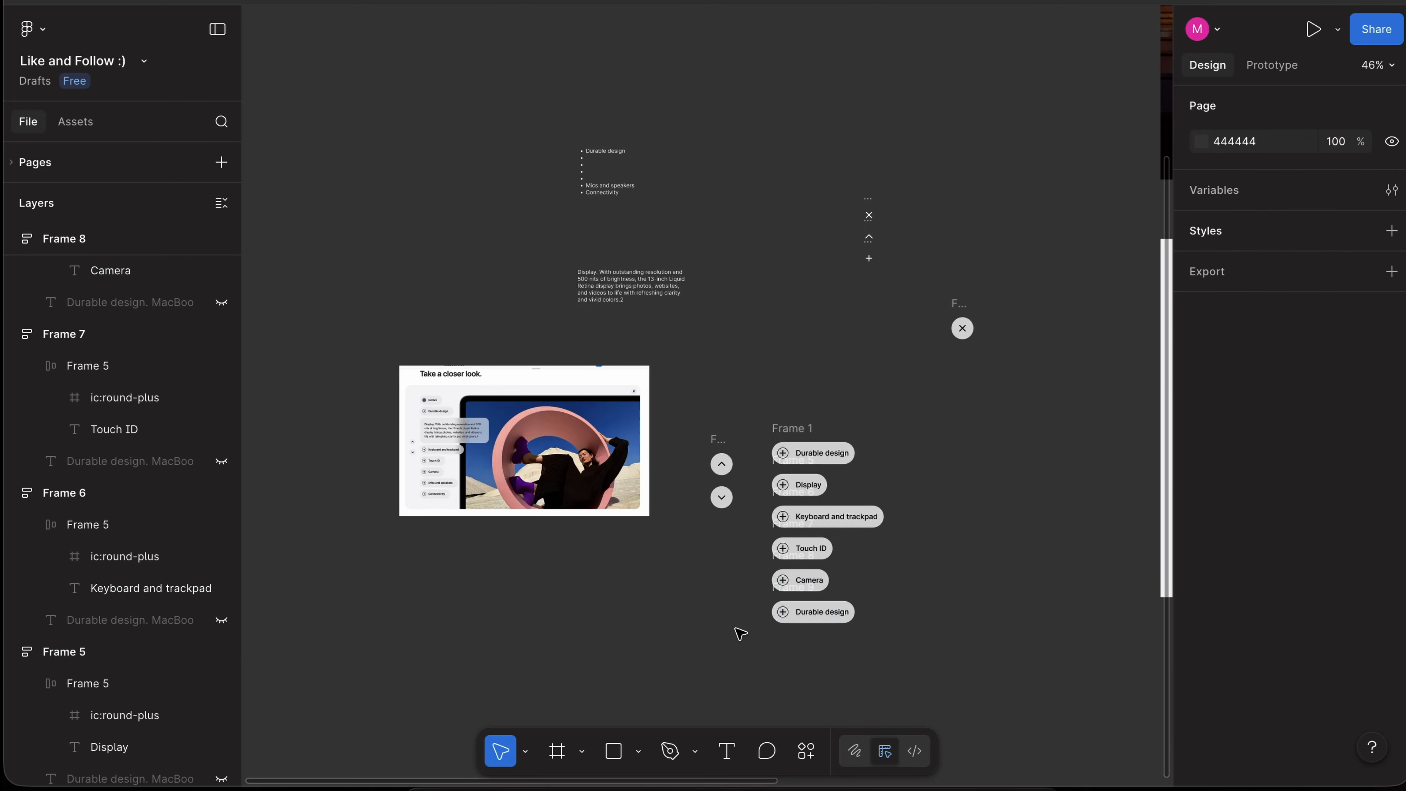
# Step: Relabel the bottom pills as 'Mics and speakers' and 'Connectivity'
pyautogui.click(791, 589)
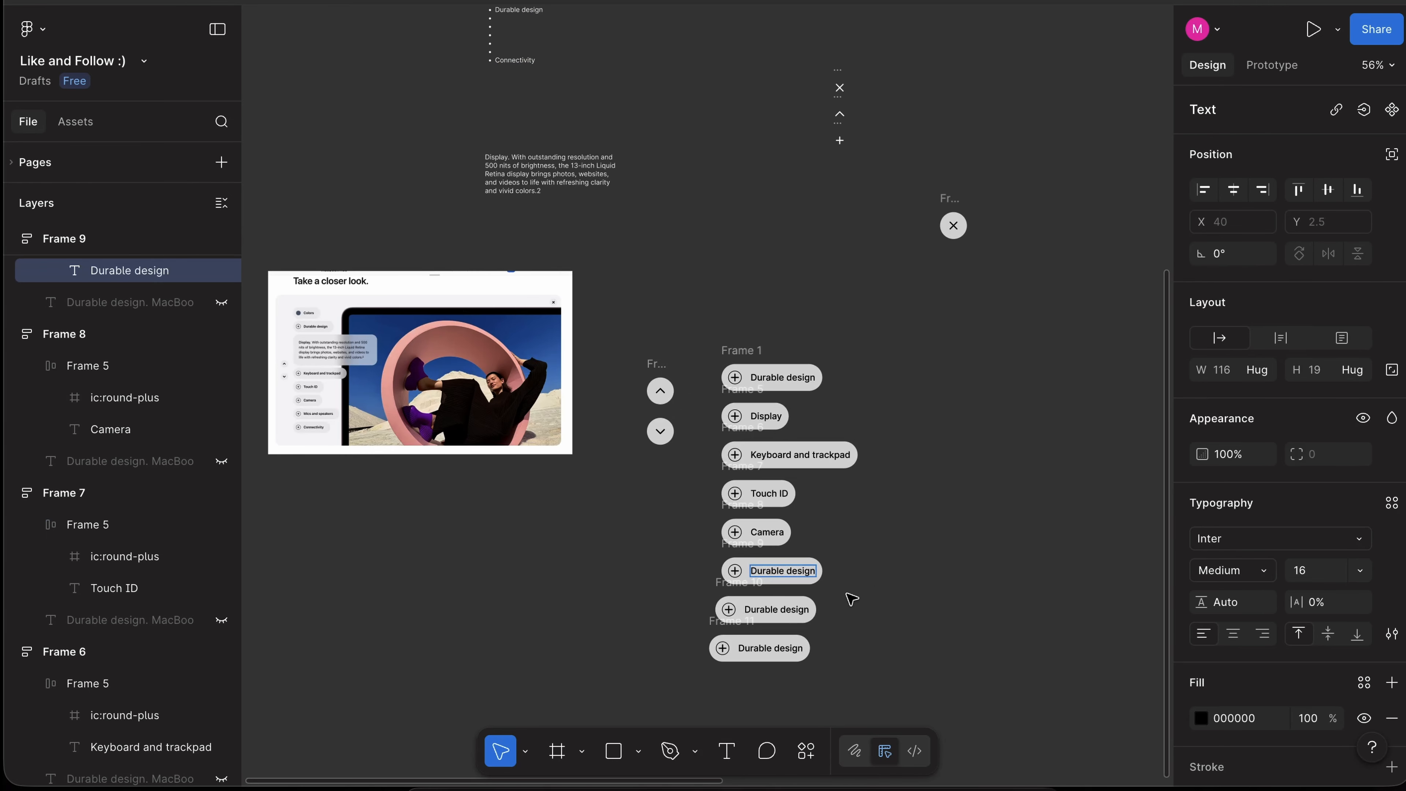
pyautogui.press('Escape')
pyautogui.press('super+a')
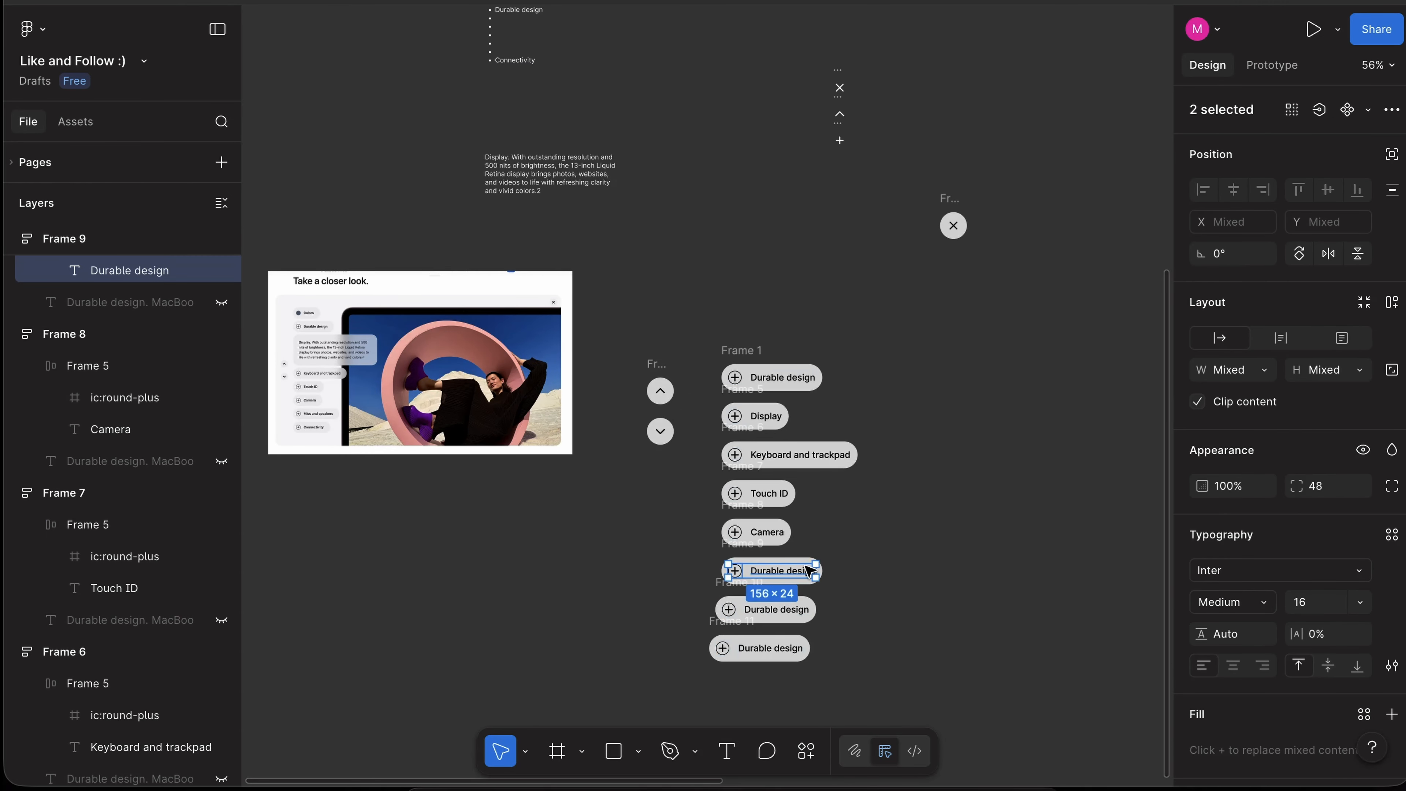
pyautogui.doubleClick(795, 576)
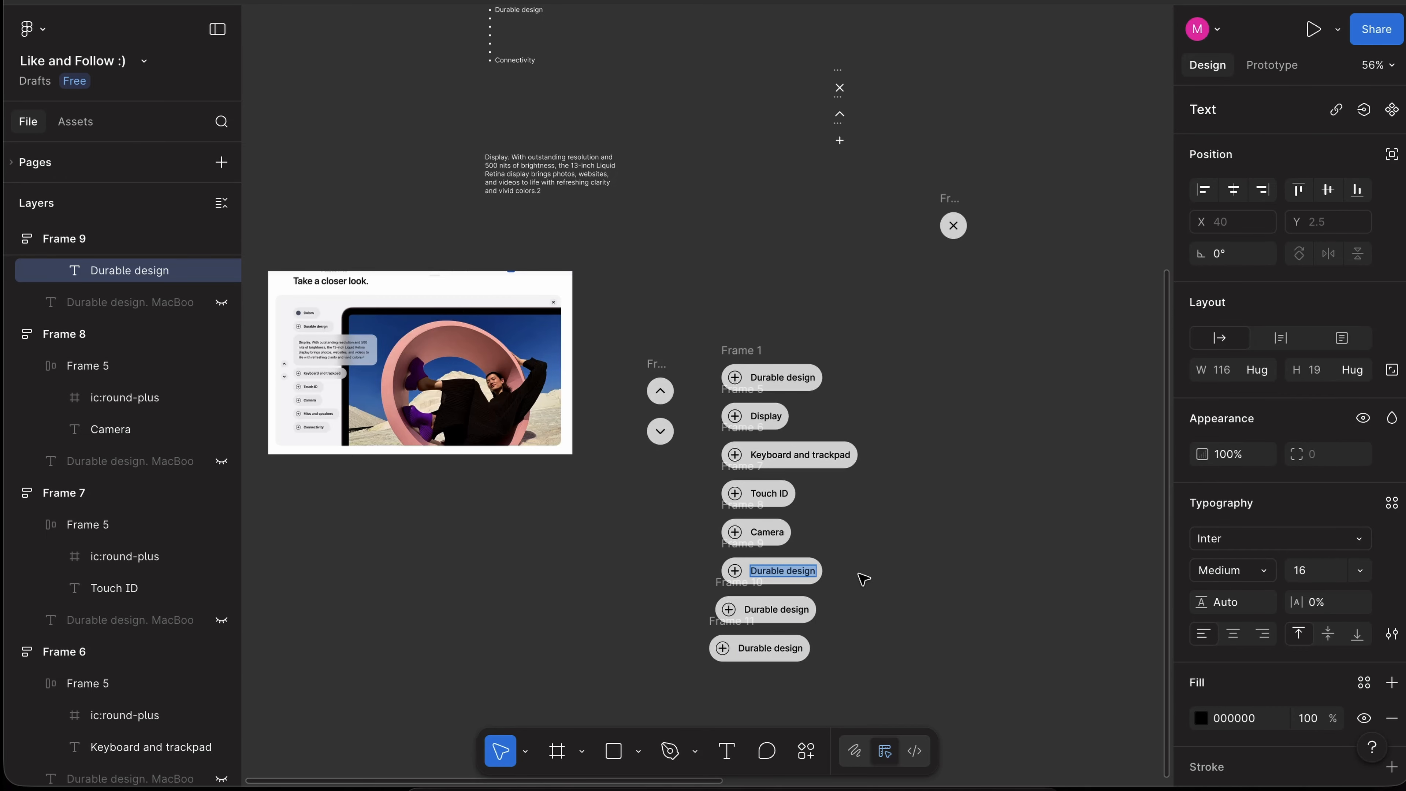
pyautogui.write('Mics and speakers')
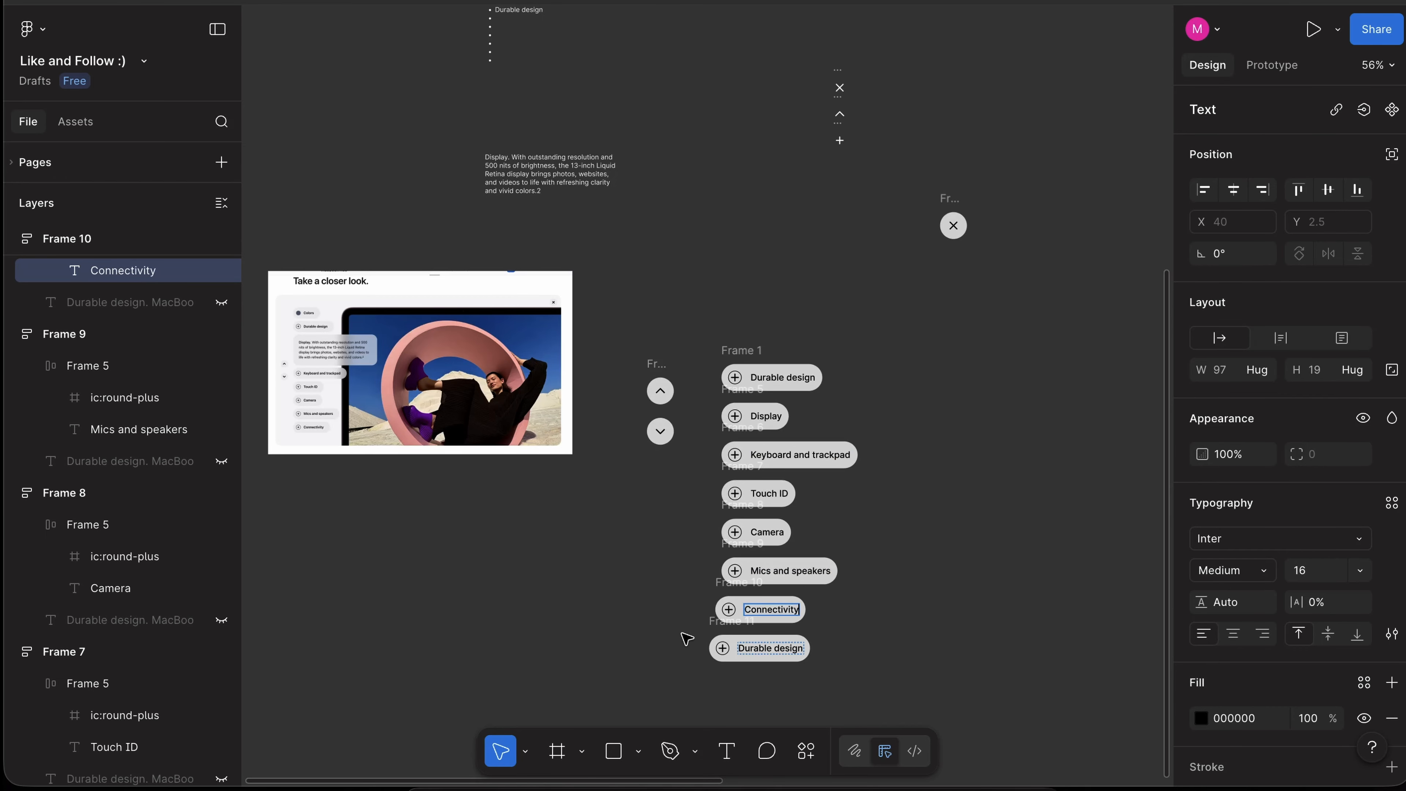
pyautogui.press('Escape')
# Step: Delete the leftover extra pill and select all seven pills
pyautogui.click(713, 628)
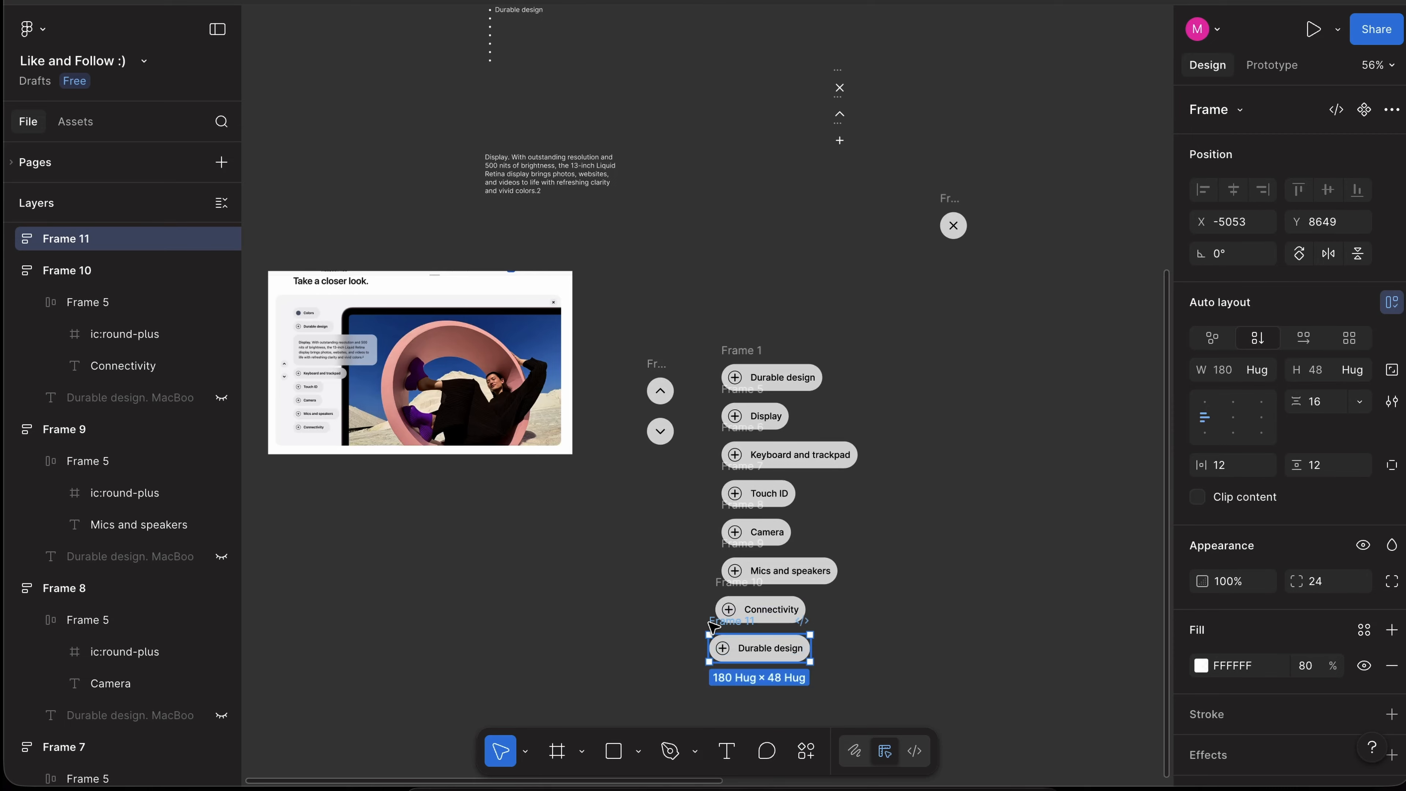
pyautogui.press('Delete')
pyautogui.scroll(-2, 715, 628)
pyautogui.moveTo(685, 253); pyautogui.dragTo(841, 584)
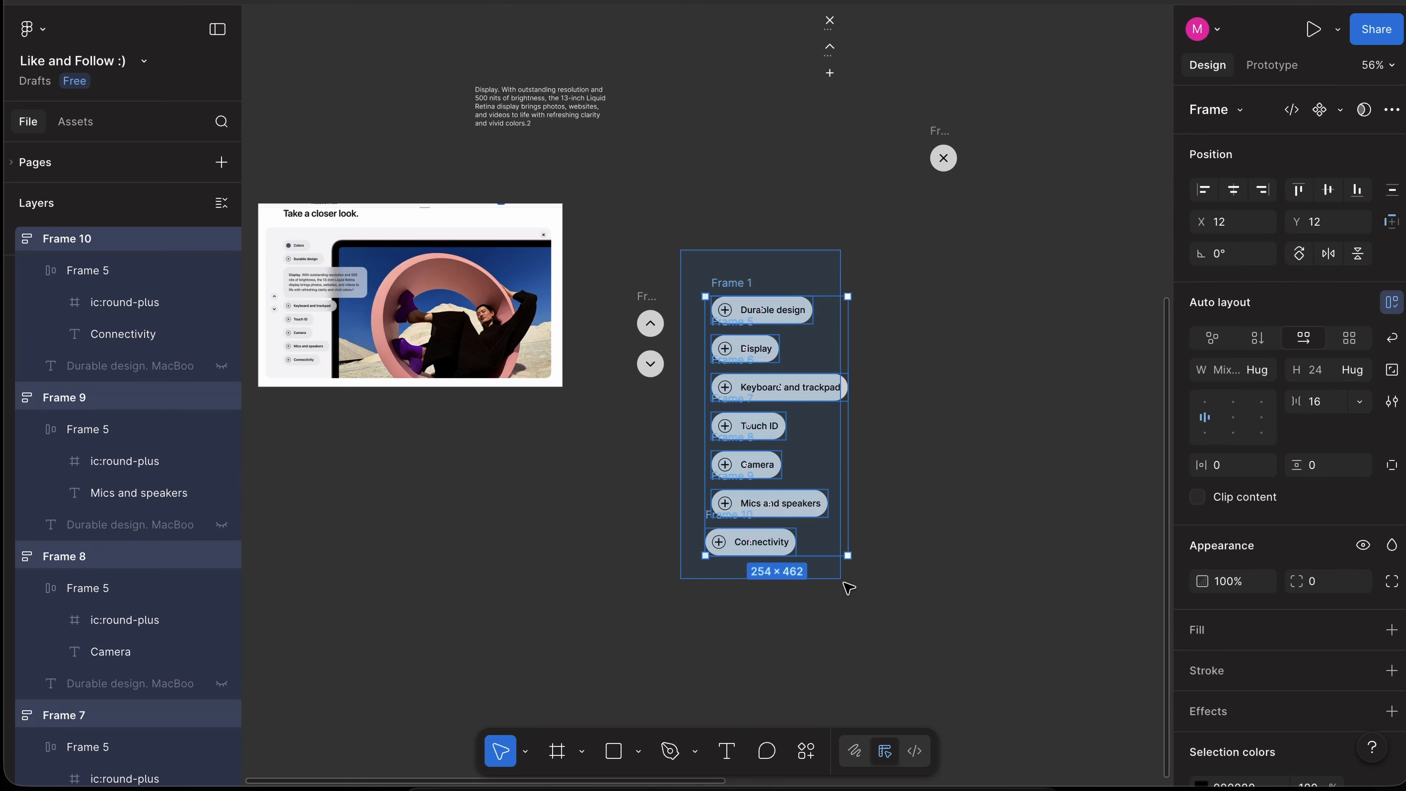
# Step: Wrap the seven pills in an auto-layout column with 24 spacing
pyautogui.hotkey('shift', 'a')
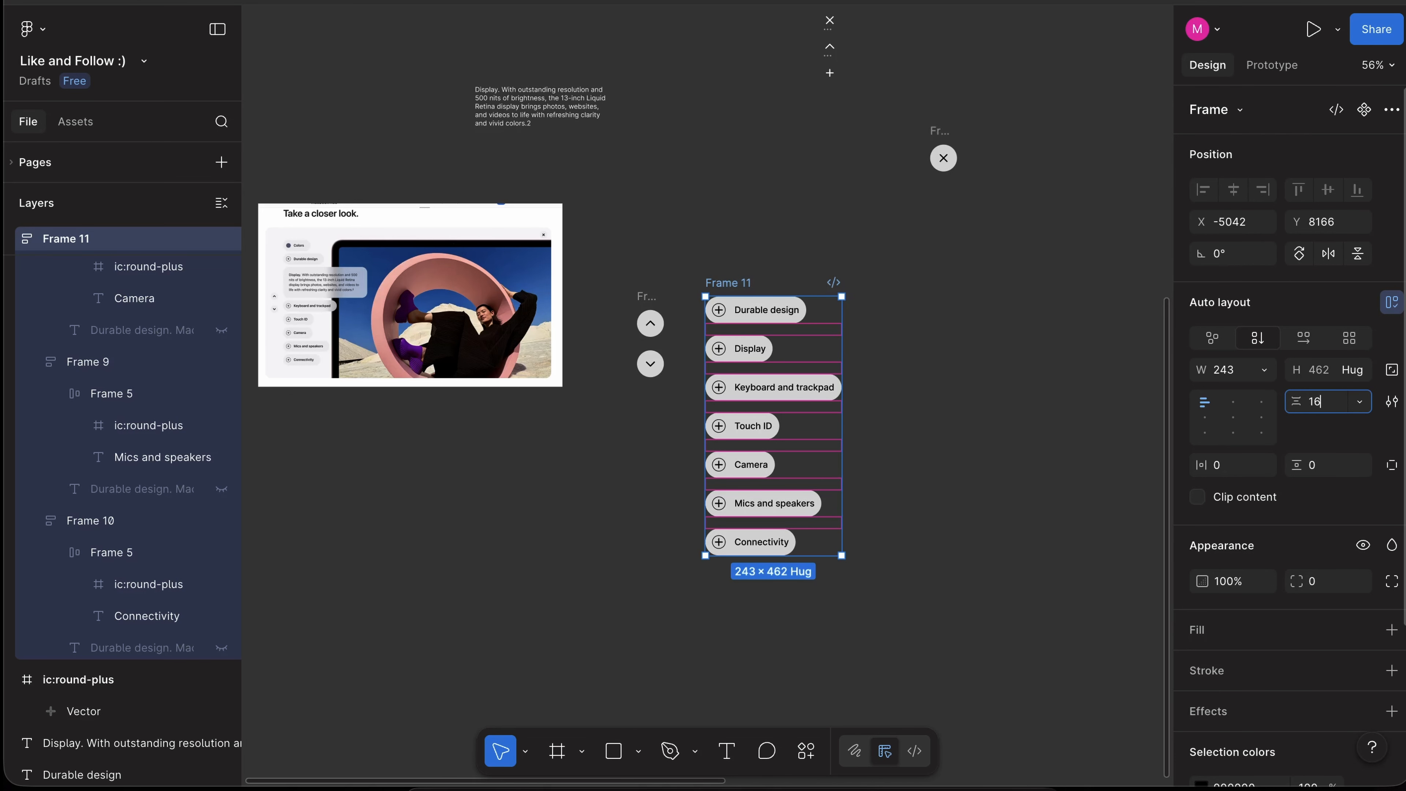
pyautogui.press('Return')
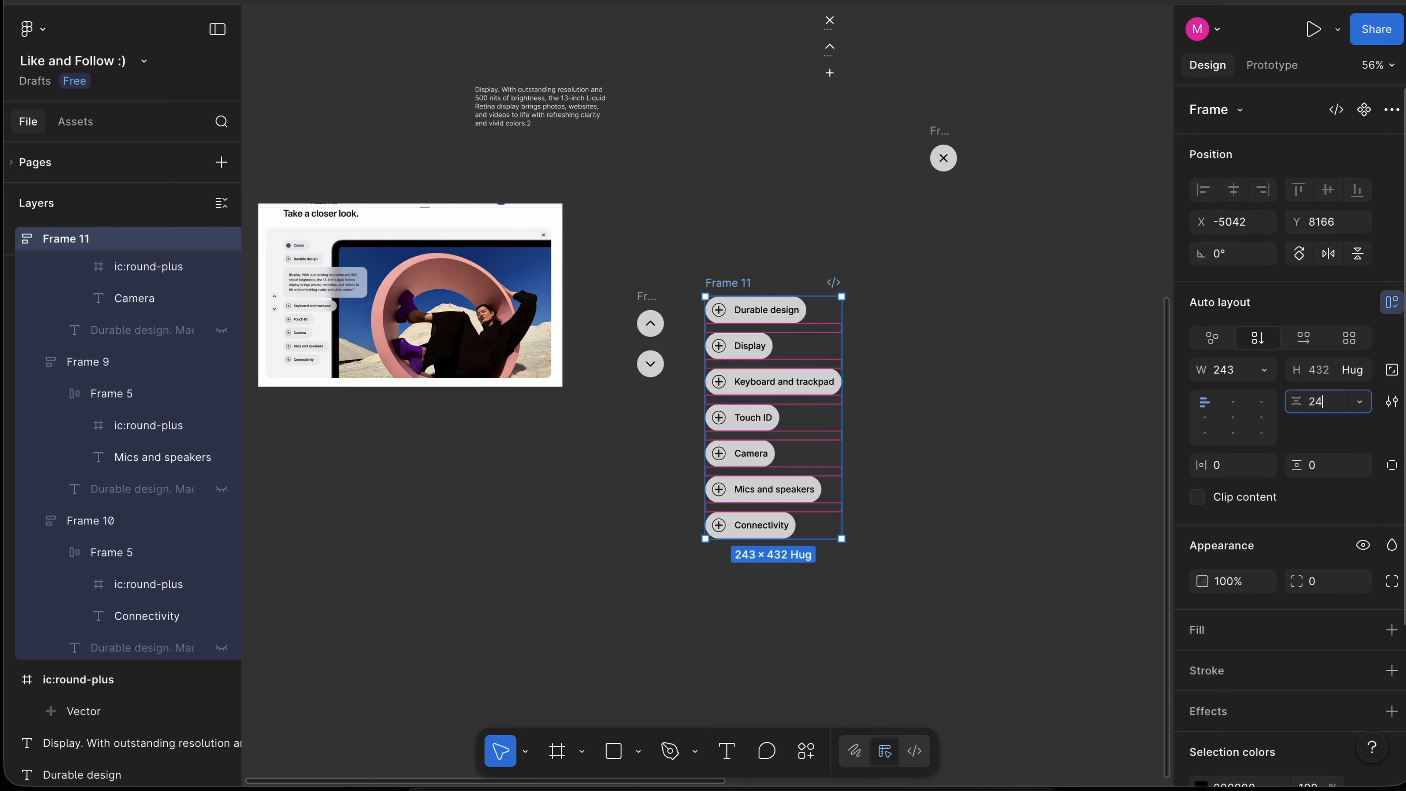
pyautogui.write('24')
pyautogui.press('Return')
# Step: Combine the pill column and arrow buttons in one auto-layout row with a 32 gap
pyautogui.moveTo(718, 281); pyautogui.dragTo(697, 204)
pyautogui.keyDown('shift'); pyautogui.click(642, 297); pyautogui.keyUp('shift')
pyautogui.hotkey('shift', 'a')
pyautogui.moveTo(769, 282); pyautogui.dragTo(767, 357)
pyautogui.click(673, 430)
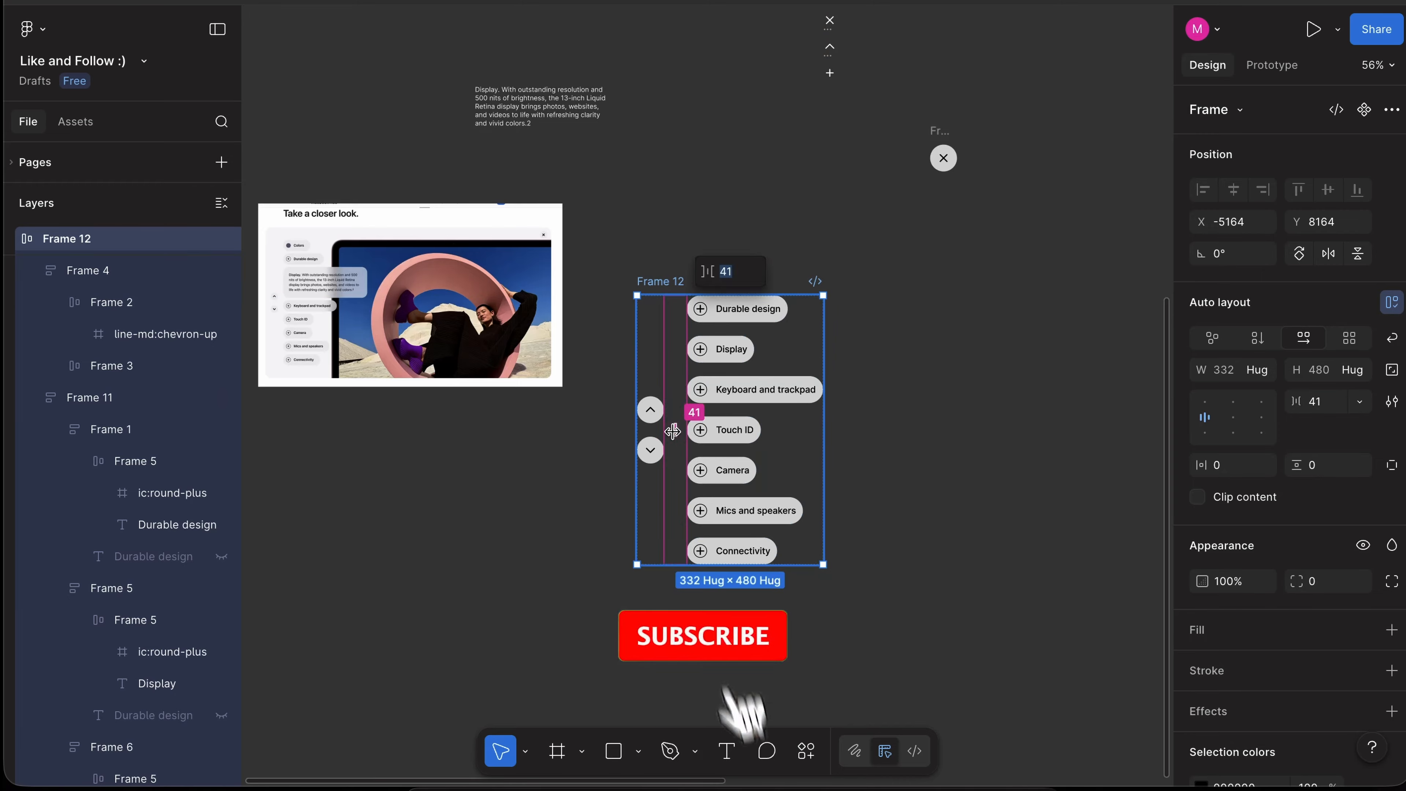
pyautogui.write('32')
pyautogui.press('Return')
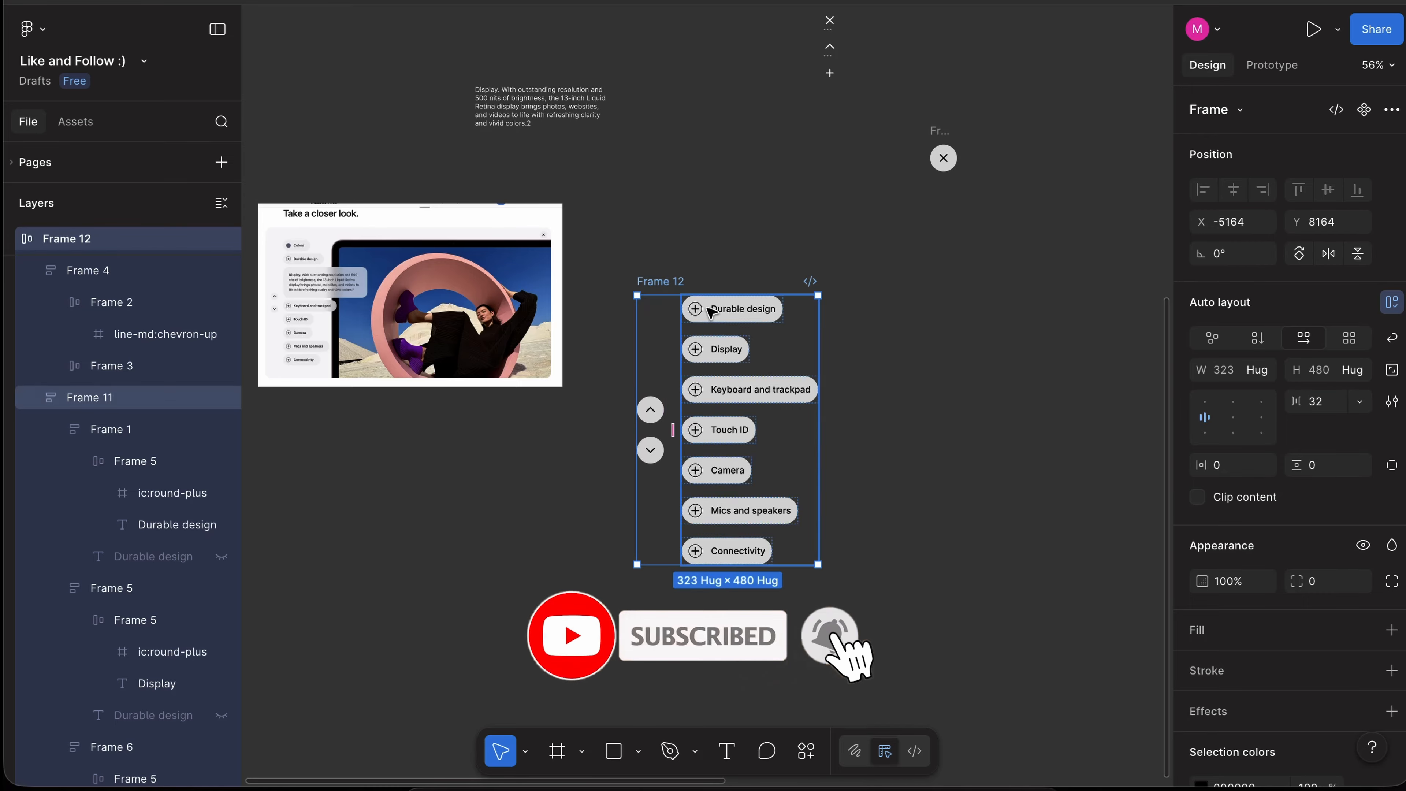
pyautogui.click(715, 249)
pyautogui.scroll(-4, 716, 249)
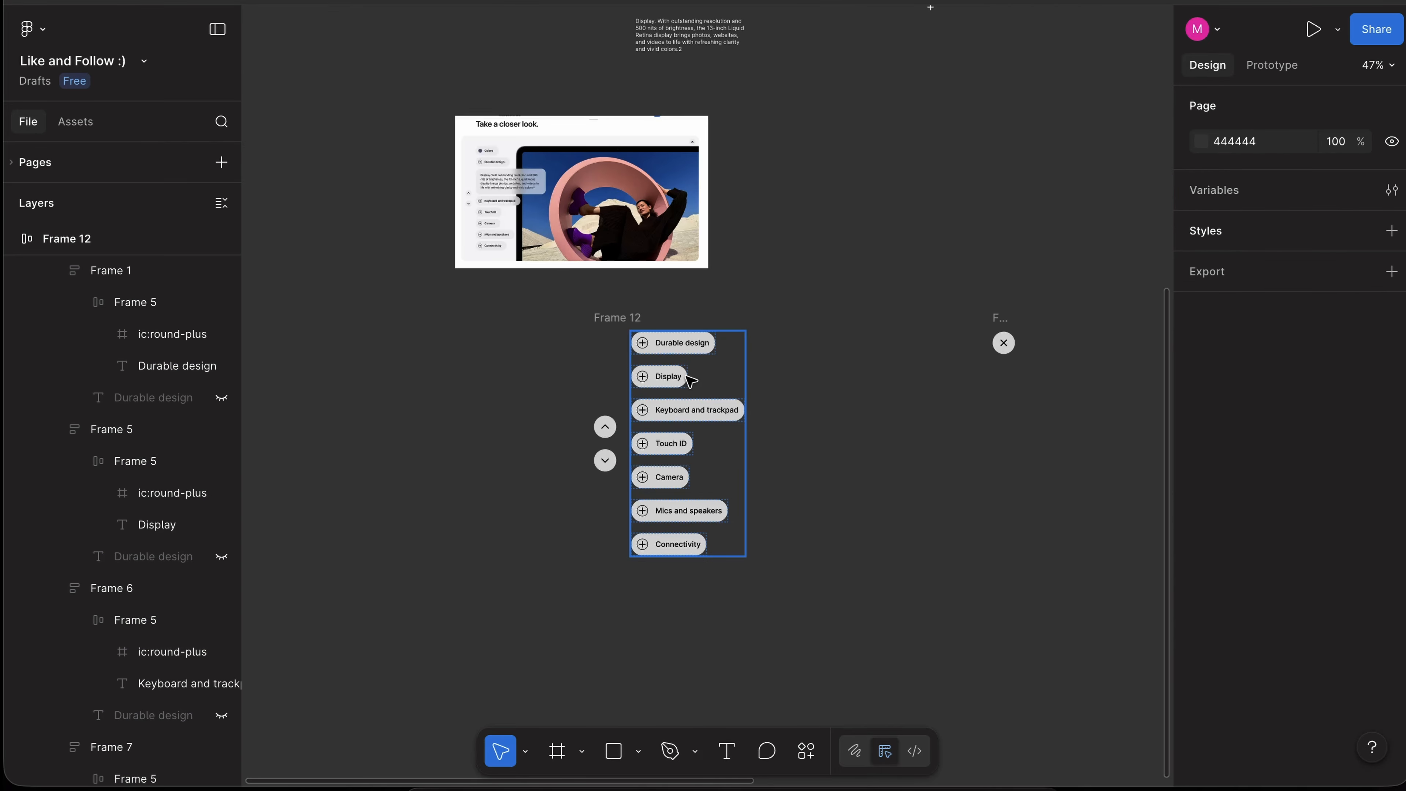
# Step: Unhide the Durable design pill's description paragraph
pyautogui.scroll(5, 691, 380)
pyautogui.click(564, 289)
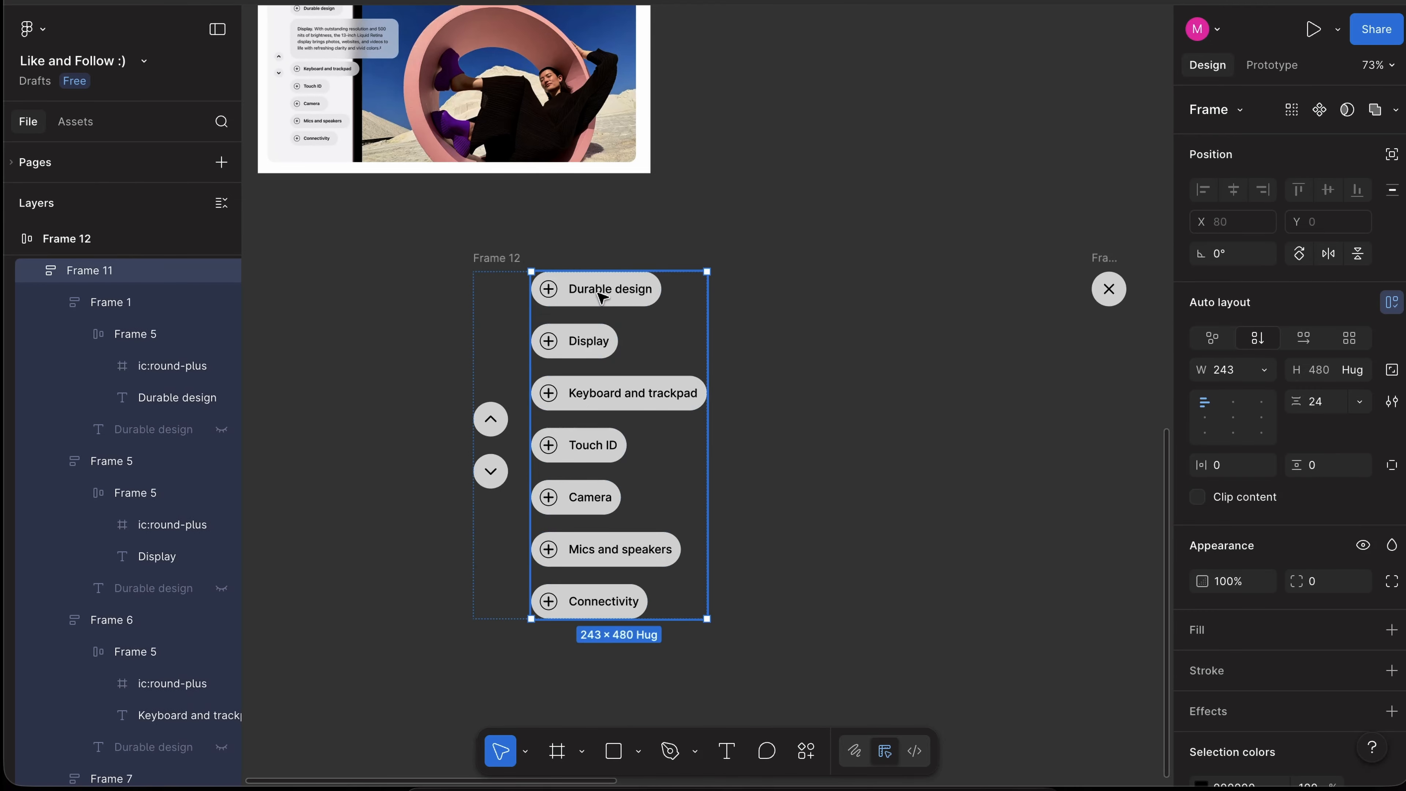
pyautogui.click(603, 297)
pyautogui.click(222, 429)
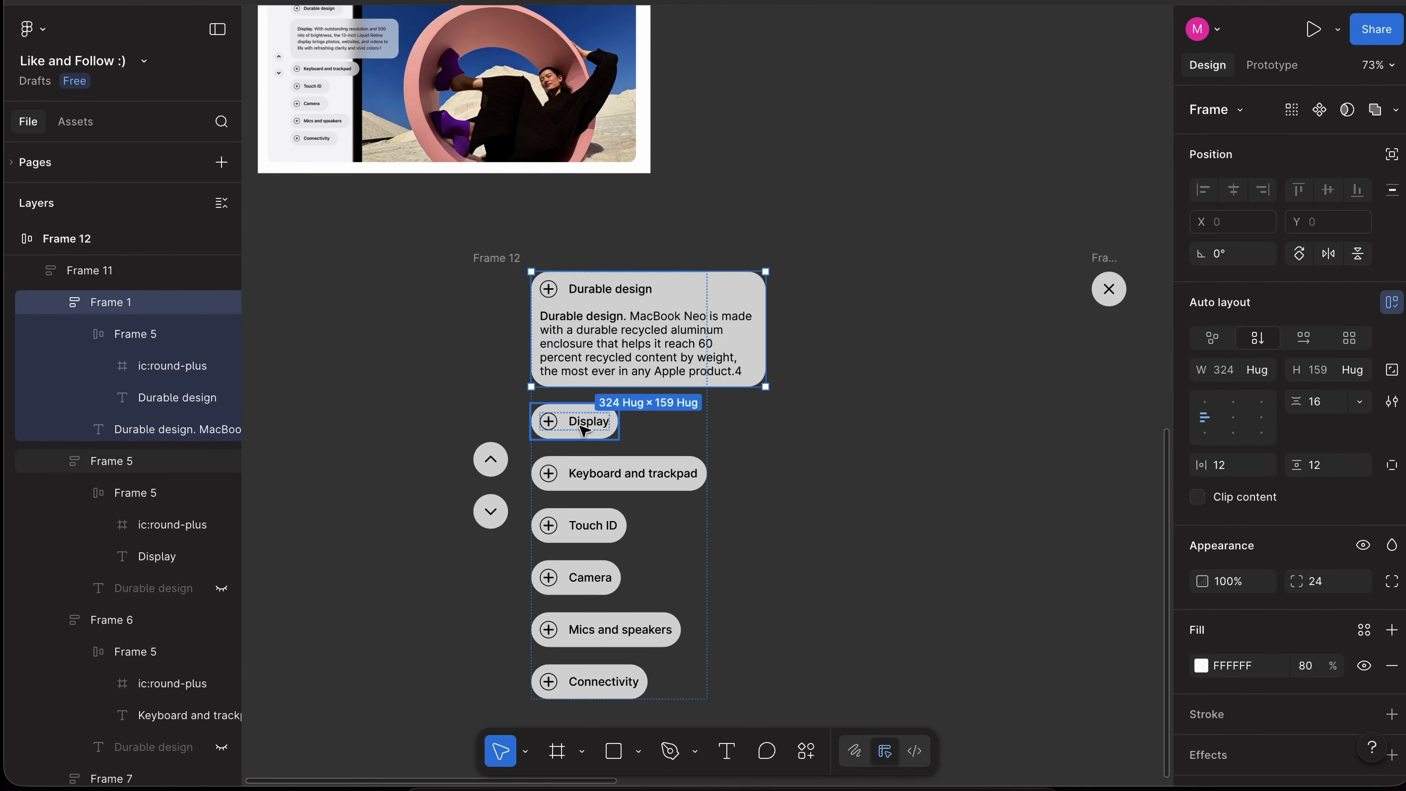
# Step: Unhide the Display pill's description and select the reference Display paragraph to copy
pyautogui.click(219, 461)
pyautogui.click(221, 588)
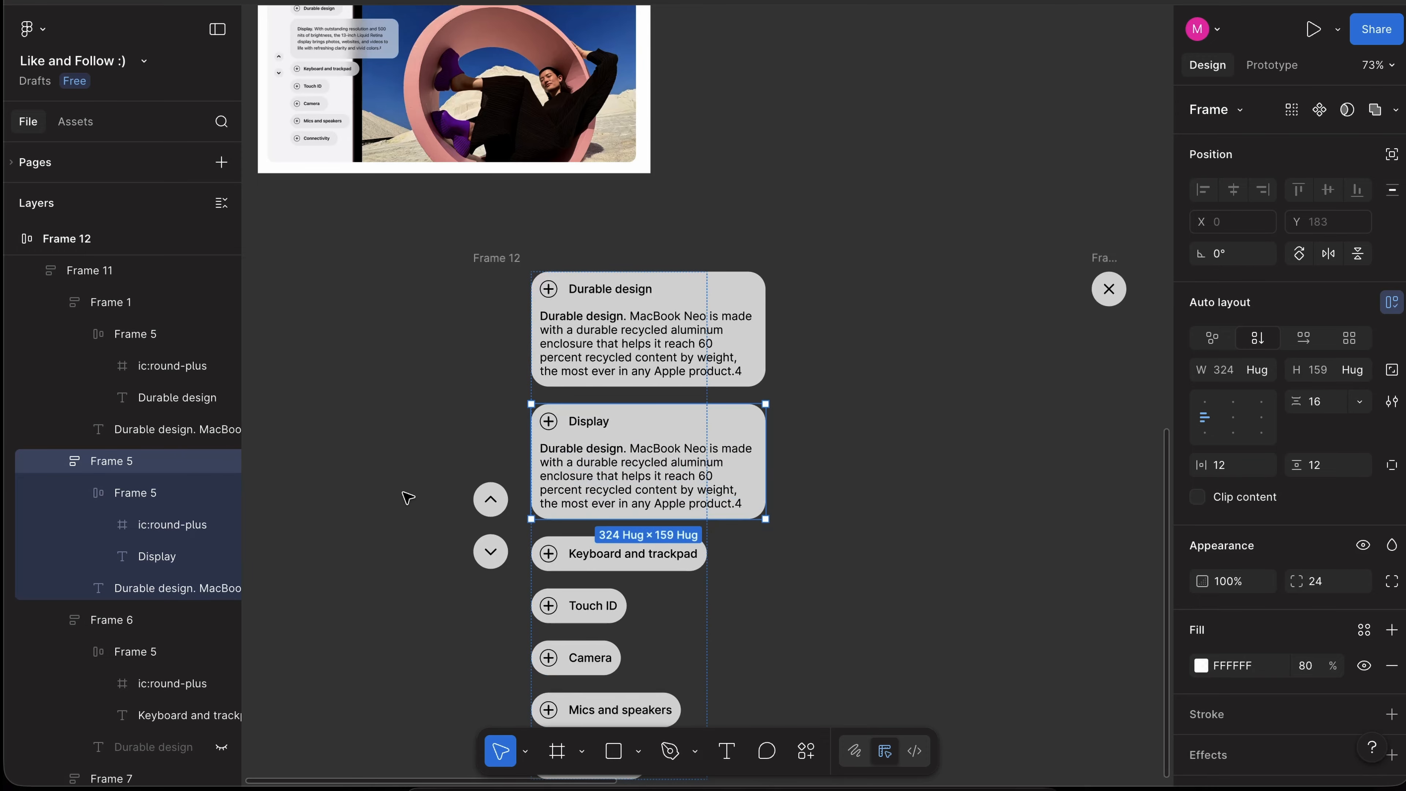
pyautogui.scroll(-3, 402, 497)
pyautogui.scroll(3, 404, 497)
pyautogui.scroll(-3, 471, 308)
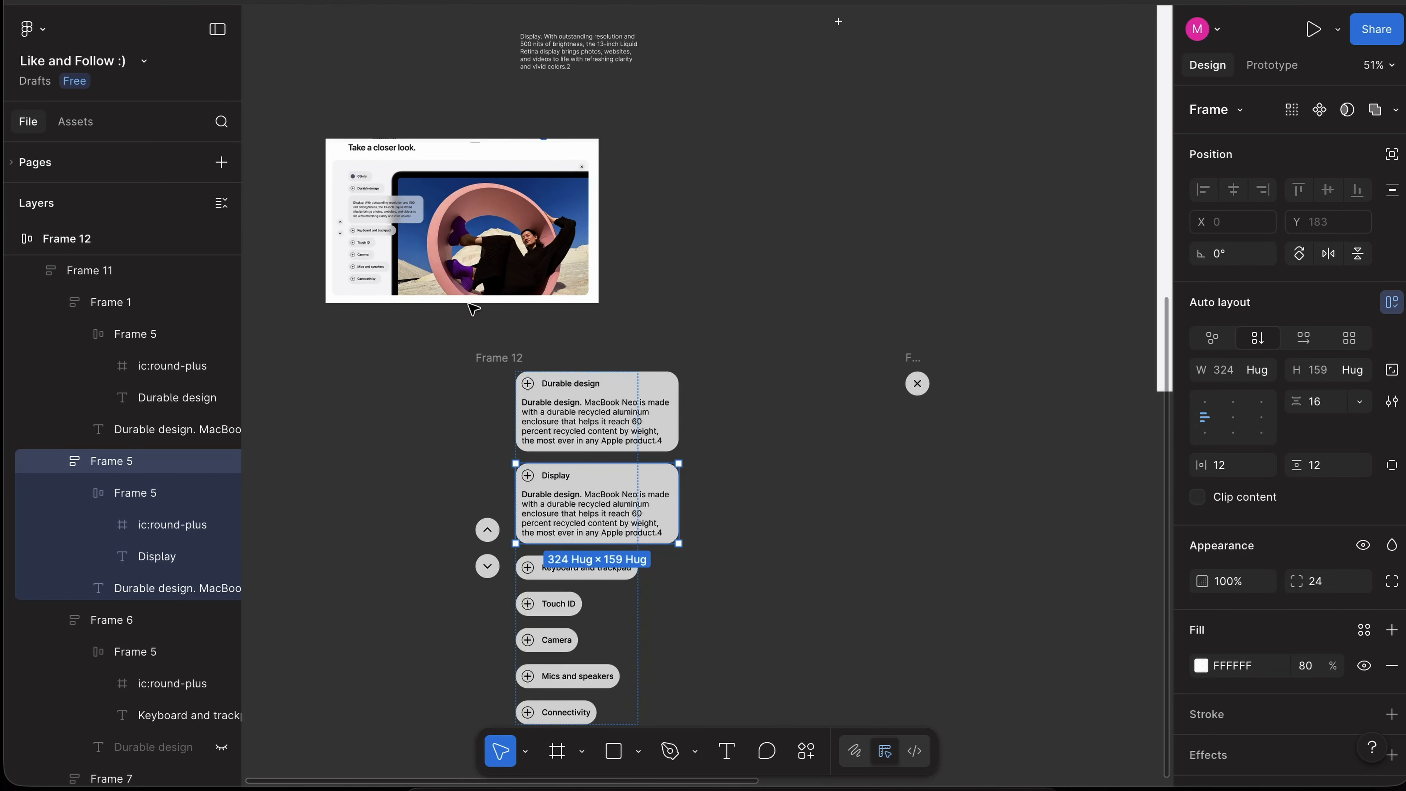
pyautogui.scroll(6, 323, 160)
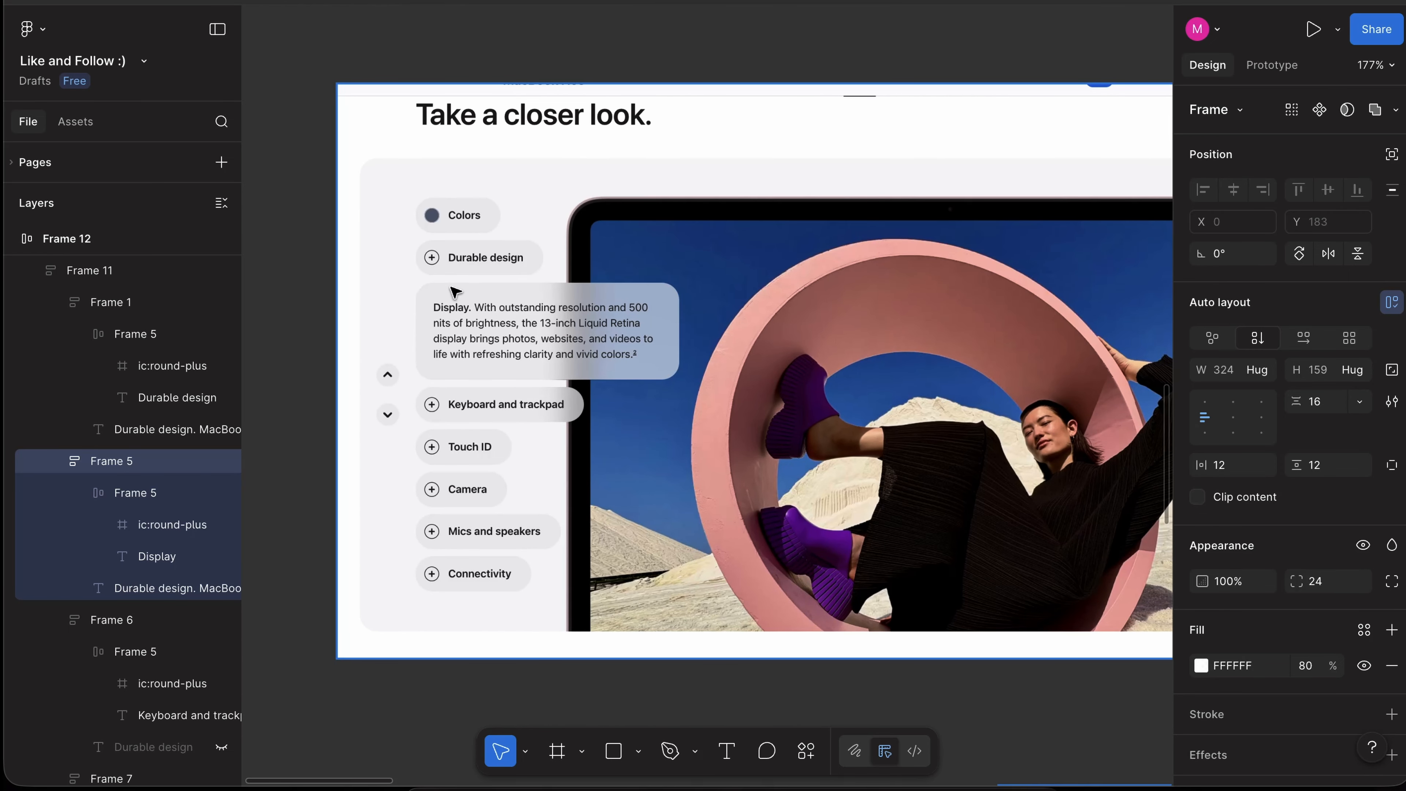
pyautogui.scroll(-5, 559, 355)
pyautogui.scroll(-4, 559, 355)
pyautogui.scroll(-3, 559, 356)
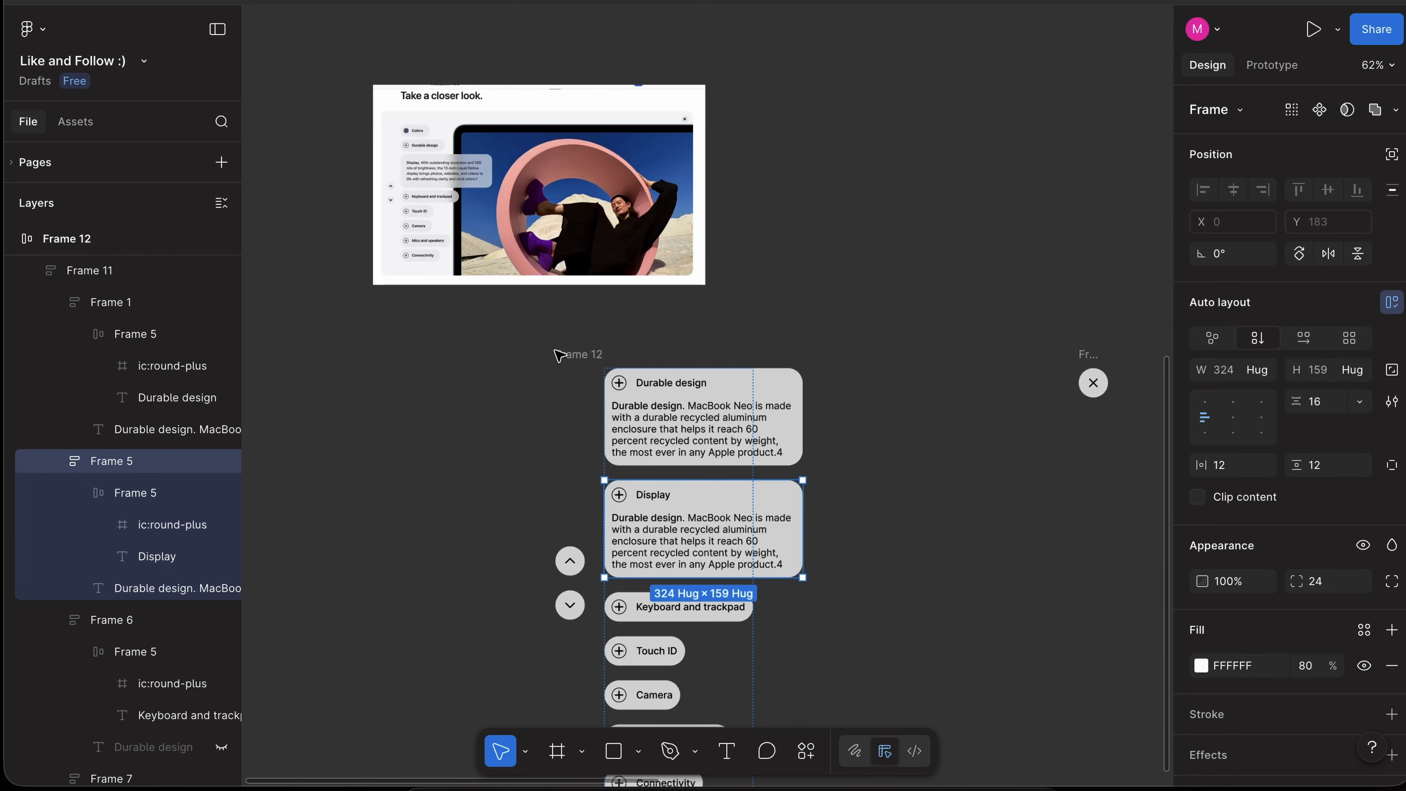
pyautogui.scroll(3, 559, 355)
pyautogui.click(645, 132)
pyautogui.scroll(-5, 734, 308)
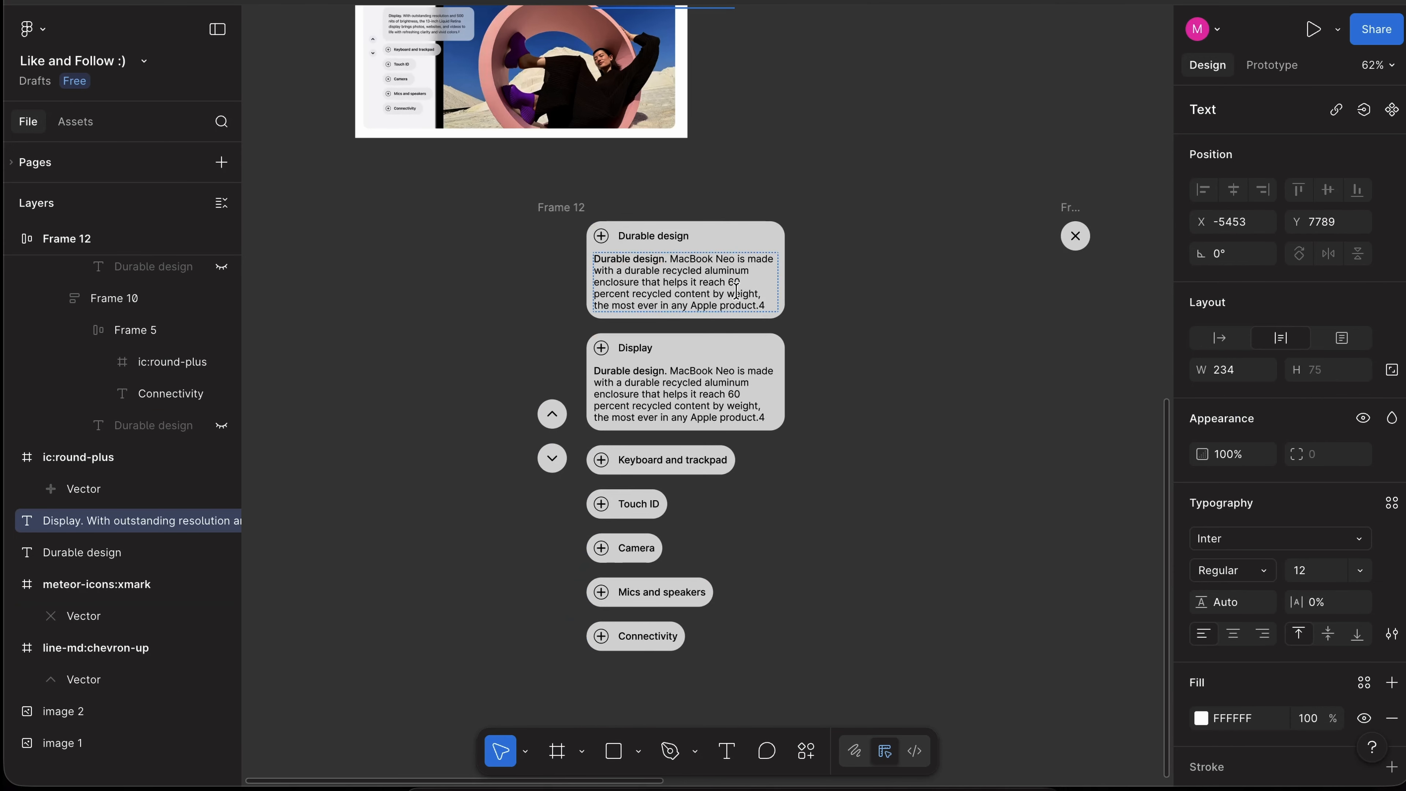
# Step: Paste the Display paragraph into the Display card and make the word Display bold
pyautogui.click(680, 392)
pyautogui.doubleClick(681, 392)
pyautogui.write('Display. With outstanding resolution and 500 nits of brightness, the 13-inch Liquid Retina display brings photos, websites, and videos to life with refreshing clarity and vivid colors.2')
pyautogui.scroll(5, 680, 392)
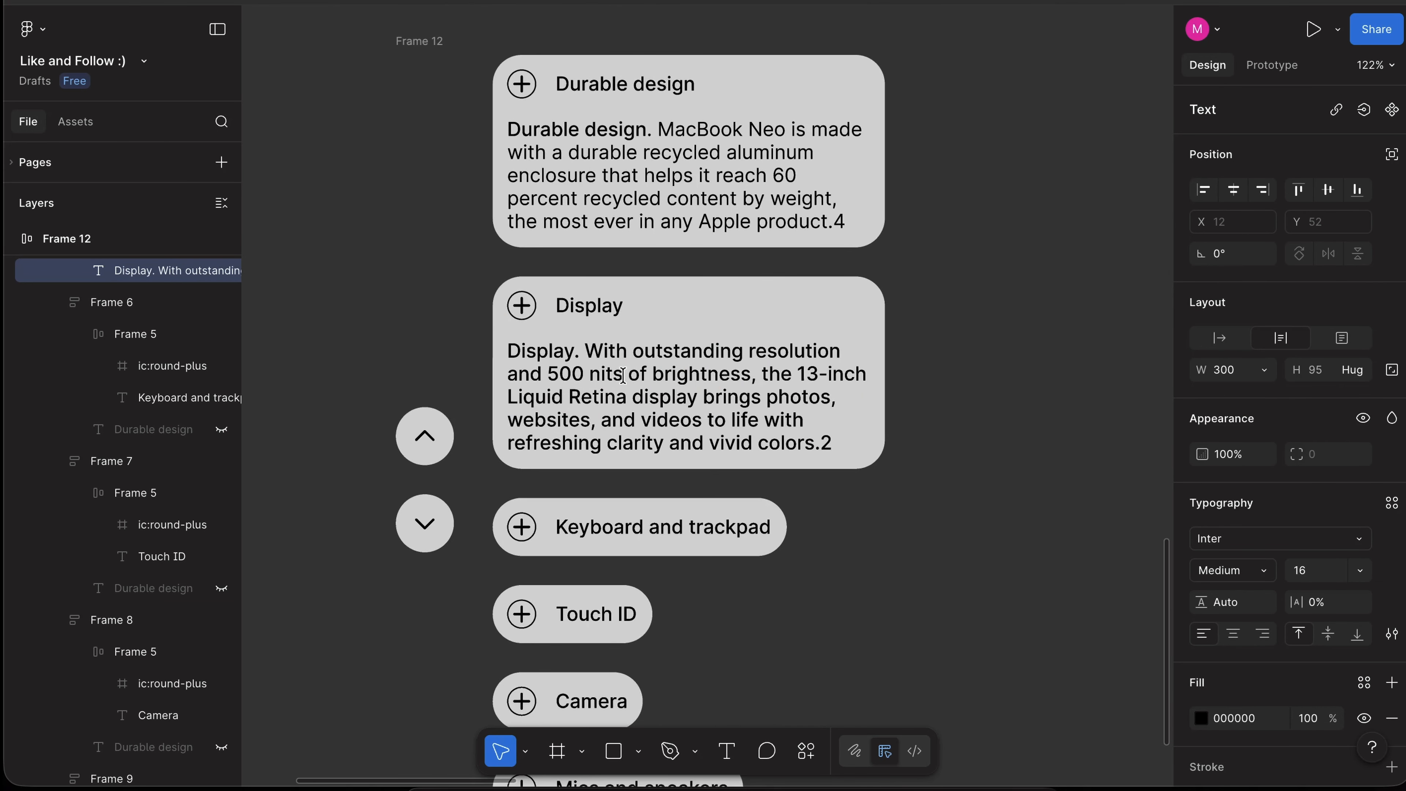
pyautogui.click(1233, 570)
pyautogui.click(1221, 616)
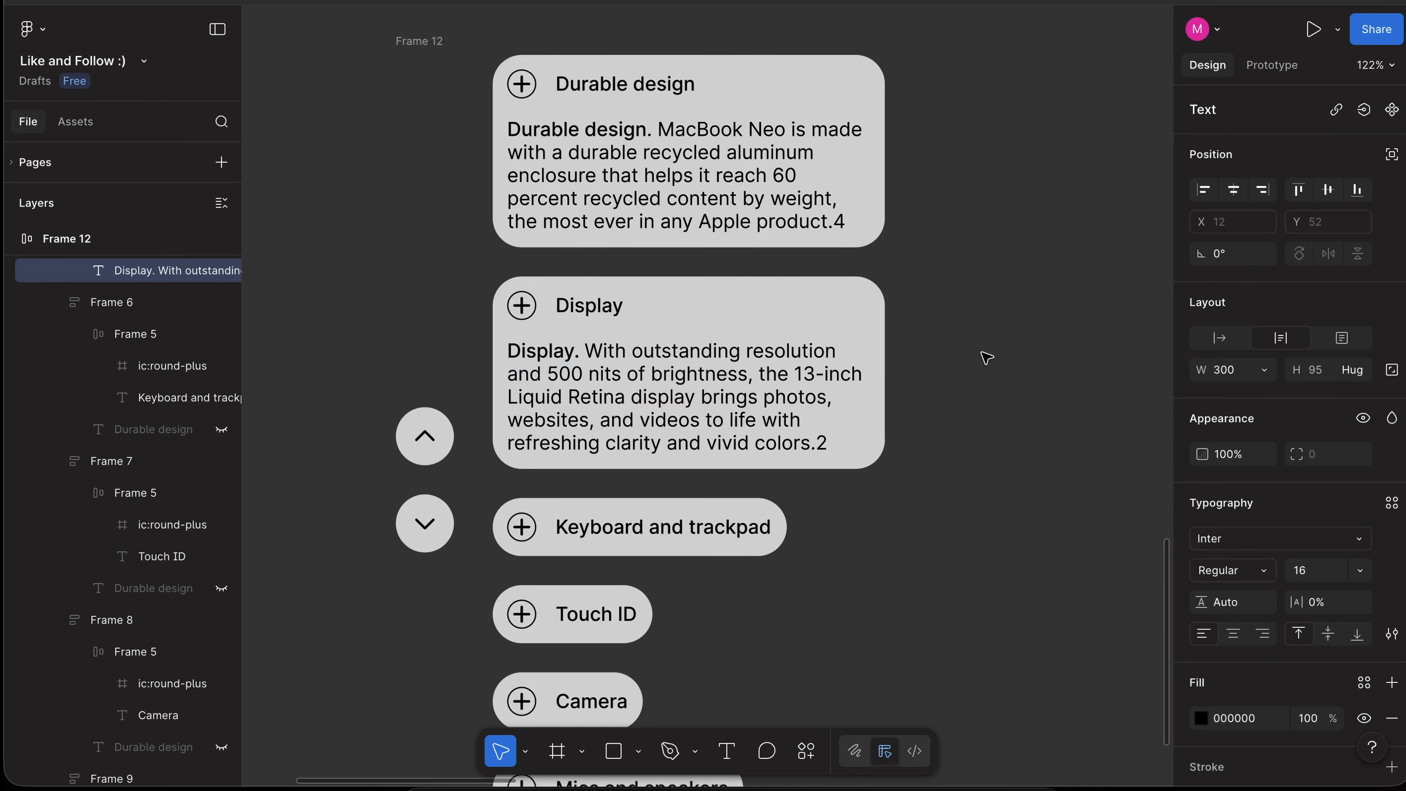
pyautogui.click(982, 355)
# Step: Hide the Display description, then select the card list together with the close button
pyautogui.scroll(-4, 987, 357)
pyautogui.scroll(5, 987, 357)
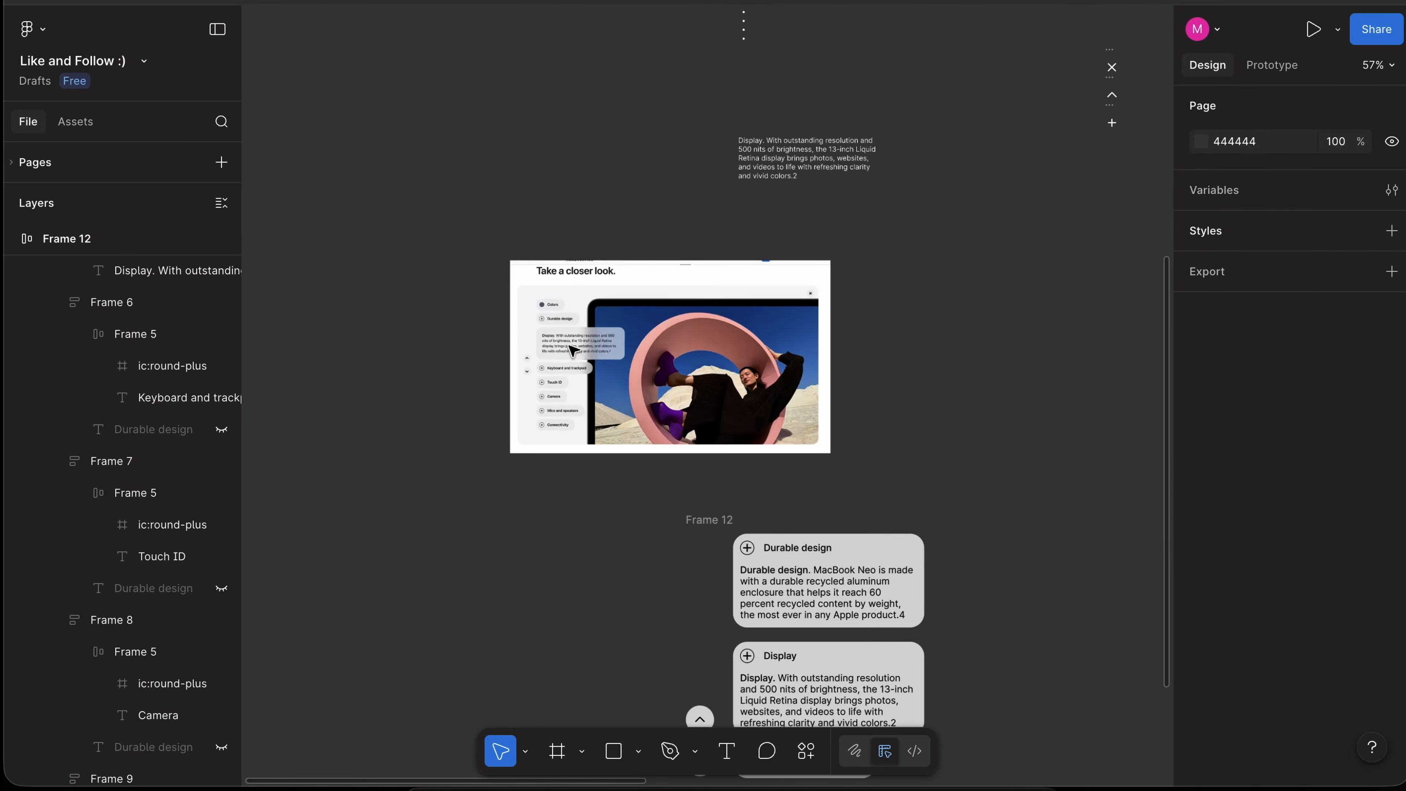
pyautogui.scroll(6, 510, 280)
pyautogui.scroll(-6, 526, 312)
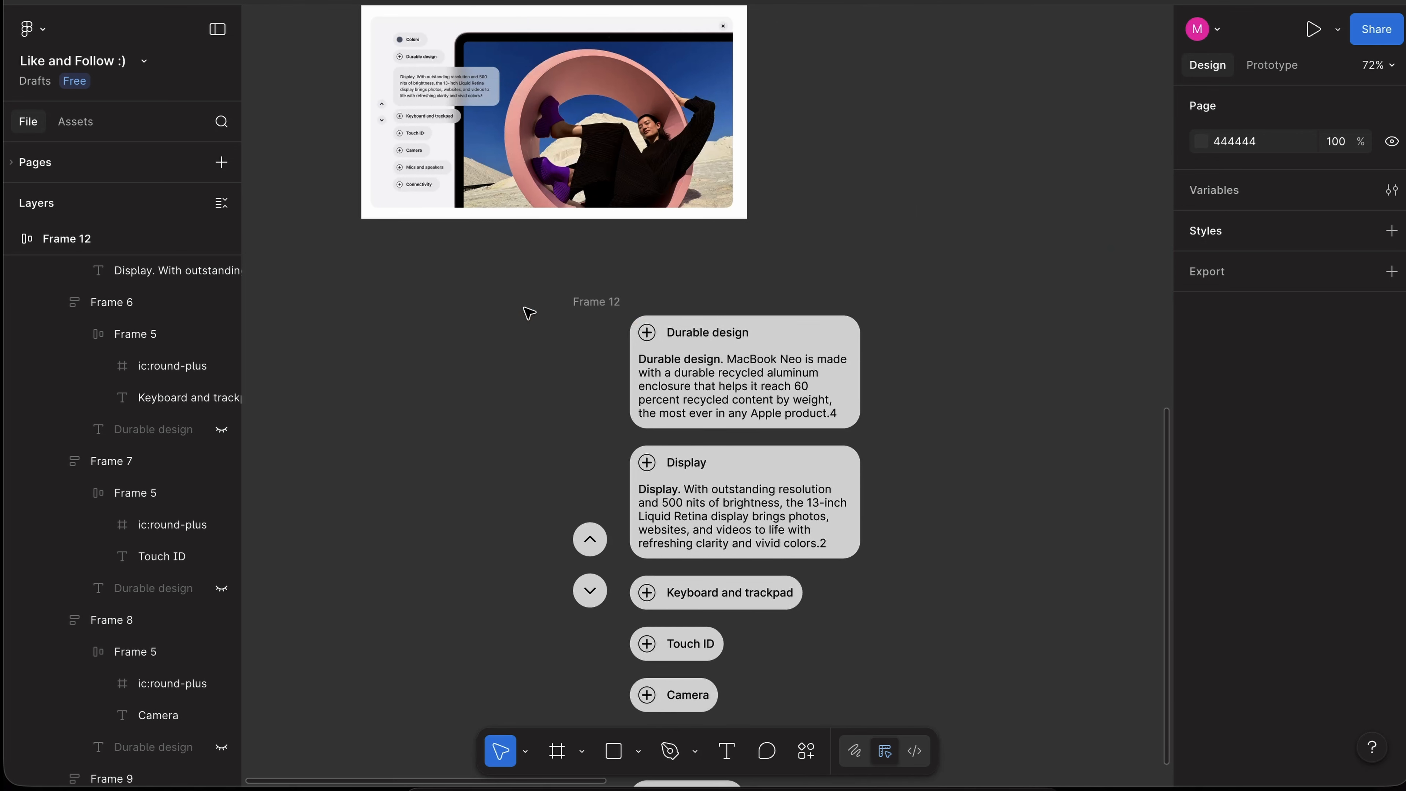
pyautogui.click(526, 313)
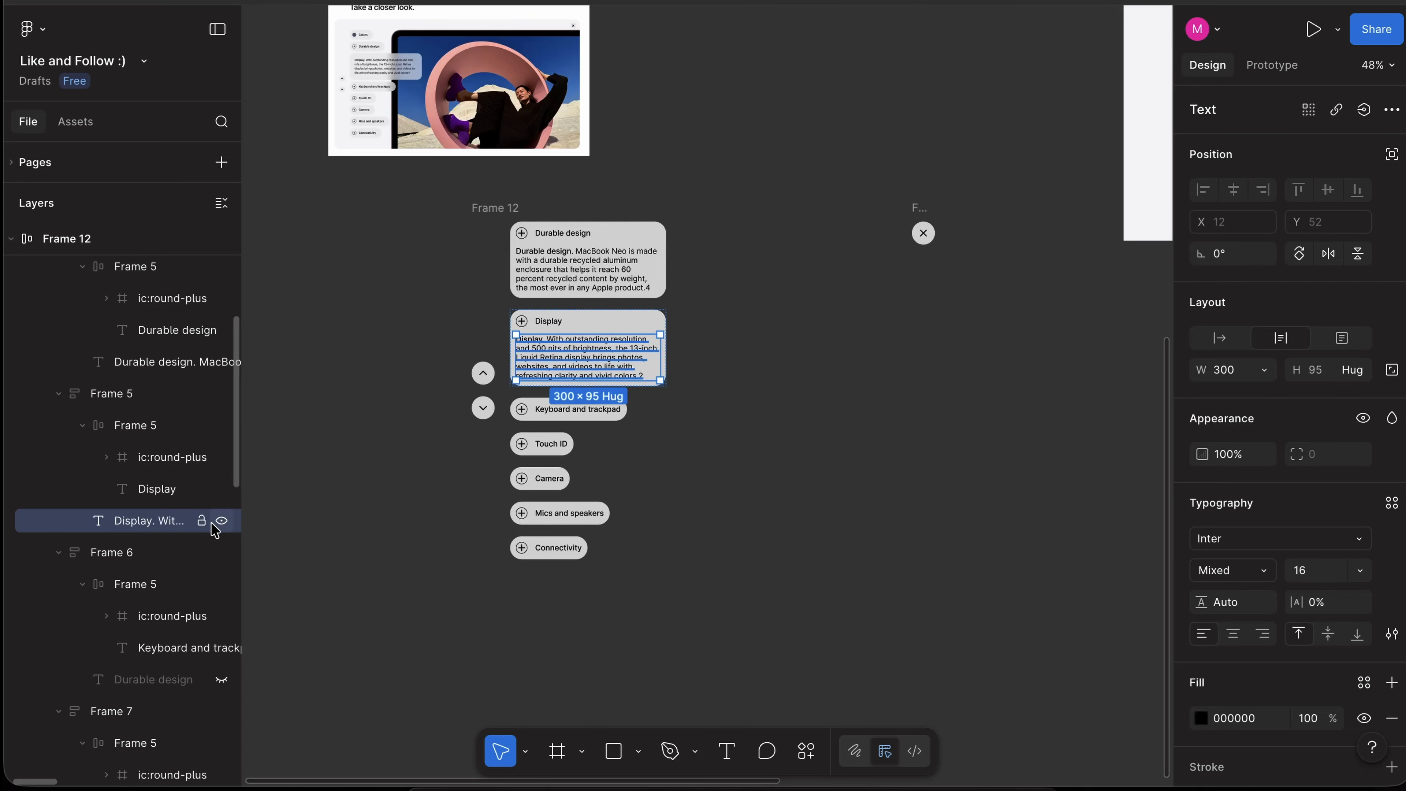
pyautogui.click(220, 521)
pyautogui.click(753, 622)
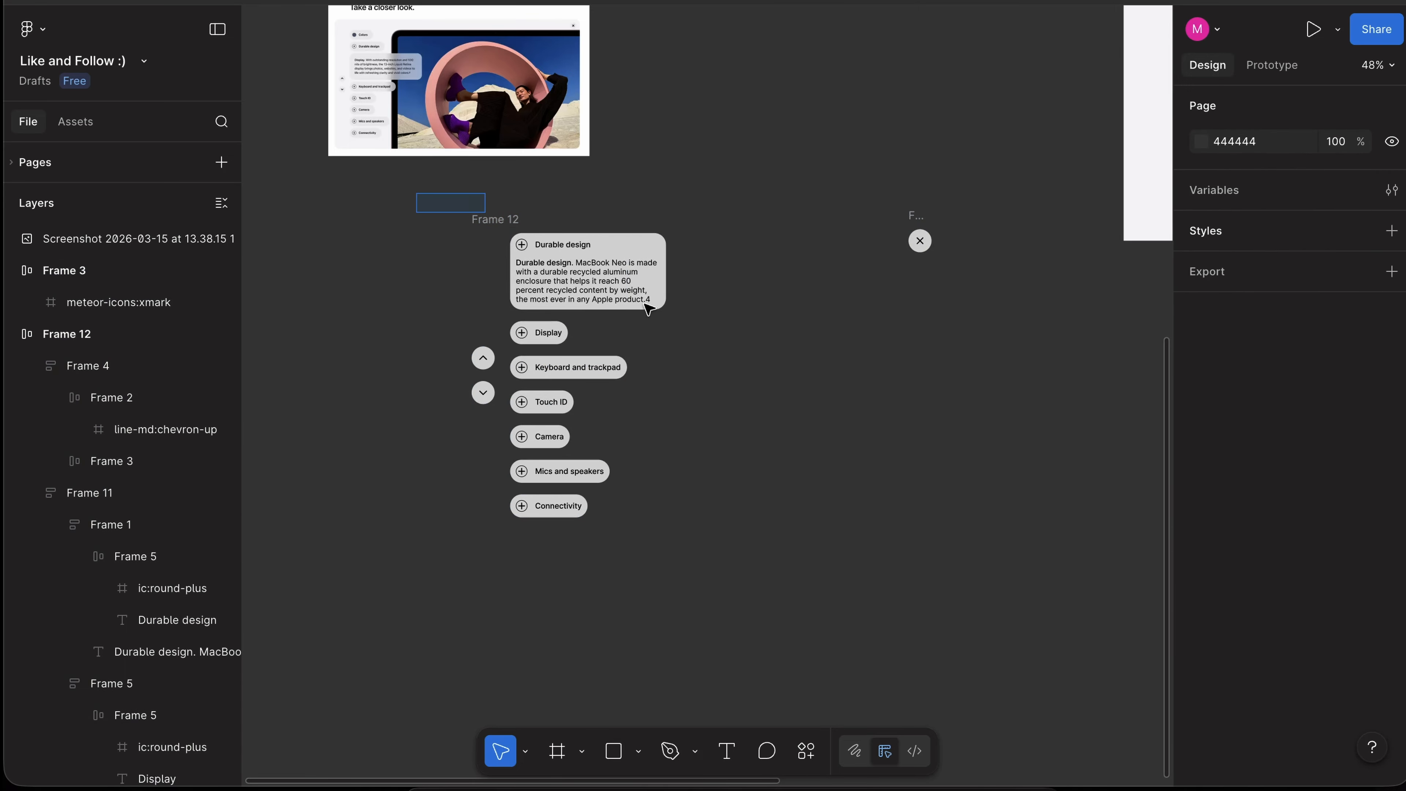
pyautogui.moveTo(647, 308); pyautogui.dragTo(1055, 641)
# Step: Wrap both in a top-aligned auto-layout frame, with Frame 12's height set to Fill
pyautogui.hotkey('shift', 'a')
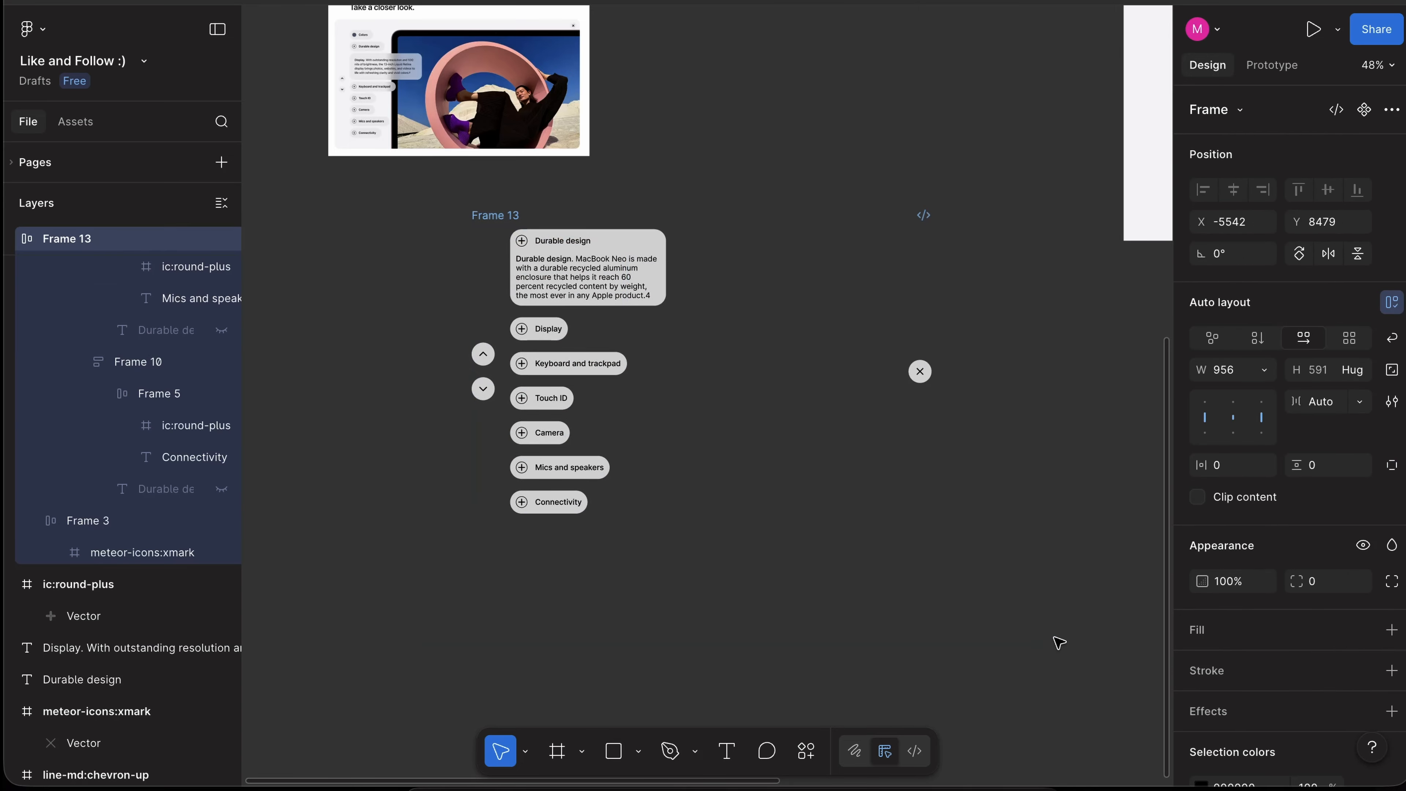
pyautogui.click(1234, 404)
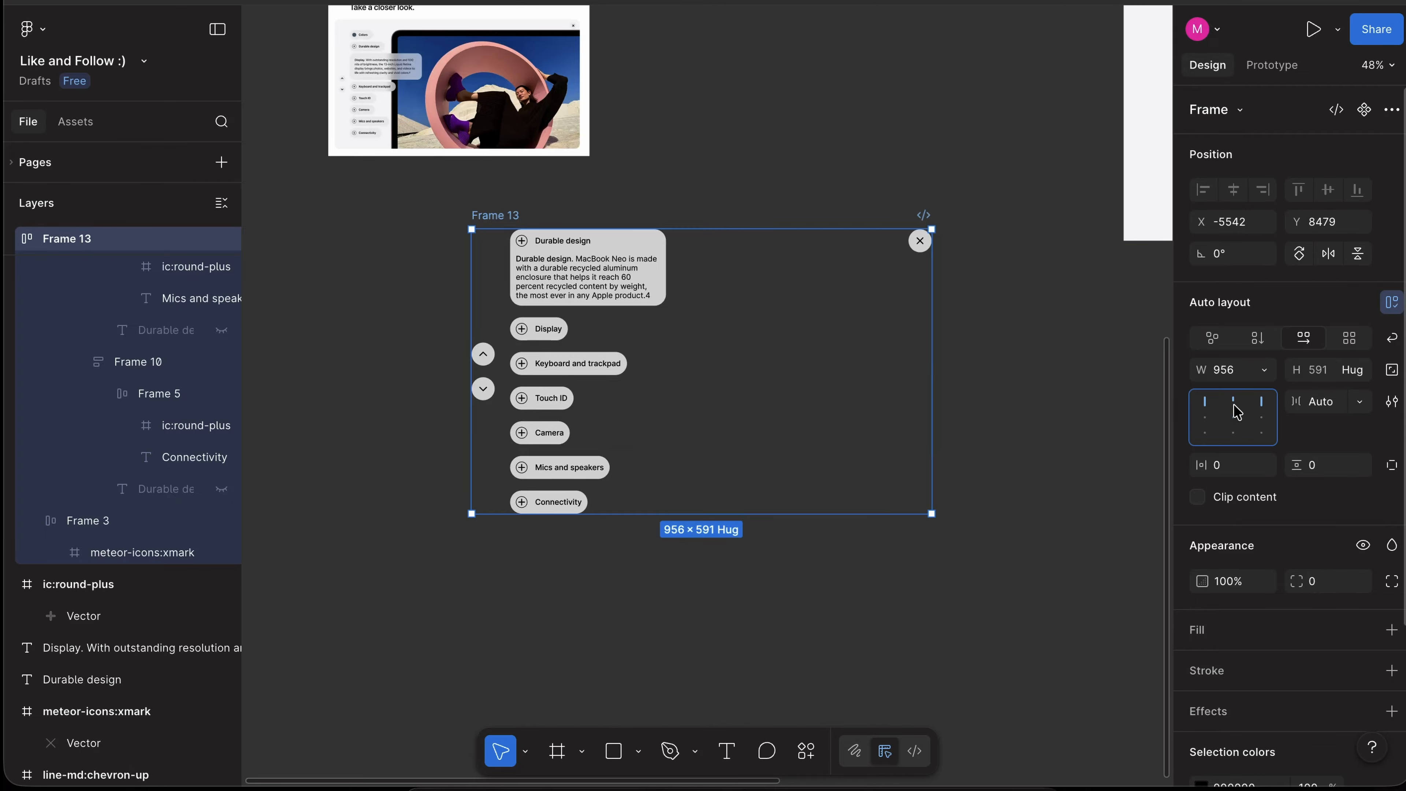
pyautogui.click(574, 284)
pyautogui.scroll(10, 336, 53)
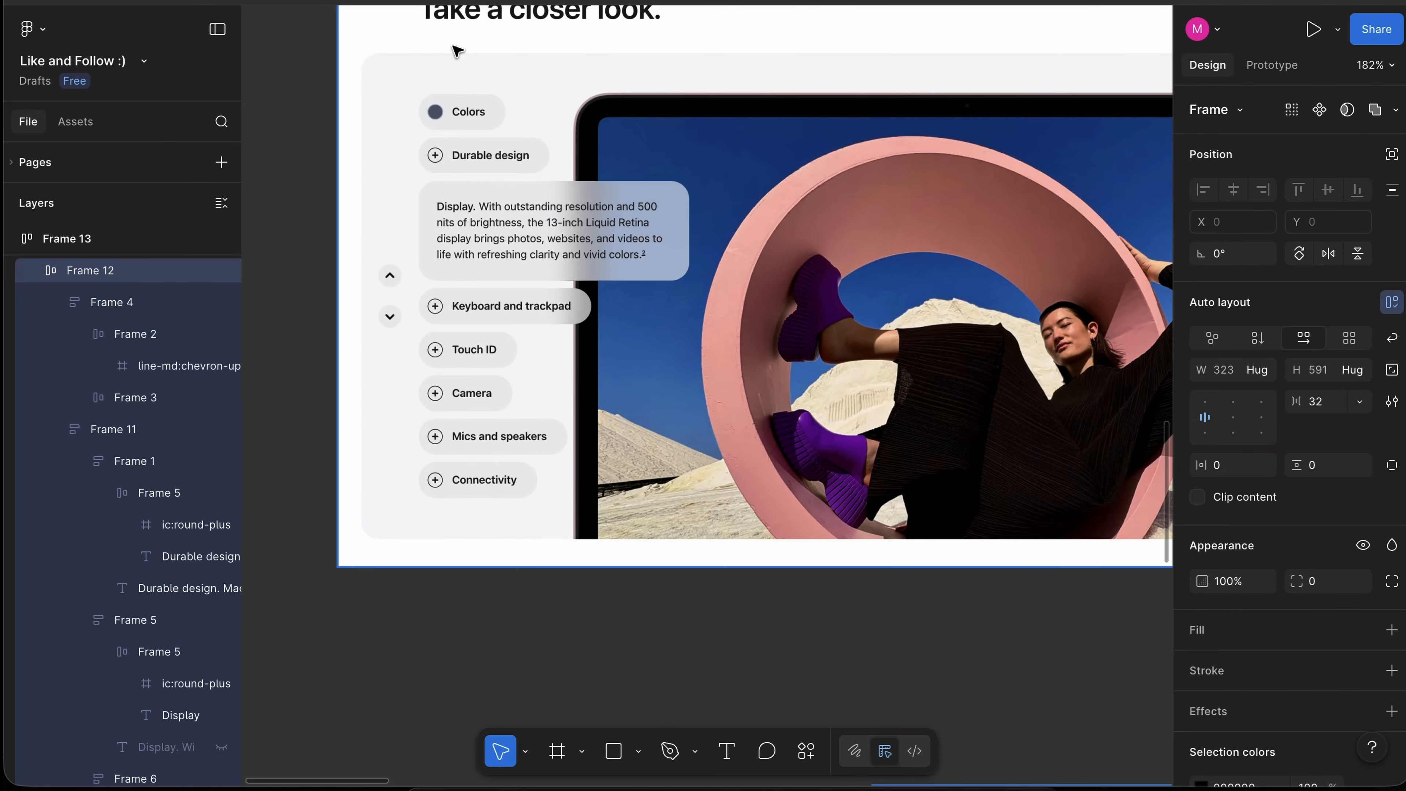
pyautogui.scroll(-5, 499, 540)
pyautogui.scroll(-10, 498, 540)
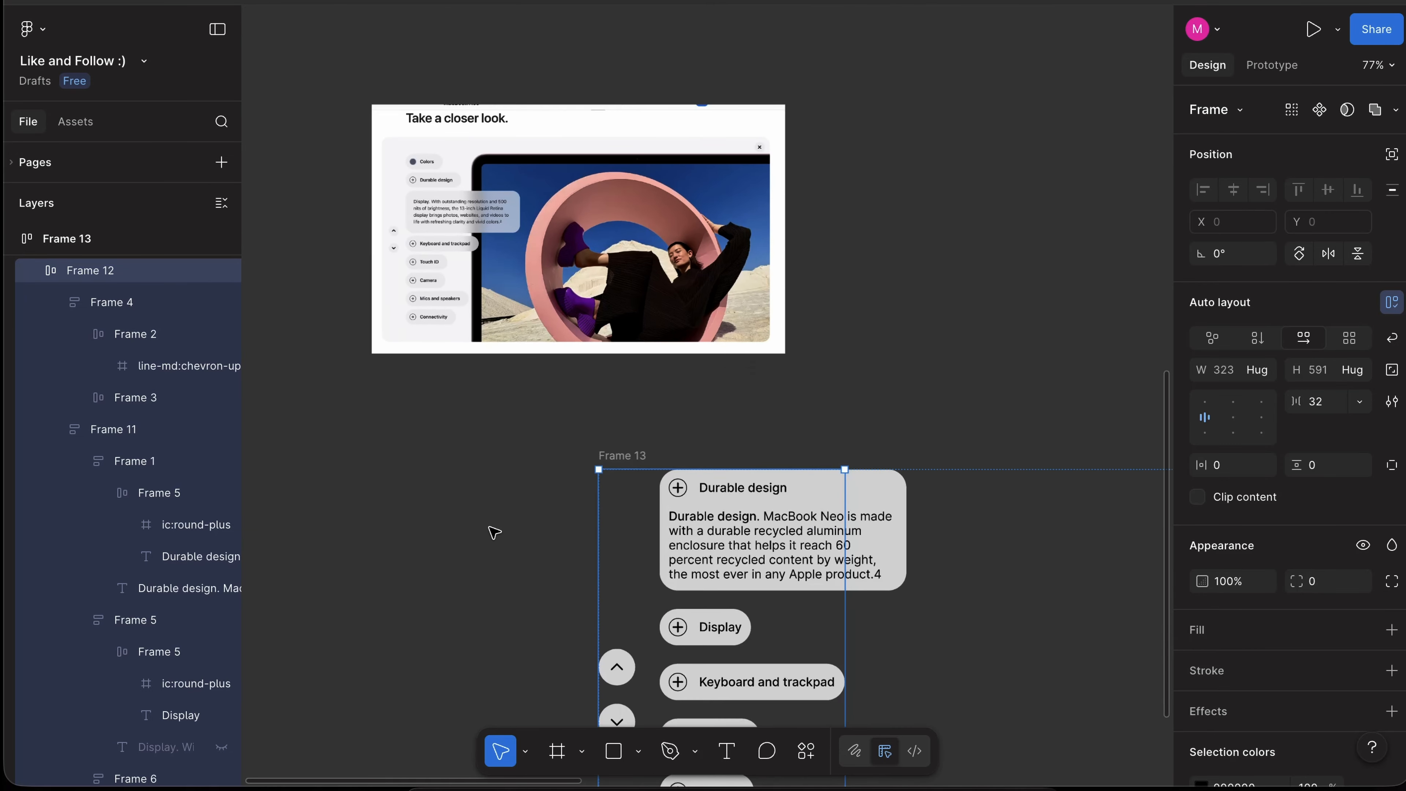
pyautogui.scroll(-3, 498, 539)
pyautogui.scroll(5, 498, 539)
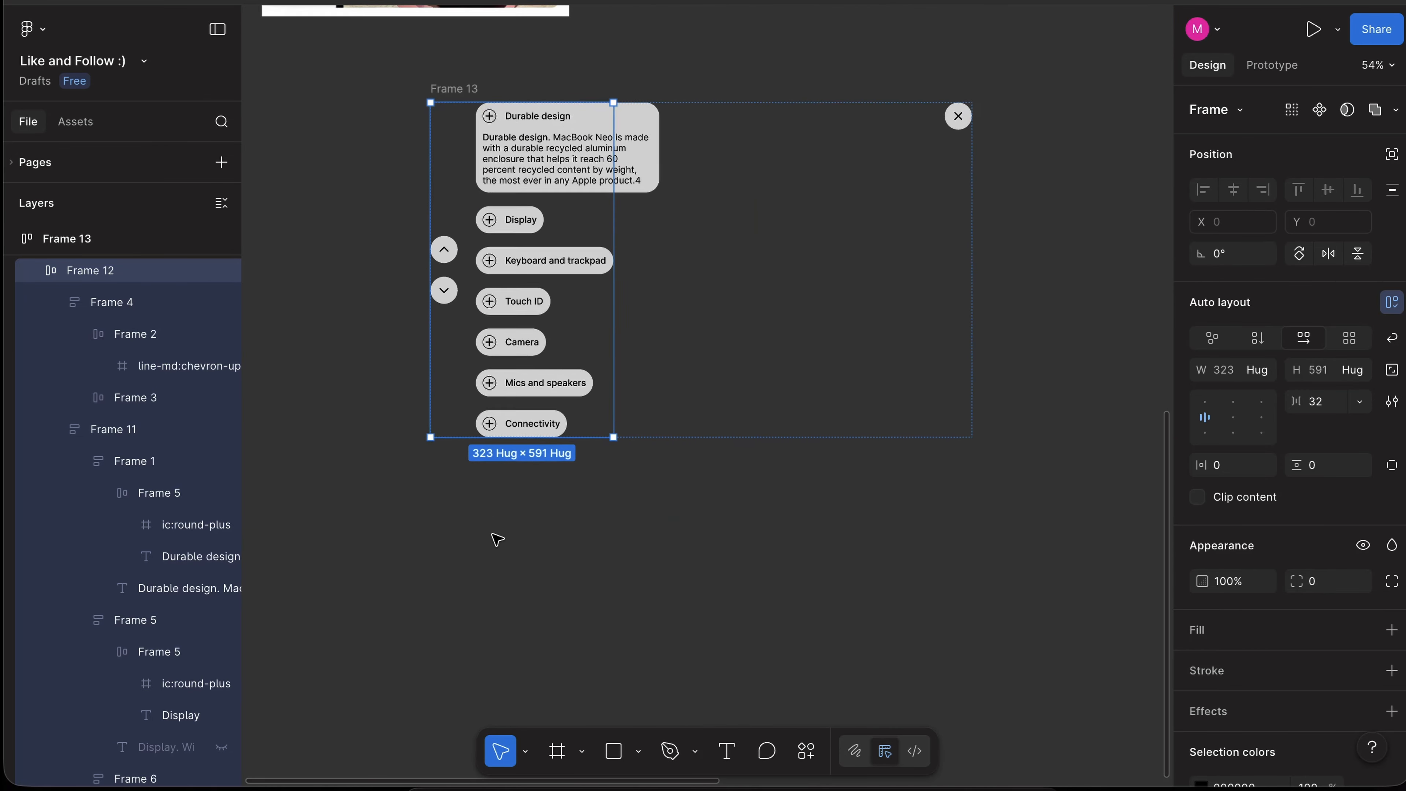
pyautogui.click(1352, 369)
pyautogui.click(1340, 397)
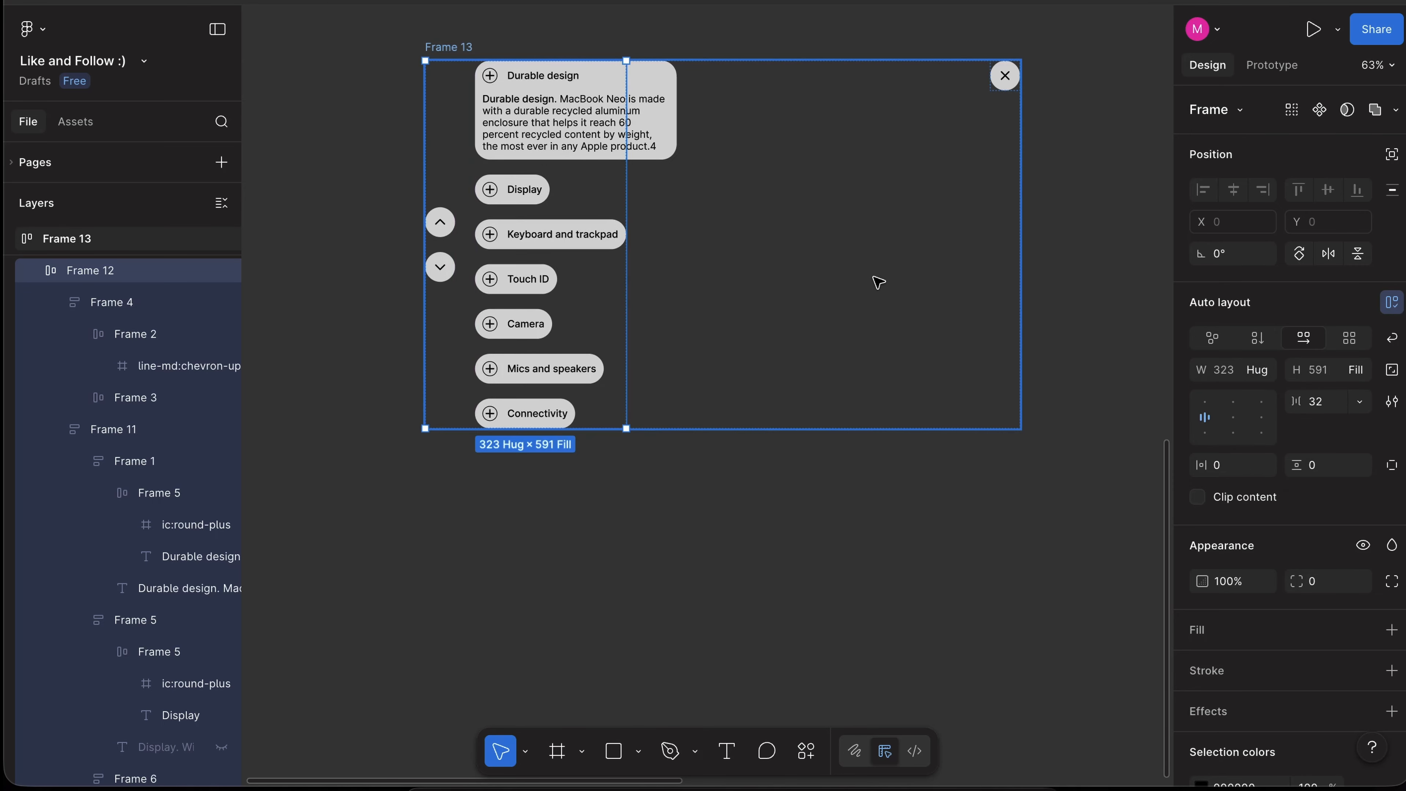
# Step: Size Frame 13 to 1133×700 with 48 padding and reposition it
pyautogui.click(873, 276)
pyautogui.scroll(1, 873, 276)
pyautogui.scroll(1, 878, 283)
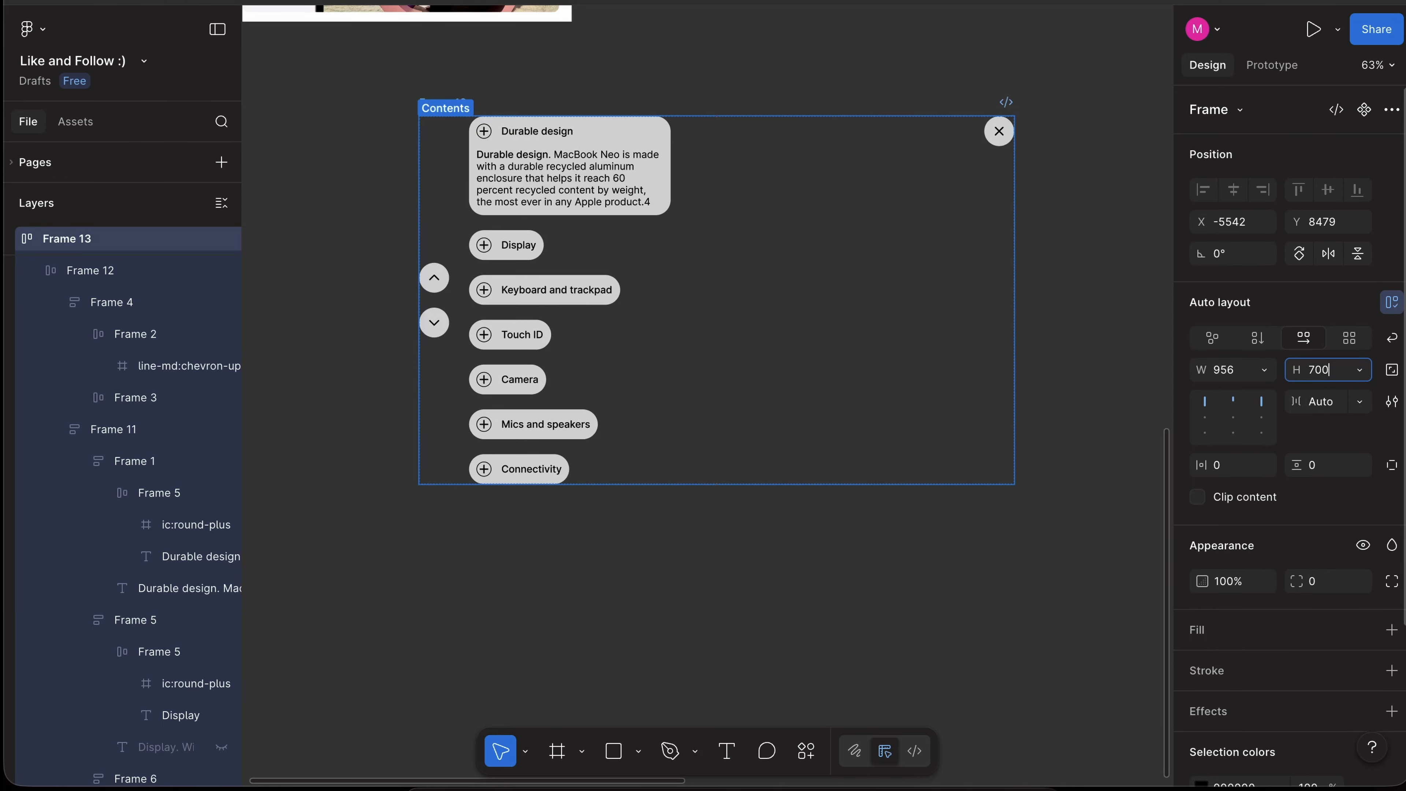
pyautogui.write('700')
pyautogui.press('Return')
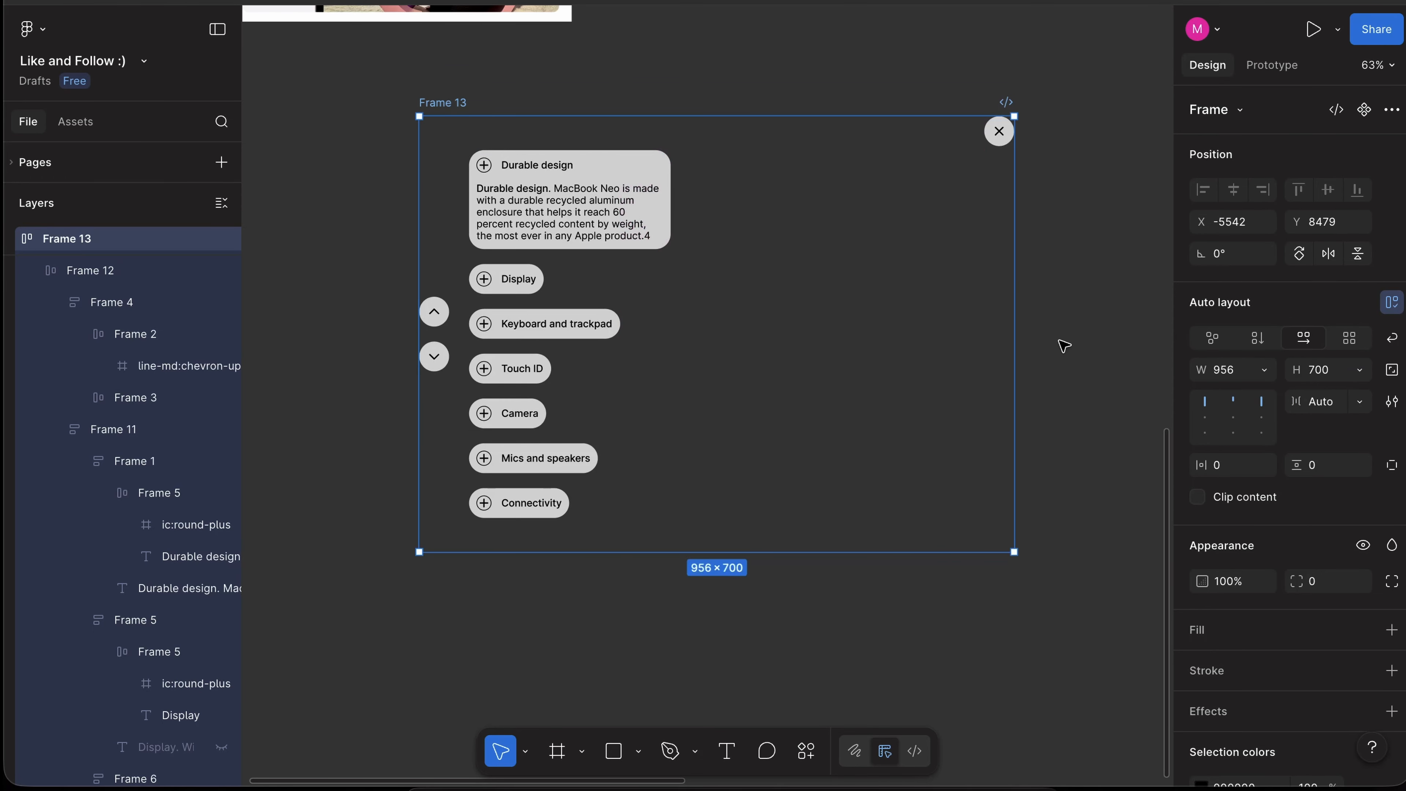
pyautogui.scroll(-5, 1064, 345)
pyautogui.moveTo(1022, 327); pyautogui.dragTo(1097, 333)
pyautogui.hscroll(2, 1100, 335)
pyautogui.scroll(3, 1011, 308)
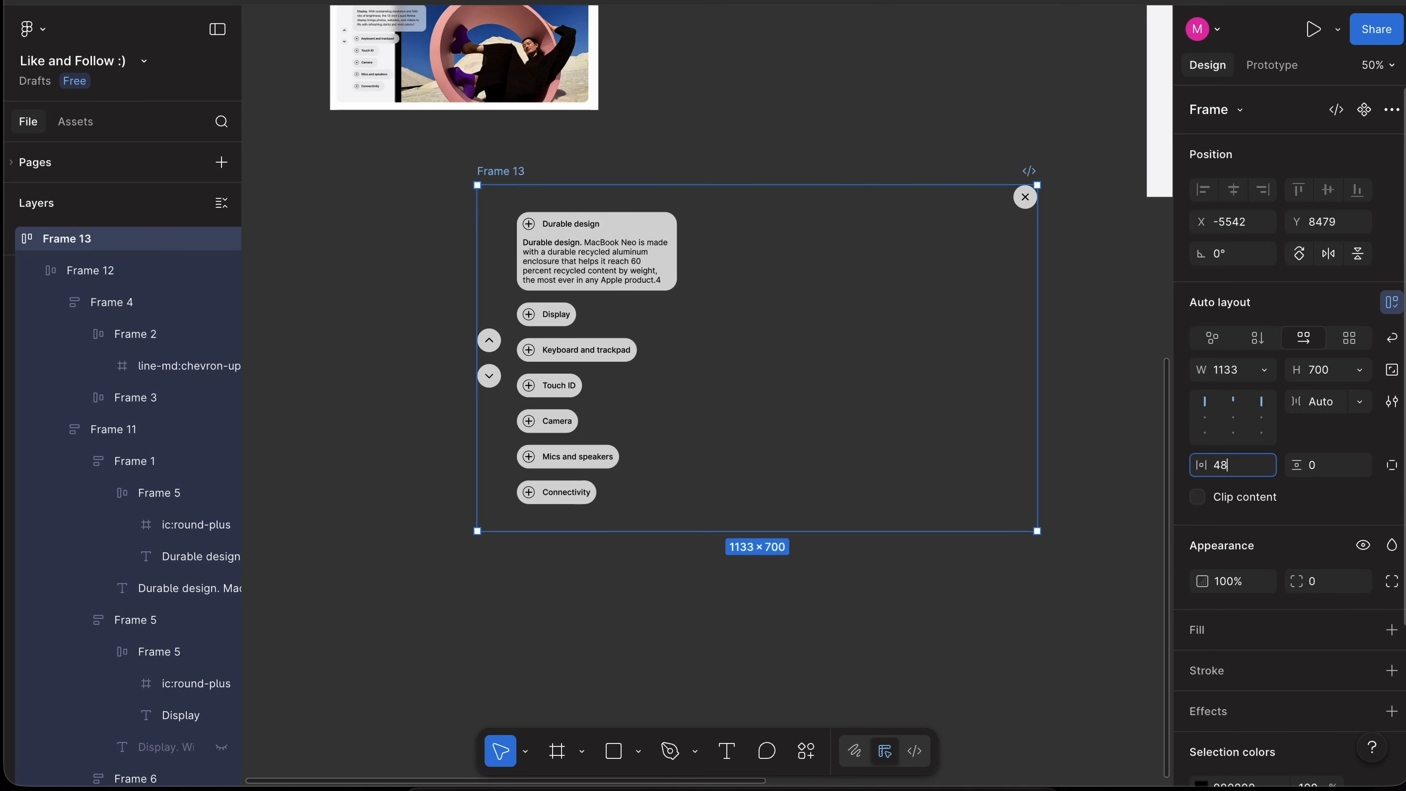
pyautogui.press('Return')
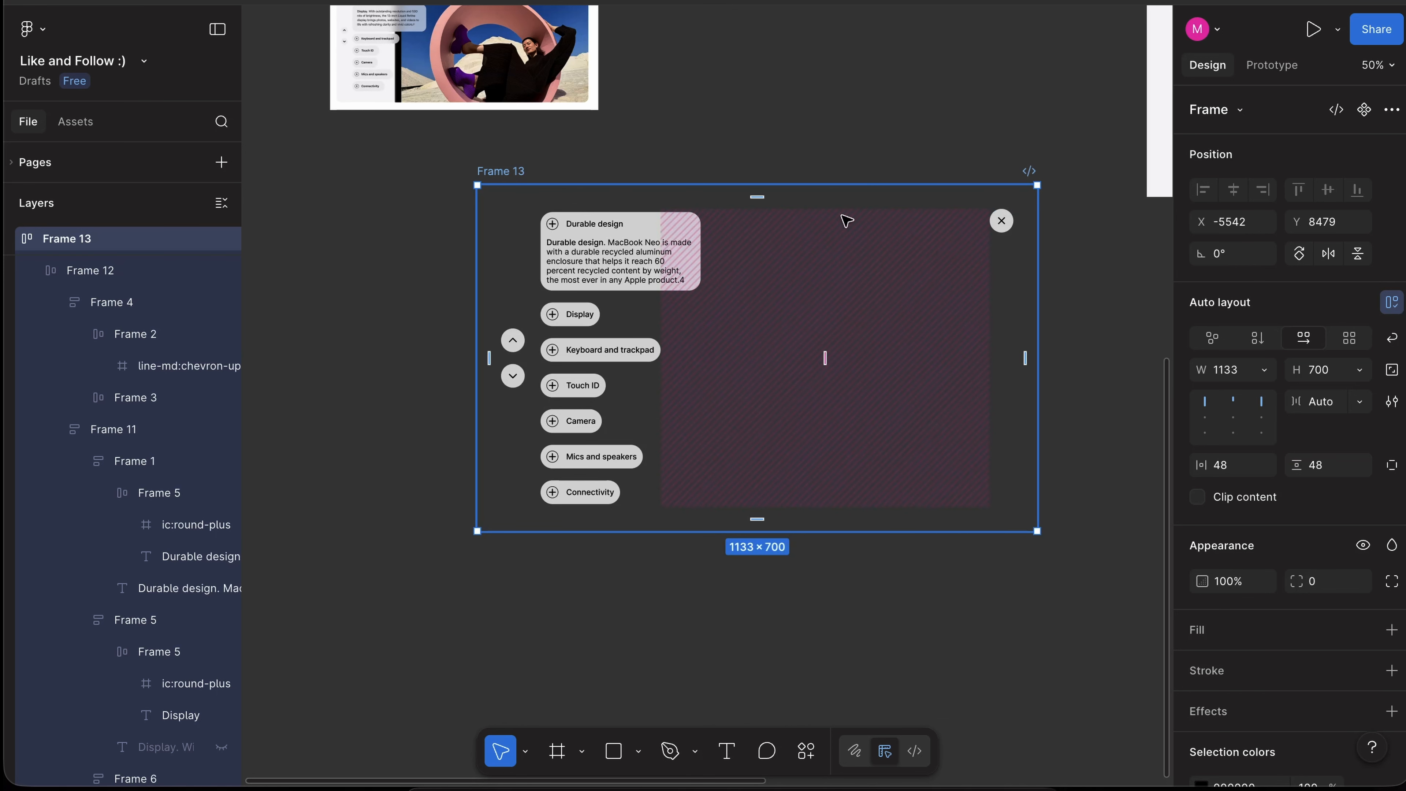
pyautogui.moveTo(498, 175); pyautogui.dragTo(446, 215)
# Step: Compare against the reference card's Durable design and Display panel switching
pyautogui.scroll(-2, 591, 216)
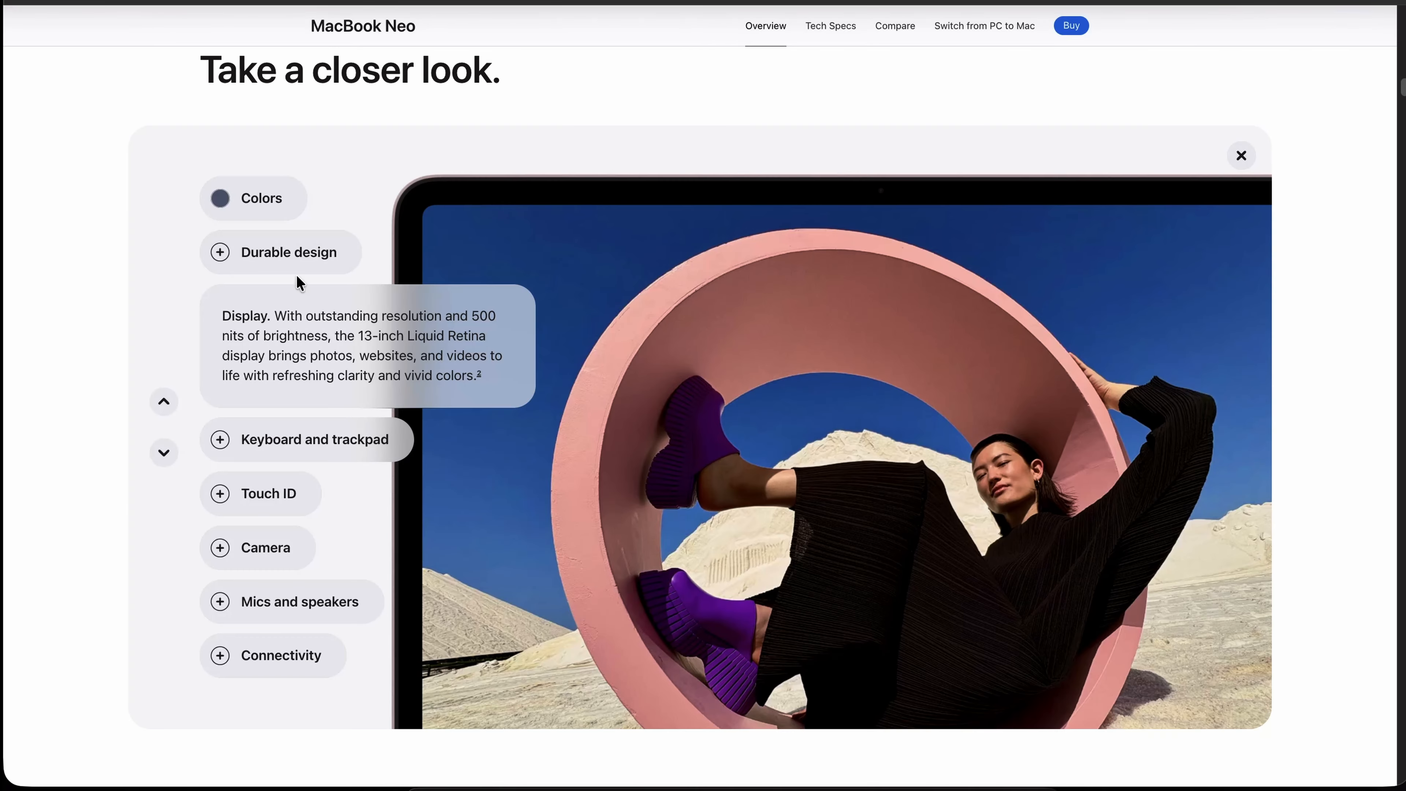
pyautogui.click(291, 253)
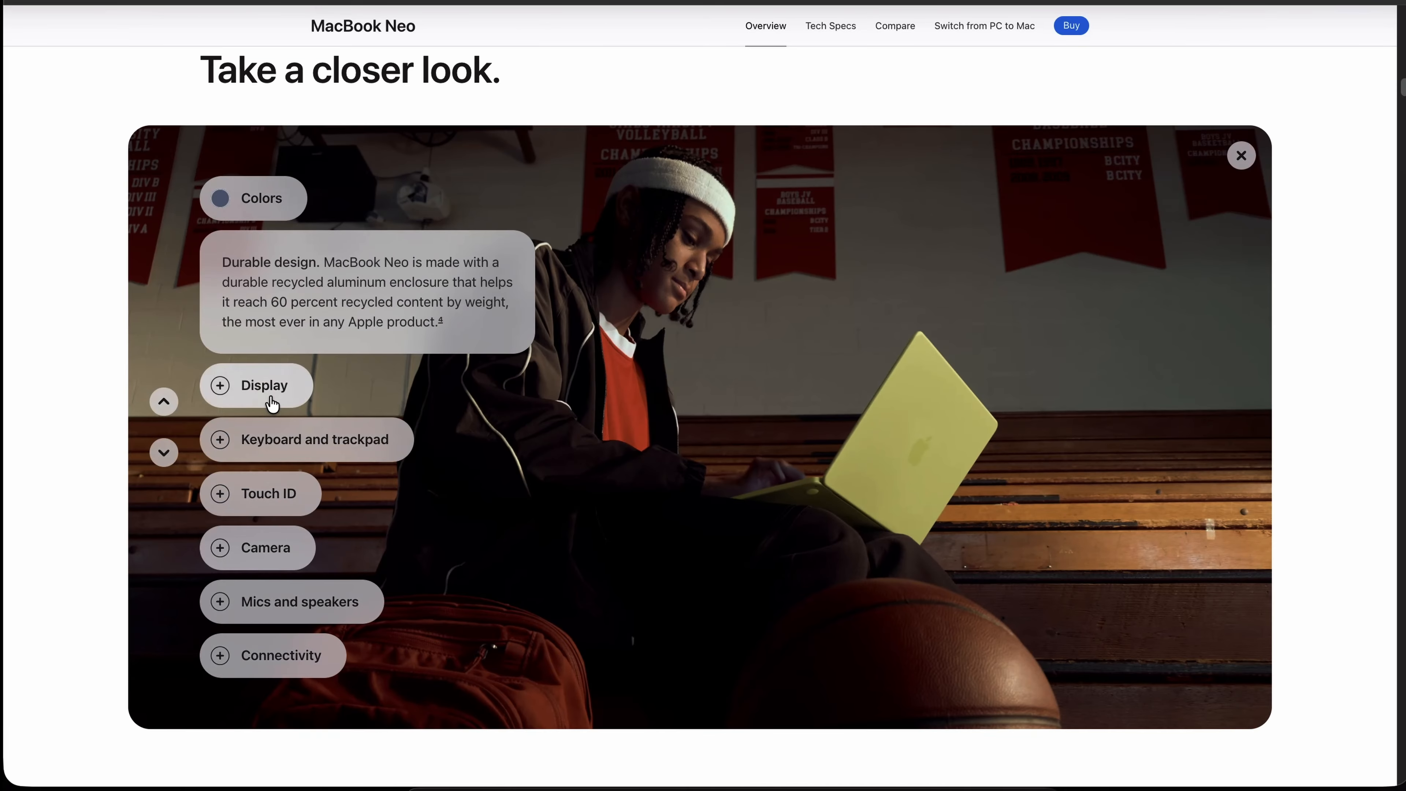
pyautogui.click(269, 394)
pyautogui.click(273, 259)
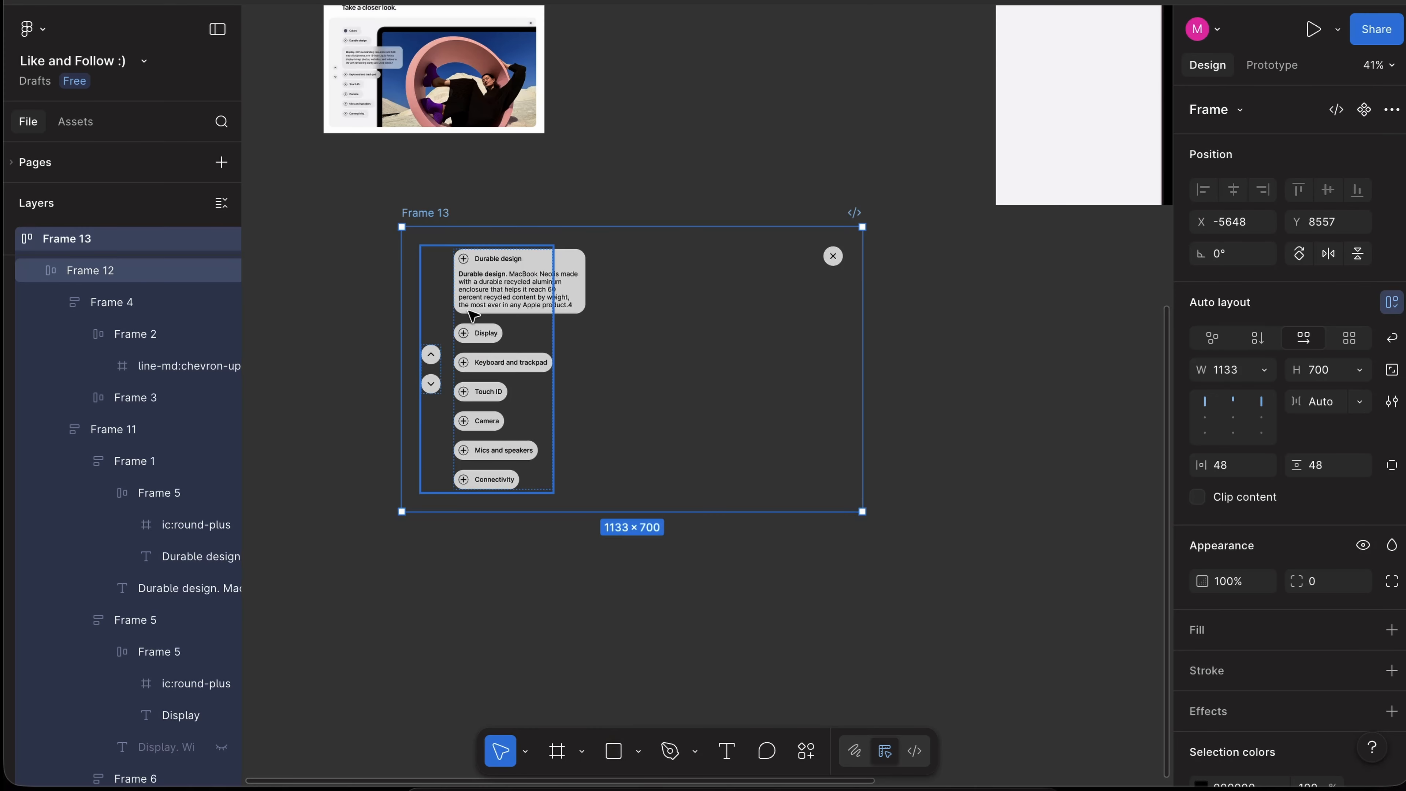
pyautogui.scroll(-4, 471, 313)
pyautogui.scroll(4, 471, 313)
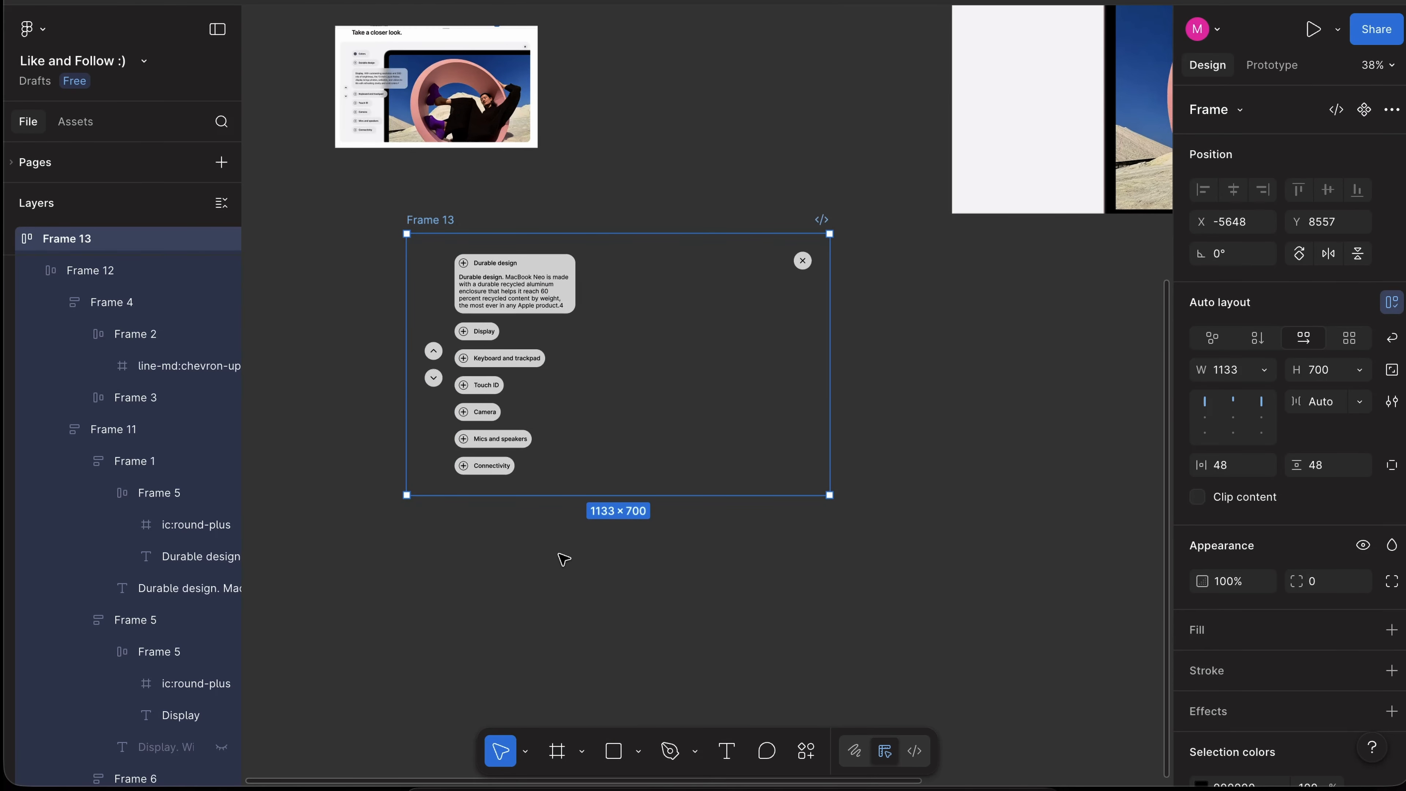
# Step: Draw a background rectangle in Frame 13, outside auto layout, fill the frame and sit behind the cards
pyautogui.click(561, 556)
pyautogui.press('r')
pyautogui.moveTo(514, 551); pyautogui.dragTo(727, 713)
pyautogui.moveTo(659, 631); pyautogui.dragTo(666, 370)
pyautogui.click(1392, 154)
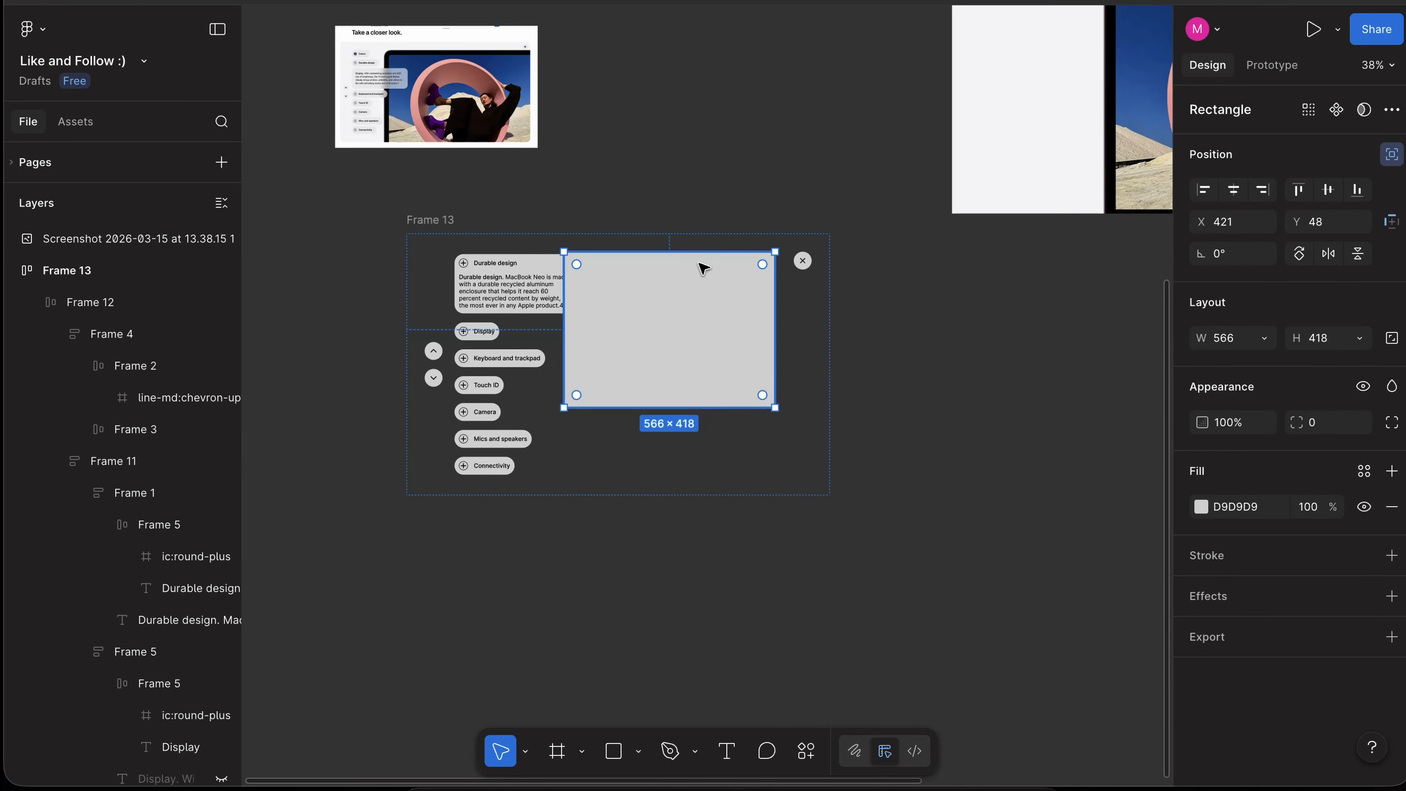
pyautogui.scroll(3, 703, 267)
pyautogui.moveTo(841, 319); pyautogui.dragTo(933, 319)
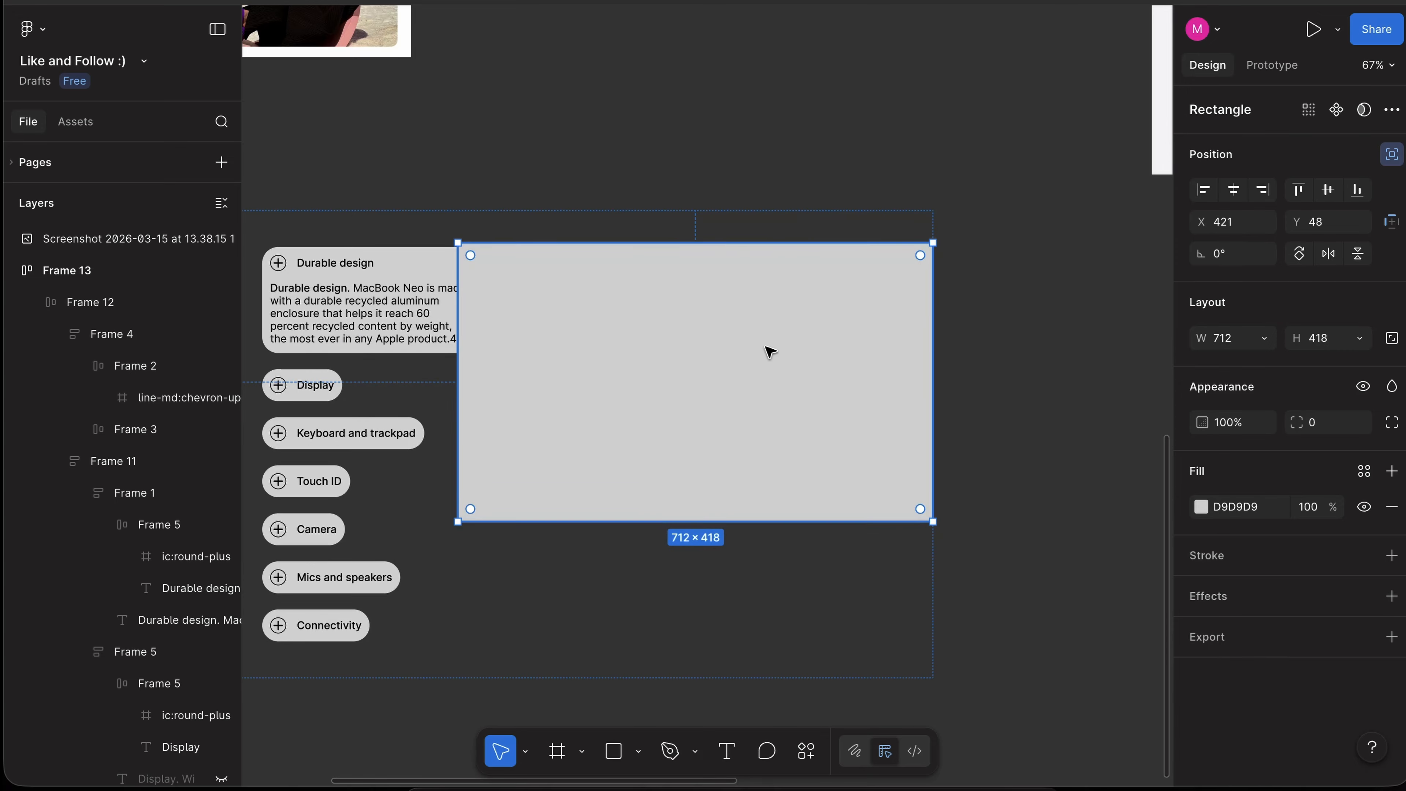
pyautogui.scroll(-3, 703, 367)
pyautogui.moveTo(632, 365); pyautogui.dragTo(452, 365)
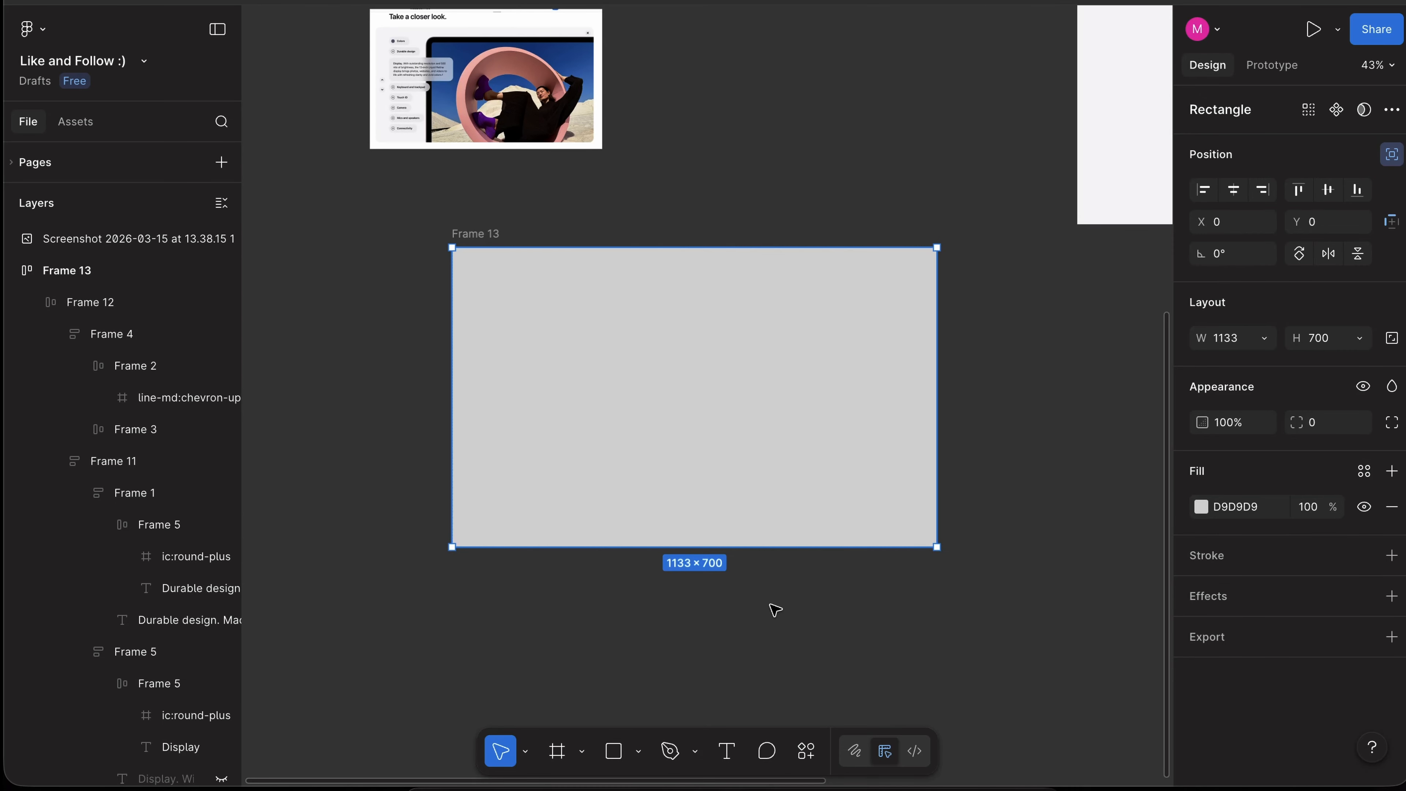
pyautogui.press('[')
# Step: Copy the basketball player photo's image fill onto the Frame 13 background rectangle
pyautogui.scroll(-3, 933, 471)
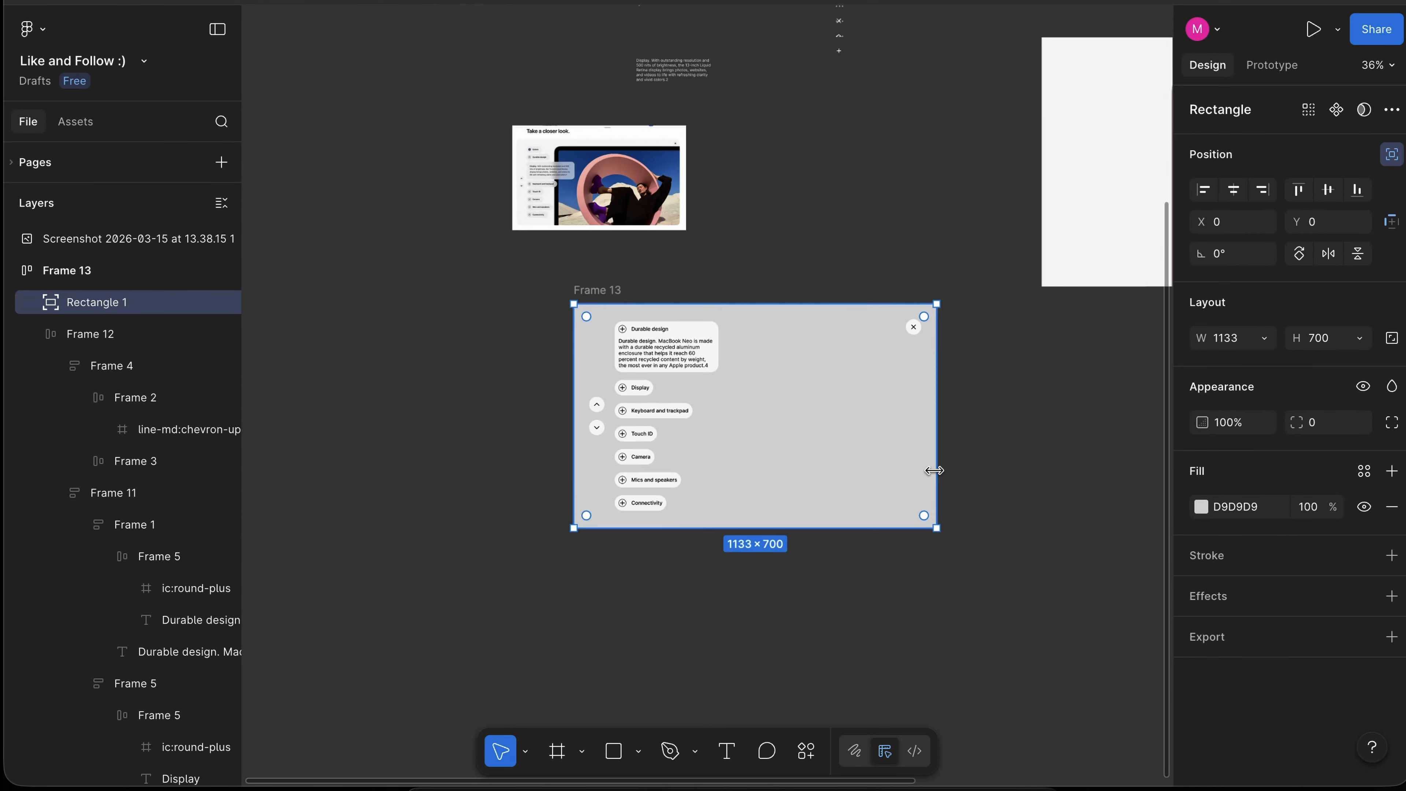
pyautogui.hscroll(3, 934, 472)
pyautogui.click(1006, 66)
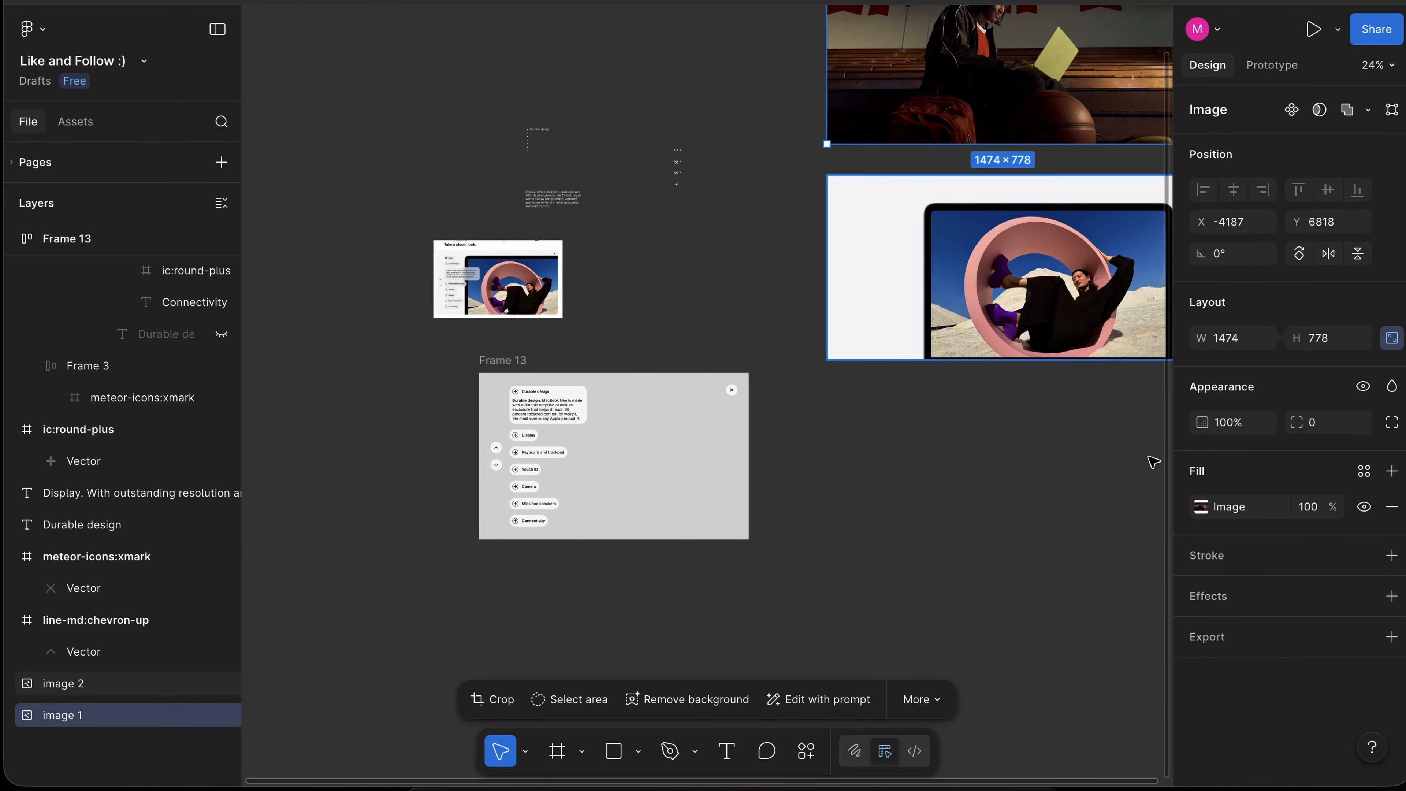
pyautogui.click(1184, 507)
pyautogui.click(620, 471)
pyautogui.hotkey('ctrl', 'v')
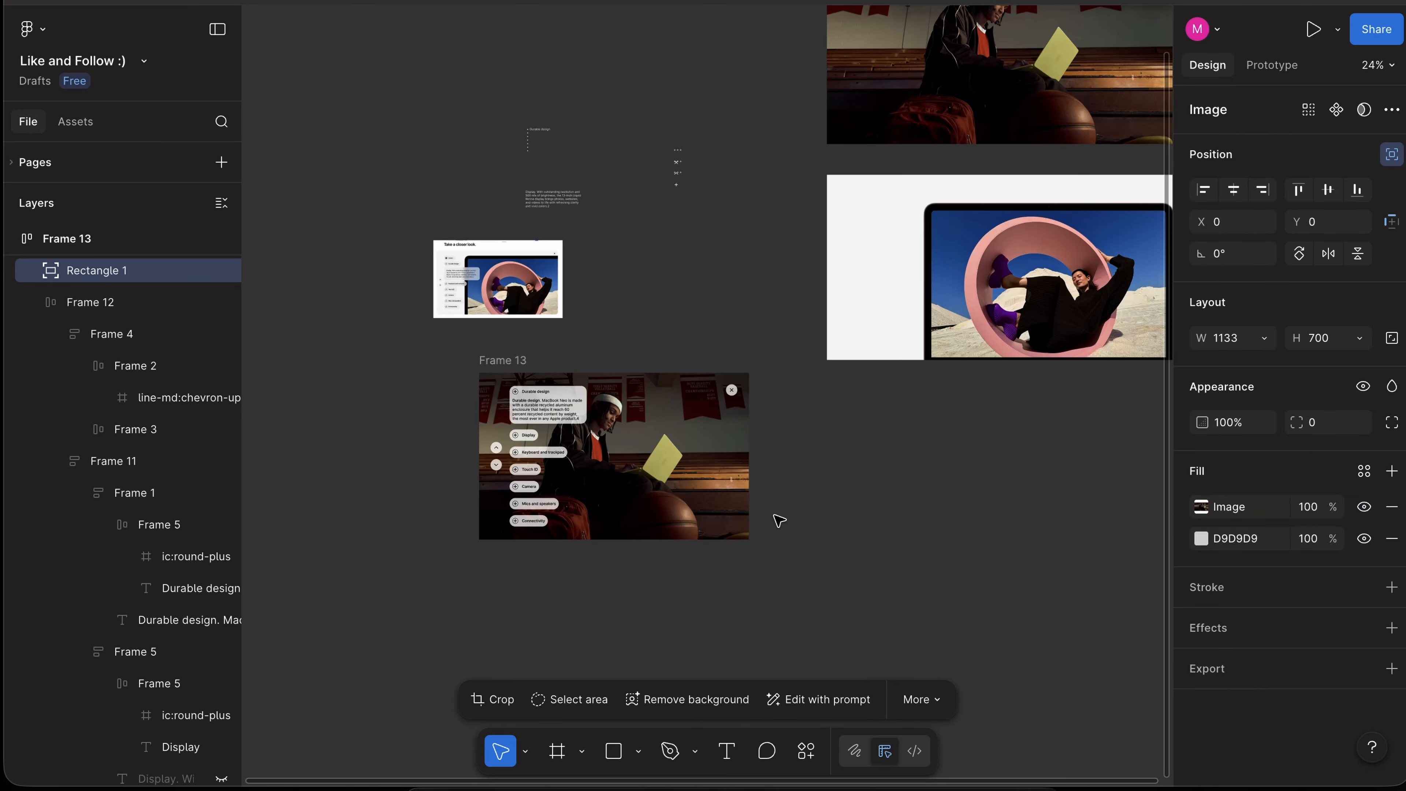
pyautogui.scroll(5, 642, 548)
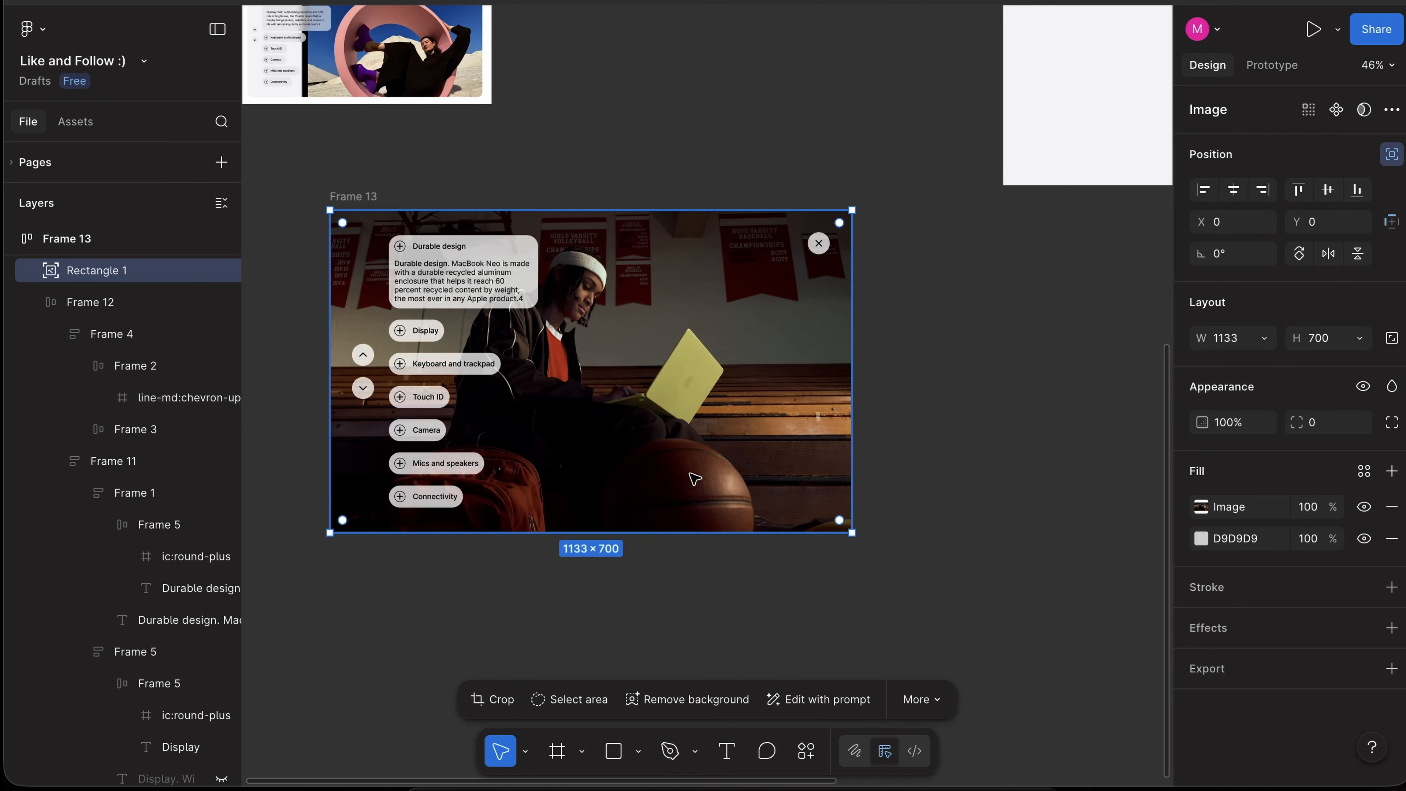
pyautogui.scroll(-5, 695, 479)
# Step: Duplicate the photo rectangle and place the copy right beside it at X 1133
pyautogui.hotkey('ctrl', 'd')
pyautogui.hscroll(3, 1167, 278)
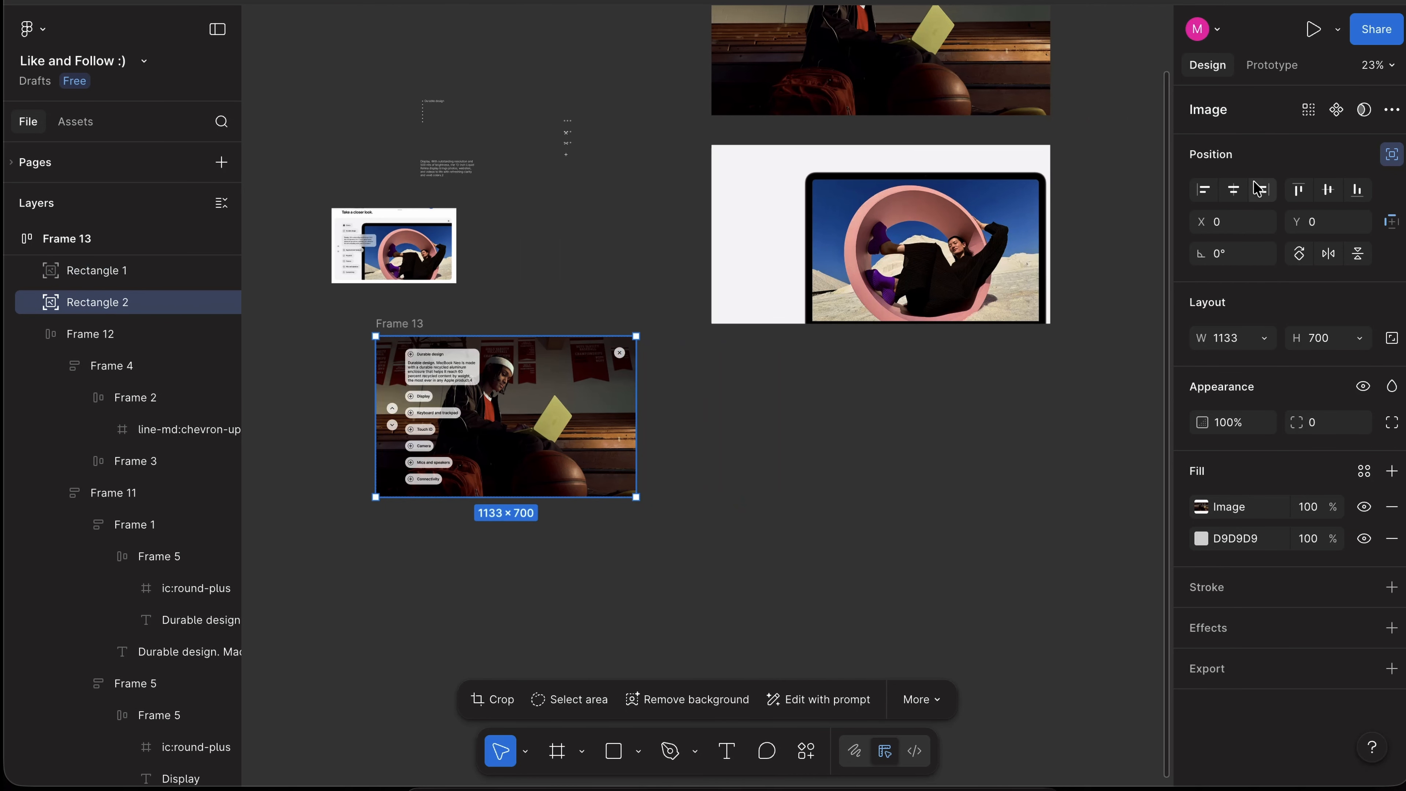
pyautogui.moveTo(563, 433); pyautogui.dragTo(630, 432)
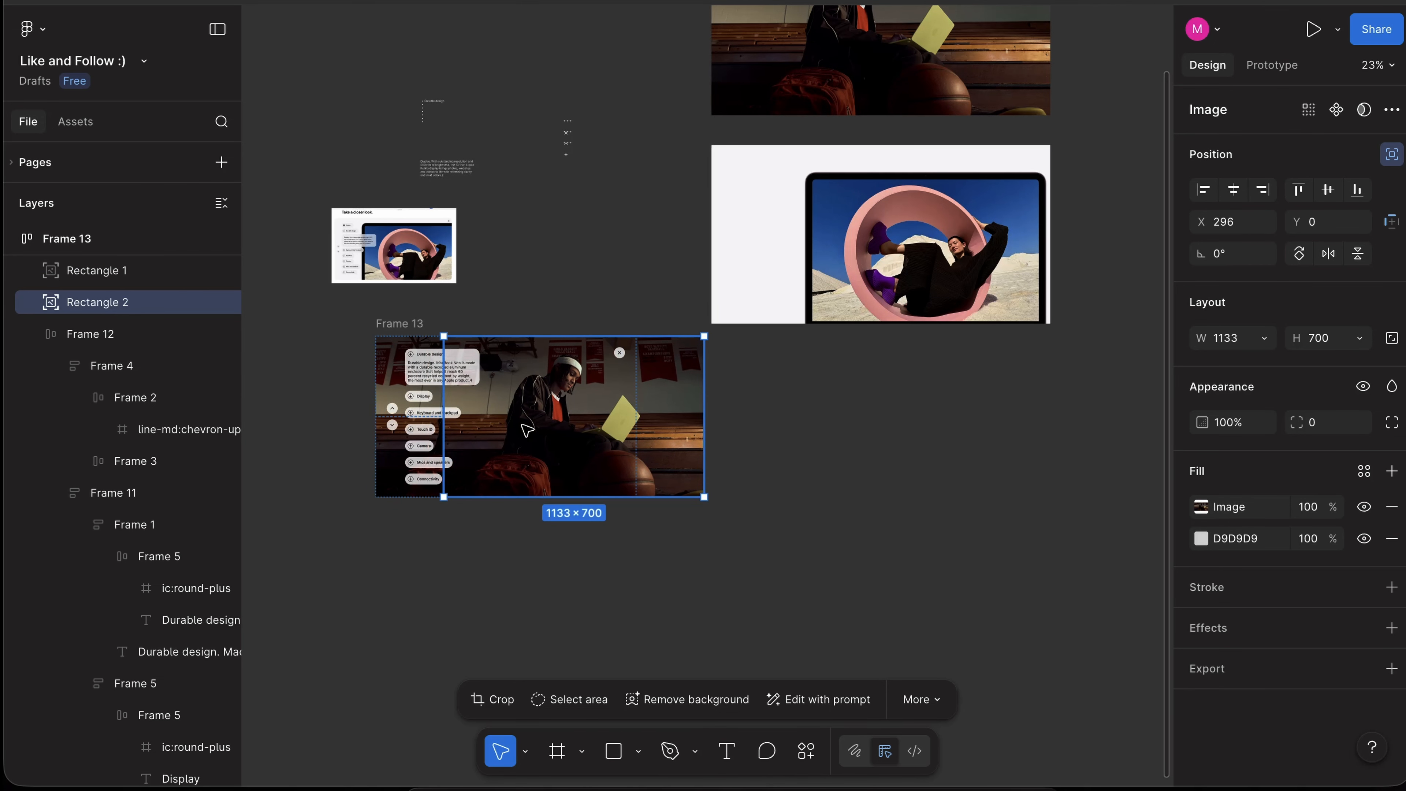
pyautogui.moveTo(528, 430); pyautogui.dragTo(686, 430)
pyautogui.scroll(3, 622, 396)
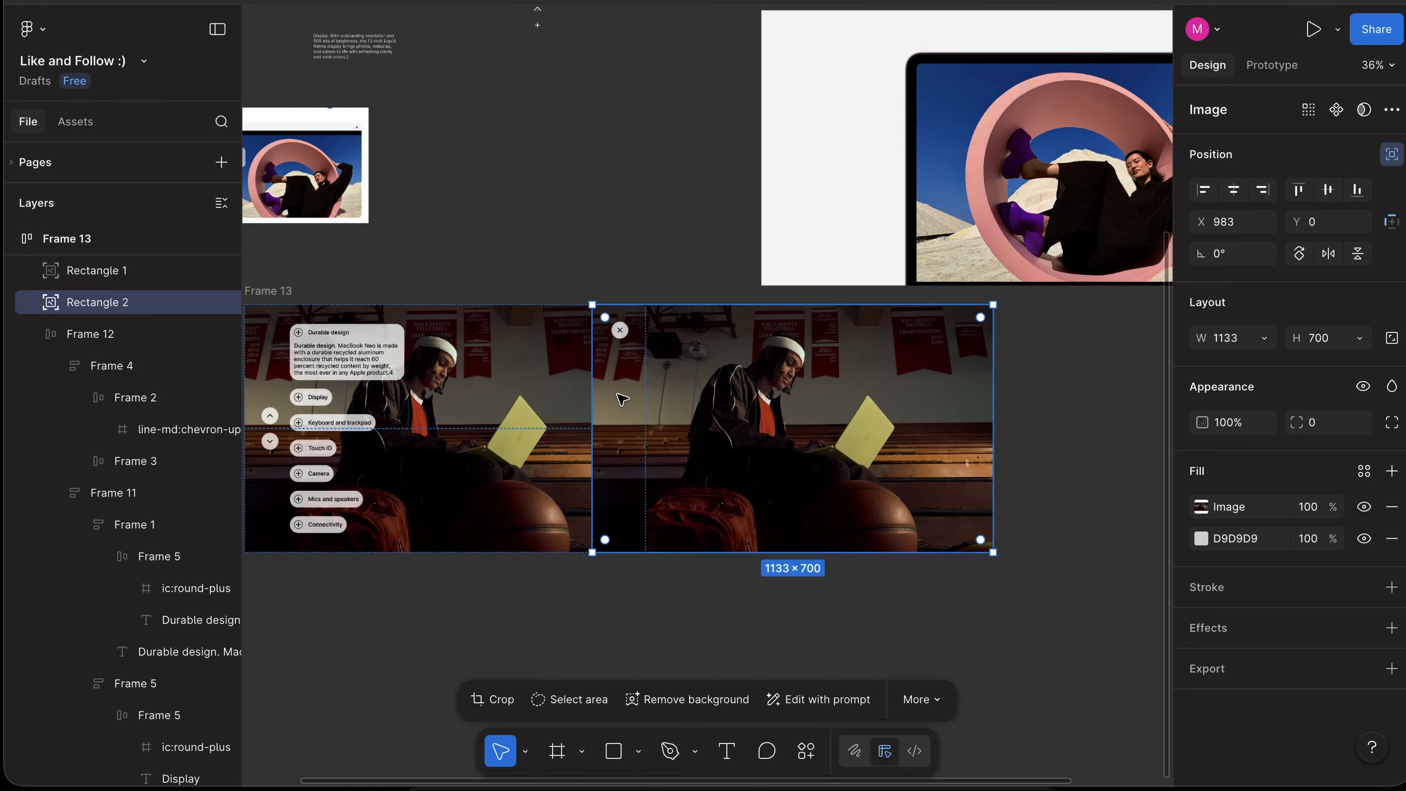
pyautogui.moveTo(622, 399); pyautogui.dragTo(728, 403)
pyautogui.scroll(-3, 728, 402)
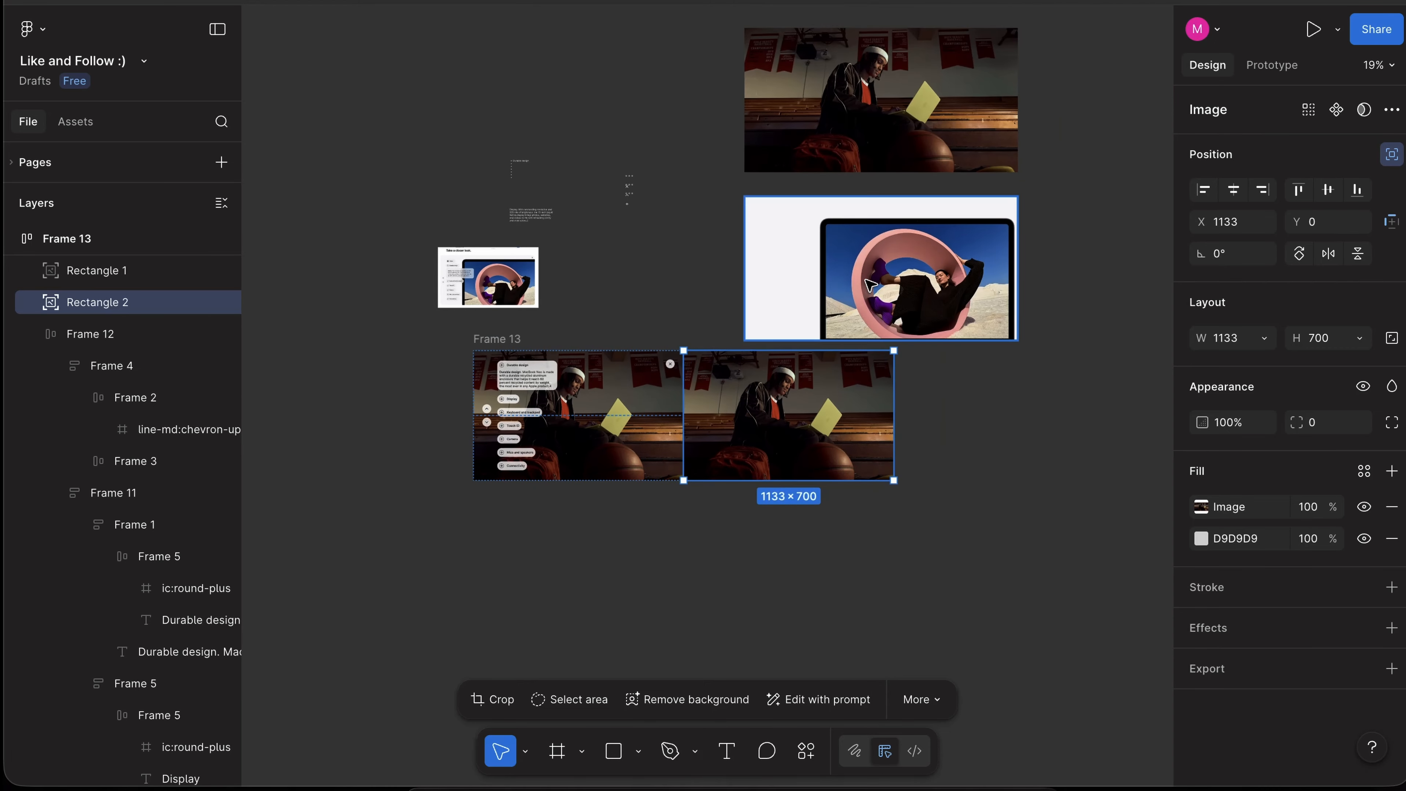
# Step: Paste the pink-ring laptop photo as an extra fill on the second rectangle
pyautogui.click(870, 285)
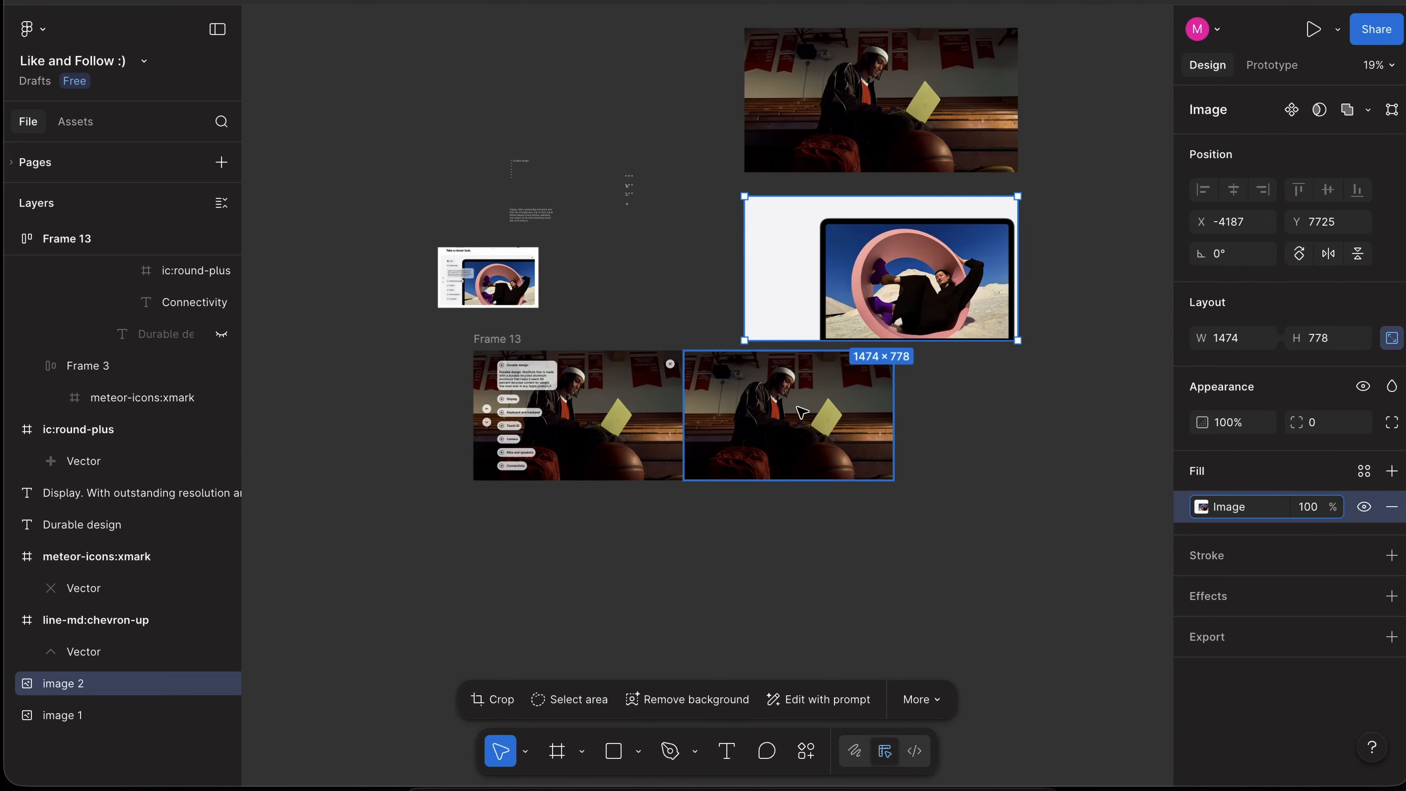
pyautogui.click(789, 419)
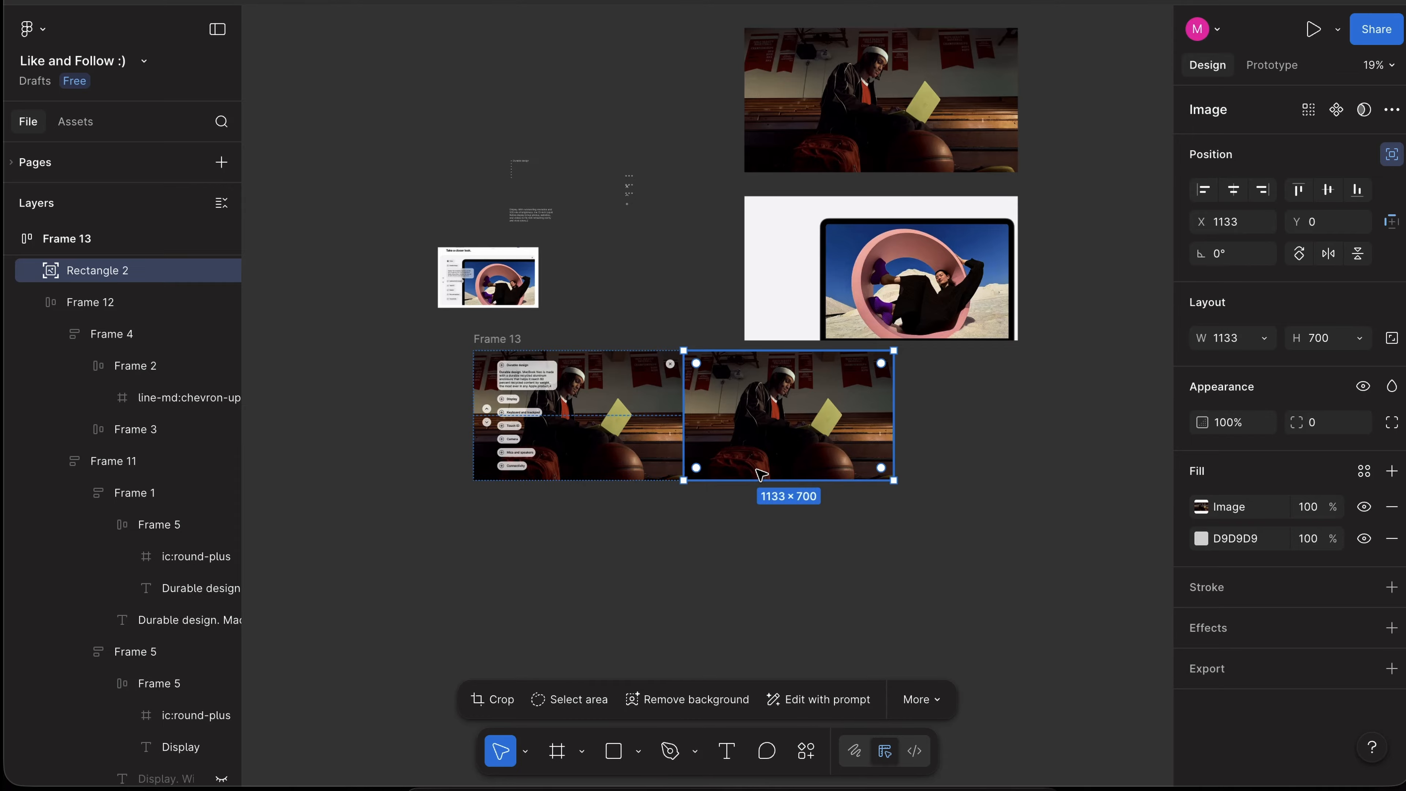
pyautogui.scroll(3, 761, 473)
pyautogui.press('super+v')
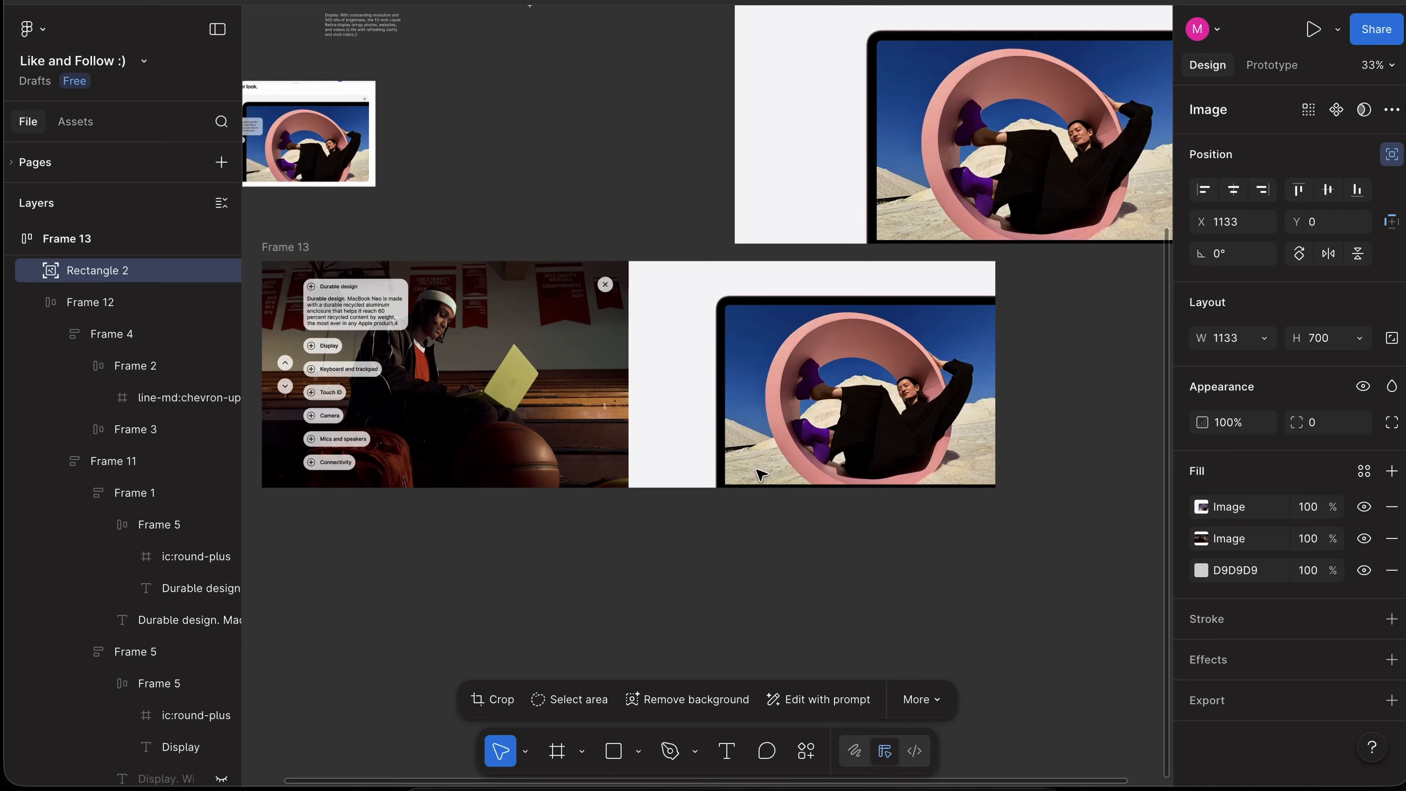
pyautogui.click(779, 523)
pyautogui.keyDown('super'); pyautogui.scroll(-3, 780, 523); pyautogui.keyUp('super')
pyautogui.hscroll(-4, 780, 523)
pyautogui.scroll(-2, 780, 524)
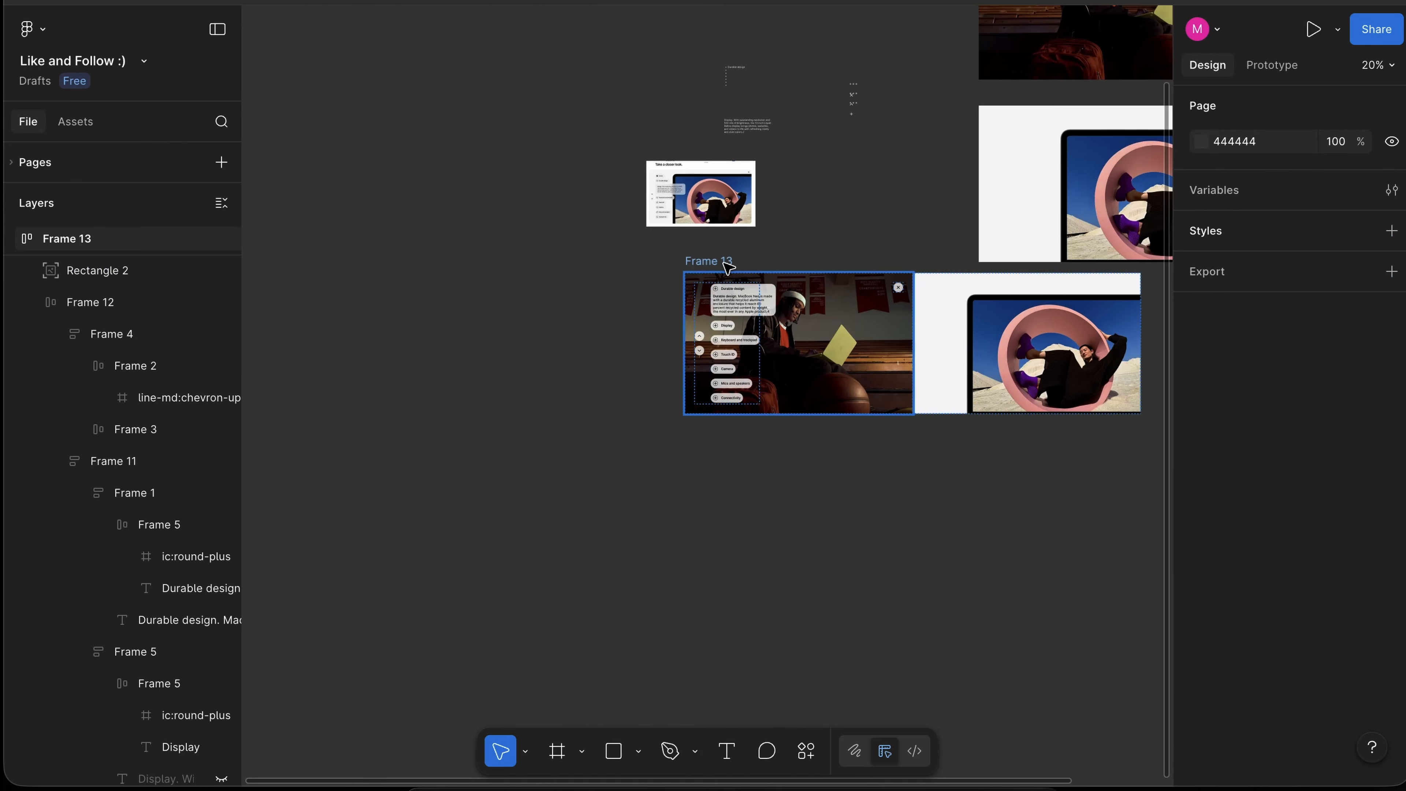
# Step: Move Frame 13 down and turn on Clip content to hide the overflowing image
pyautogui.moveTo(722, 264); pyautogui.dragTo(724, 342)
pyautogui.hscroll(2, 731, 346)
pyautogui.scroll(-1, 731, 346)
pyautogui.scroll(2, 730, 346)
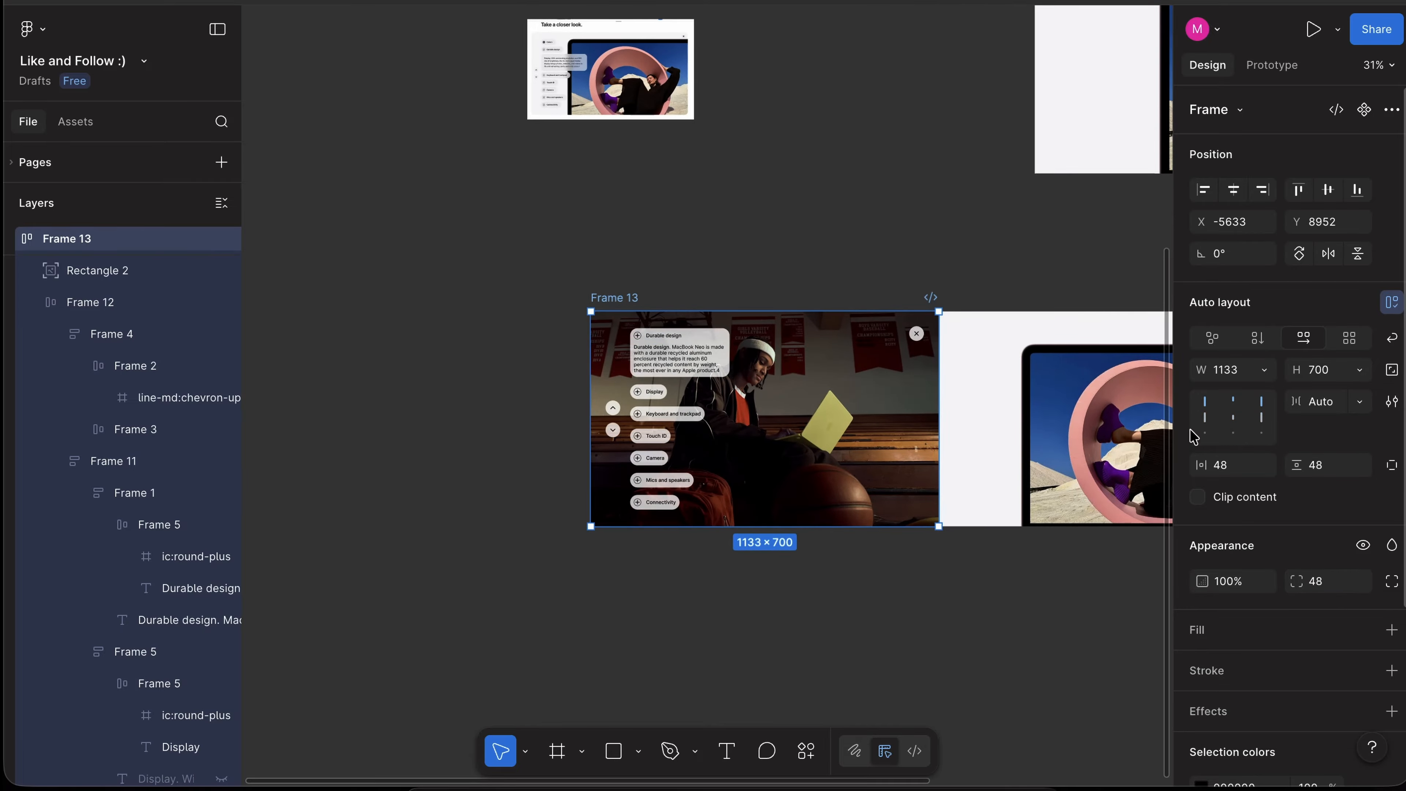
pyautogui.click(1197, 497)
pyautogui.click(841, 594)
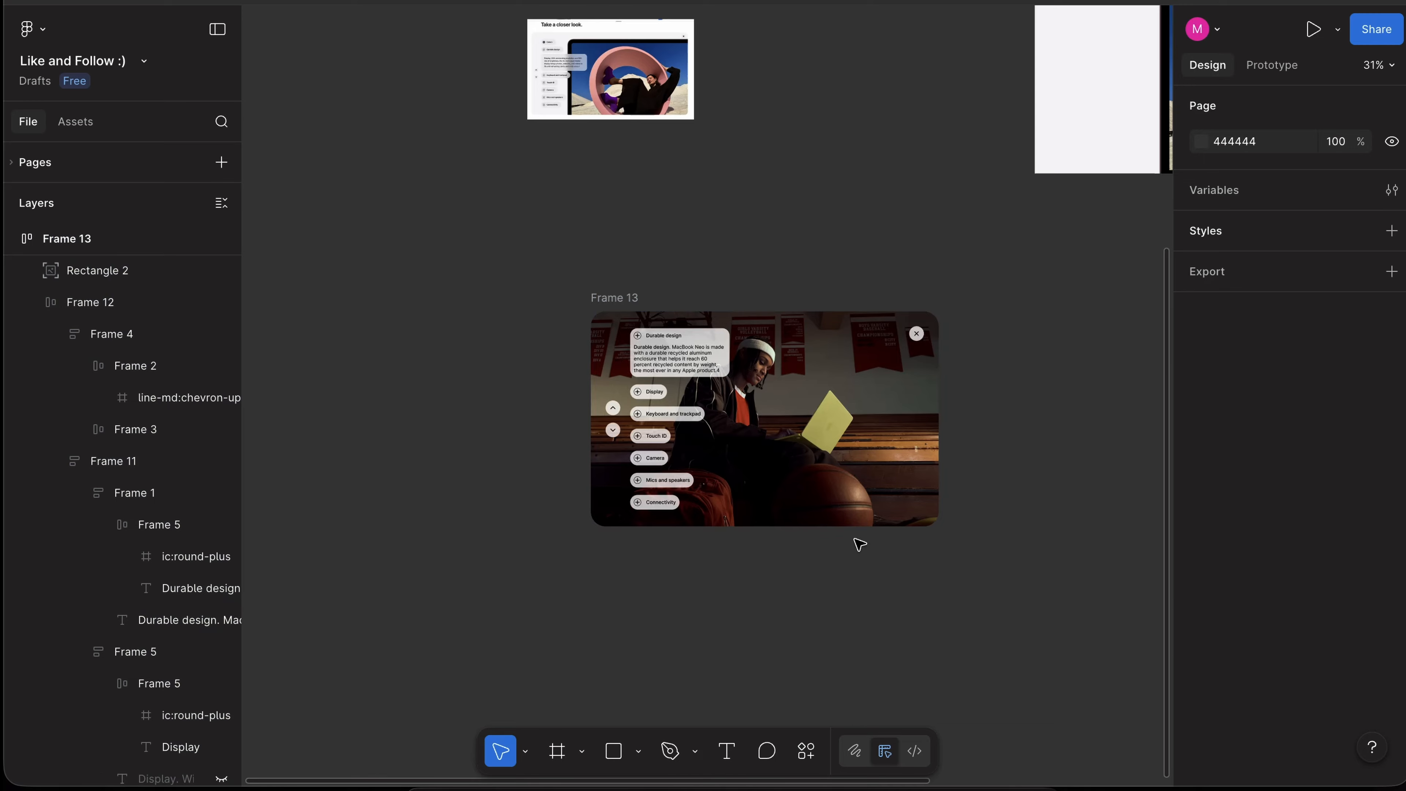
# Step: Draw a white Frame 14 around Frame 13
pyautogui.scroll(1, 859, 544)
pyautogui.press('f')
pyautogui.moveTo(409, 163); pyautogui.dragTo(933, 556)
# Step: Hide the Durable design header row inside Frame 14's card
pyautogui.scroll(2, 666, 327)
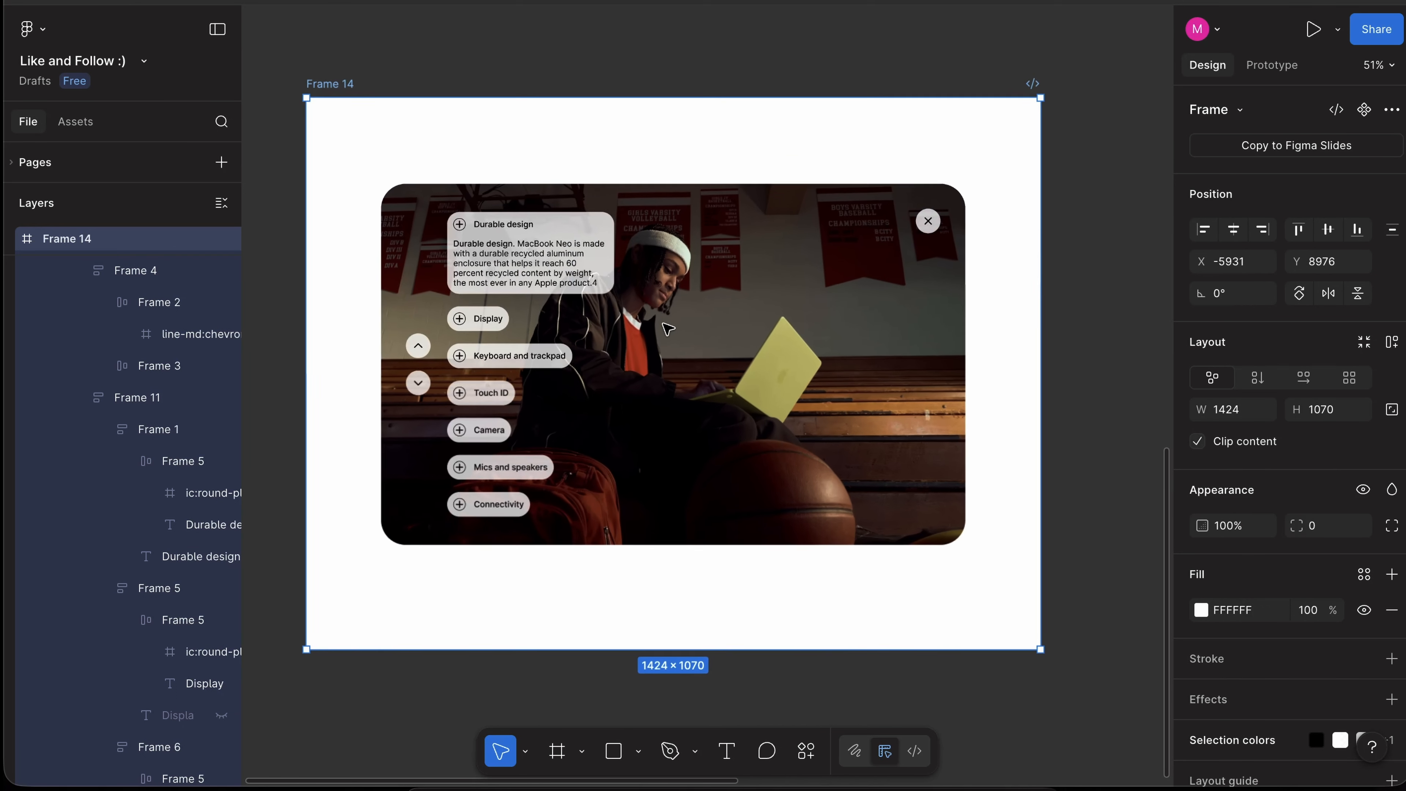
pyautogui.scroll(3, 489, 227)
pyautogui.click(492, 233)
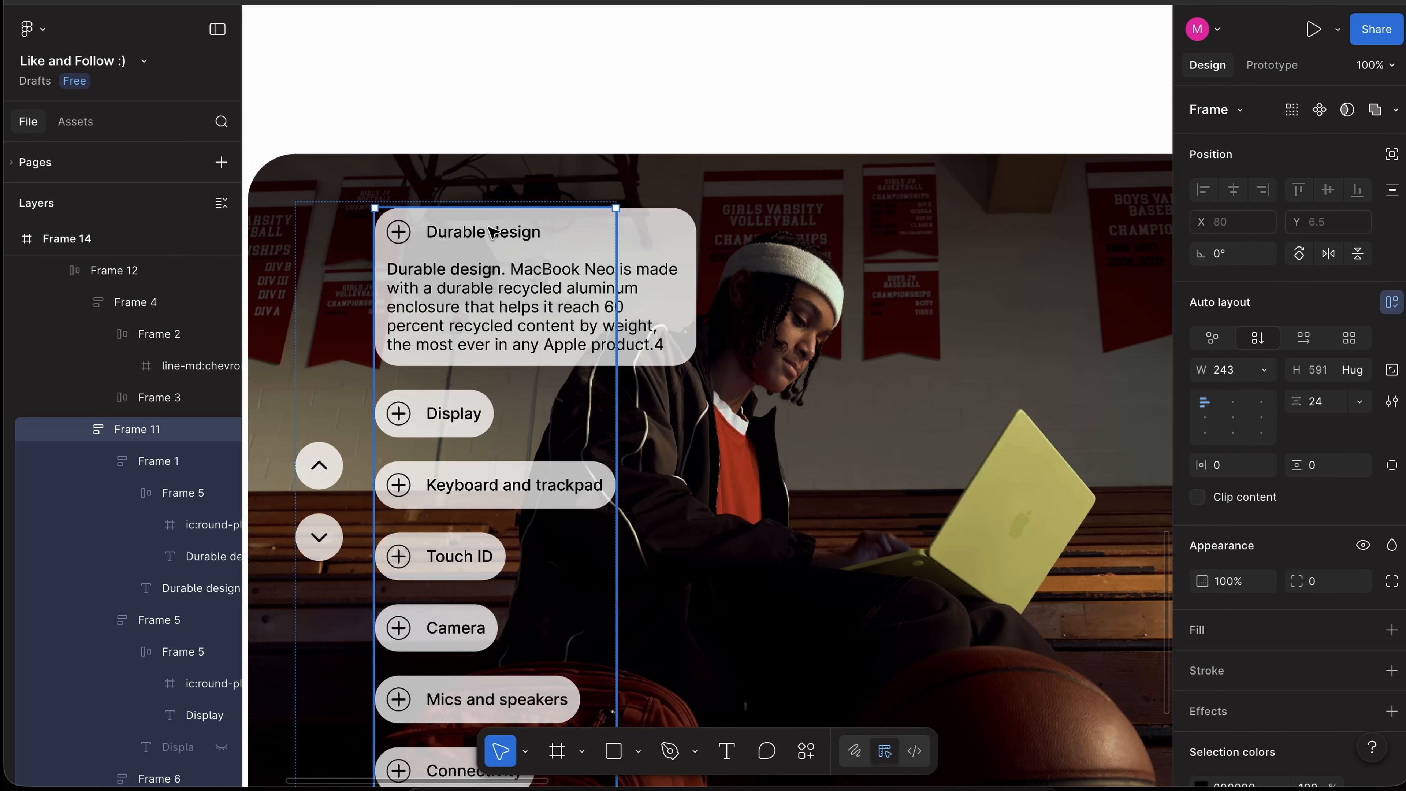
pyautogui.click(492, 233)
pyautogui.click(490, 232)
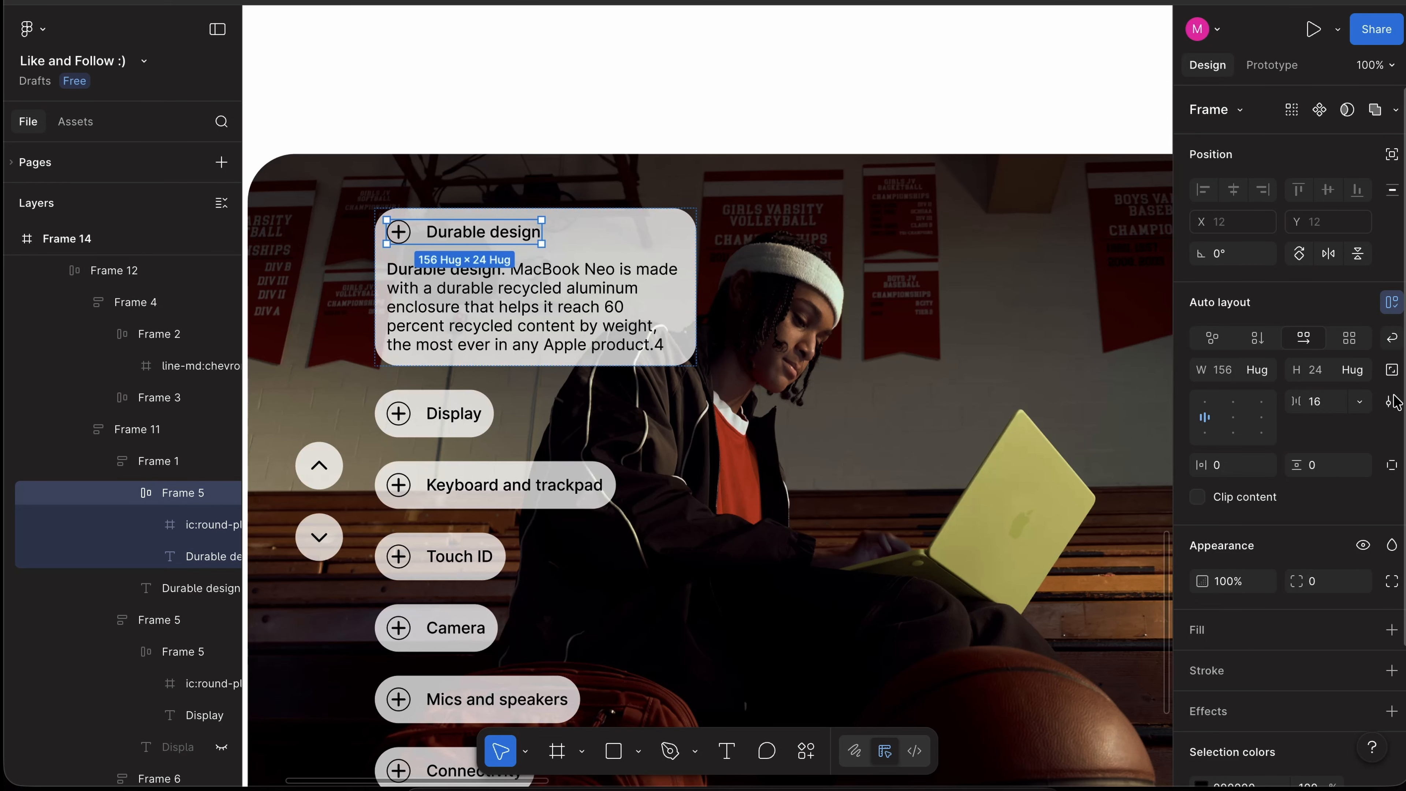
pyautogui.click(1362, 548)
pyautogui.scroll(-5, 1004, 498)
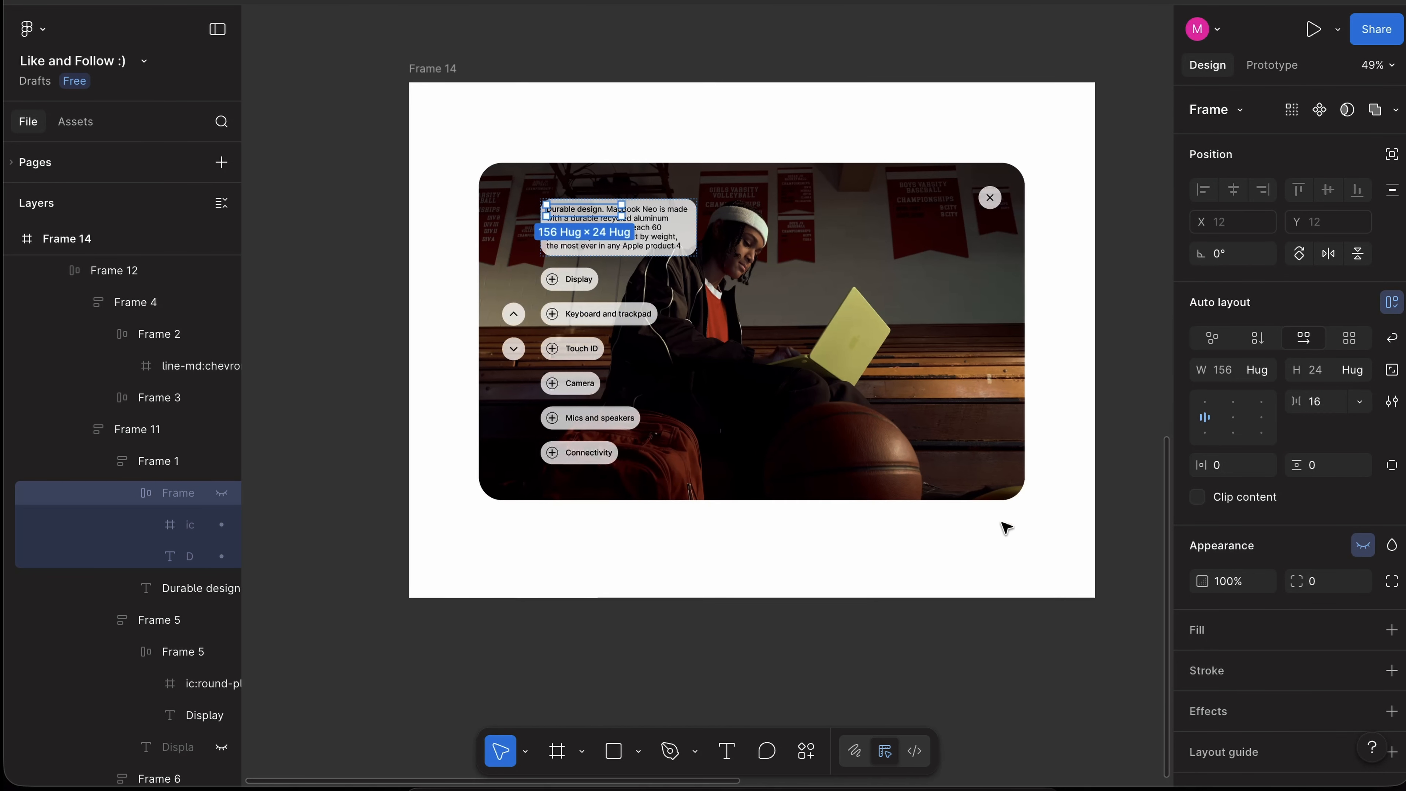
pyautogui.scroll(-3, 1008, 342)
pyautogui.click(852, 131)
# Step: Duplicate Frame 14 to its right as Frame 15
pyautogui.hscroll(4, 852, 131)
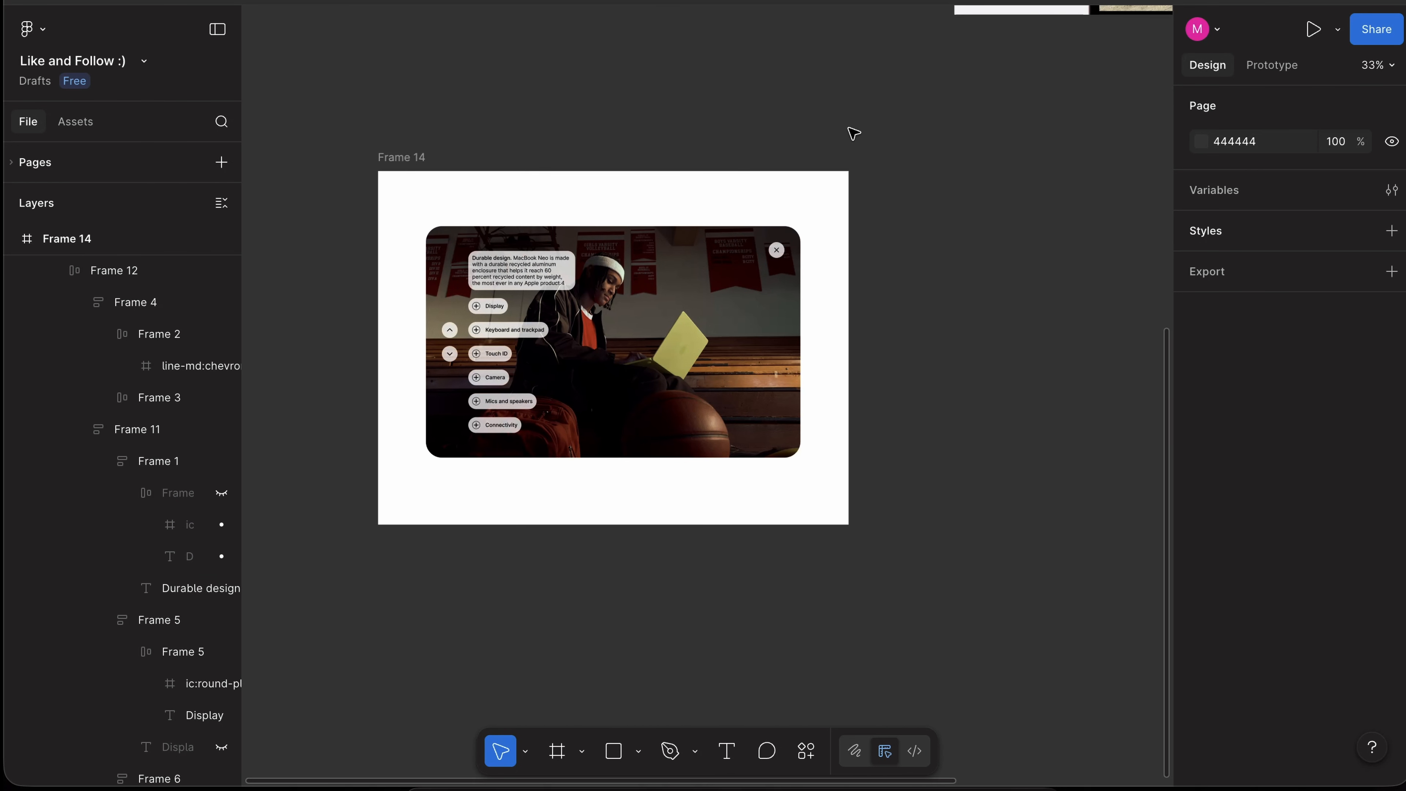
pyautogui.scroll(-3, 852, 131)
pyautogui.click(627, 160)
pyautogui.moveTo(587, 142); pyautogui.dragTo(892, 142)
pyautogui.scroll(5, 1058, 264)
pyautogui.scroll(5, 639, 175)
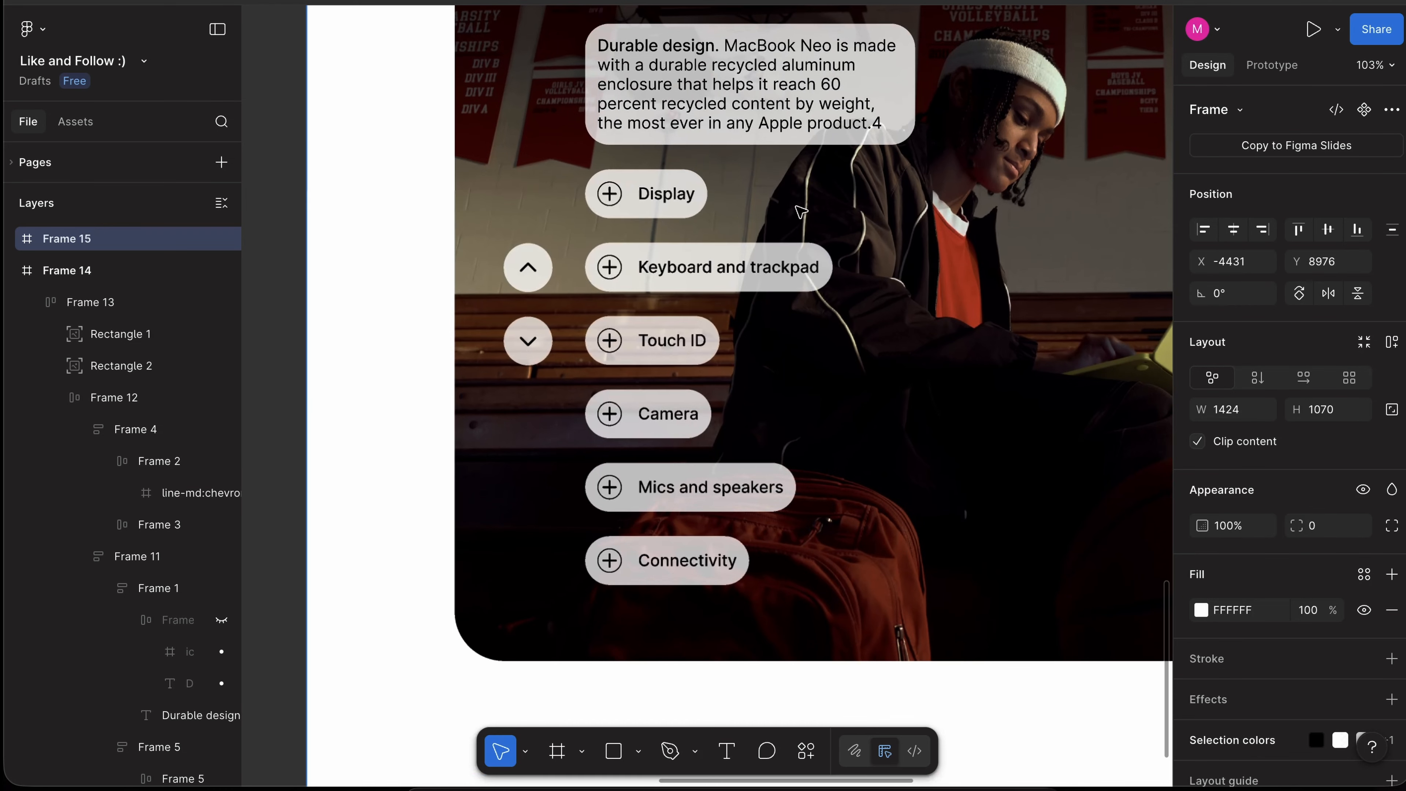
# Step: In Frame 15, show the Display description and hide its collapsed button row
pyautogui.click(656, 199)
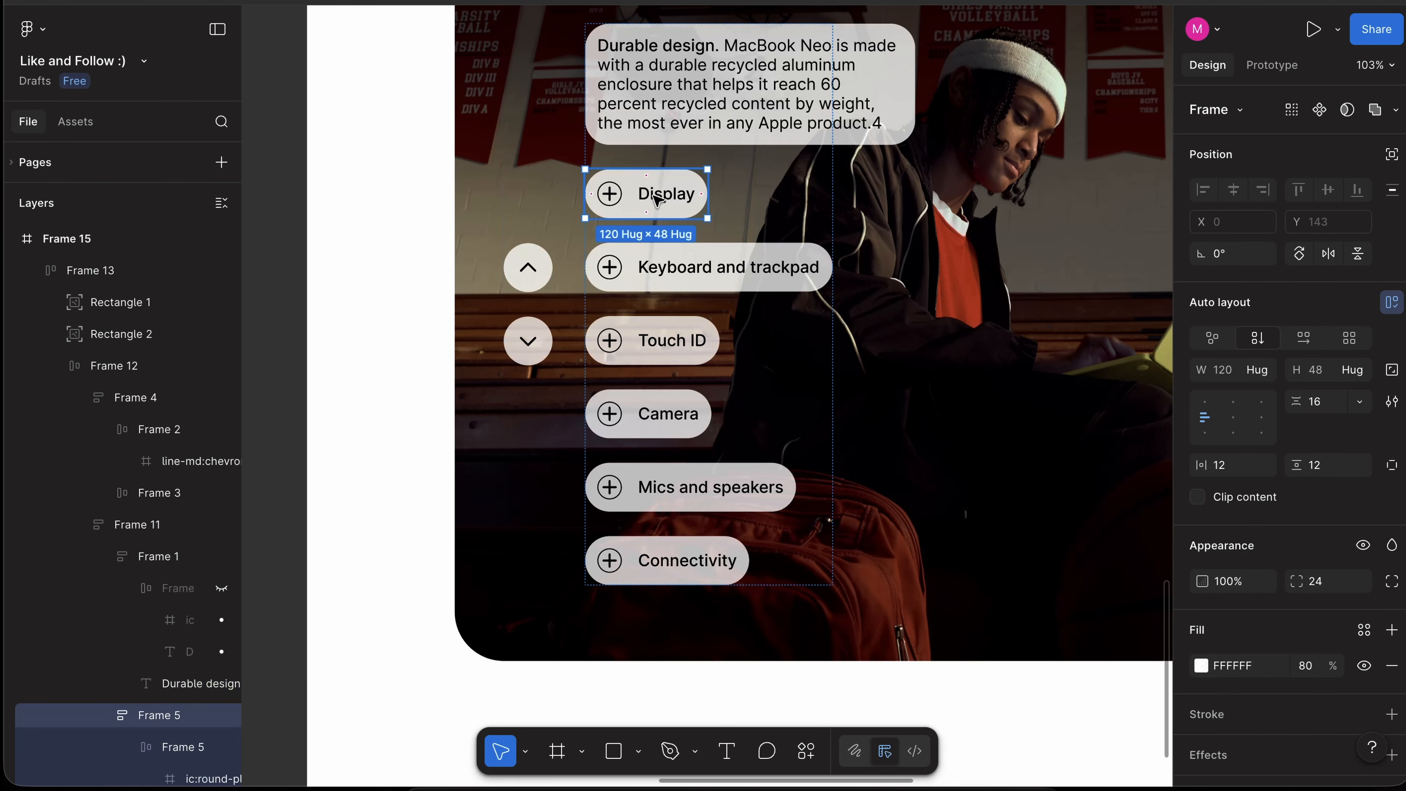
pyautogui.scroll(-4, 193, 641)
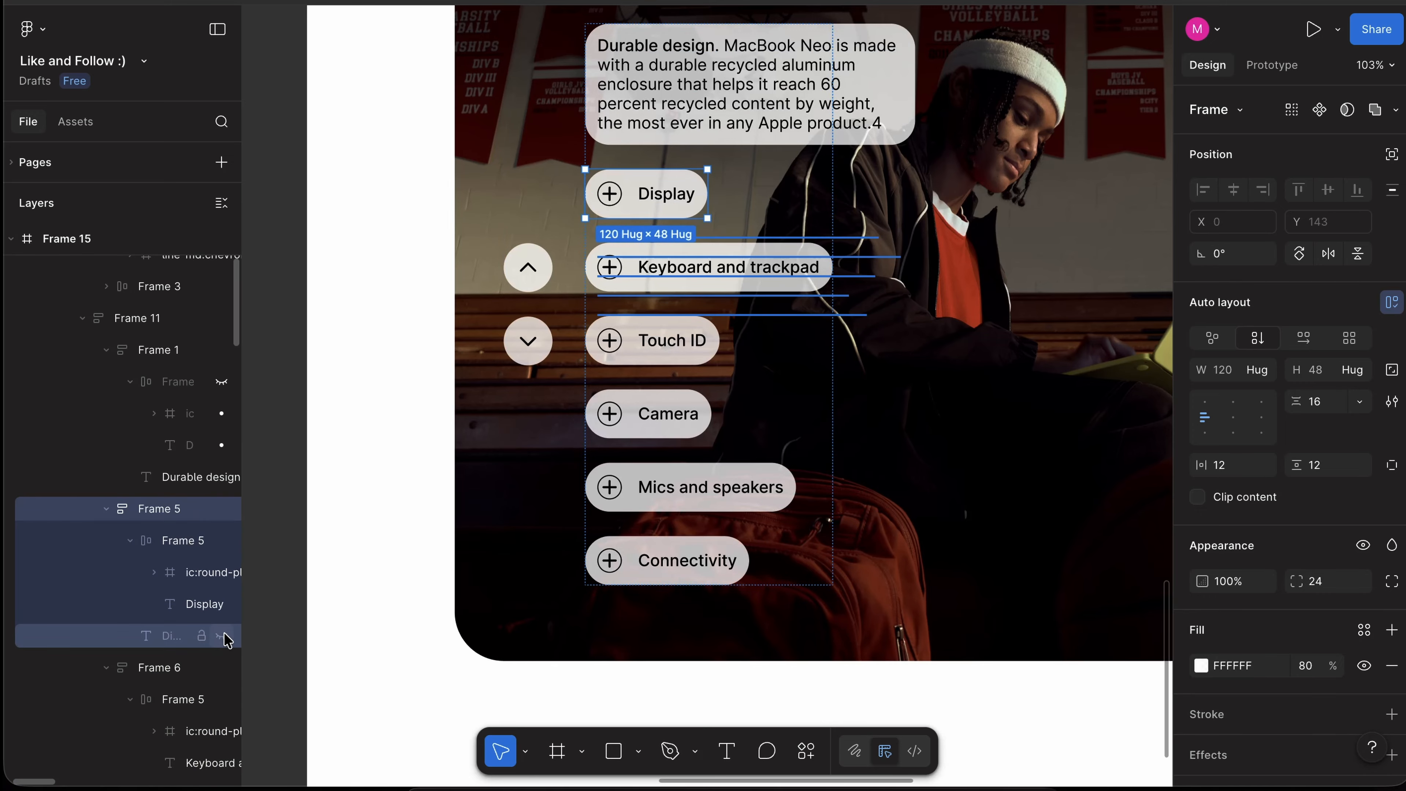
pyautogui.click(221, 636)
pyautogui.click(221, 540)
pyautogui.scroll(-3, 542, 463)
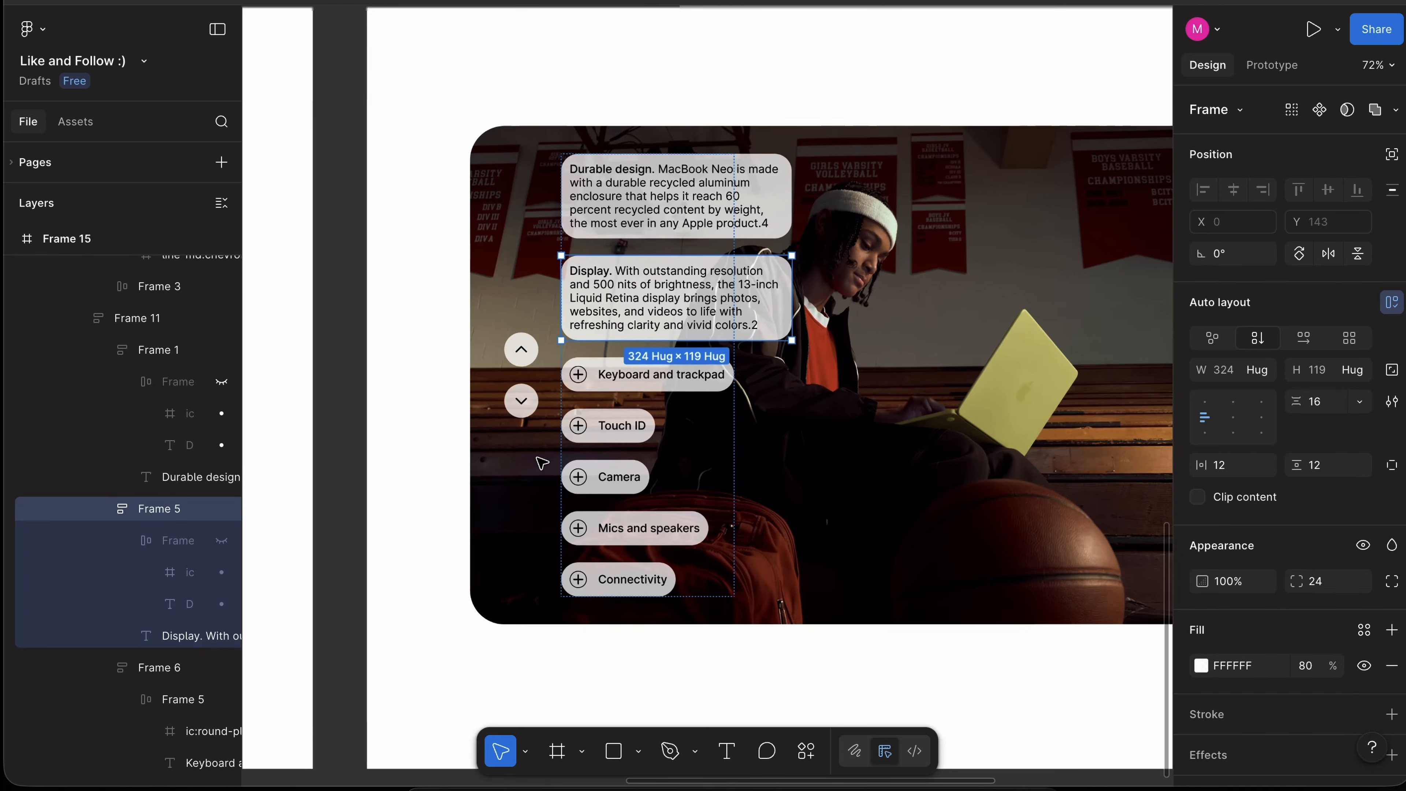
pyautogui.scroll(1, 542, 463)
# Step: In Frame 15, collapse Durable design to its pill by unhiding its row and hiding its description
pyautogui.click(610, 224)
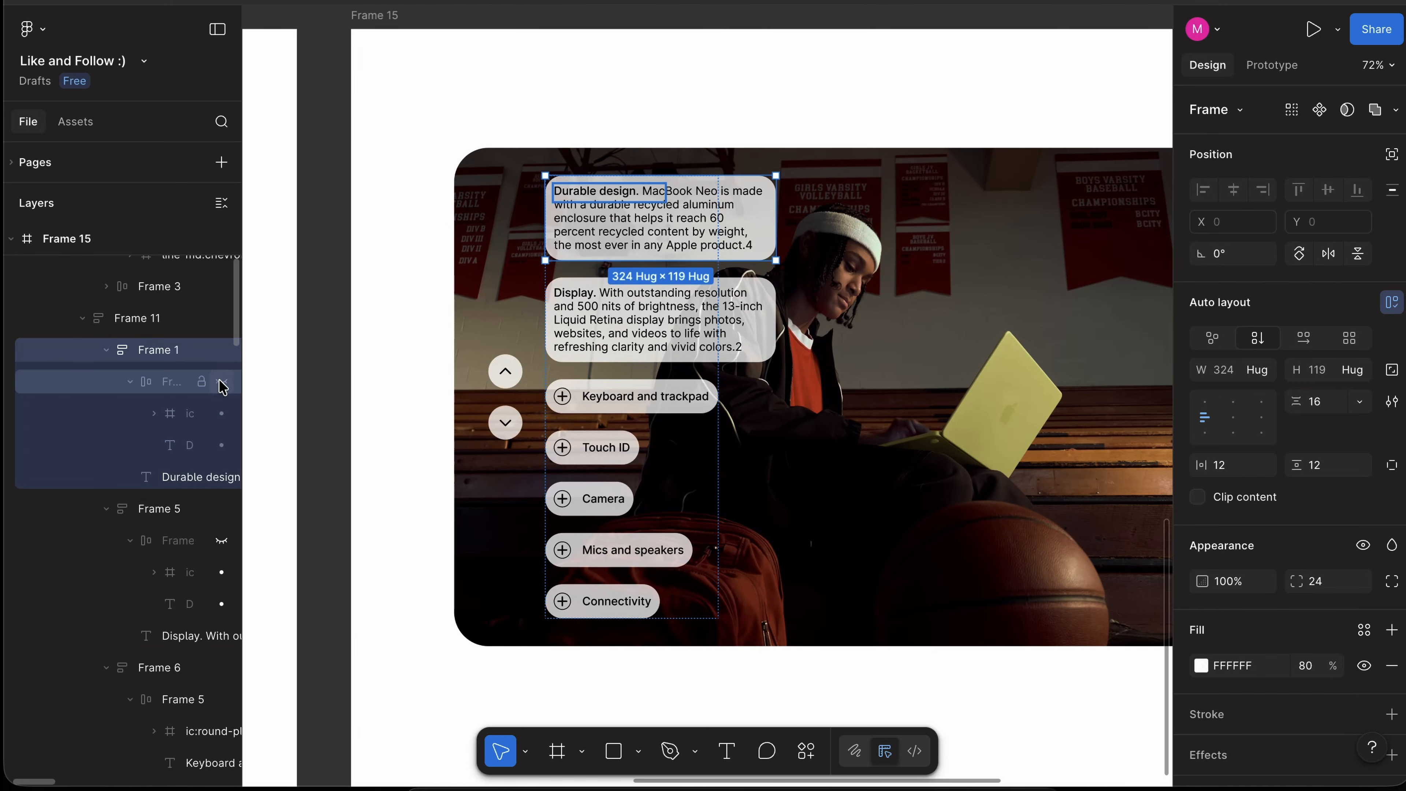
pyautogui.click(221, 382)
pyautogui.click(222, 477)
pyautogui.scroll(-3, 473, 483)
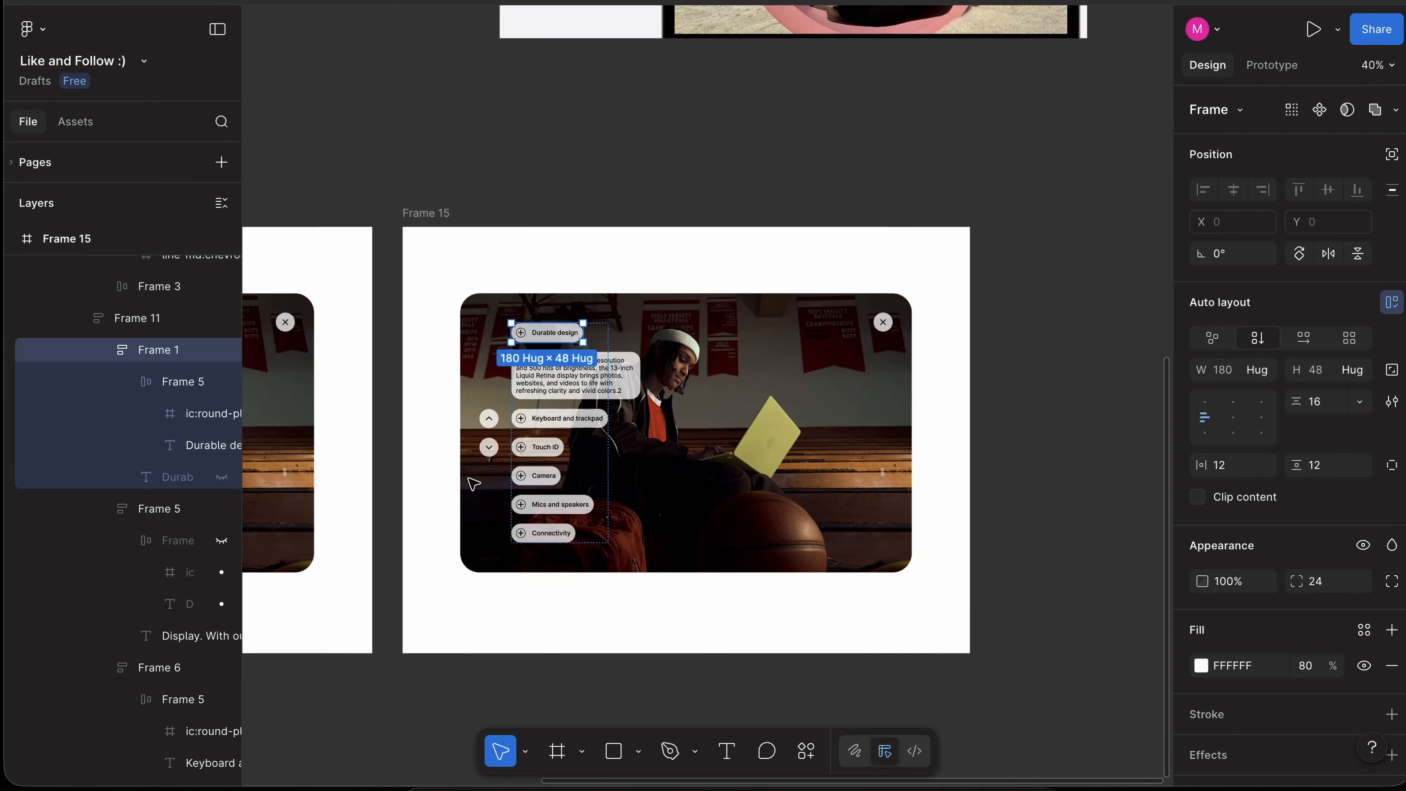
pyautogui.hscroll(-4, 696, 209)
pyautogui.scroll(-2, 695, 208)
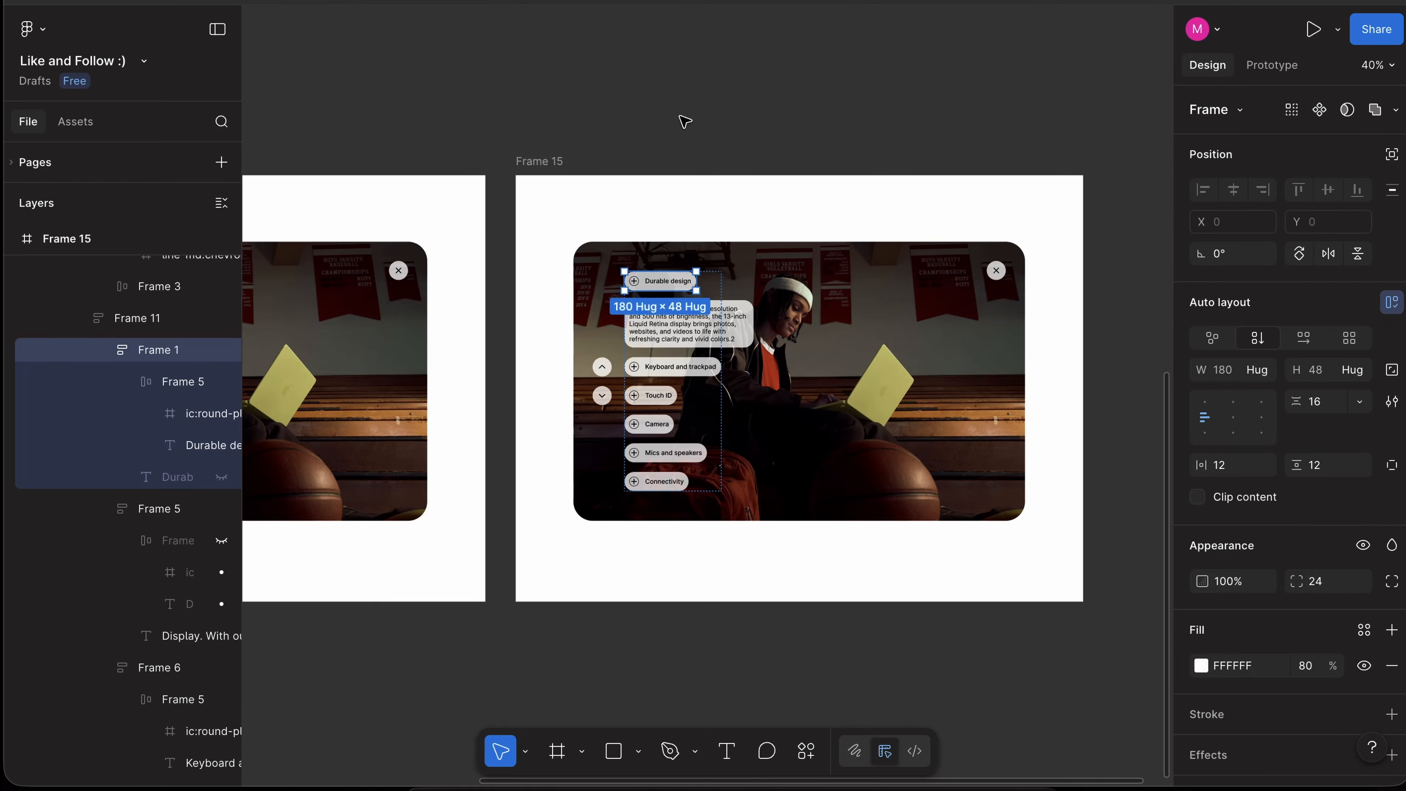
pyautogui.scroll(-3, 685, 121)
pyautogui.click(1020, 314)
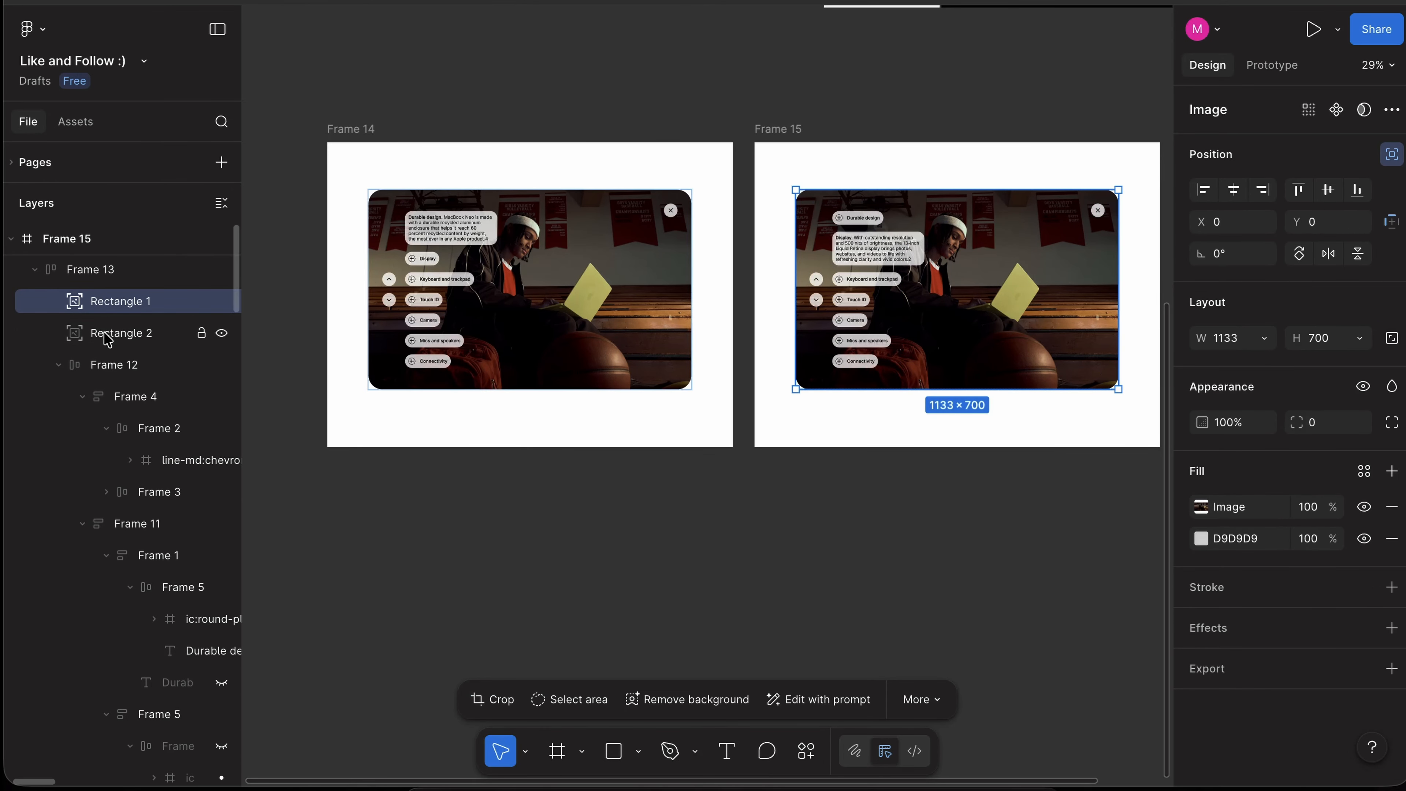
# Step: Slide Frame 15's Rectangle 1 and Rectangle 2 left together by one image width
pyautogui.keyDown('shift'); pyautogui.click(104, 333); pyautogui.keyUp('shift')
pyautogui.scroll(-3, 499, 401)
pyautogui.scroll(5, 835, 361)
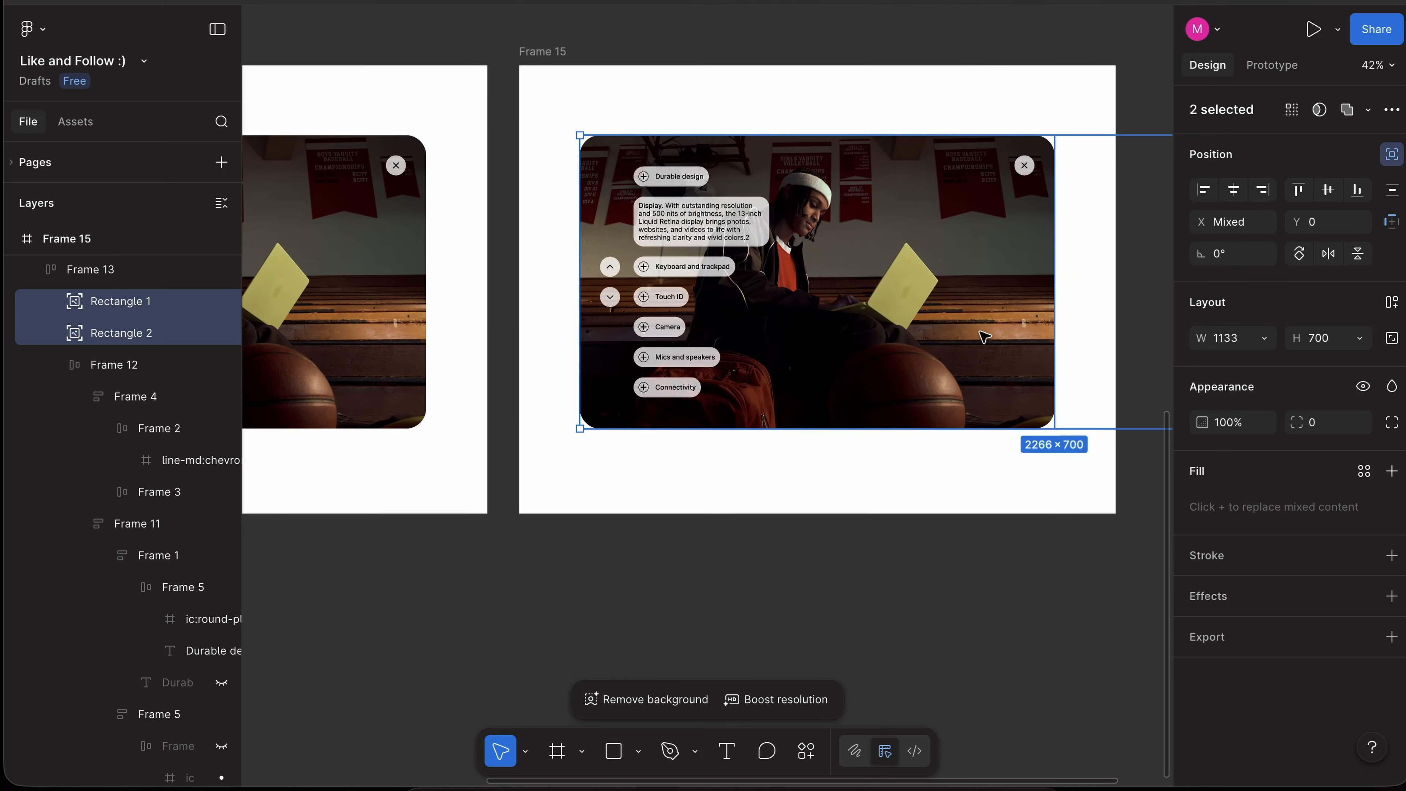
pyautogui.moveTo(982, 333); pyautogui.dragTo(799, 305)
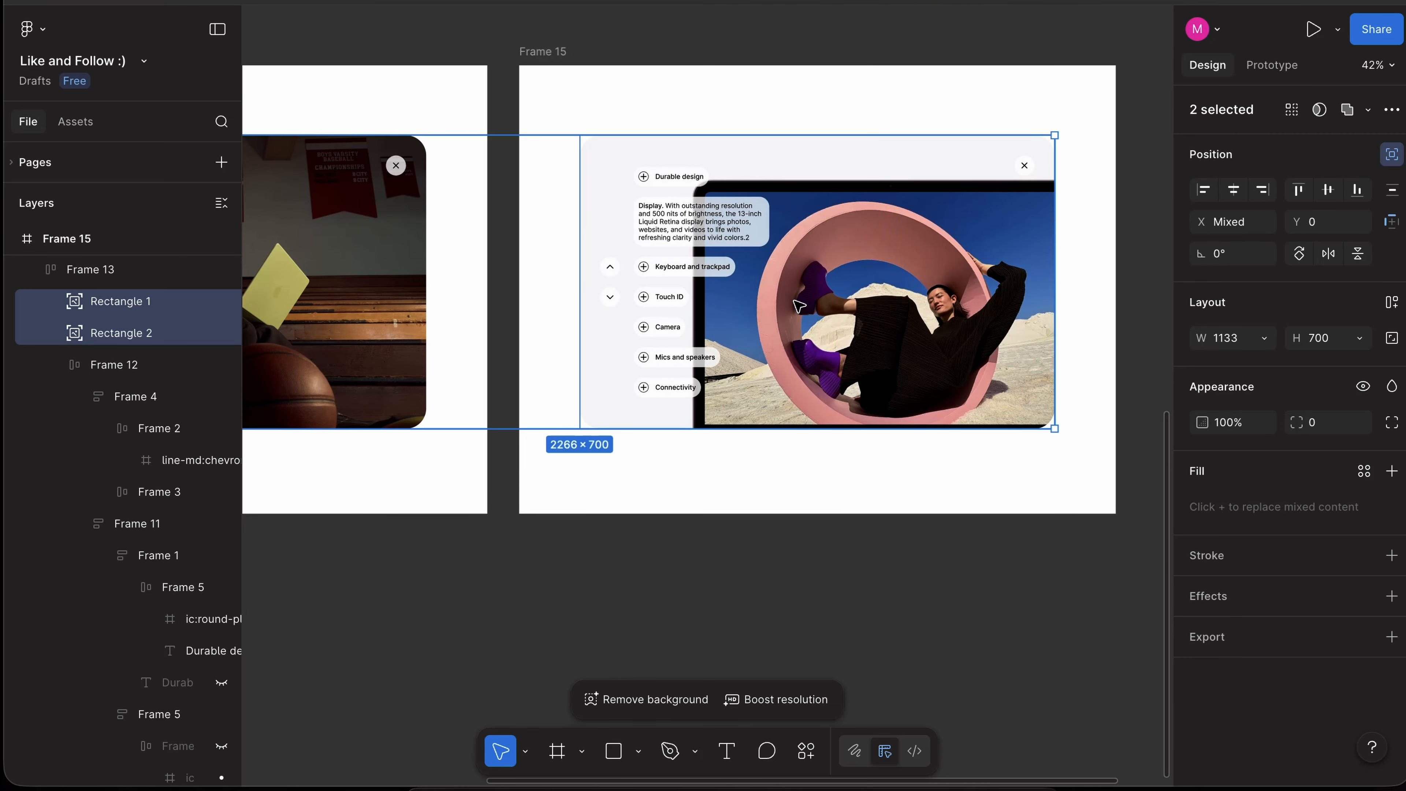
pyautogui.scroll(-3, 799, 306)
pyautogui.click(875, 537)
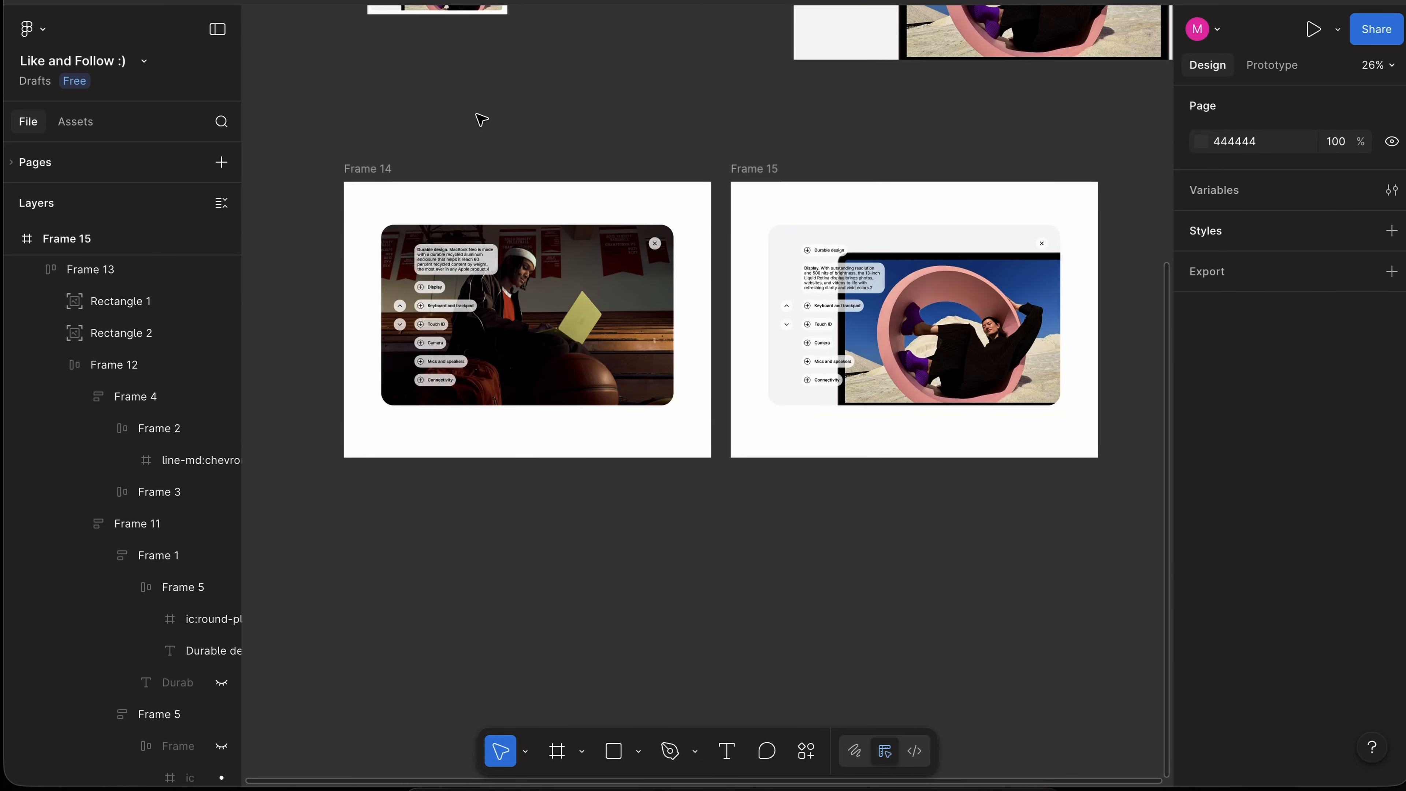
# Step: In Prototype mode, link Frame 14's Display button to Frame 15
pyautogui.click(1268, 65)
pyautogui.scroll(5, 651, 423)
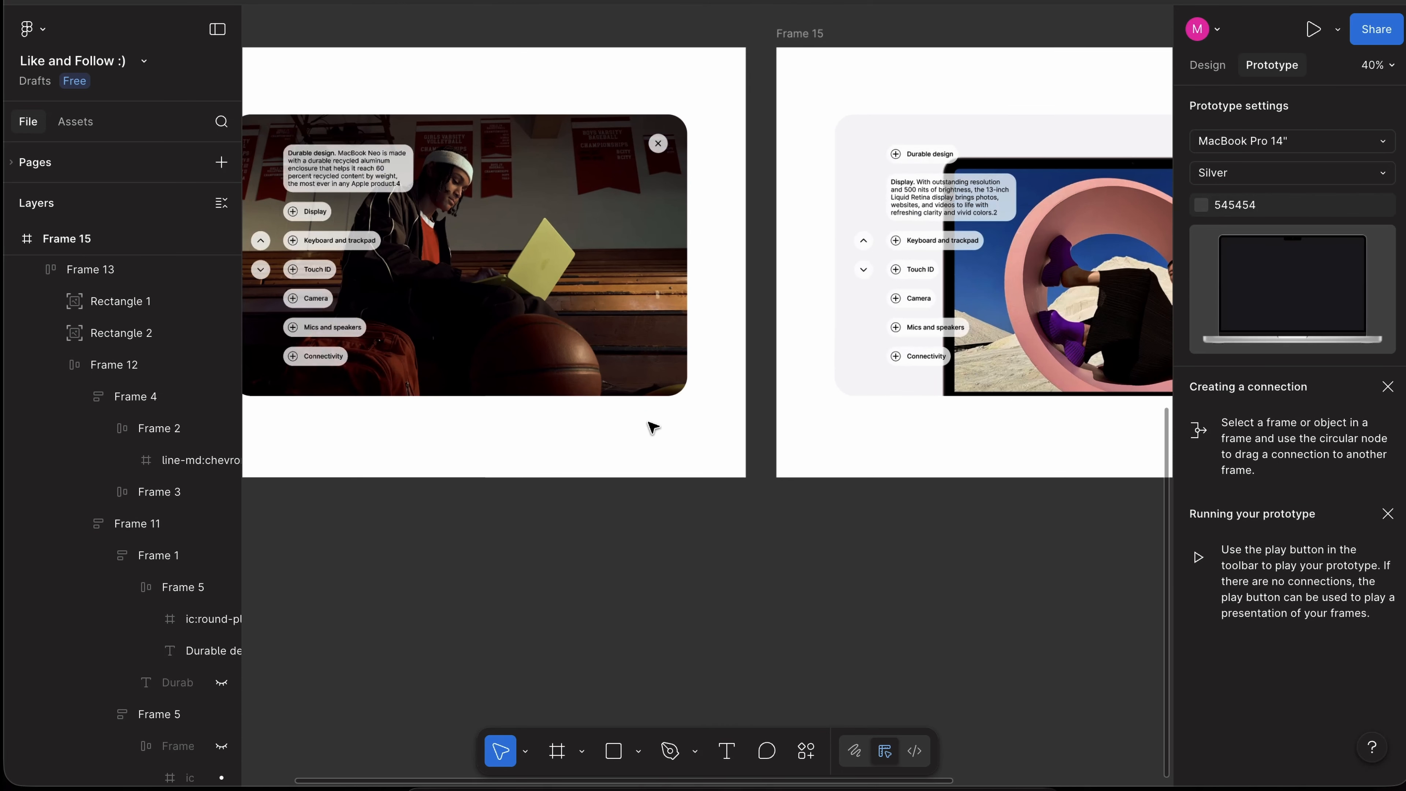
pyautogui.click(343, 110)
pyautogui.click(393, 259)
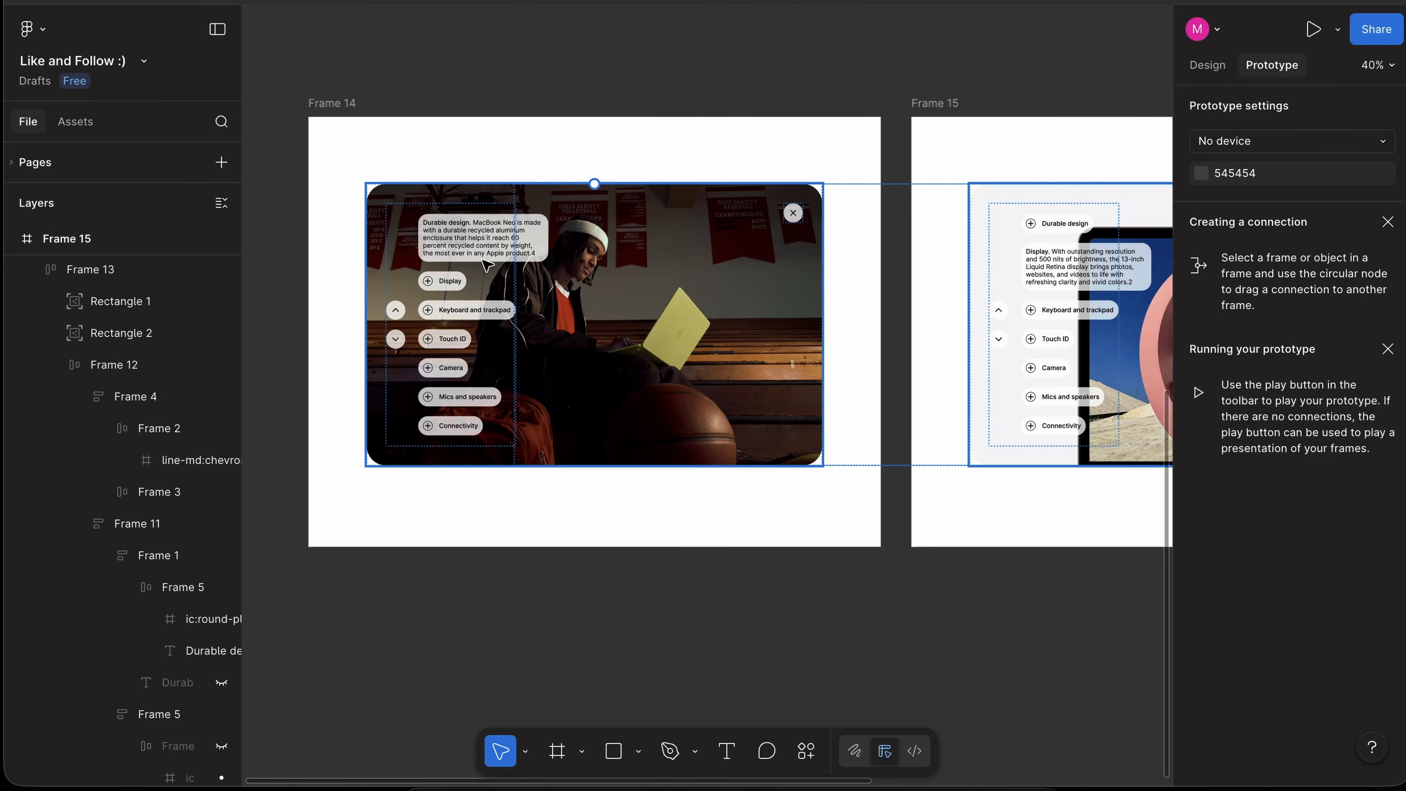
pyautogui.scroll(3, 393, 260)
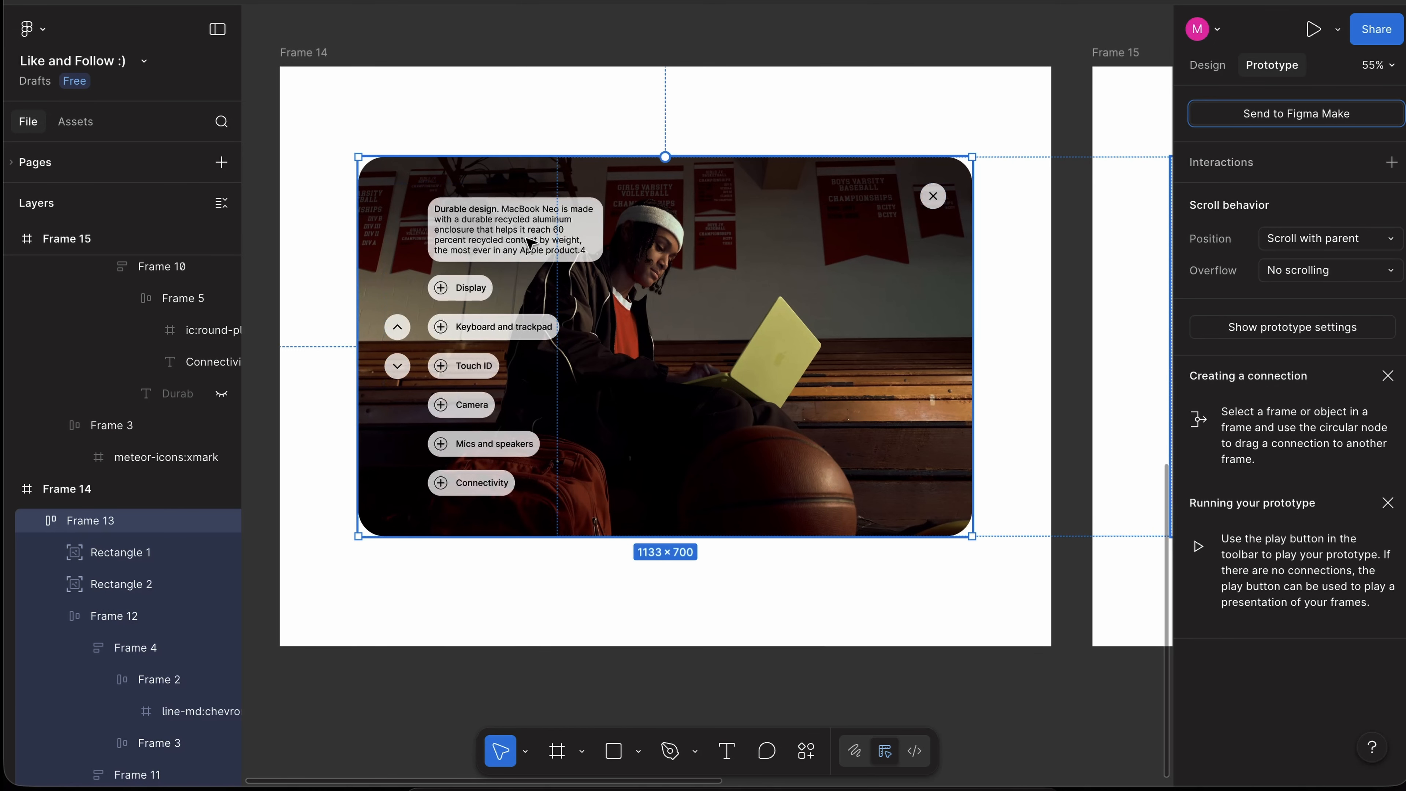
pyautogui.click(470, 287)
pyautogui.click(474, 288)
pyautogui.scroll(-3, 498, 289)
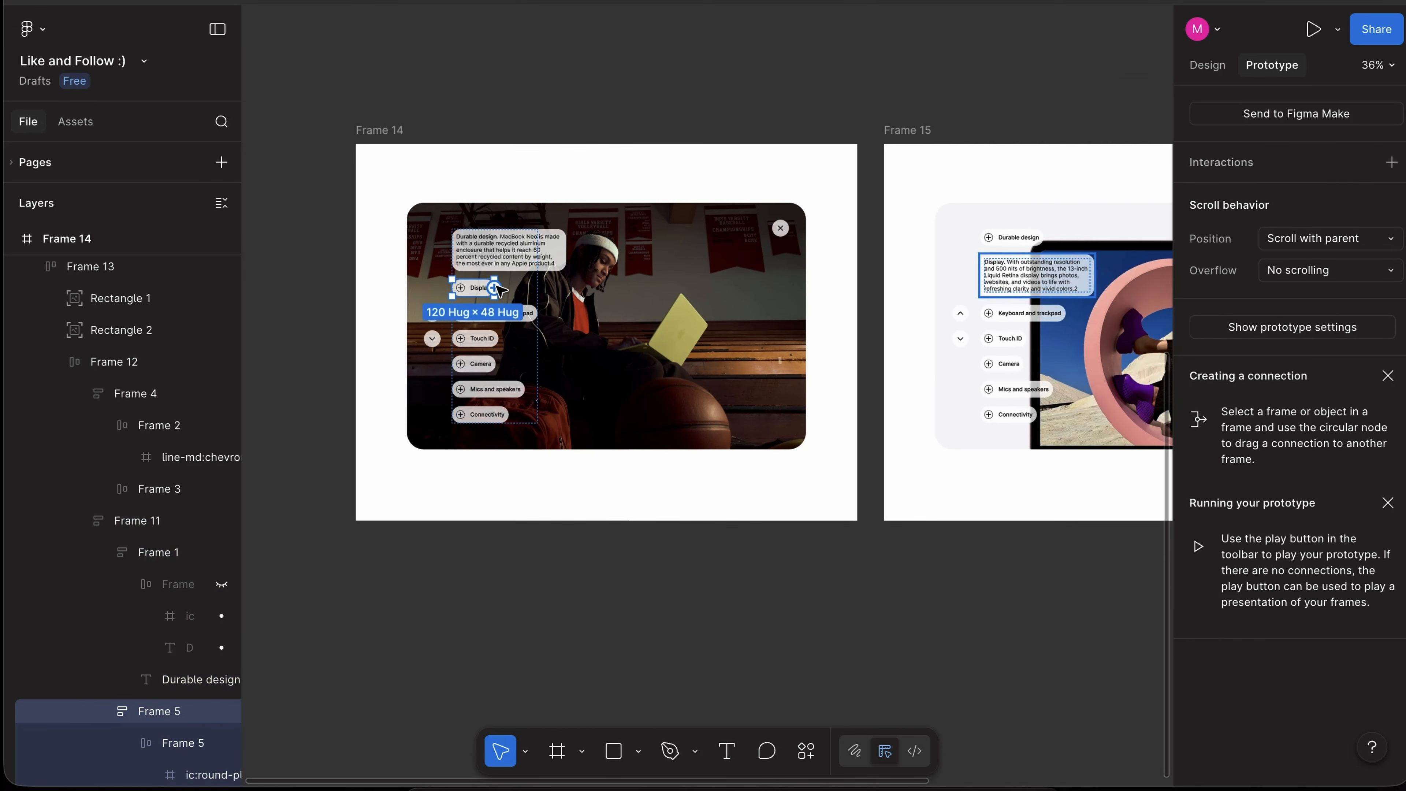
pyautogui.moveTo(494, 287); pyautogui.dragTo(895, 316)
# Step: Expand the Display and Durable design items on Apple's live page for reference
pyautogui.scroll(-2, 895, 327)
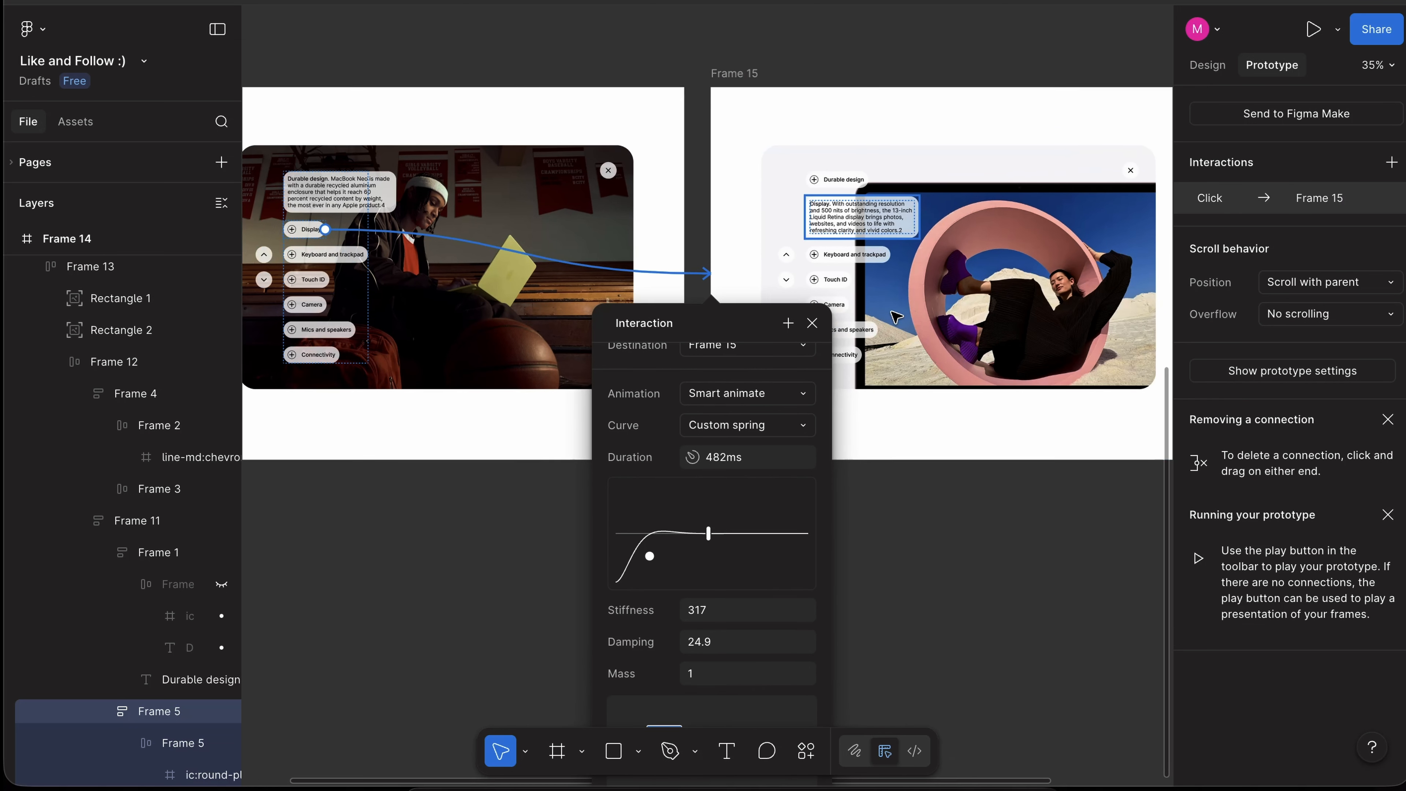
pyautogui.scroll(-4, 873, 555)
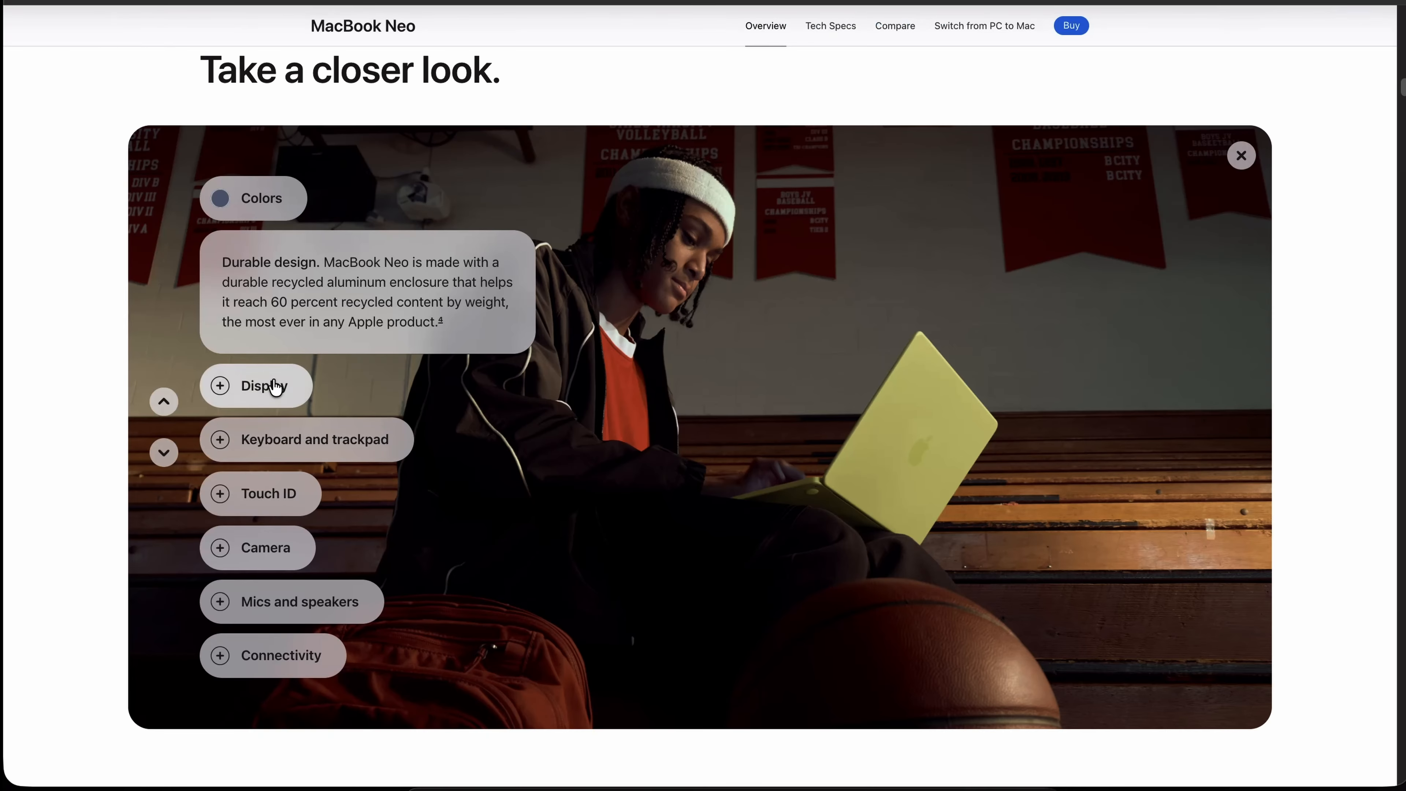
pyautogui.click(273, 379)
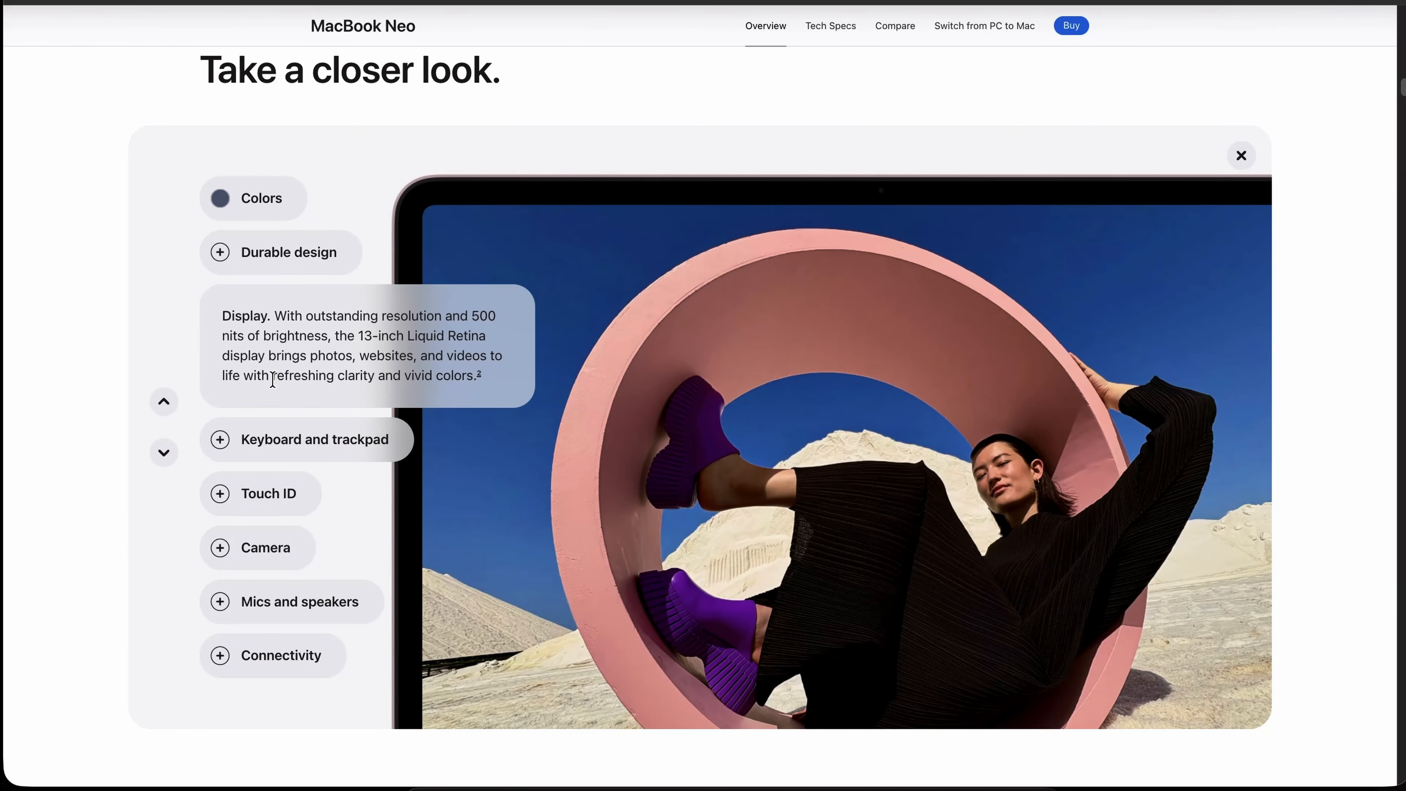
pyautogui.click(294, 261)
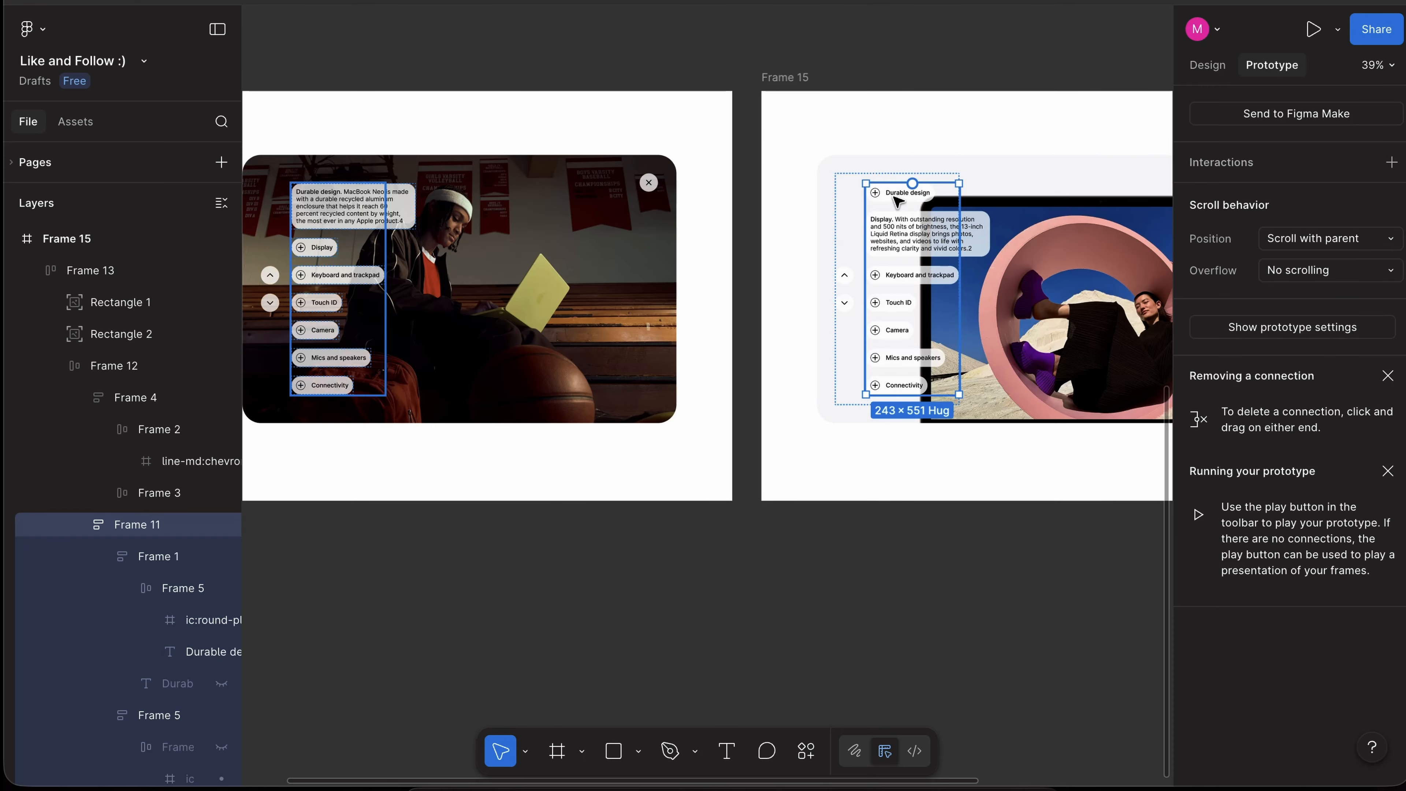
# Step: Link Frame 15's Durable design pill back to Frame 14
pyautogui.doubleClick(871, 194)
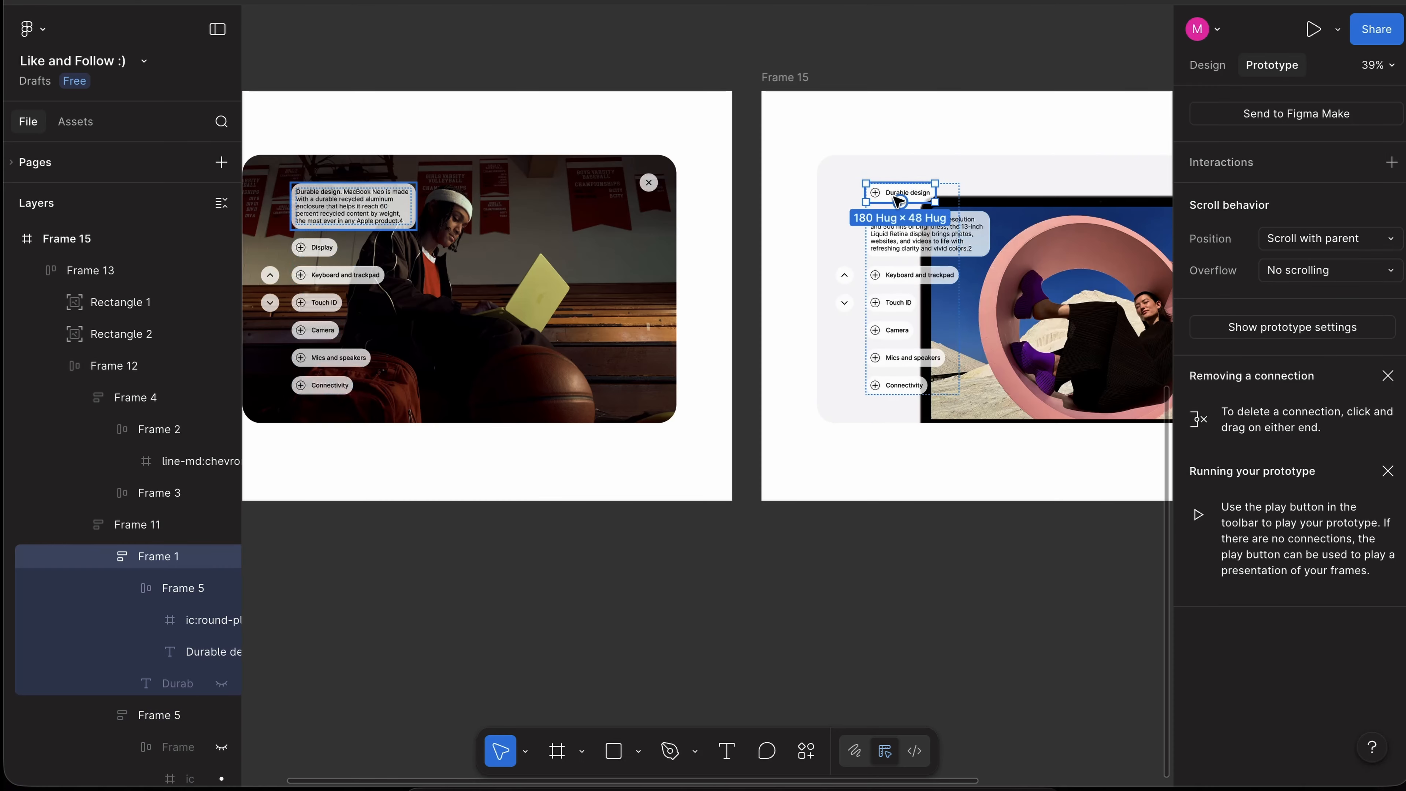
pyautogui.moveTo(866, 193); pyautogui.dragTo(700, 246)
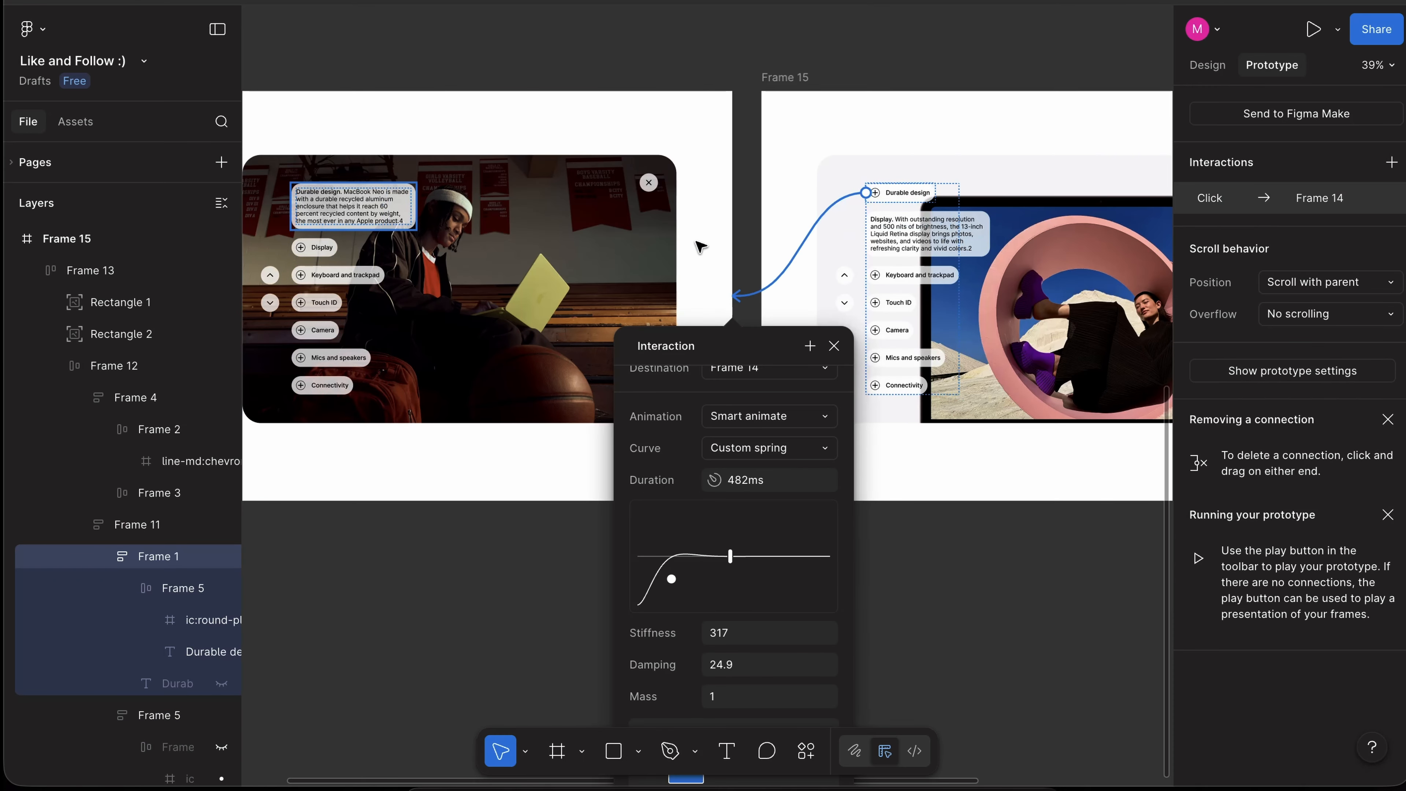
pyautogui.click(966, 587)
pyautogui.hscroll(-2, 965, 585)
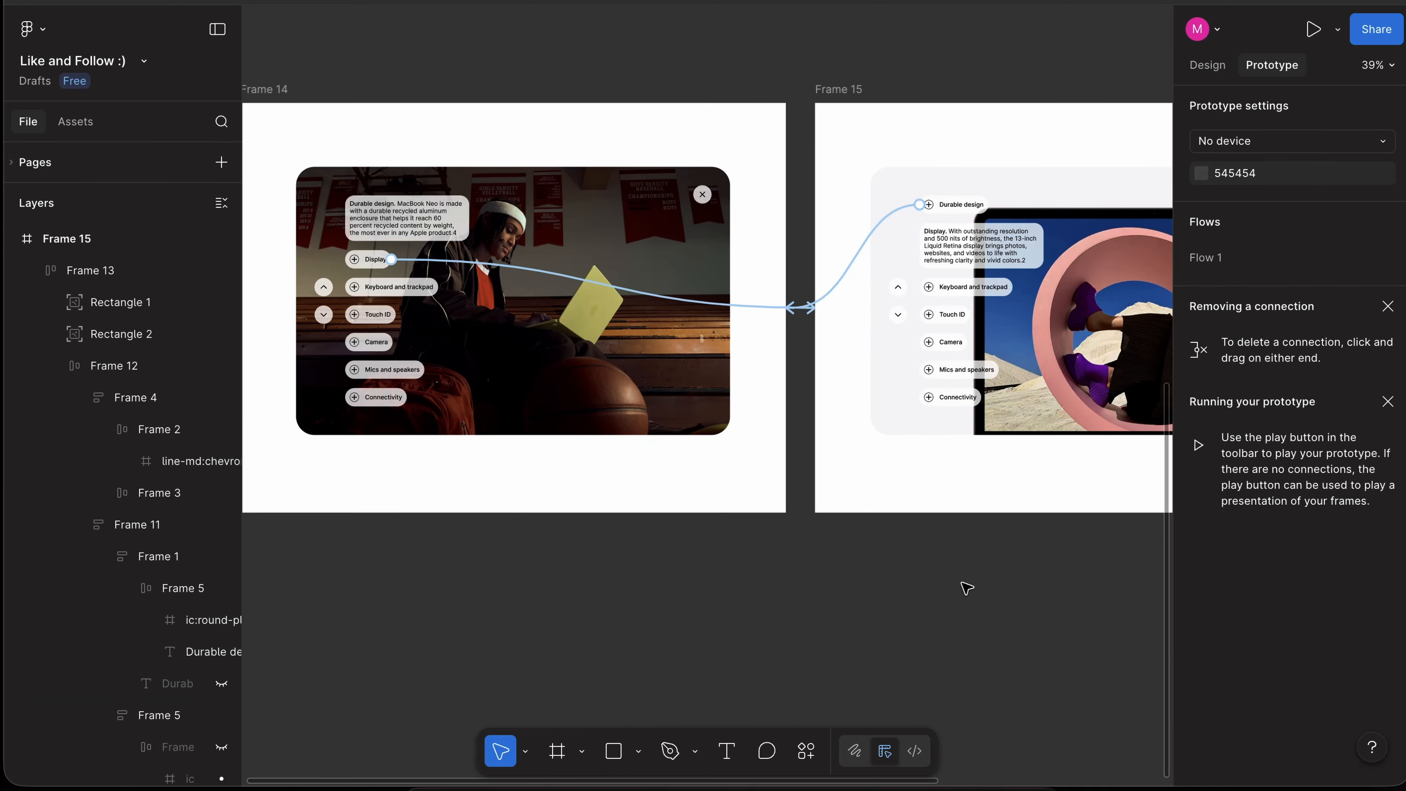
# Step: Link Frame 14's down chevron to Frame 15 and Frame 15's up chevron back to Frame 14
pyautogui.click(327, 319)
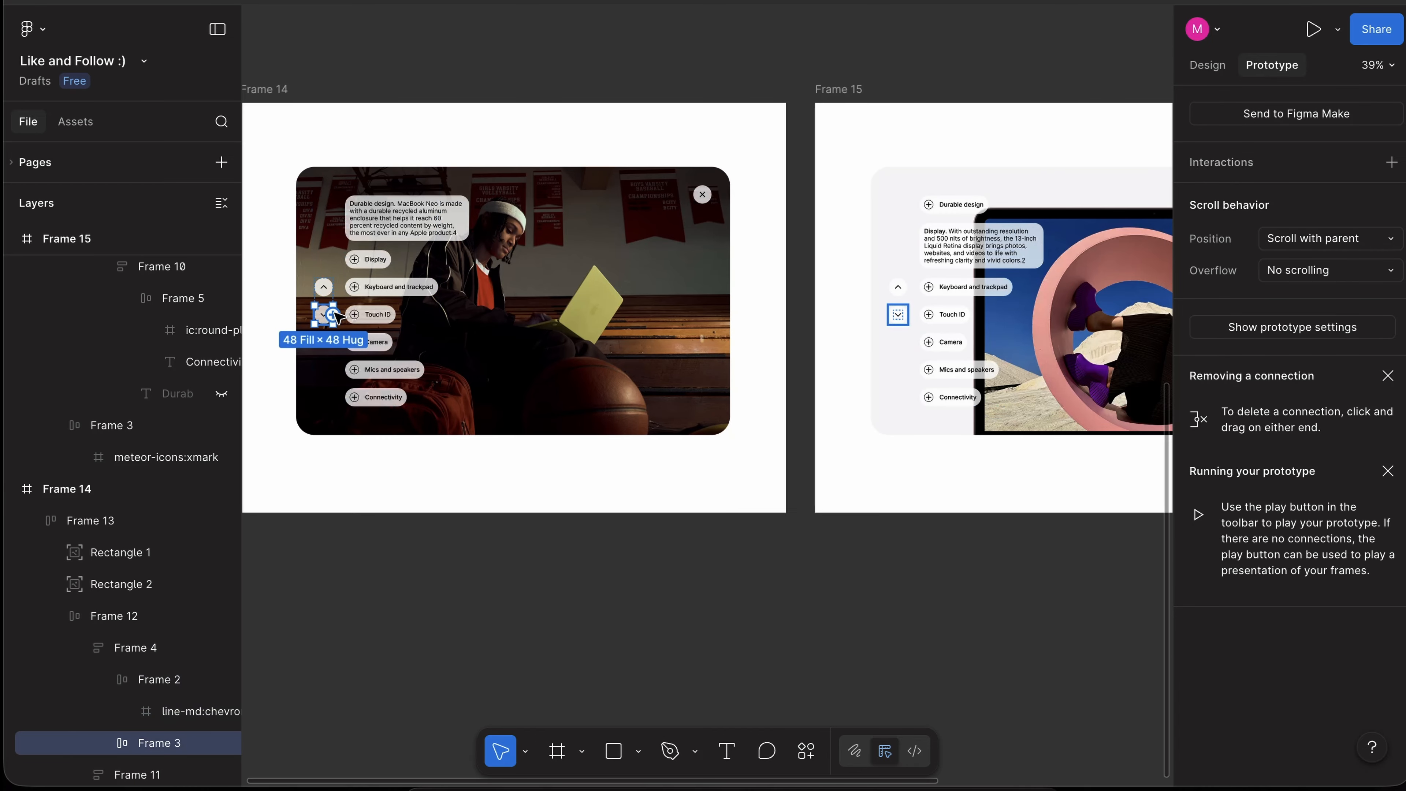
pyautogui.moveTo(334, 314); pyautogui.dragTo(866, 332)
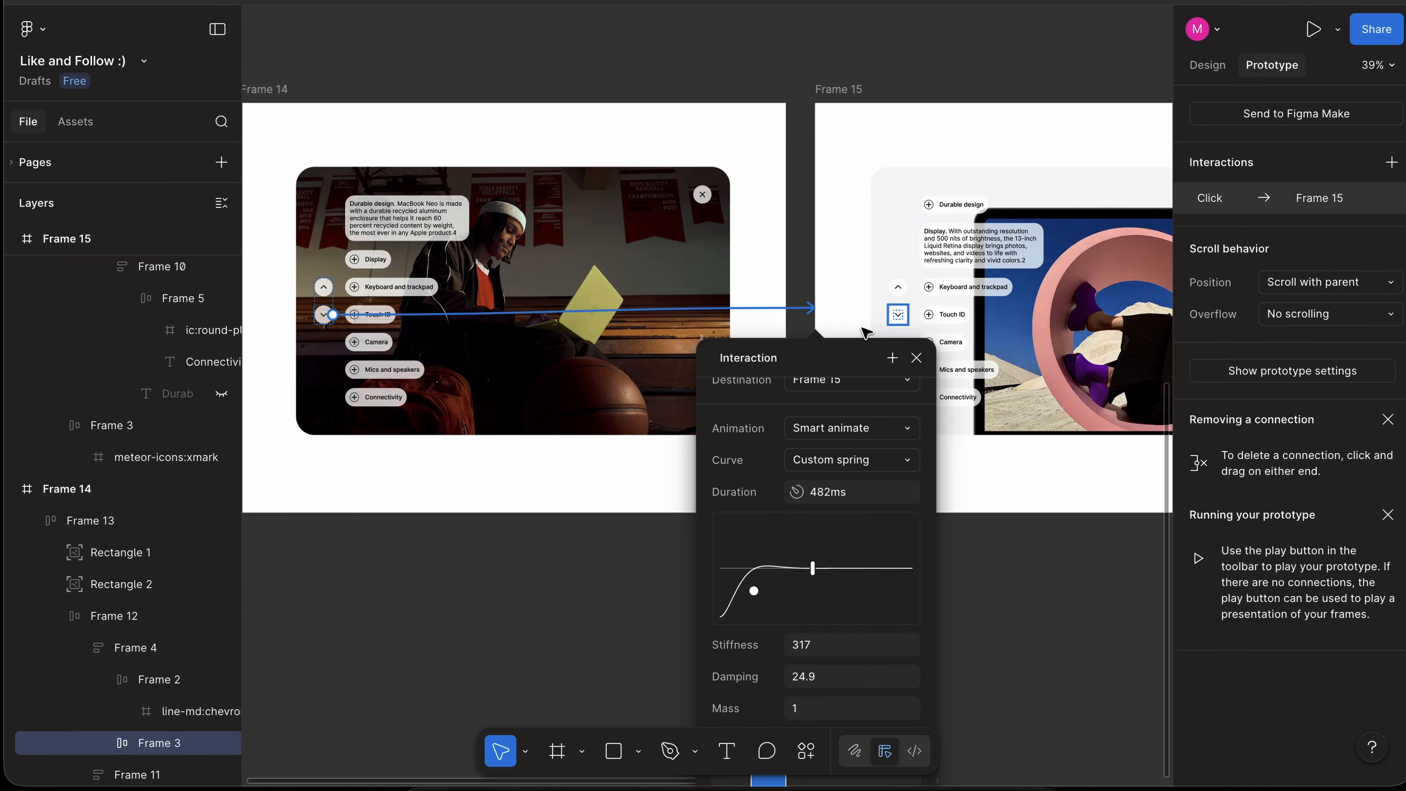
pyautogui.click(855, 280)
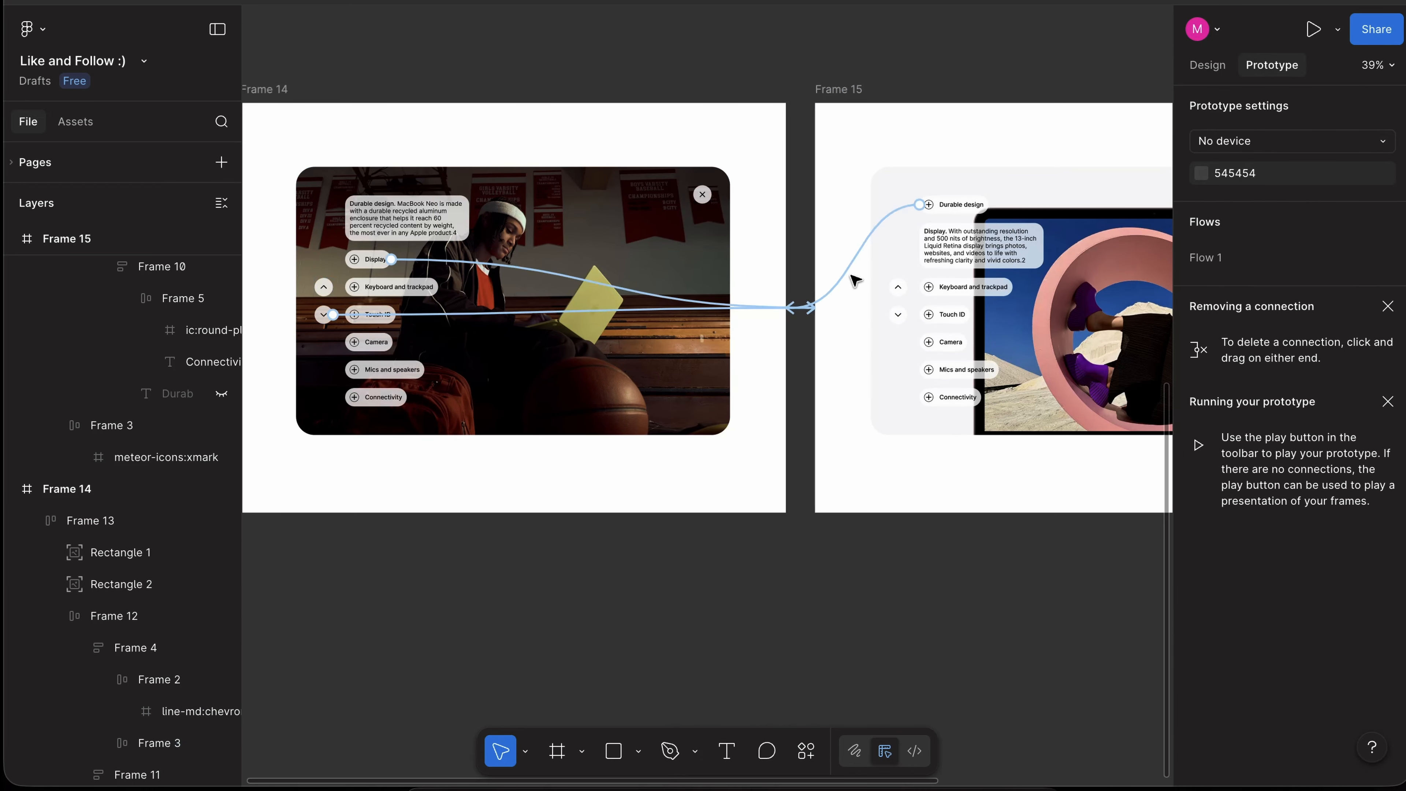
pyautogui.click(889, 287)
pyautogui.click(888, 287)
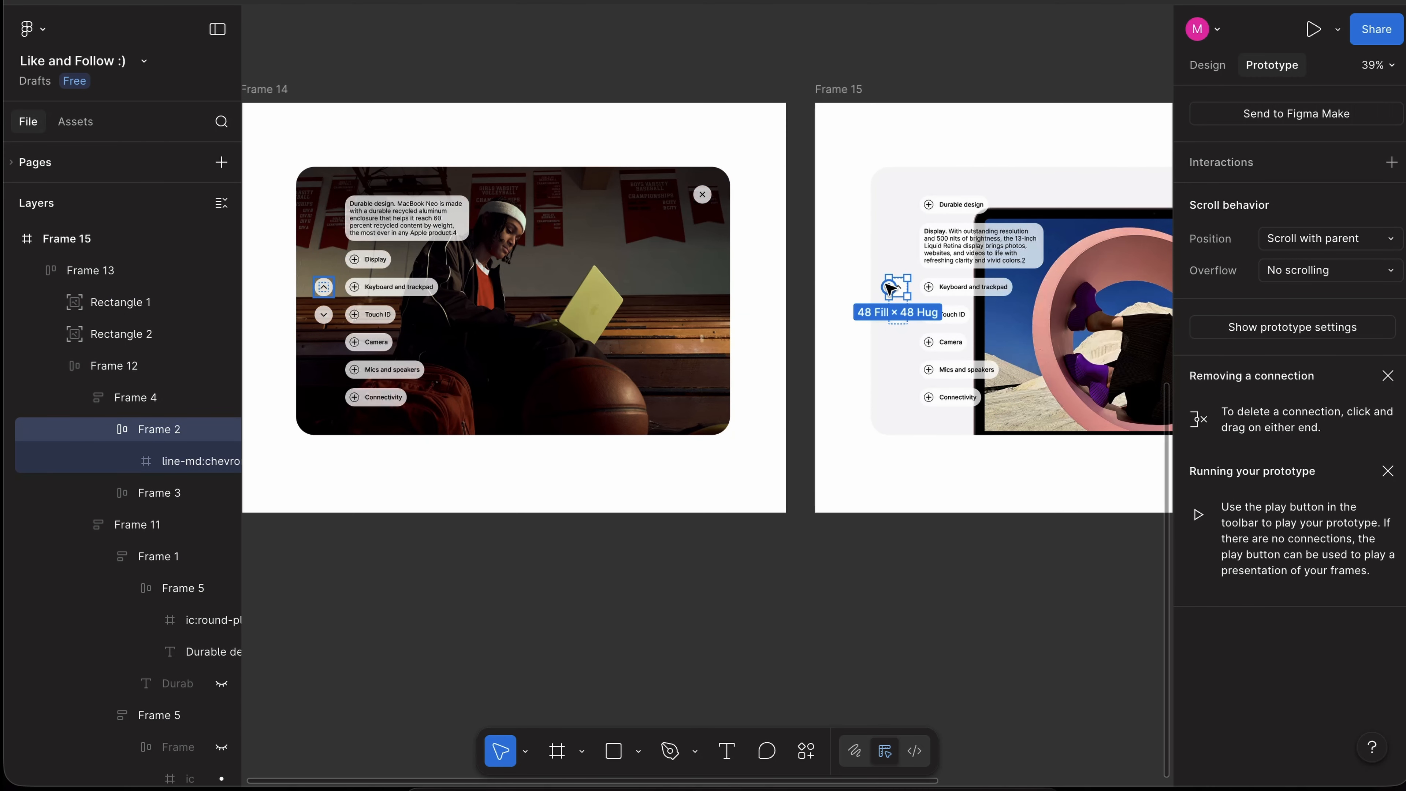
pyautogui.moveTo(889, 287); pyautogui.dragTo(781, 282)
pyautogui.click(669, 66)
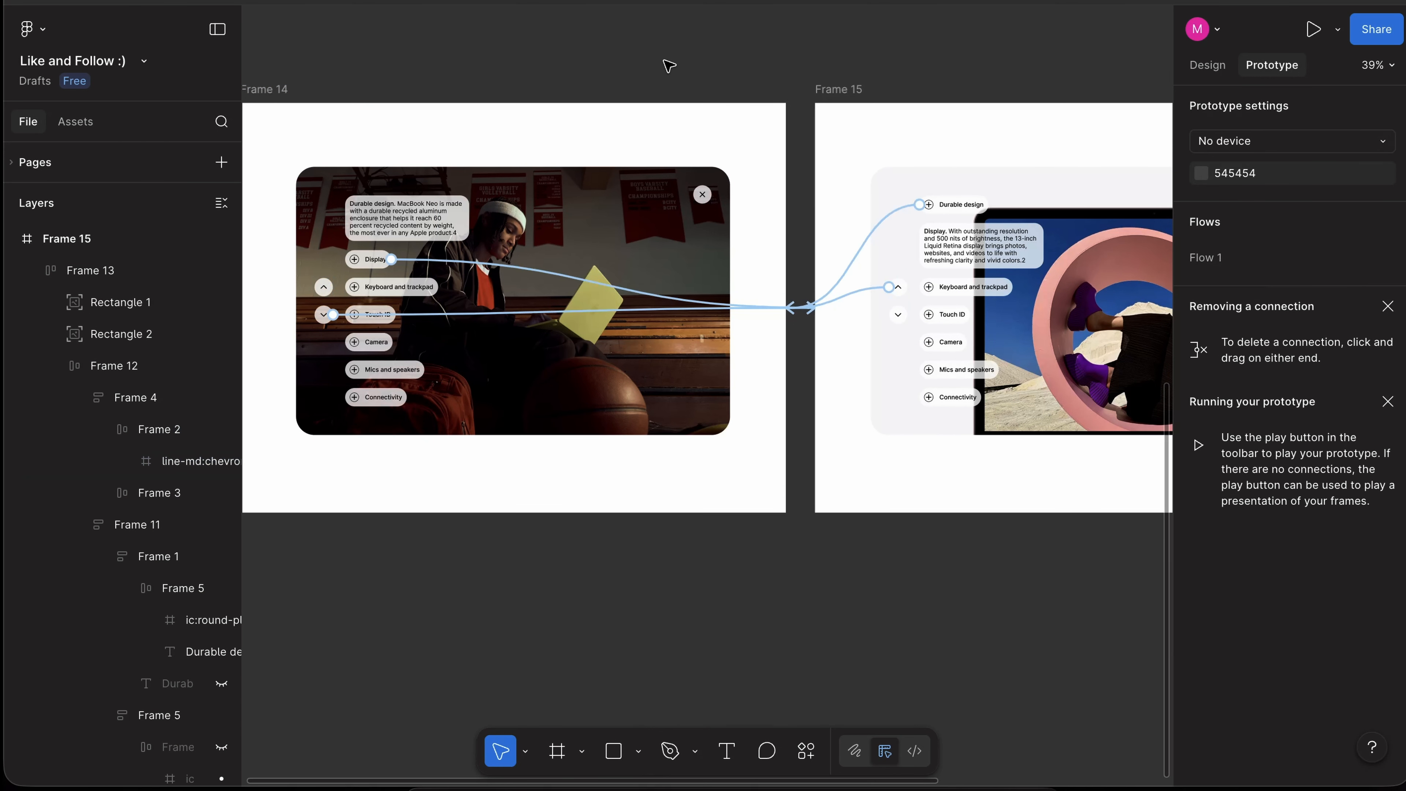
pyautogui.scroll(-5, 668, 65)
pyautogui.scroll(2, 669, 65)
pyautogui.click(479, 137)
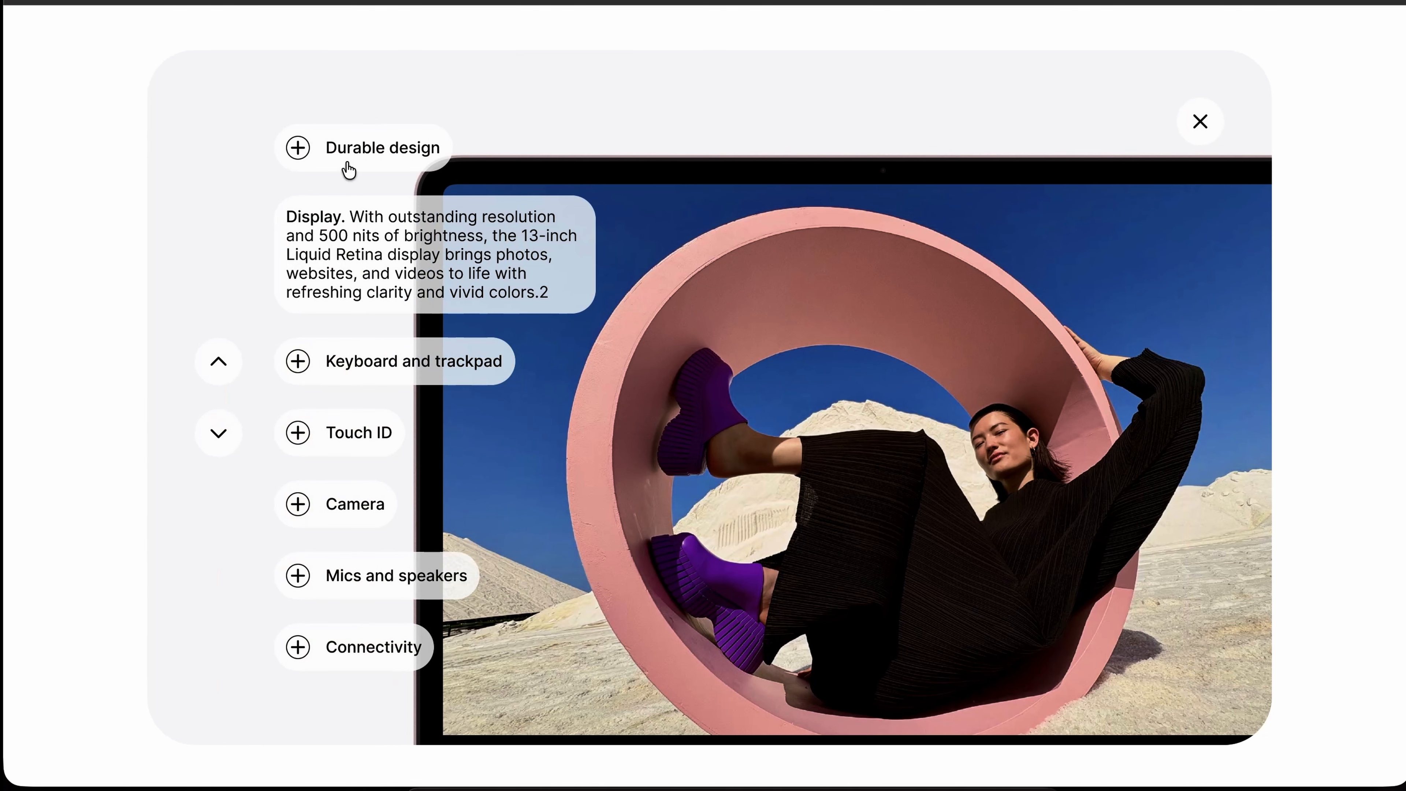
# Step: Try the Durable design and Display cards in the preview and keep Smart animate as the transition
pyautogui.click(347, 166)
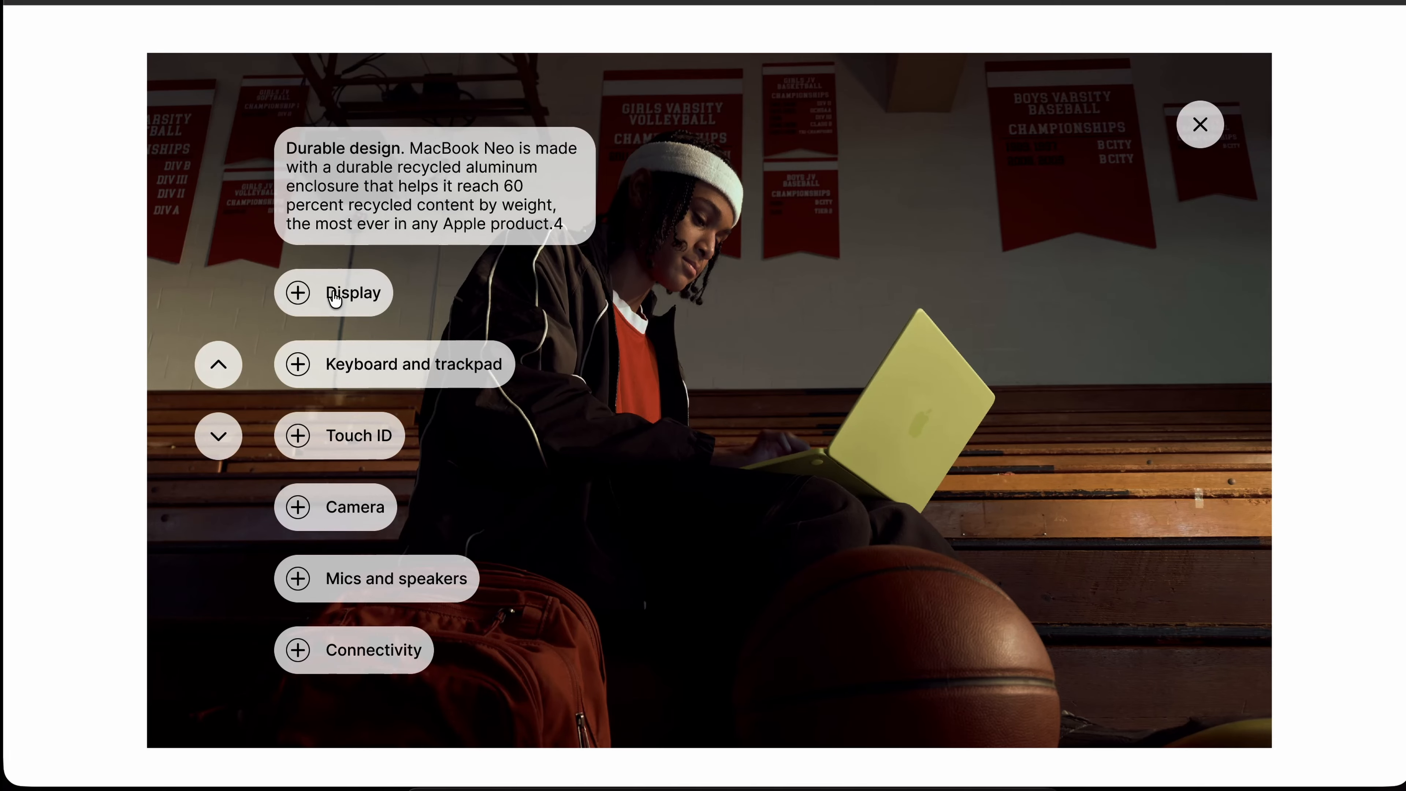
pyautogui.click(334, 298)
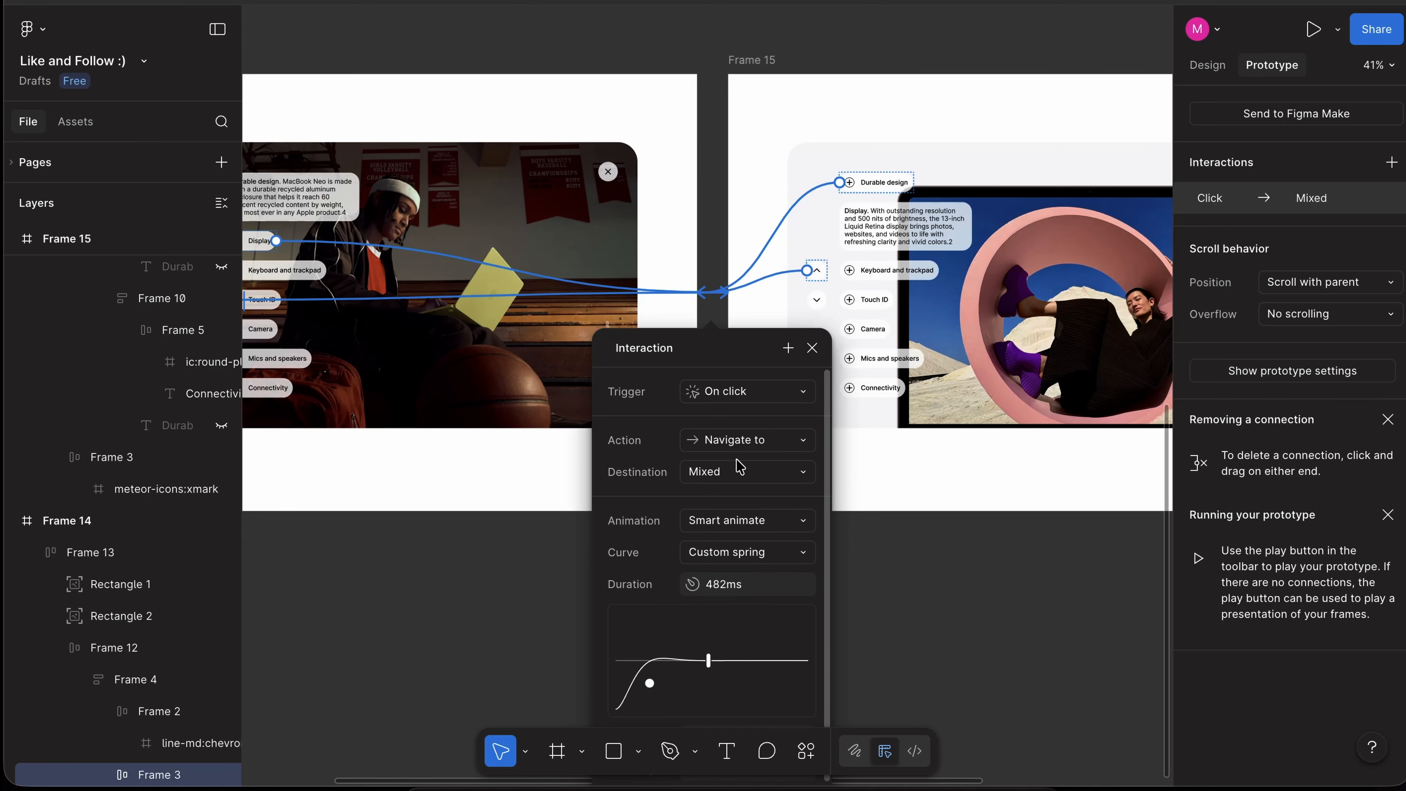
pyautogui.click(728, 530)
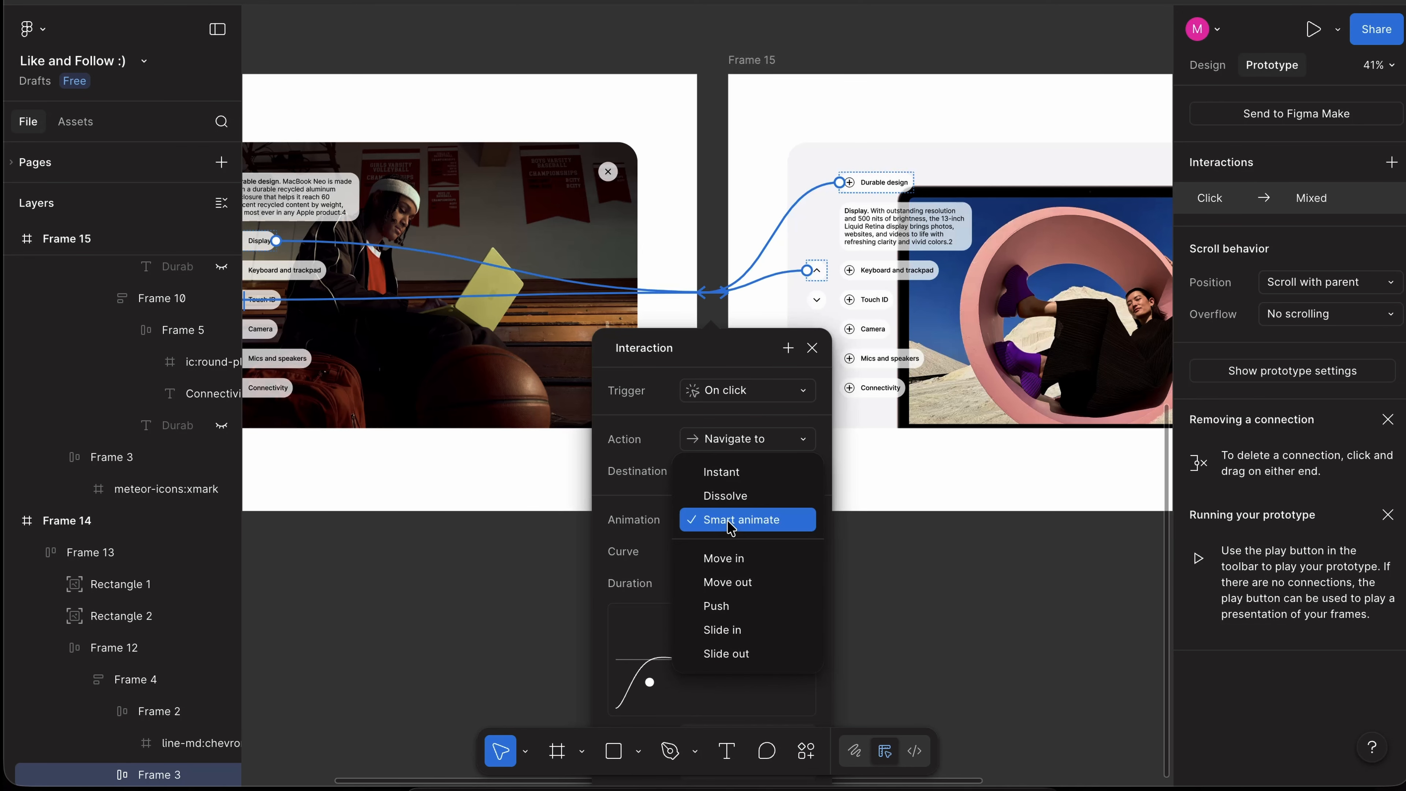
pyautogui.click(728, 521)
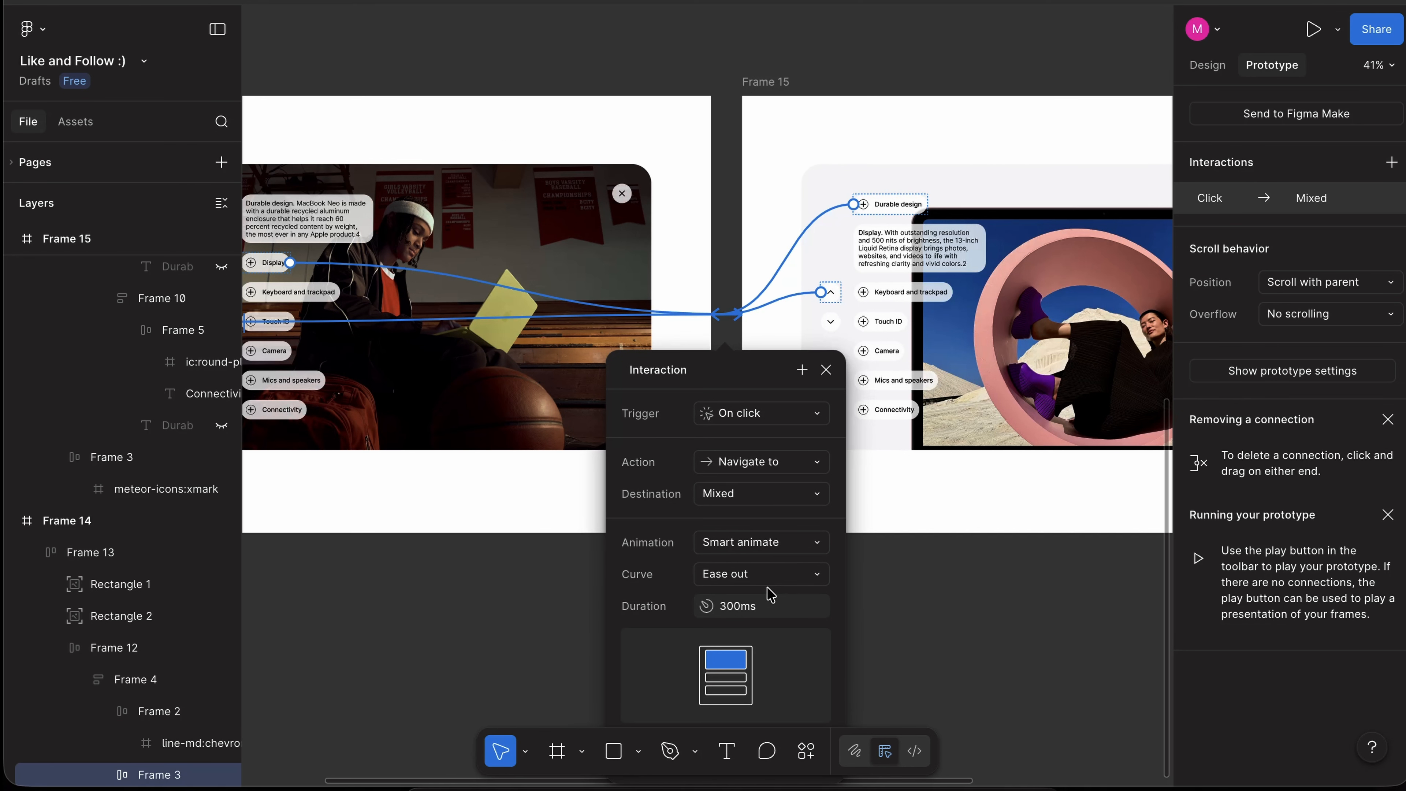
# Step: Set the transition duration to 400ms, then present the prototype and open the Display card
pyautogui.click(781, 616)
pyautogui.write('400')
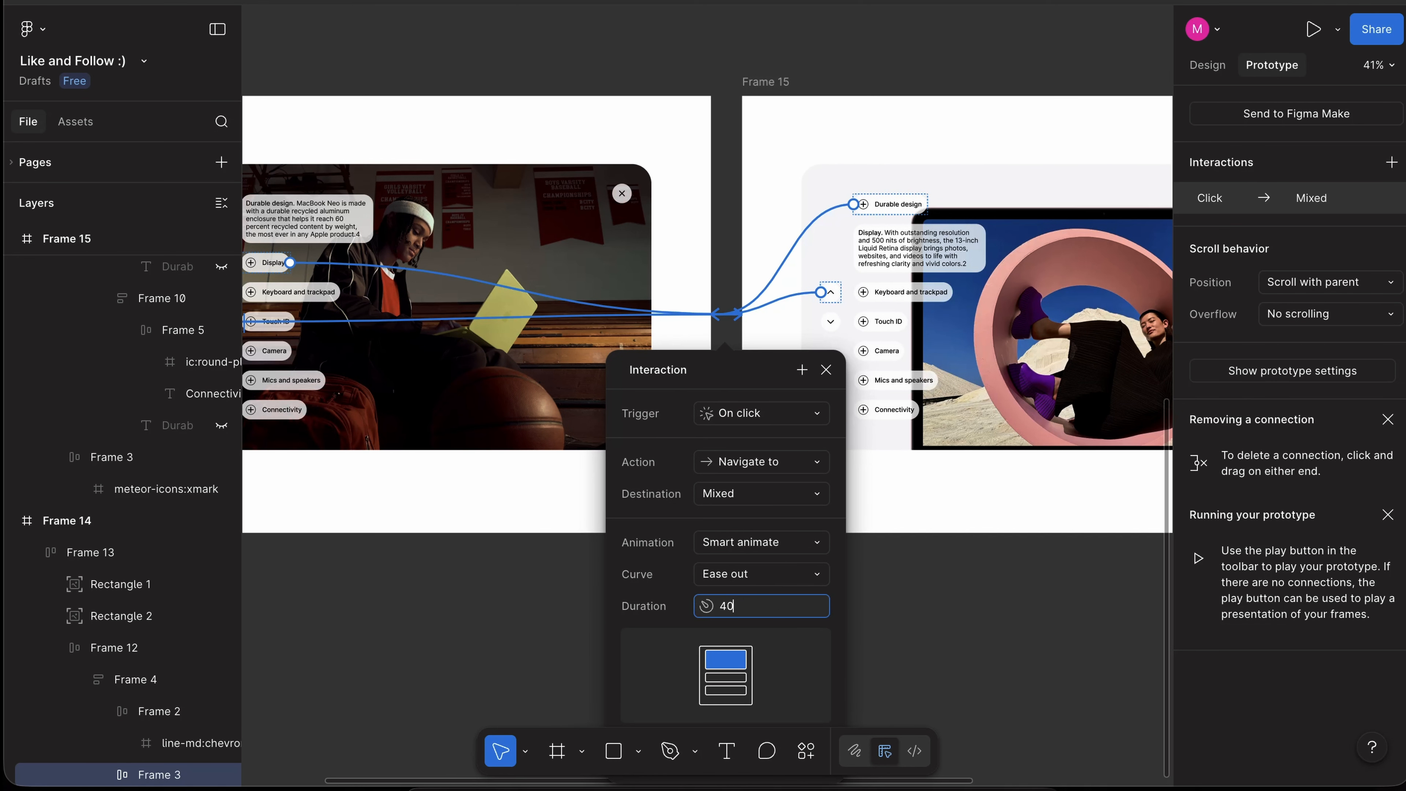
pyautogui.press('Return')
pyautogui.click(571, 34)
pyautogui.press('super+alt+Return')
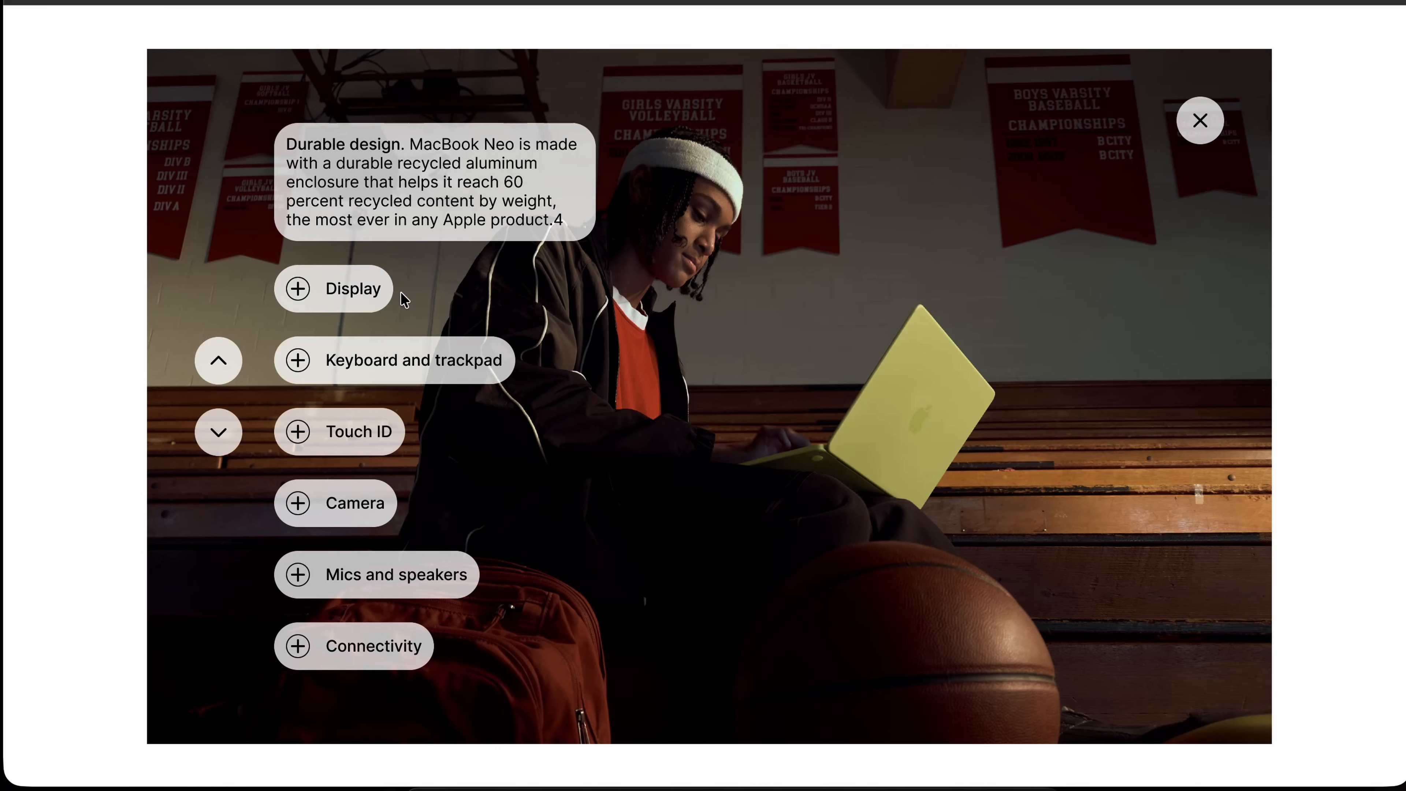
pyautogui.click(361, 288)
# Step: Toggle between the Durable design and Display cards several times to check the transitions
pyautogui.click(341, 157)
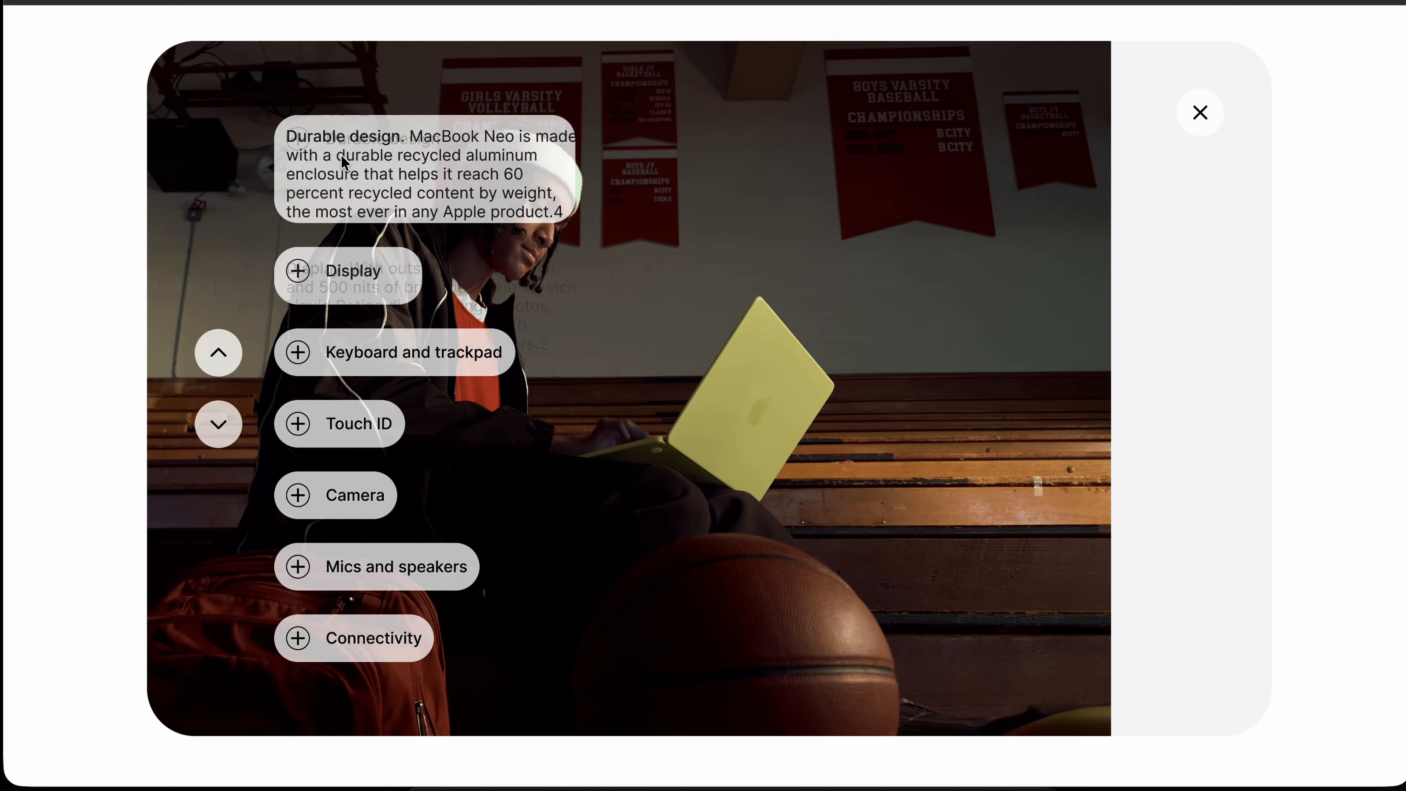
pyautogui.click(305, 290)
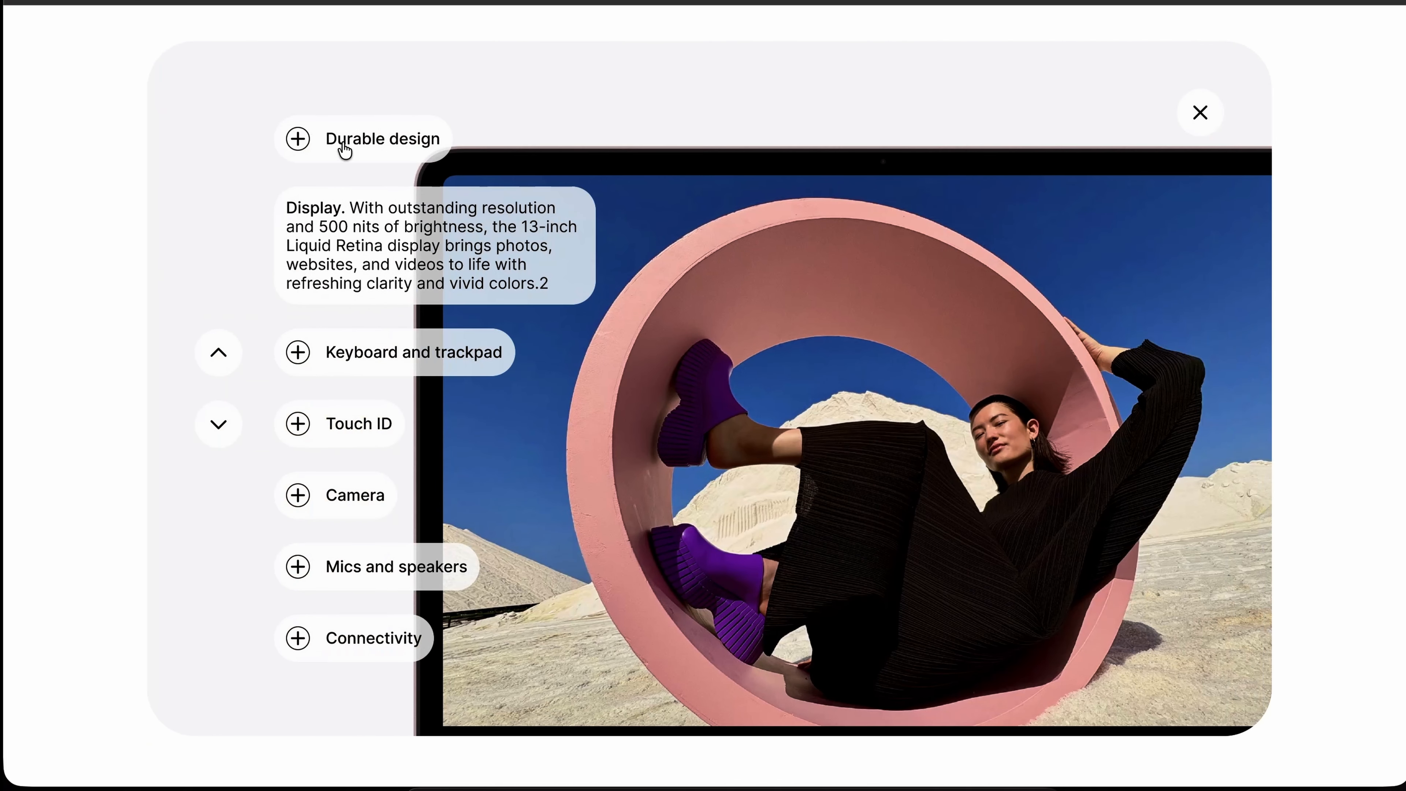
pyautogui.click(340, 144)
pyautogui.click(344, 307)
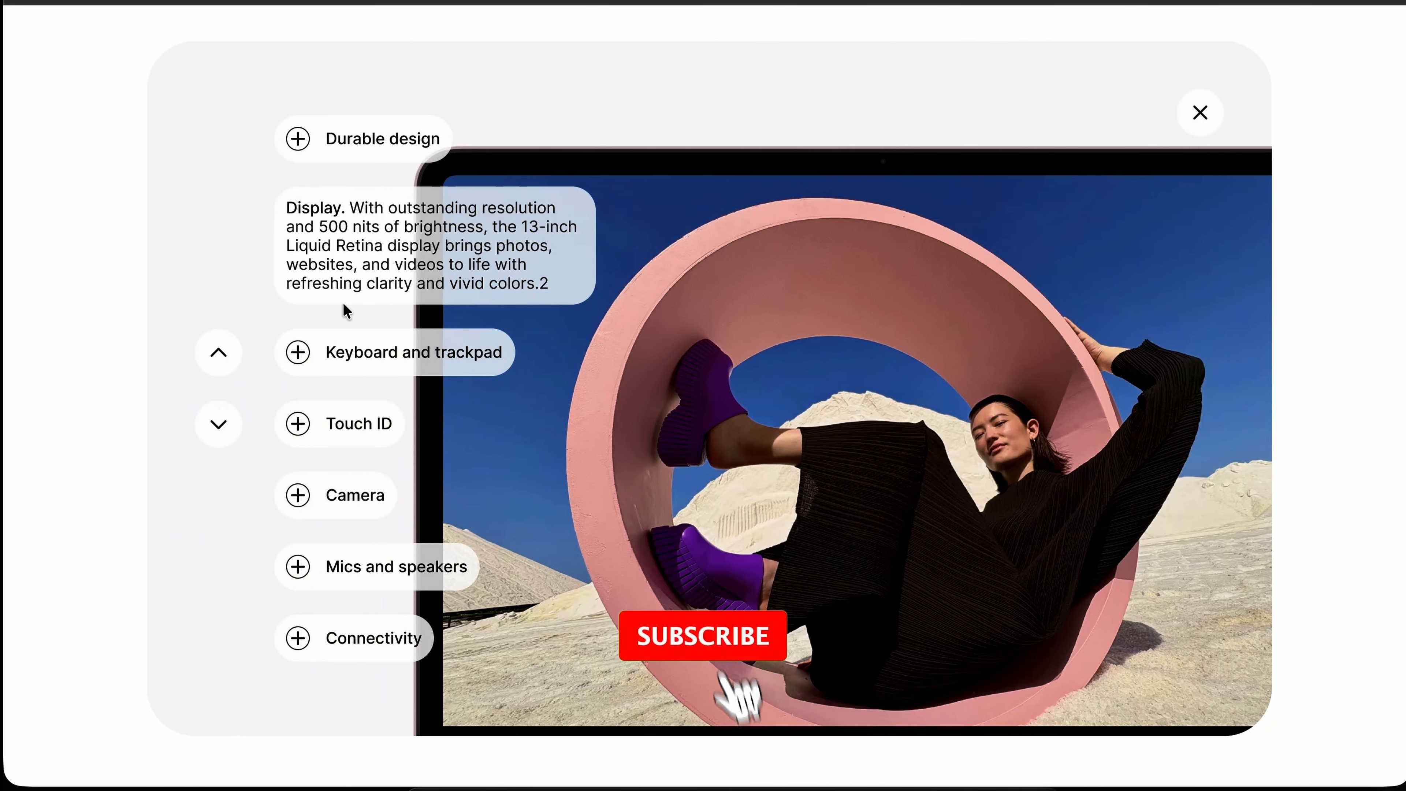
pyautogui.click(343, 165)
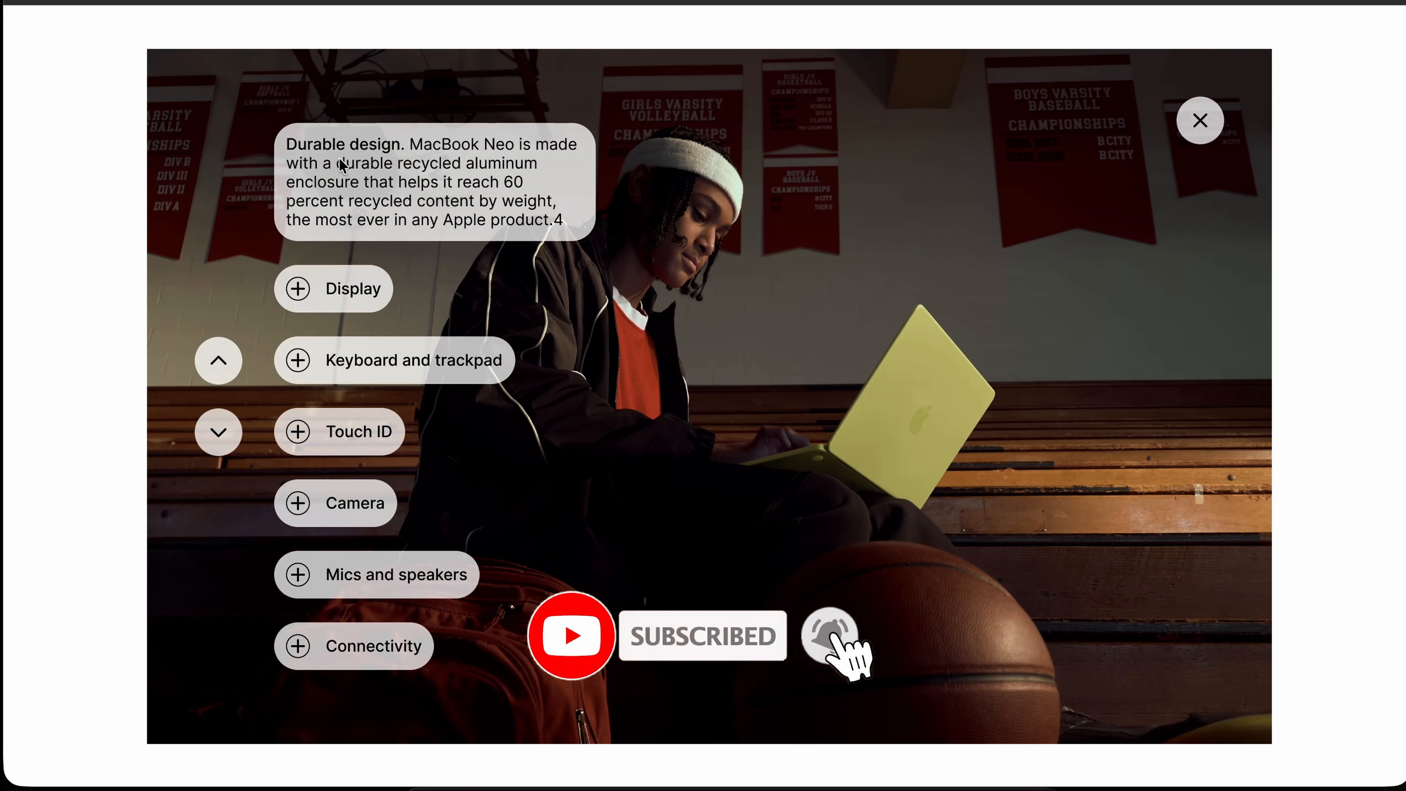
pyautogui.click(336, 284)
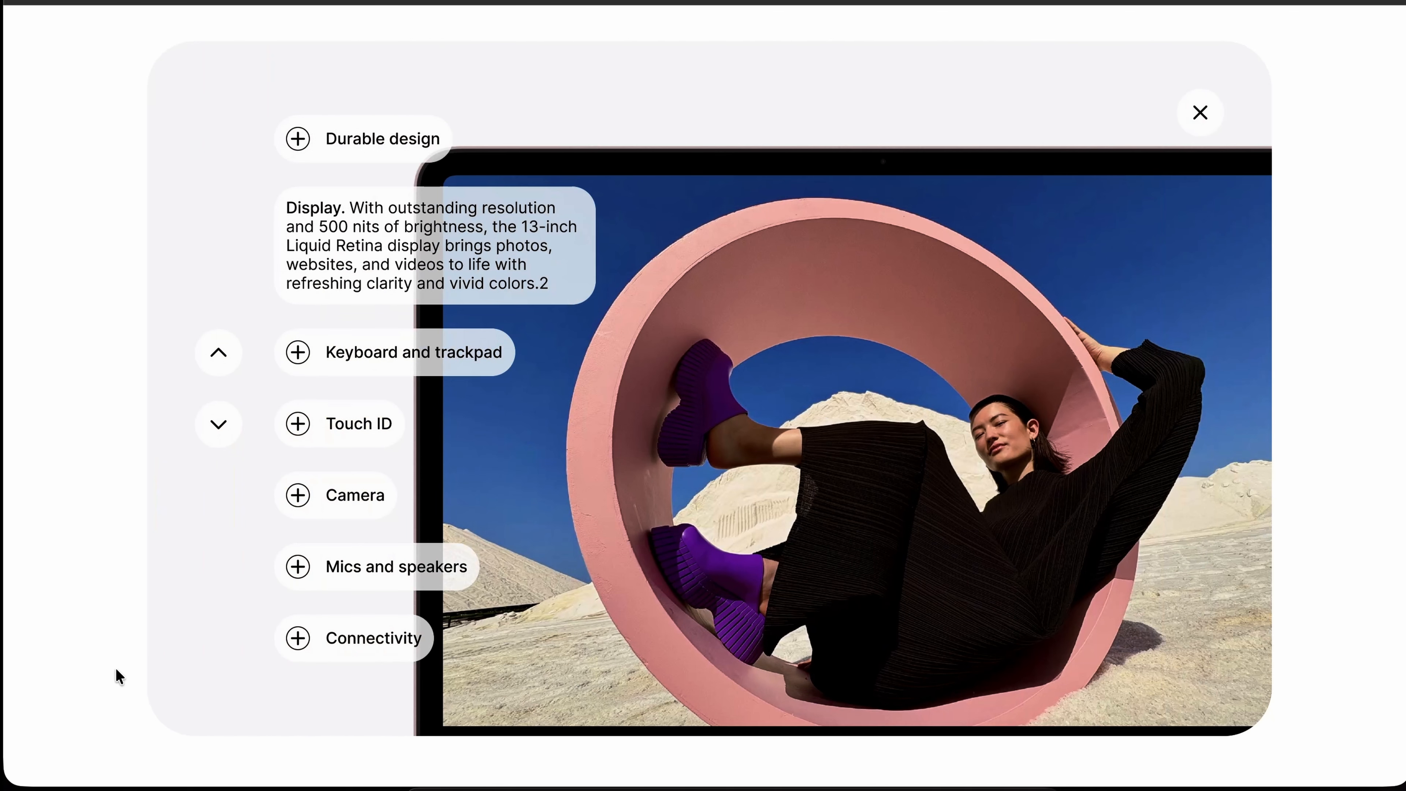
pyautogui.click(331, 159)
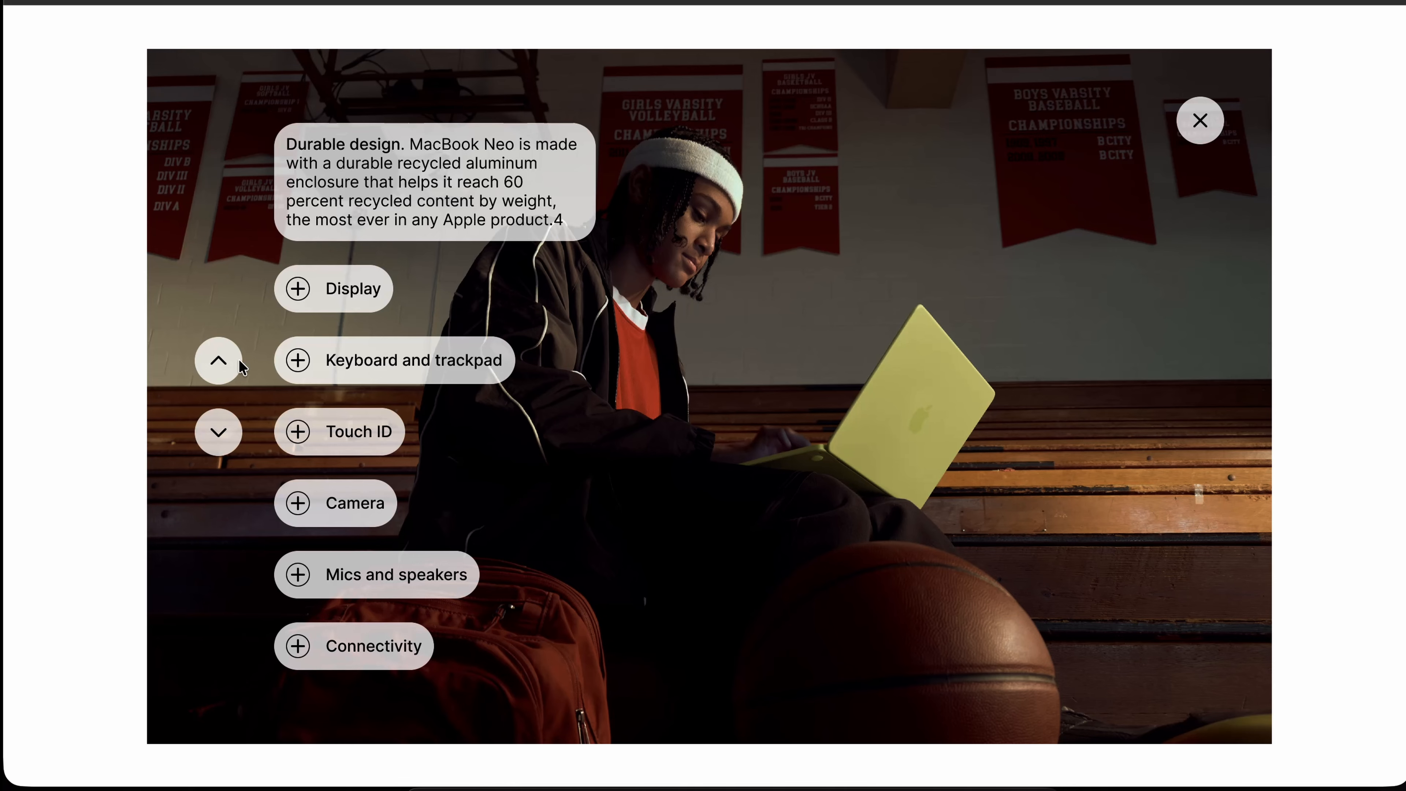
# Step: Exit the presentation, reveal the clickable hotspots, then toggle Display and Durable design again
pyautogui.click(194, 2)
pyautogui.scroll(3, 598, 385)
pyautogui.scroll(-3, 598, 385)
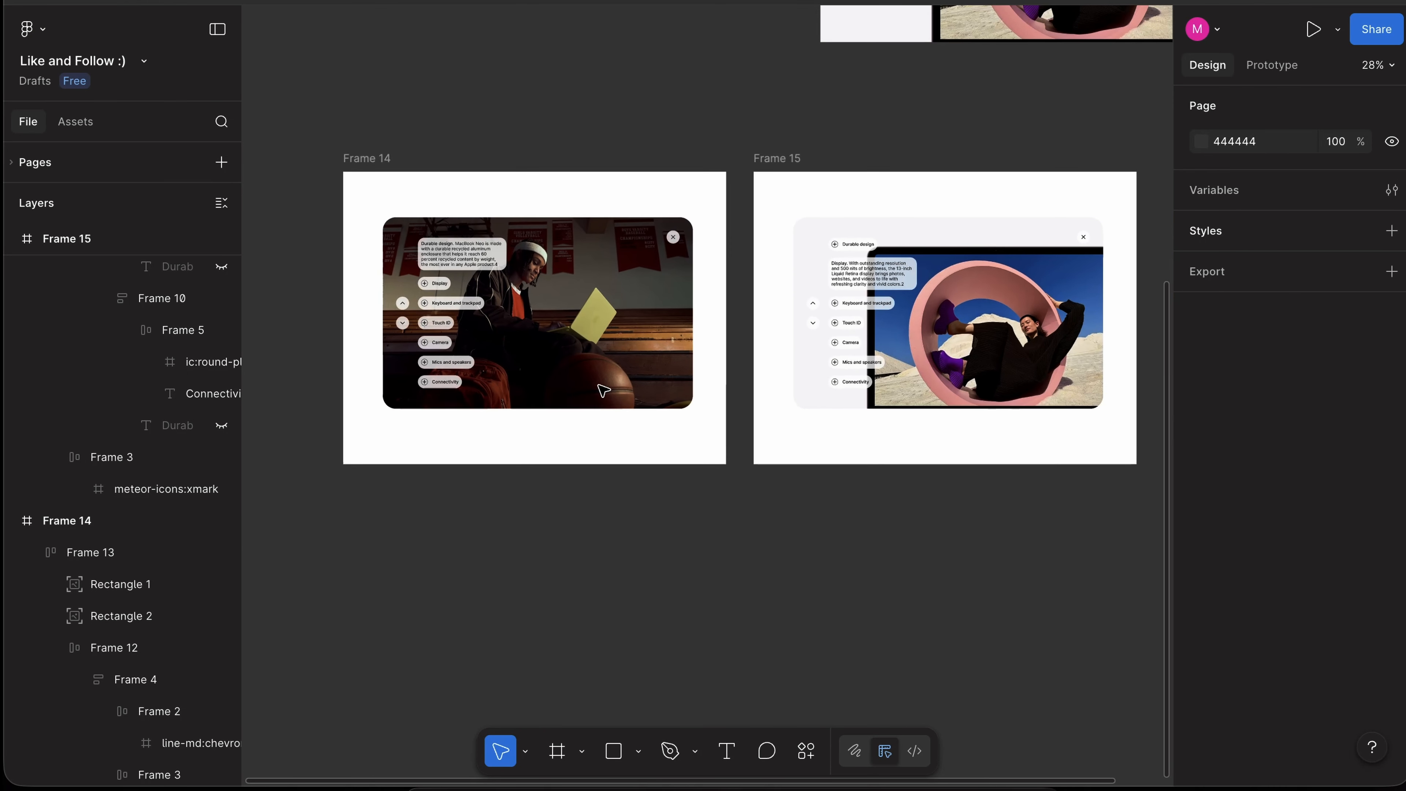
pyautogui.hscroll(2, 604, 390)
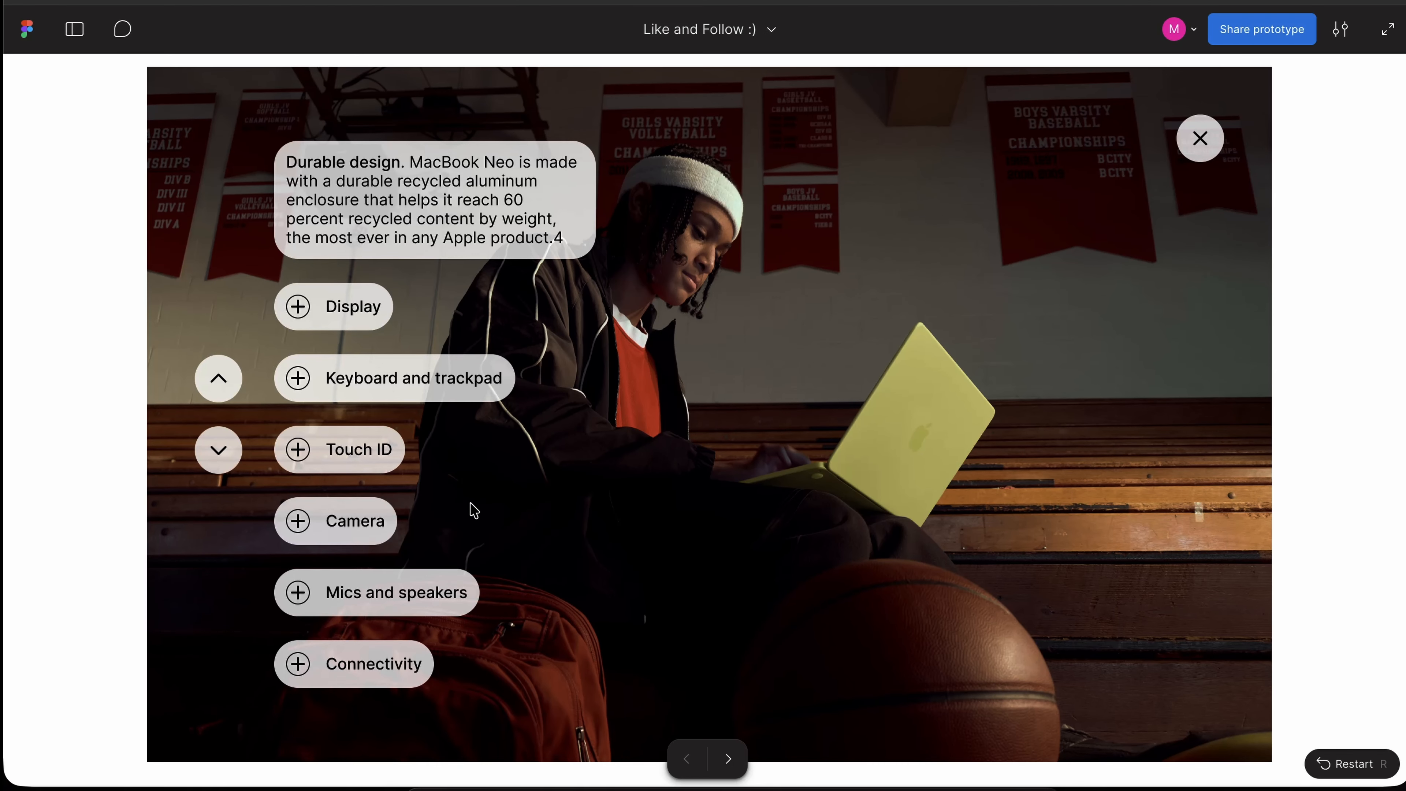
pyautogui.click(471, 510)
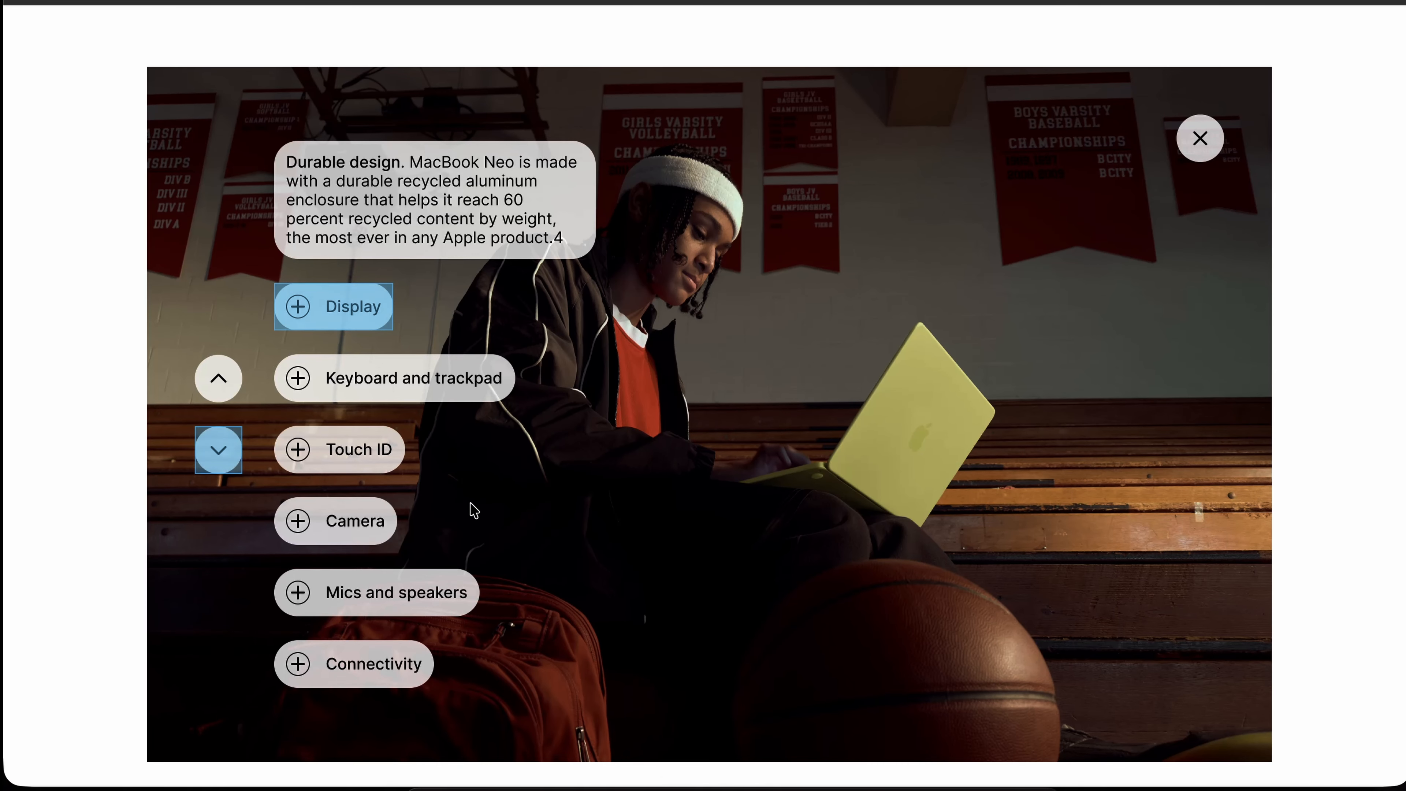
pyautogui.click(360, 313)
pyautogui.click(365, 151)
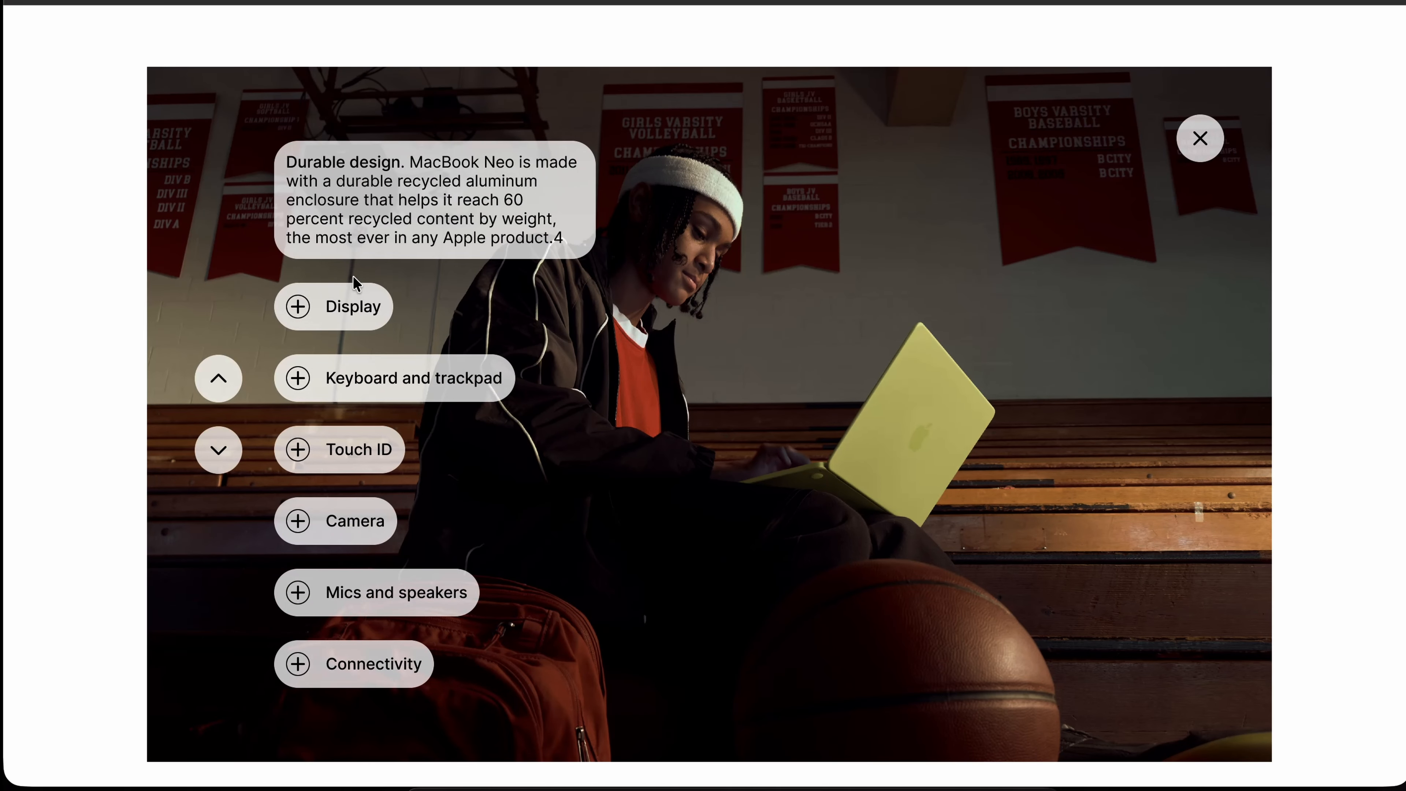